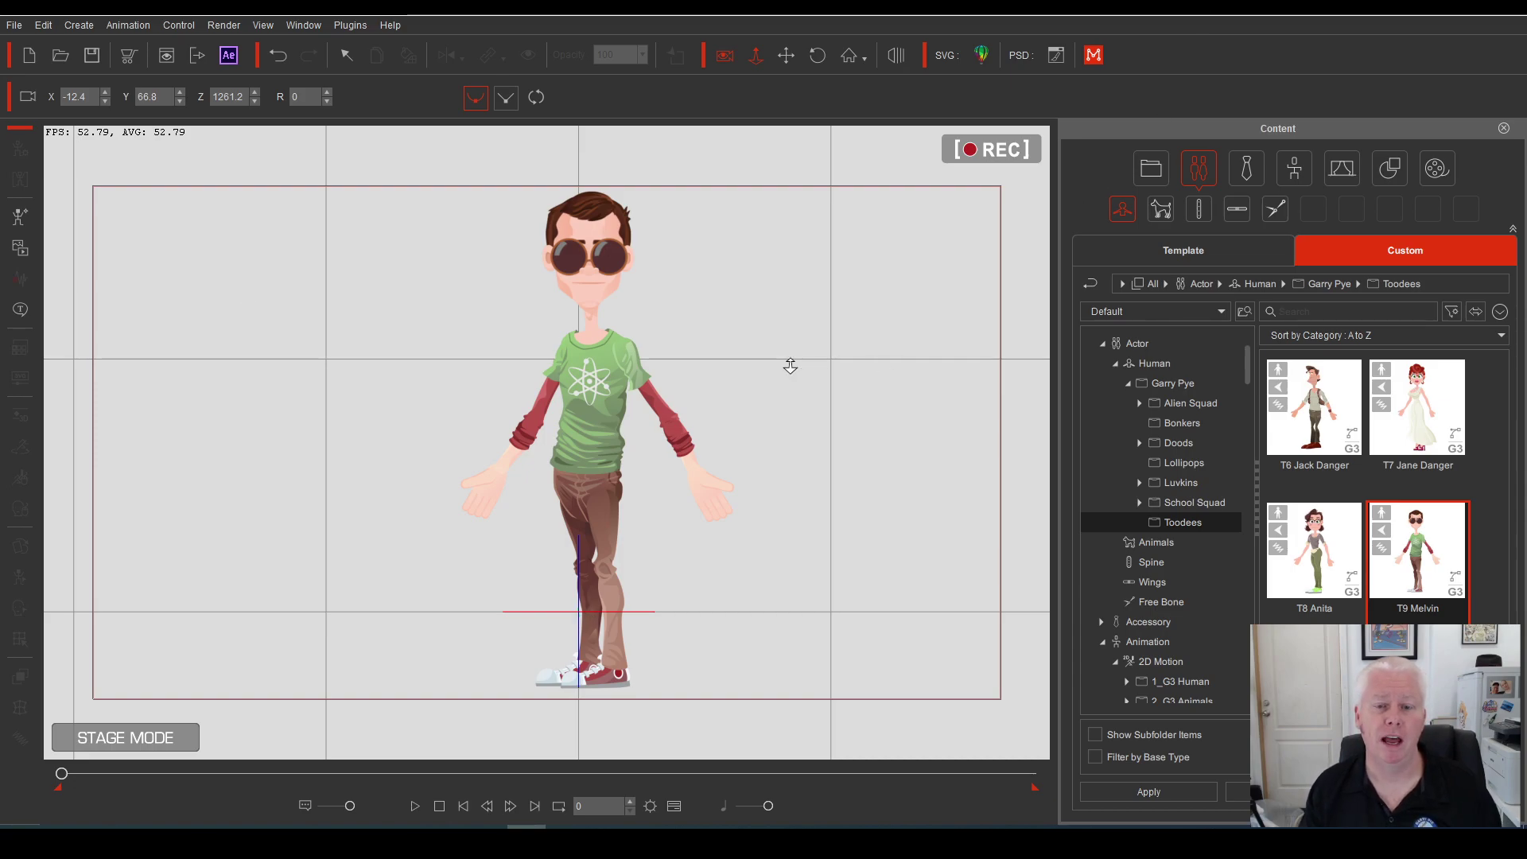
Swap Melvin's Glasses face sprite to Empty in the Sprite Editor so his eyes show
left_click(1504, 129)
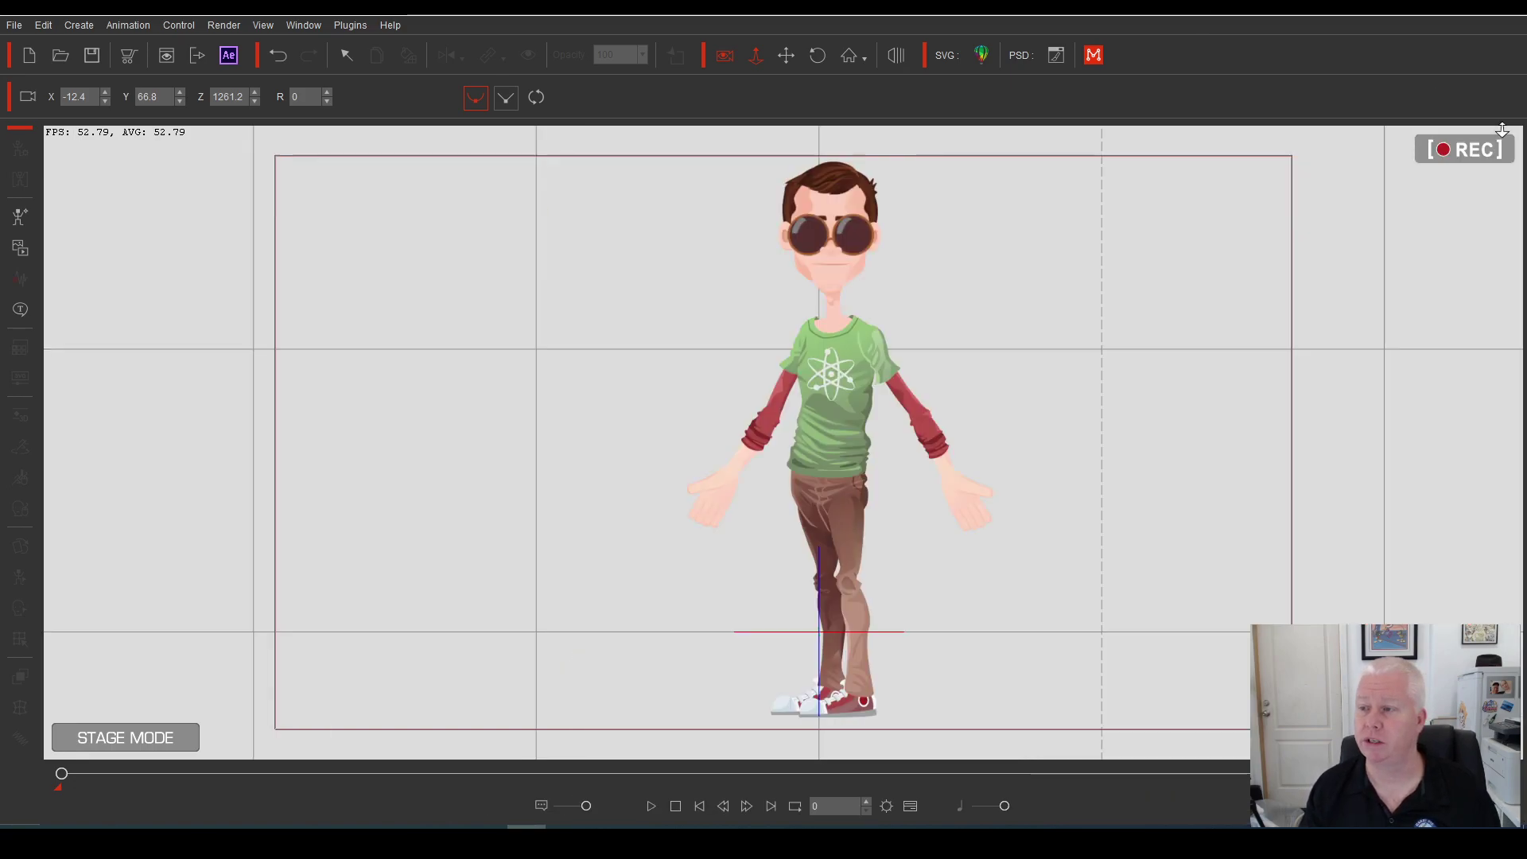
left_click(343, 60)
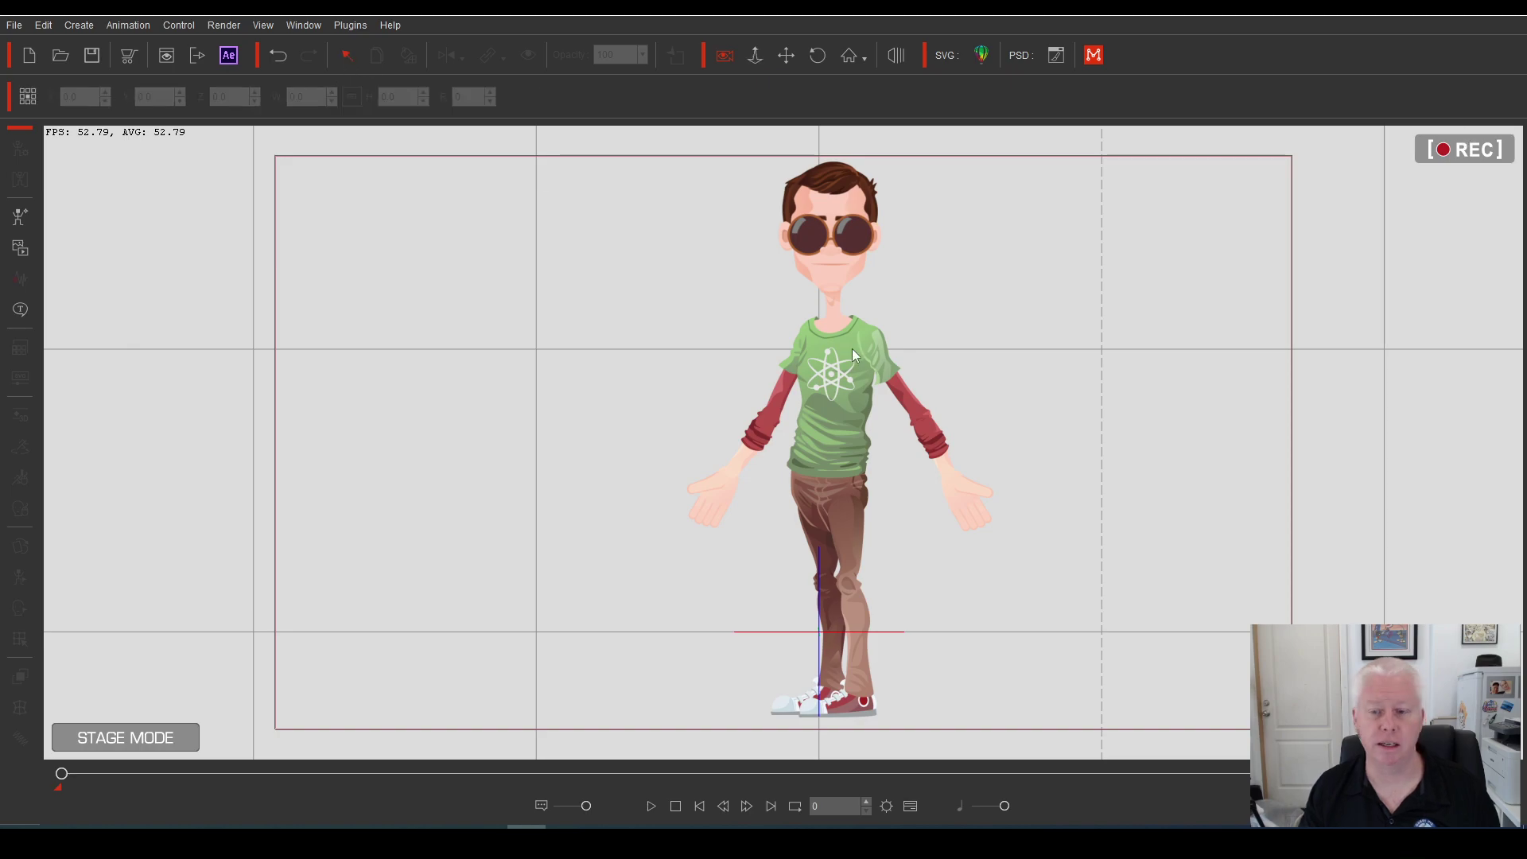
left_click(852, 349)
double_click(831, 374)
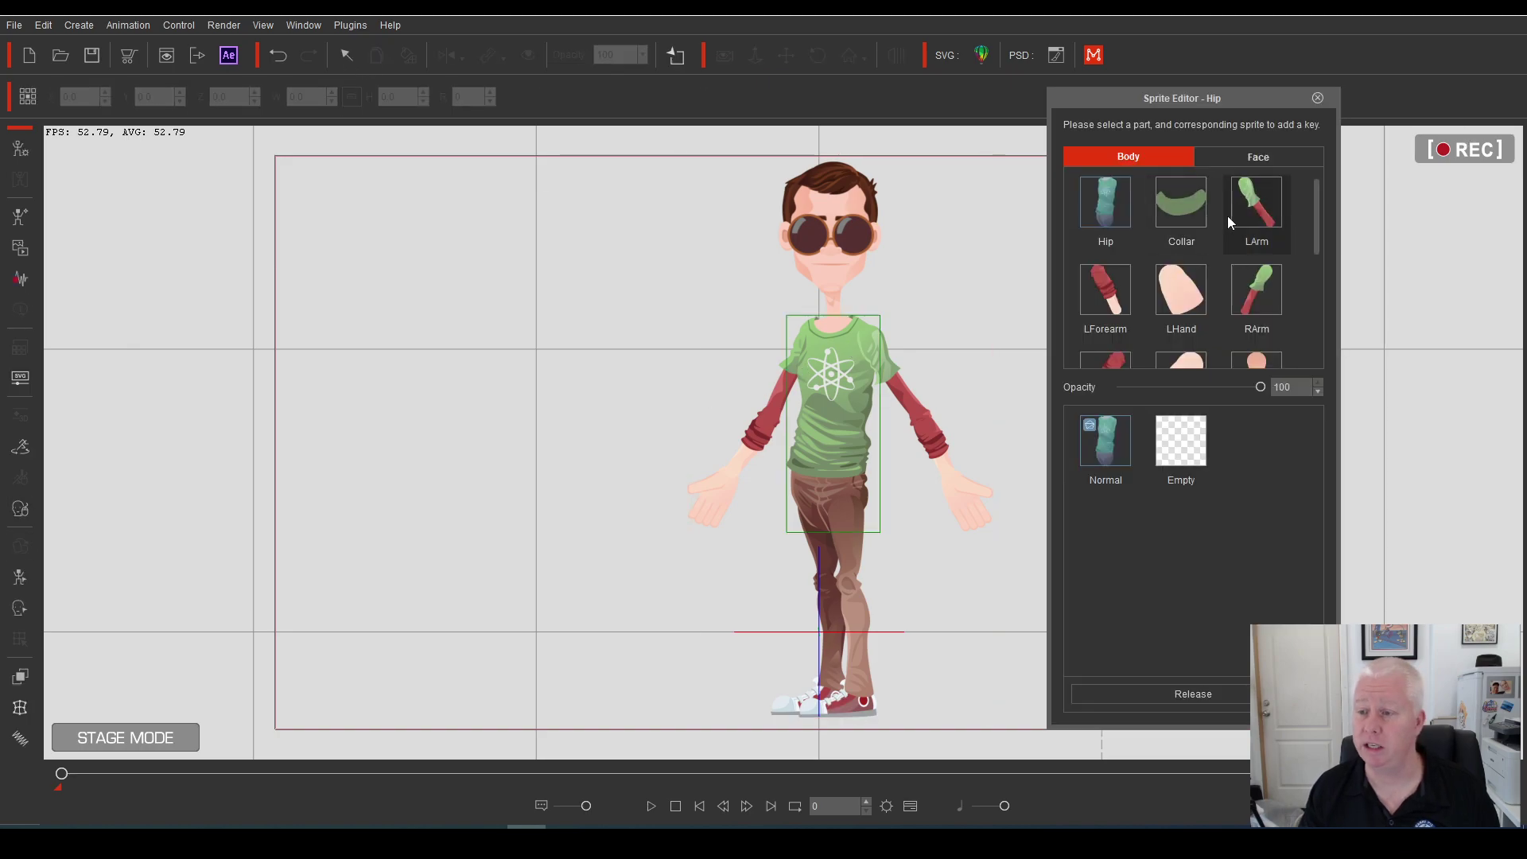
left_click(1259, 156)
scroll(1320, 208, "down", 1)
left_click_drag(1319, 211, 1315, 323)
left_click(1104, 314)
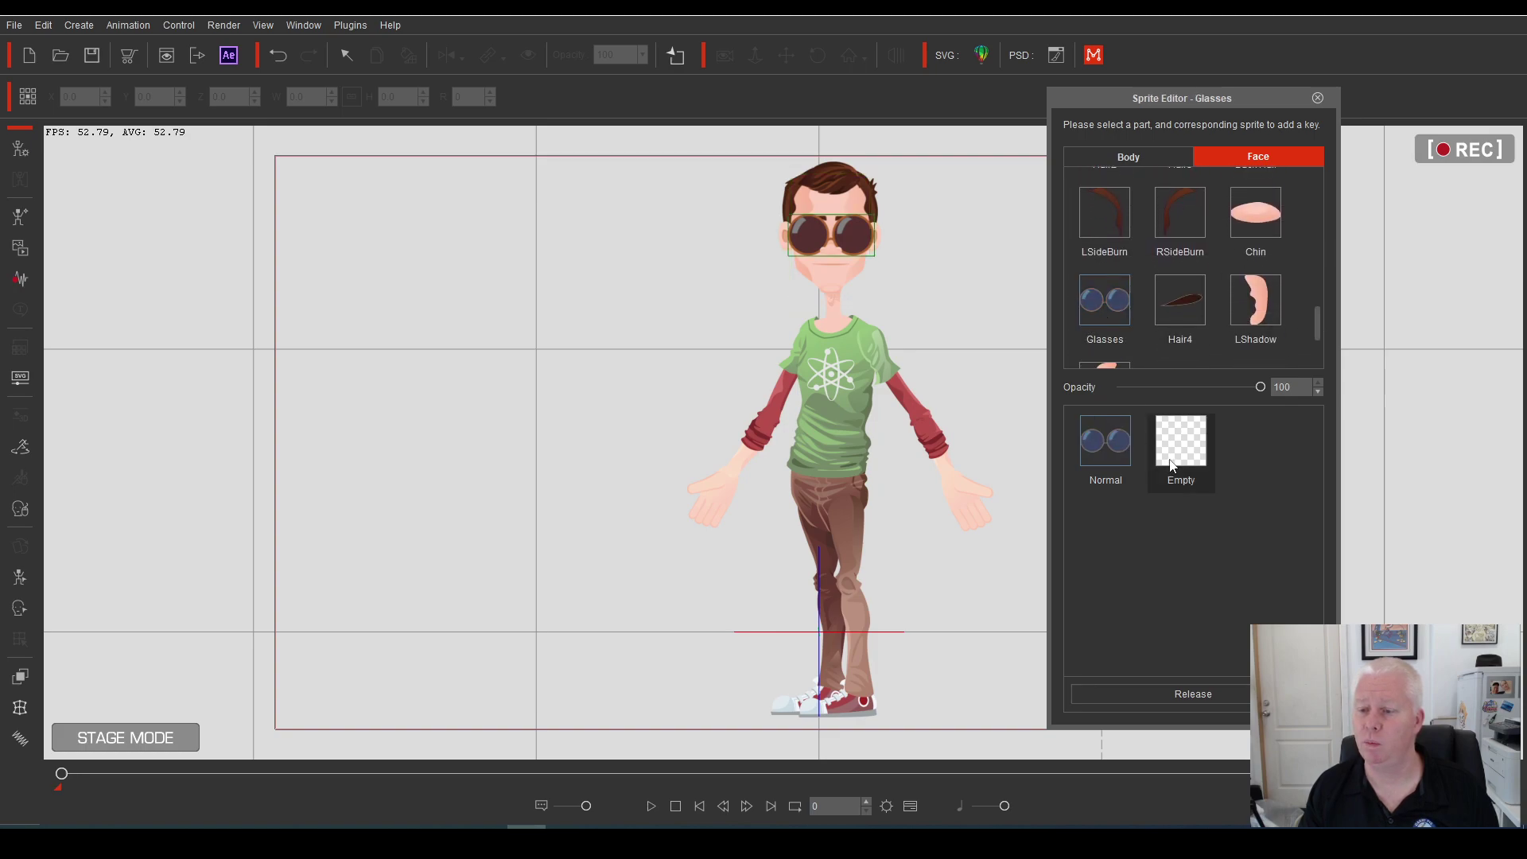
left_click(1182, 439)
left_click(1318, 99)
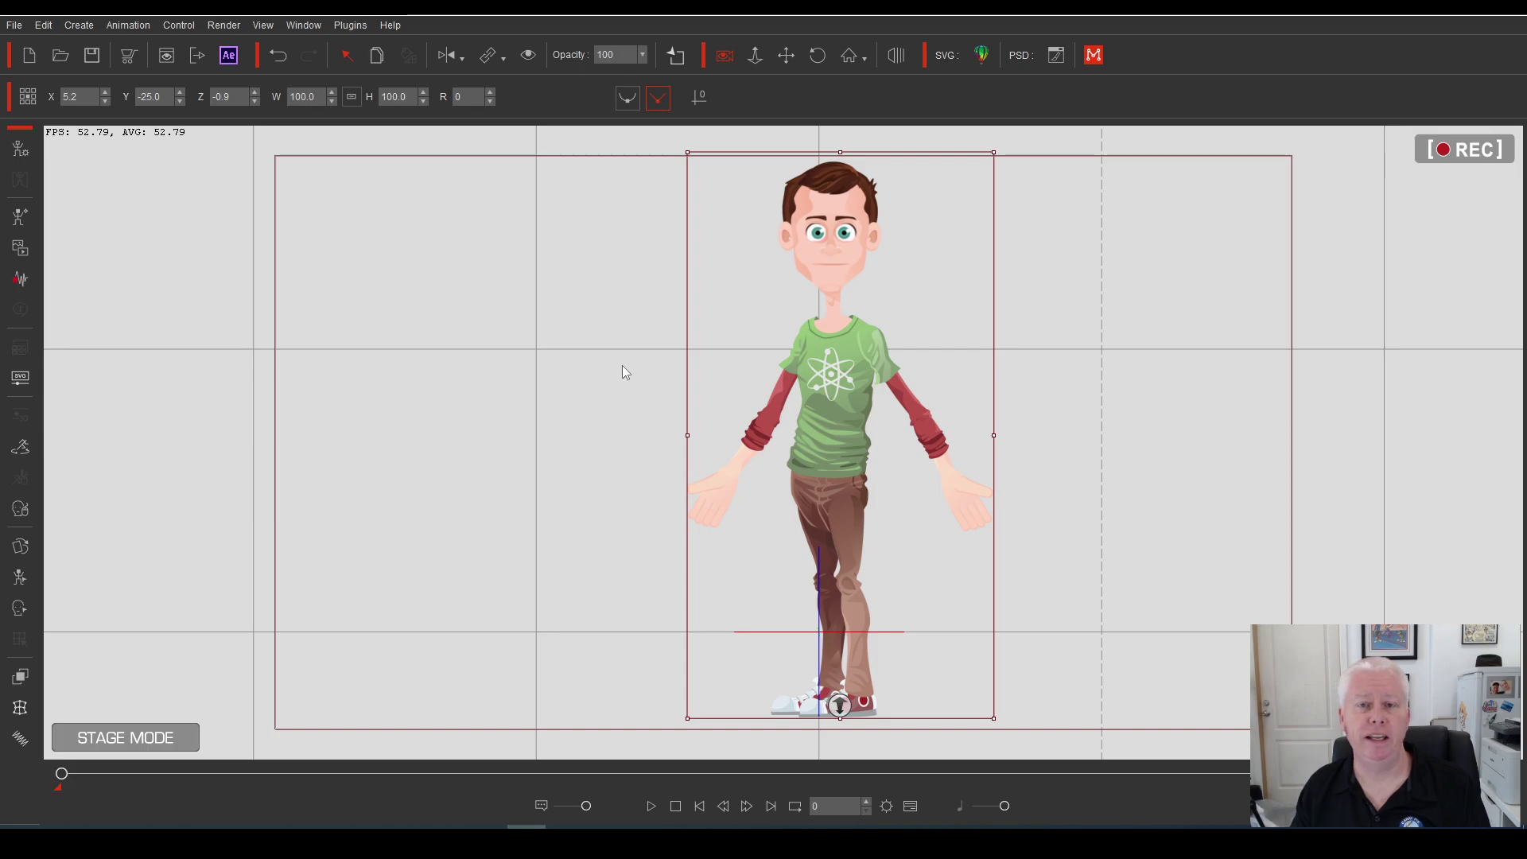
Zoom and pan the camera in close on Melvin's face
left_click(755, 55)
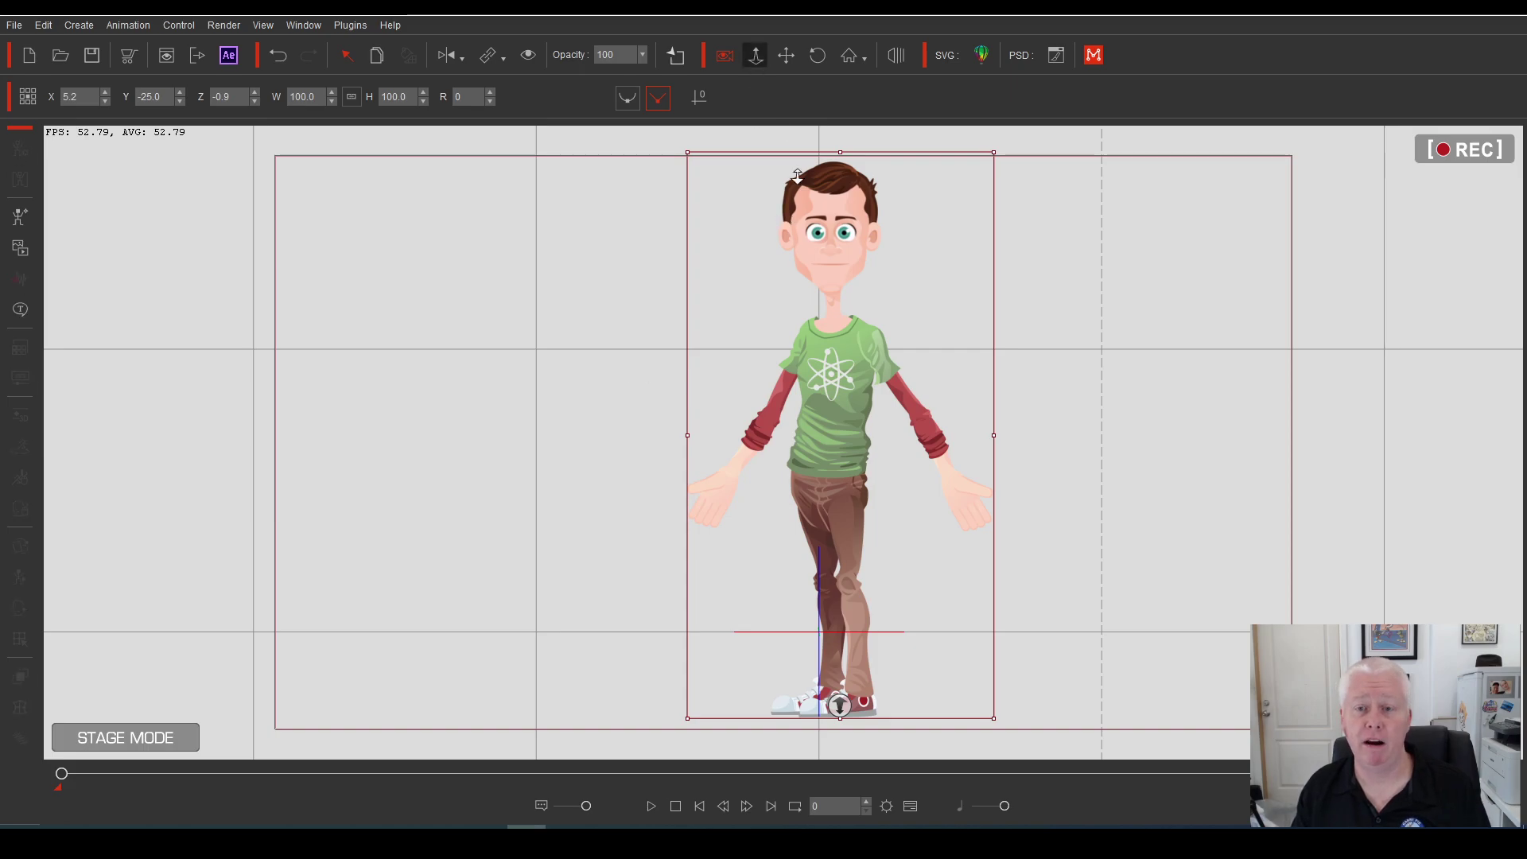
left_click_drag(798, 175, 835, 274)
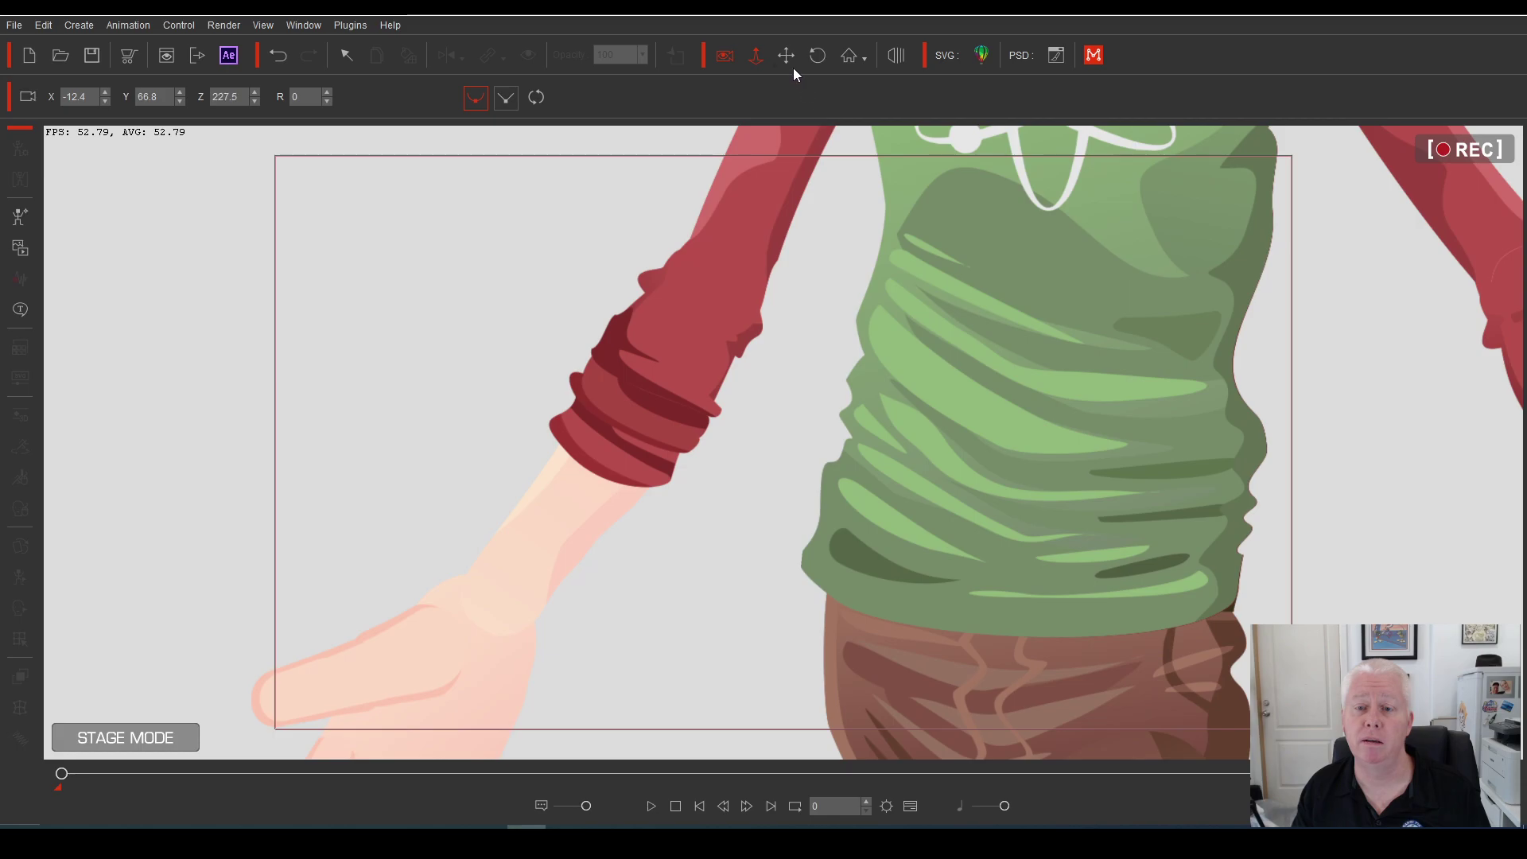
left_click(788, 57)
mouse_move(748, 334)
left_mouse_down()
mouse_move(731, 659)
mouse_move(756, 318)
left_mouse_up()
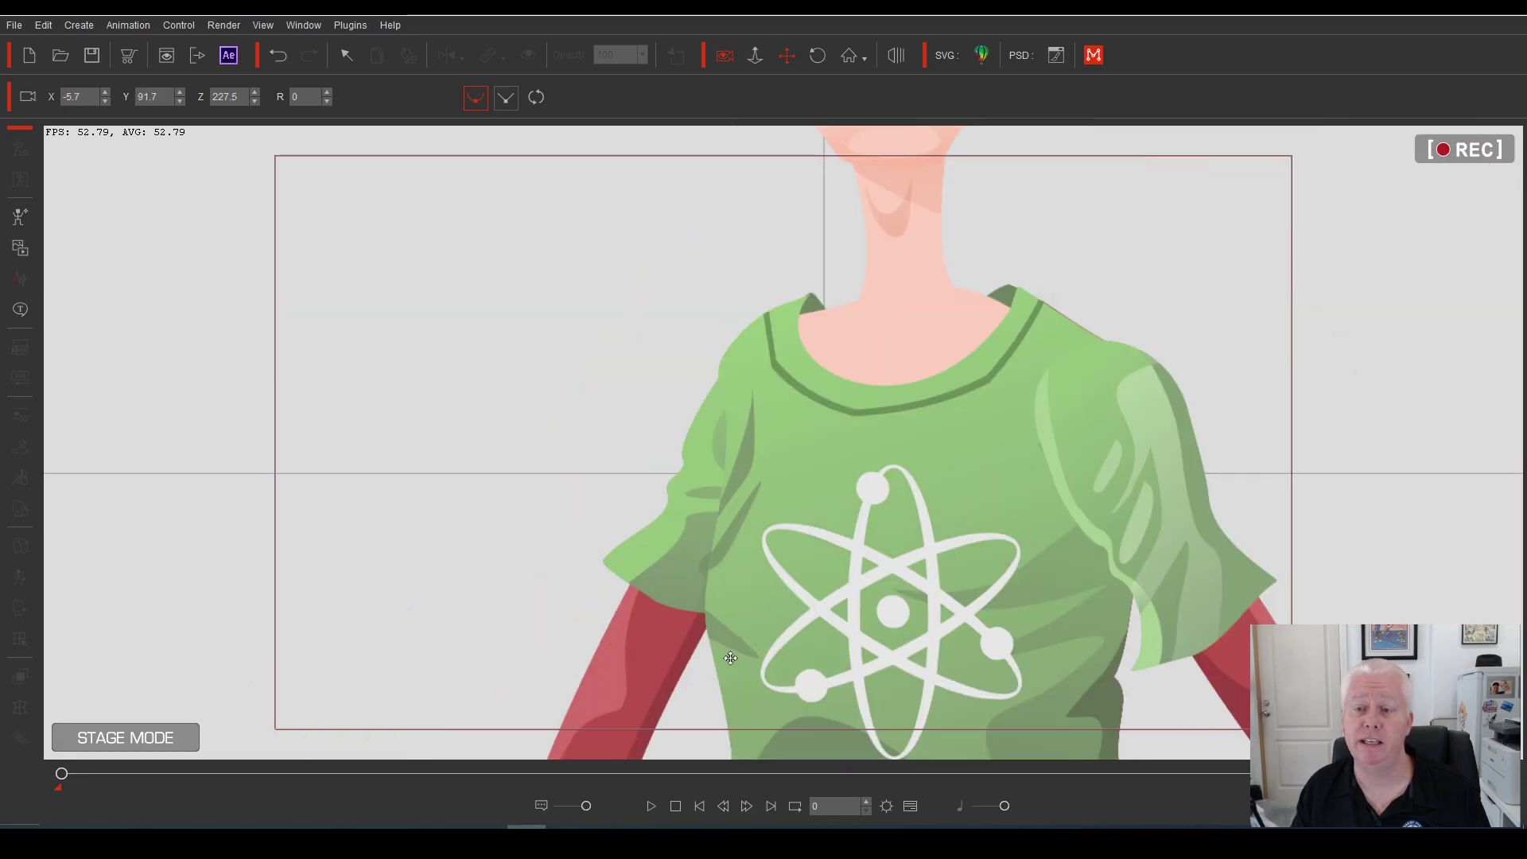
left_click(755, 55)
left_click_drag(794, 230, 790, 197)
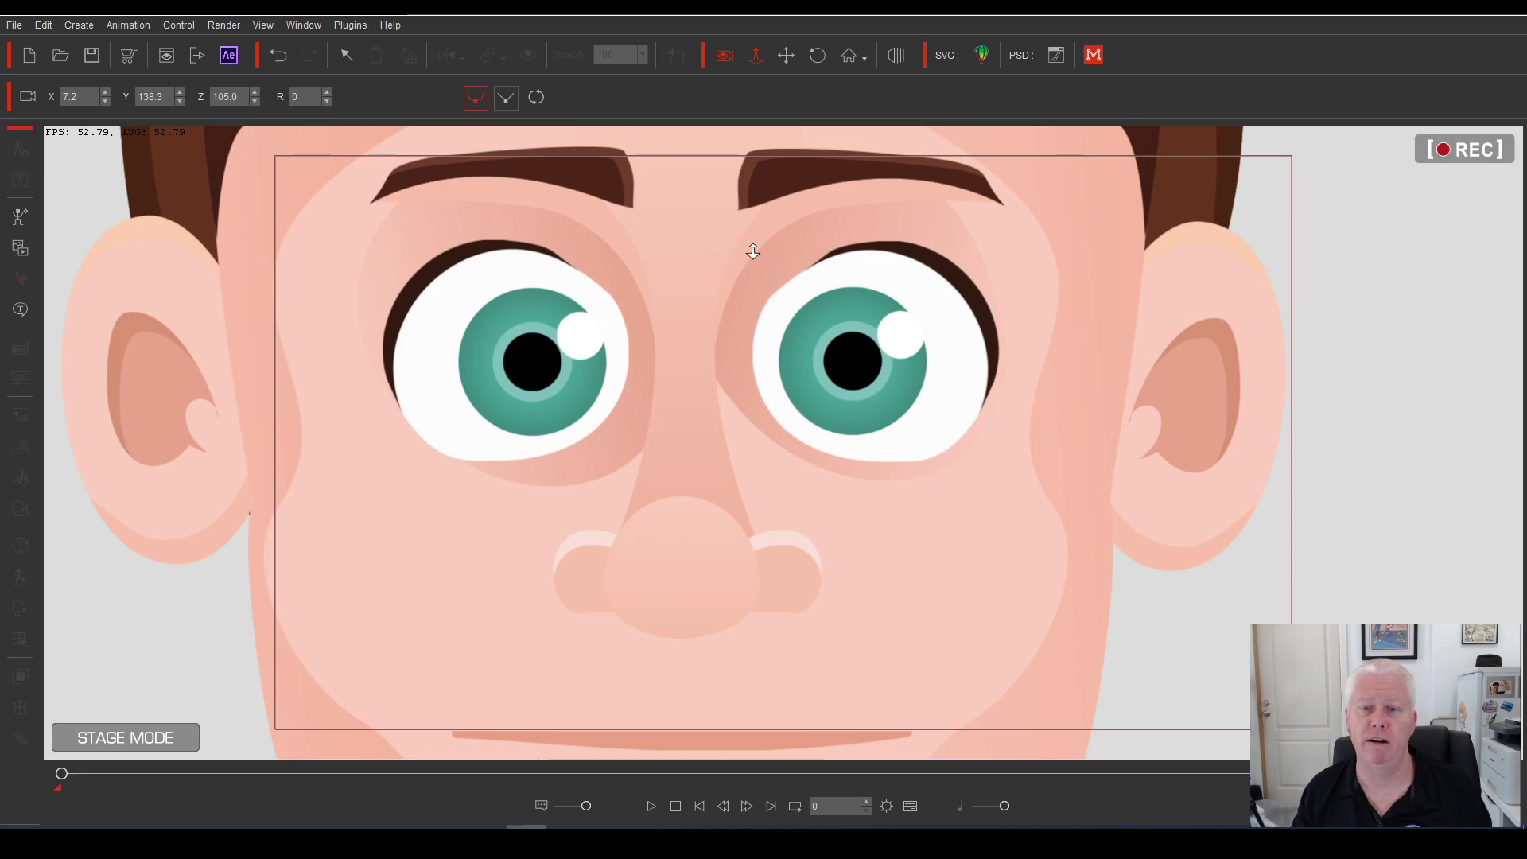
Zoom back out to Melvin's head and shoulders and return to the Select tool
left_click_drag(744, 140, 768, 310)
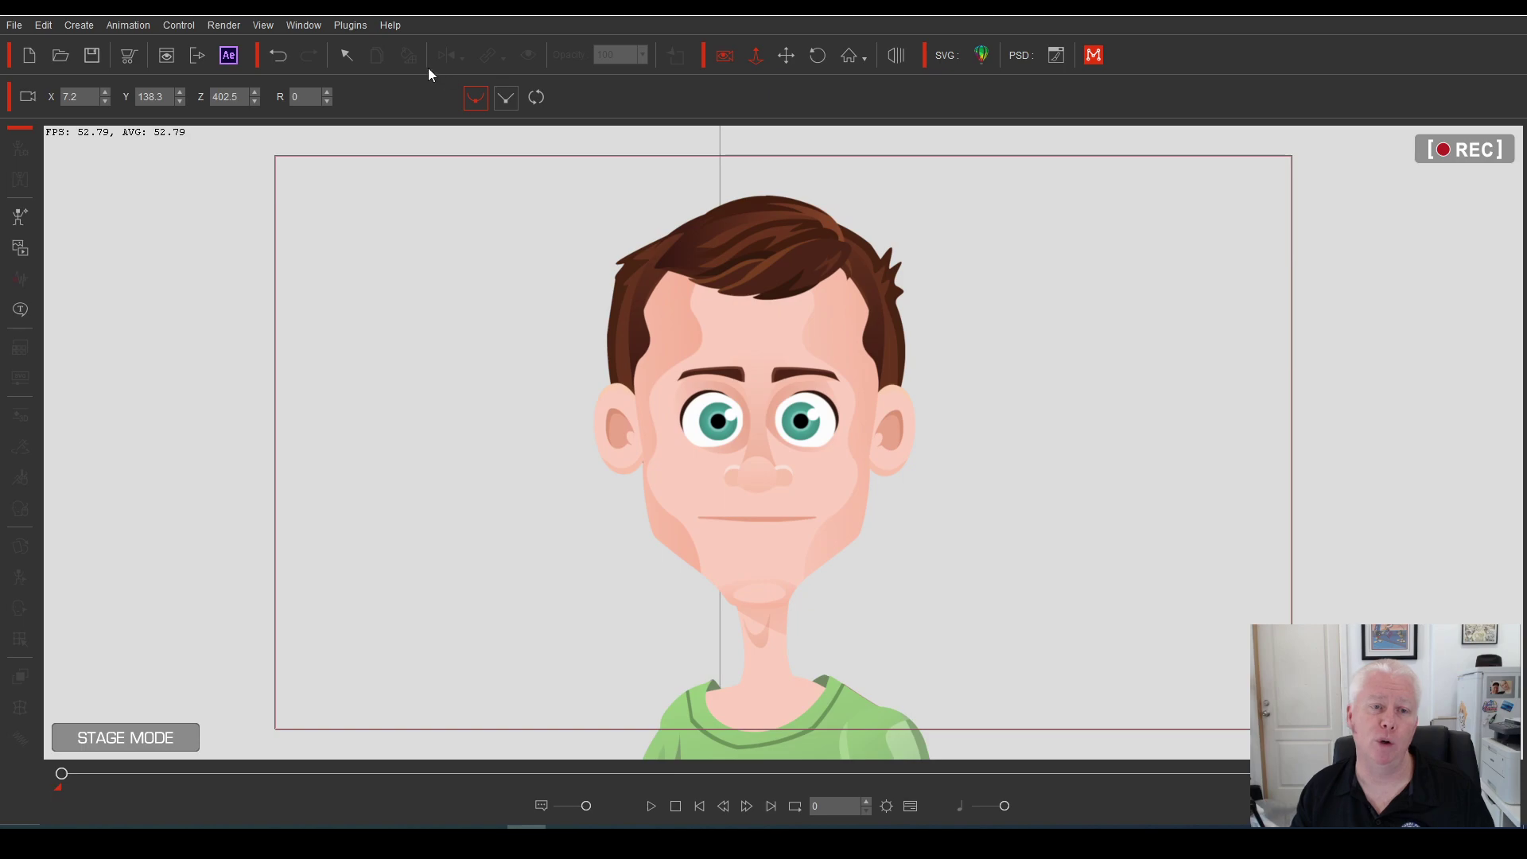
left_click(339, 61)
left_click(711, 293)
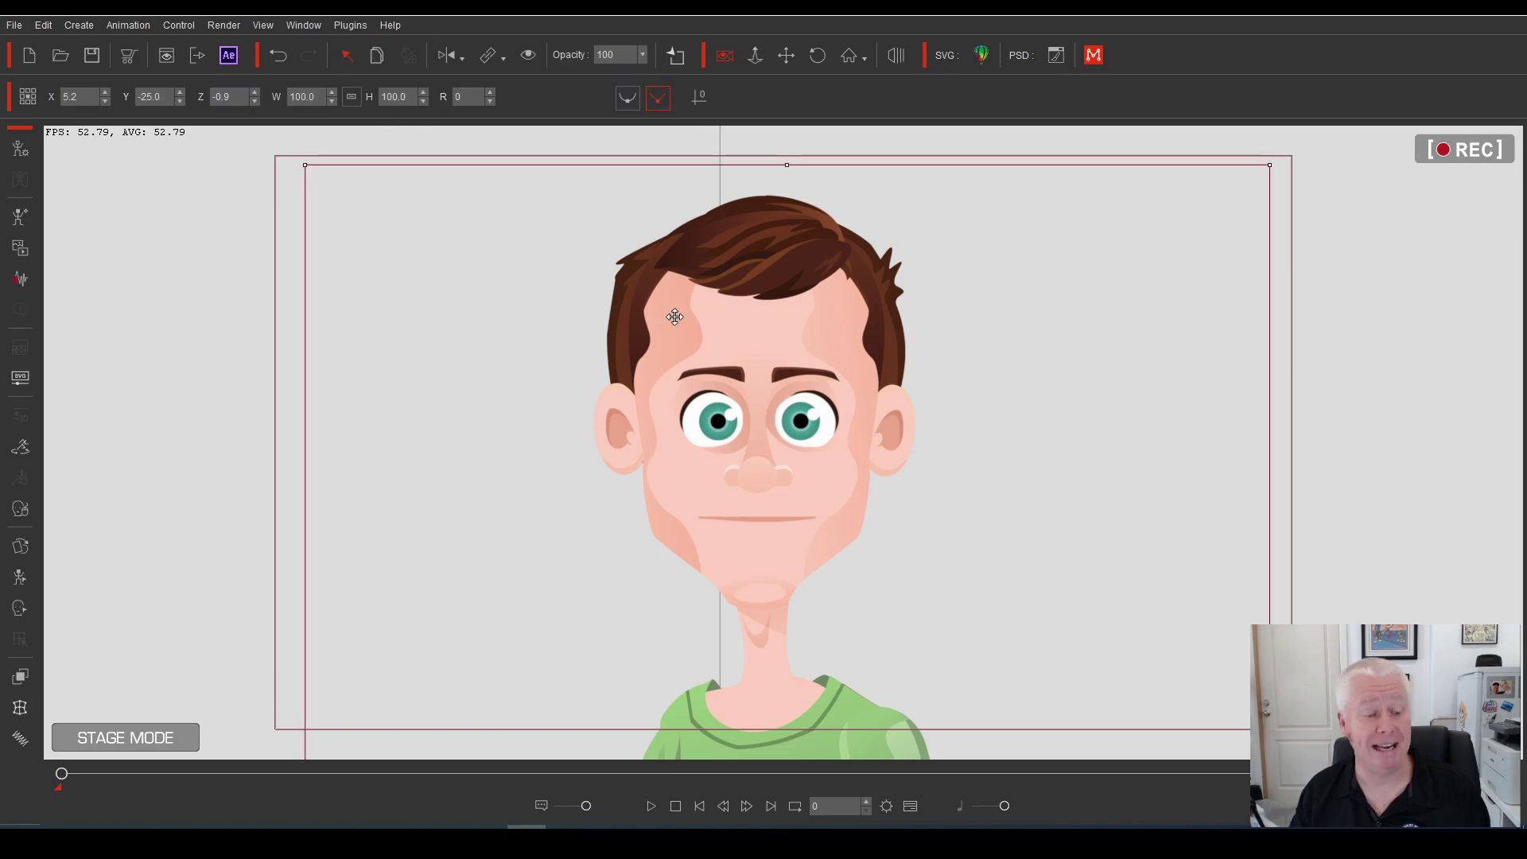
In the Face Key Editor, rotate Melvin's head slightly right and down, then turn off Head Rotation Gizmo
left_click(20, 610)
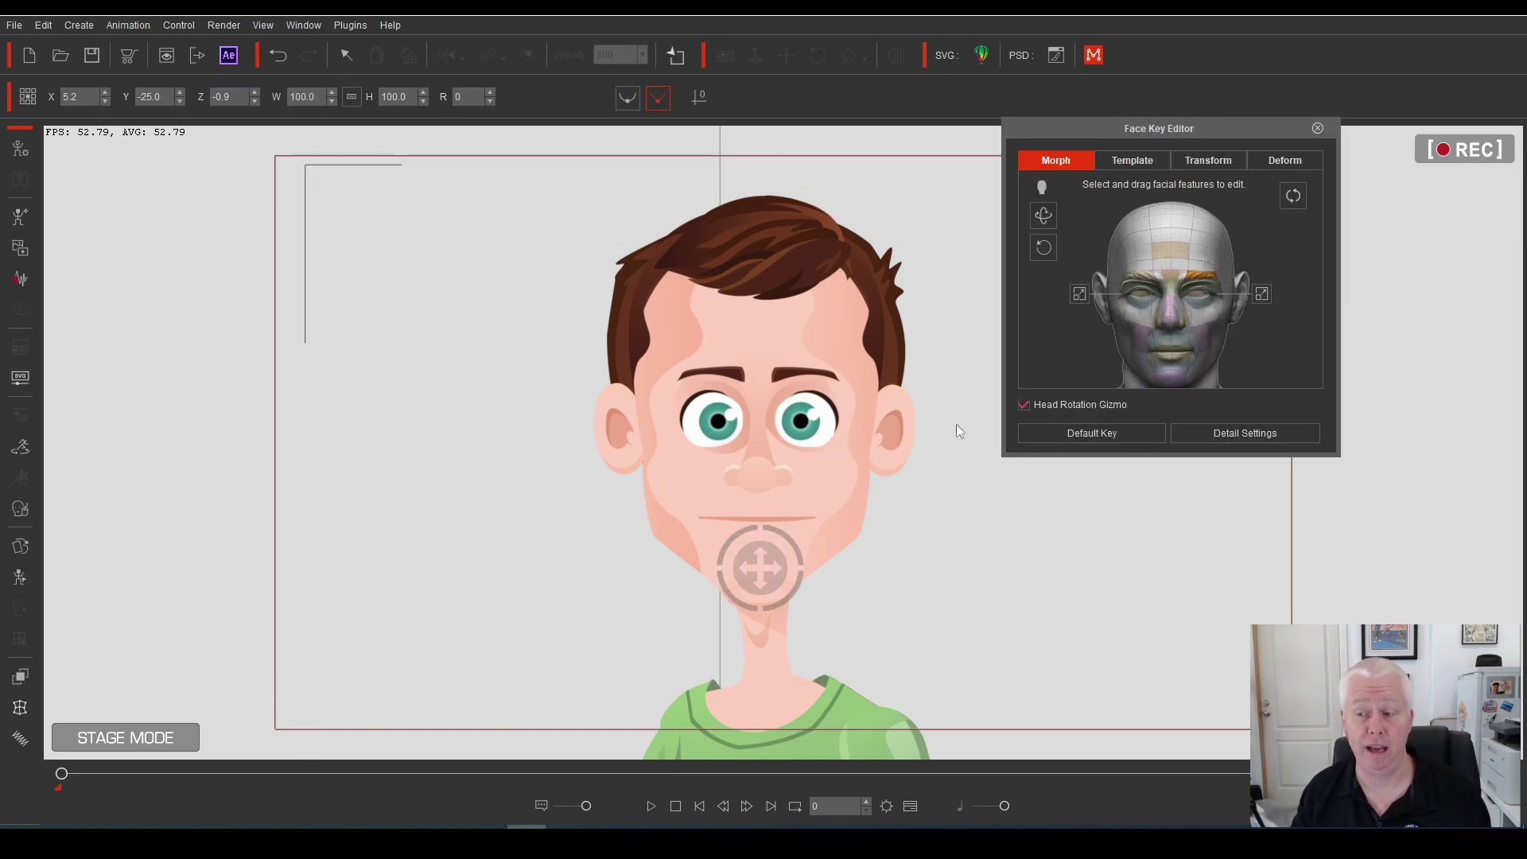
left_click_drag(778, 564, 897, 503)
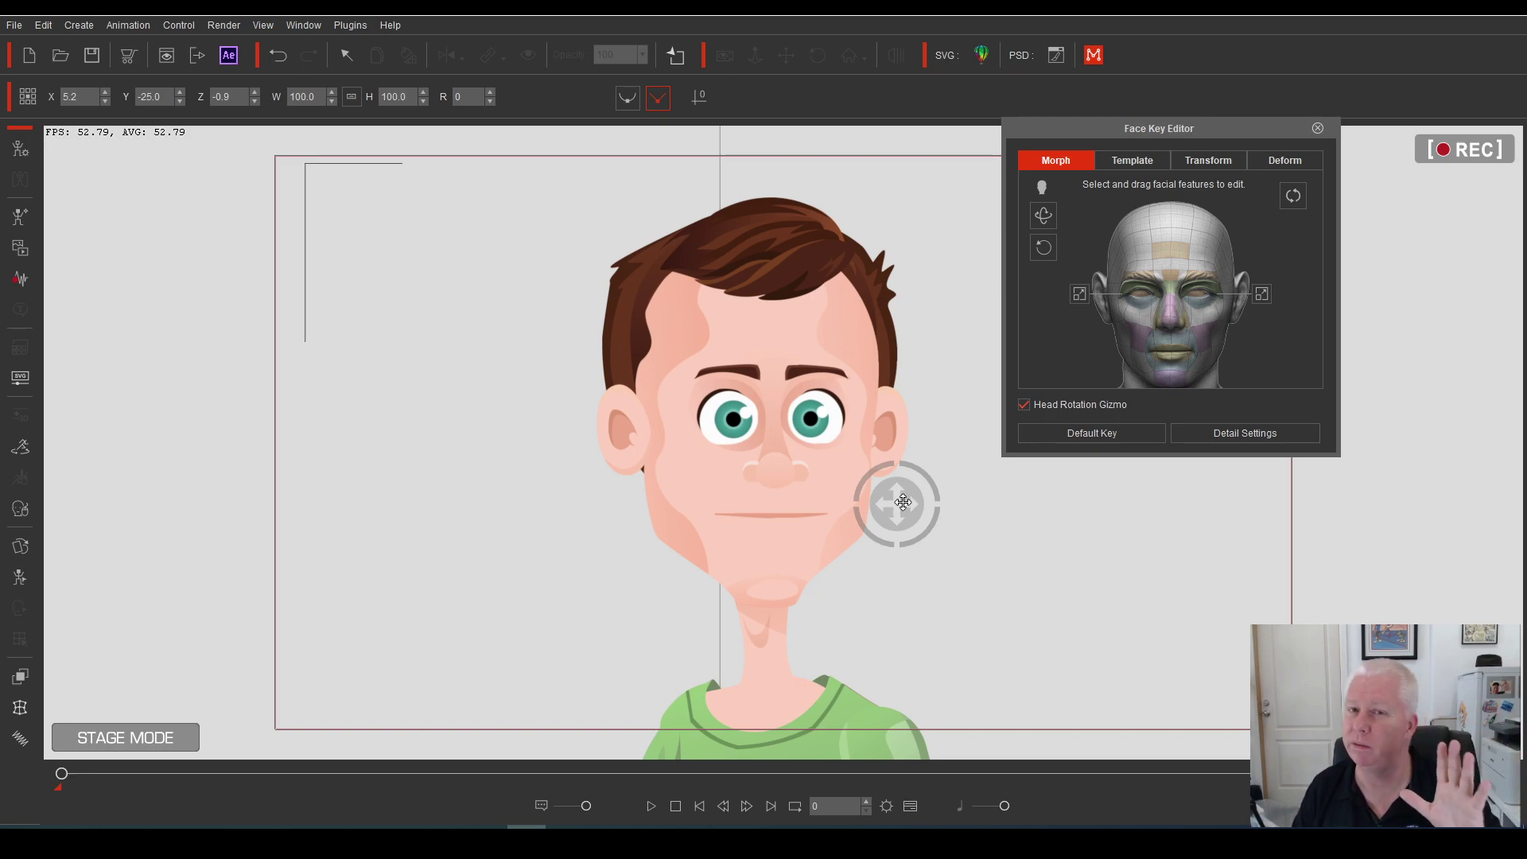
left_click_drag(903, 503, 609, 515)
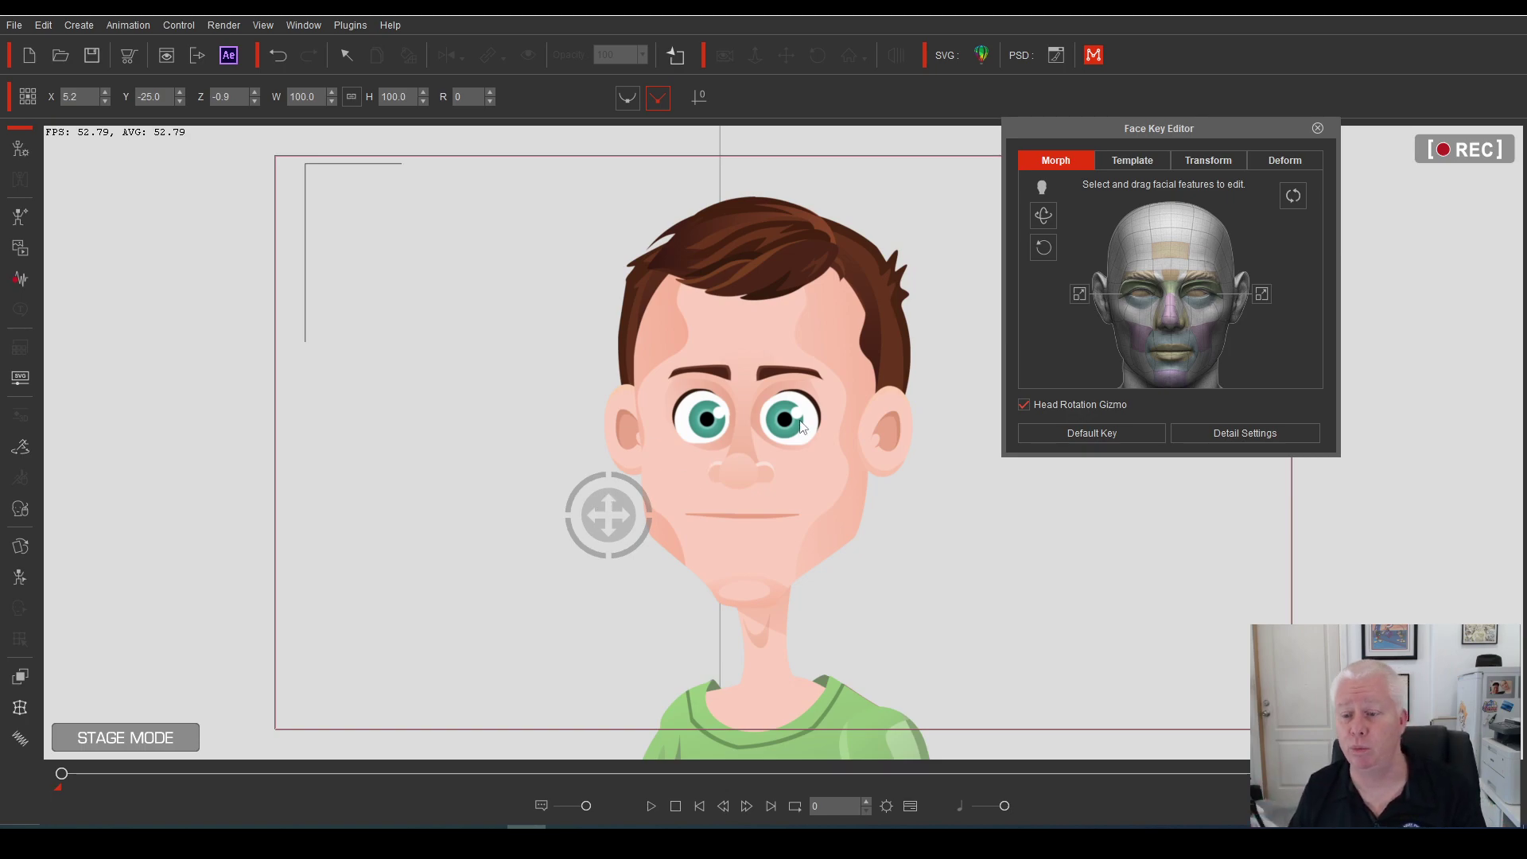
left_click_drag(608, 514, 769, 527)
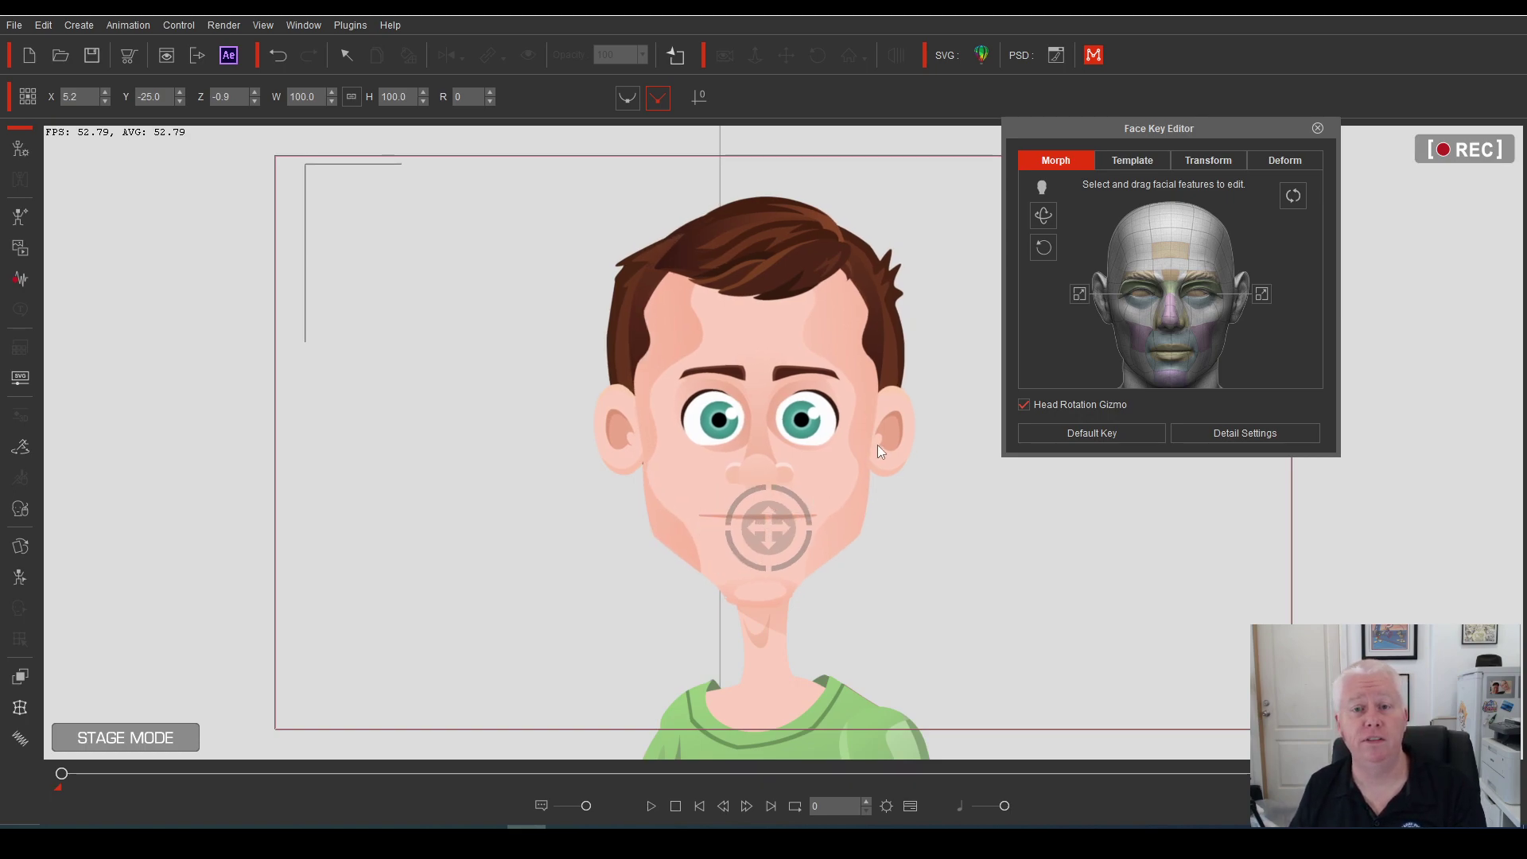
left_click(1022, 406)
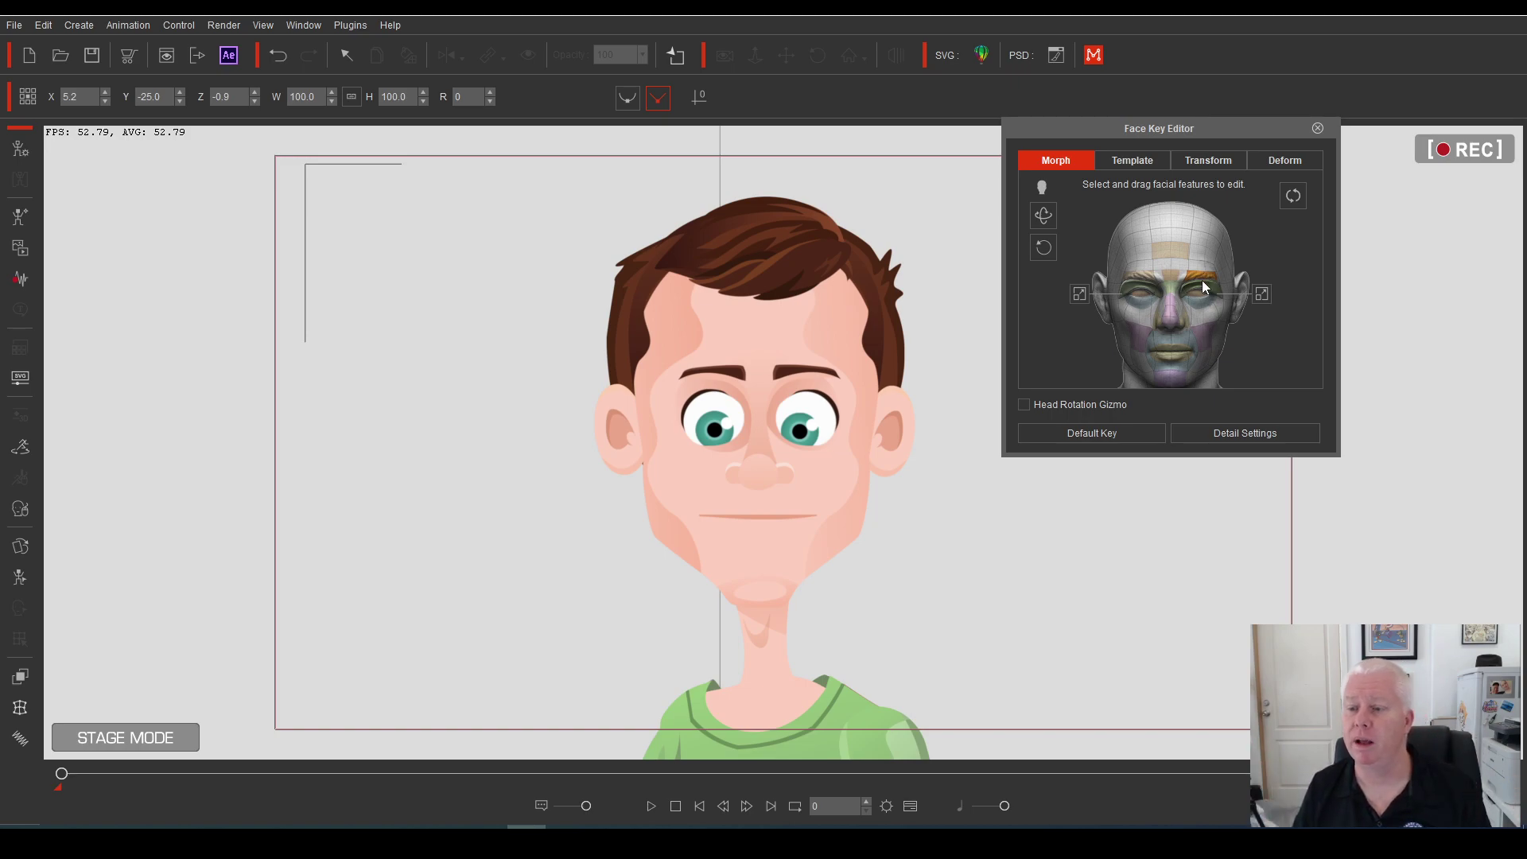
Open Template Detail Settings and add an eye squint plus right and left cheek raises
left_click(1133, 160)
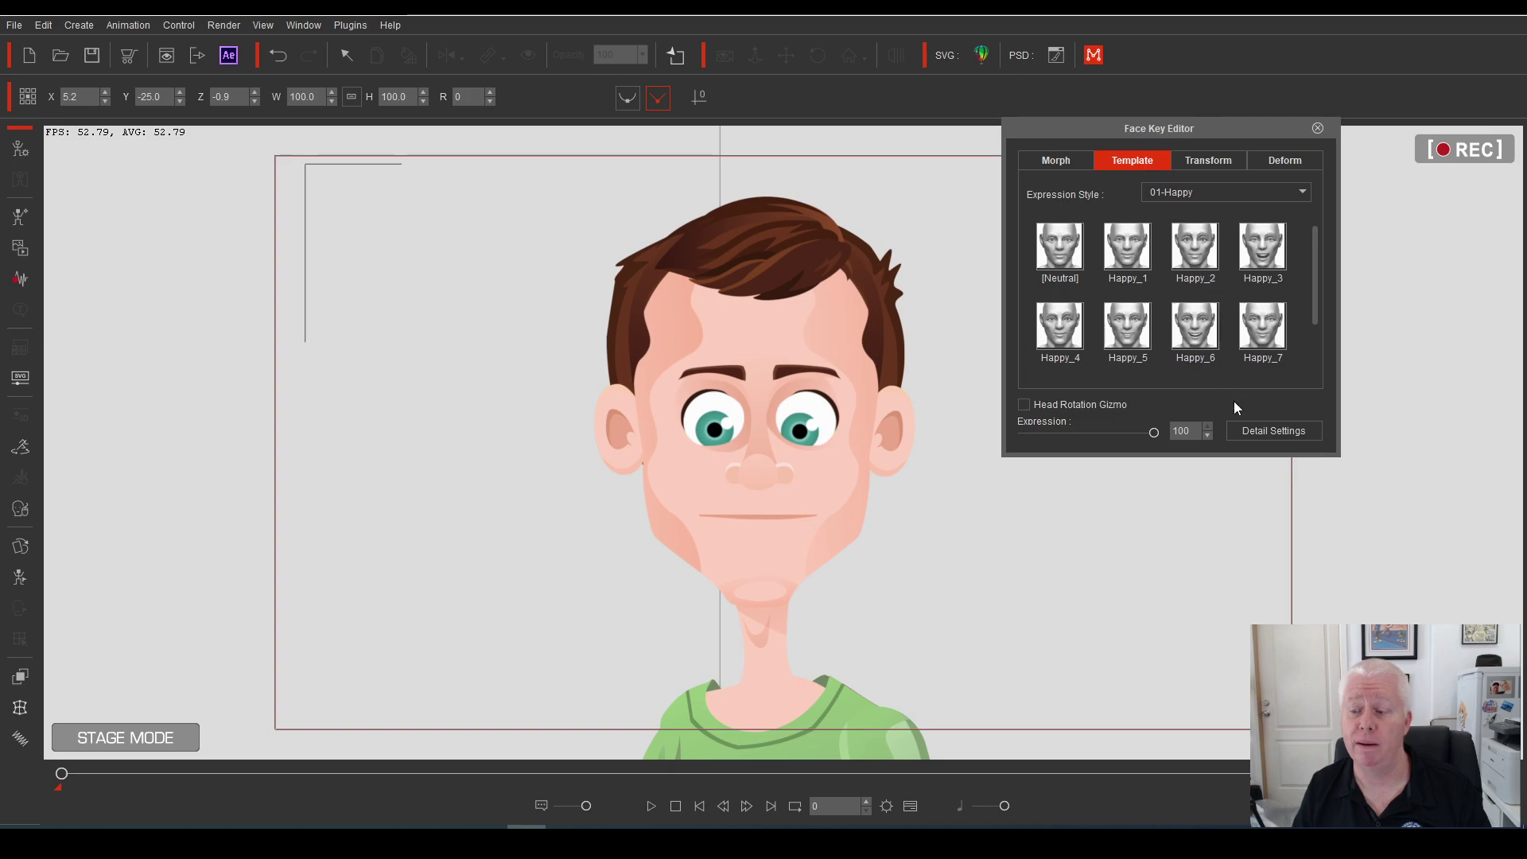
left_click(1271, 432)
left_click_drag(1439, 130, 1065, 125)
left_click(1114, 160)
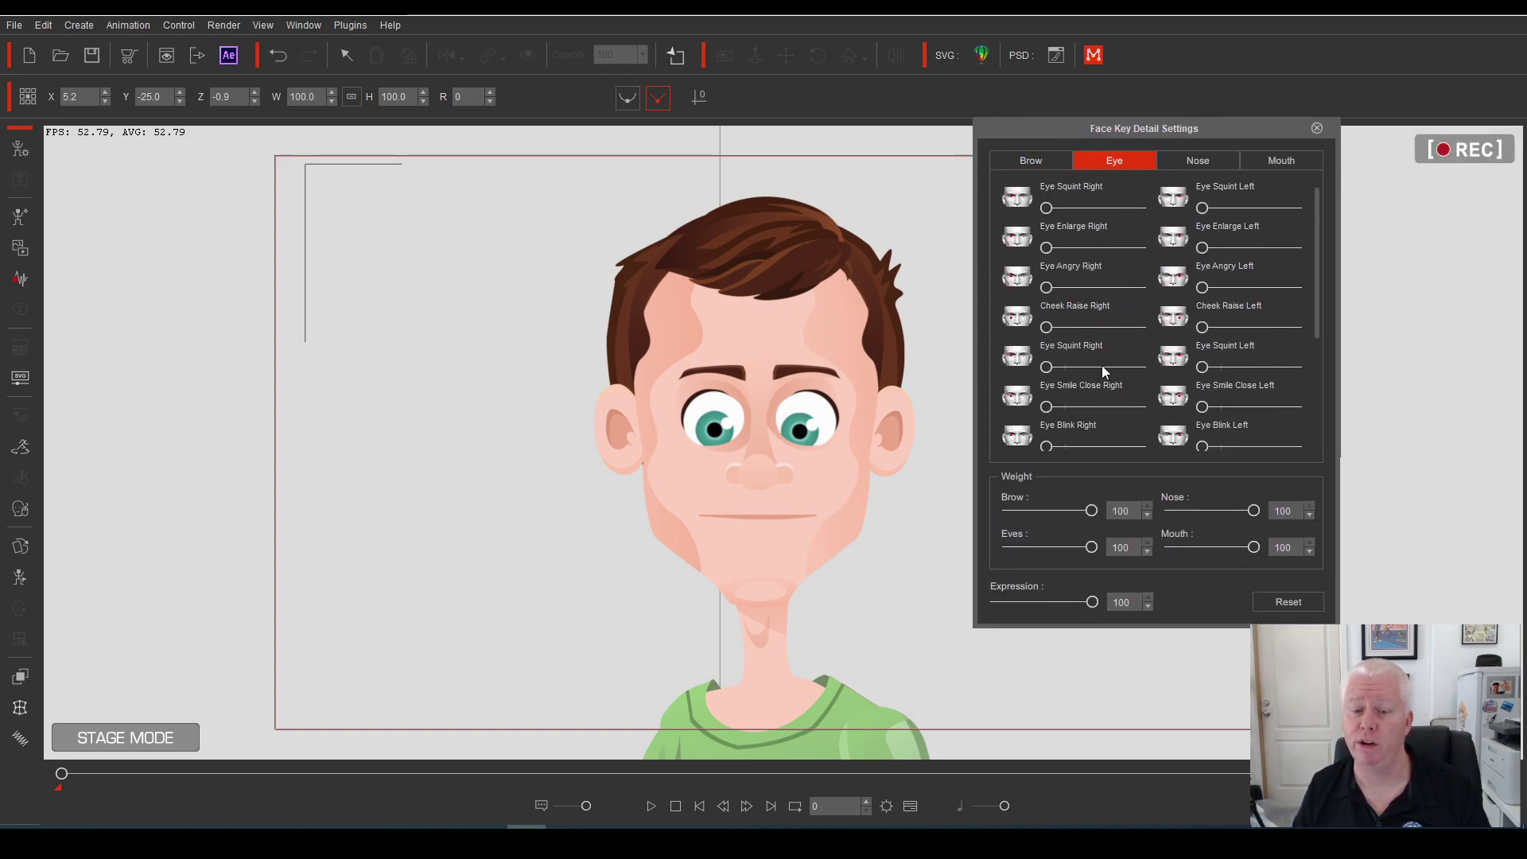
left_click_drag(1047, 209, 1299, 213)
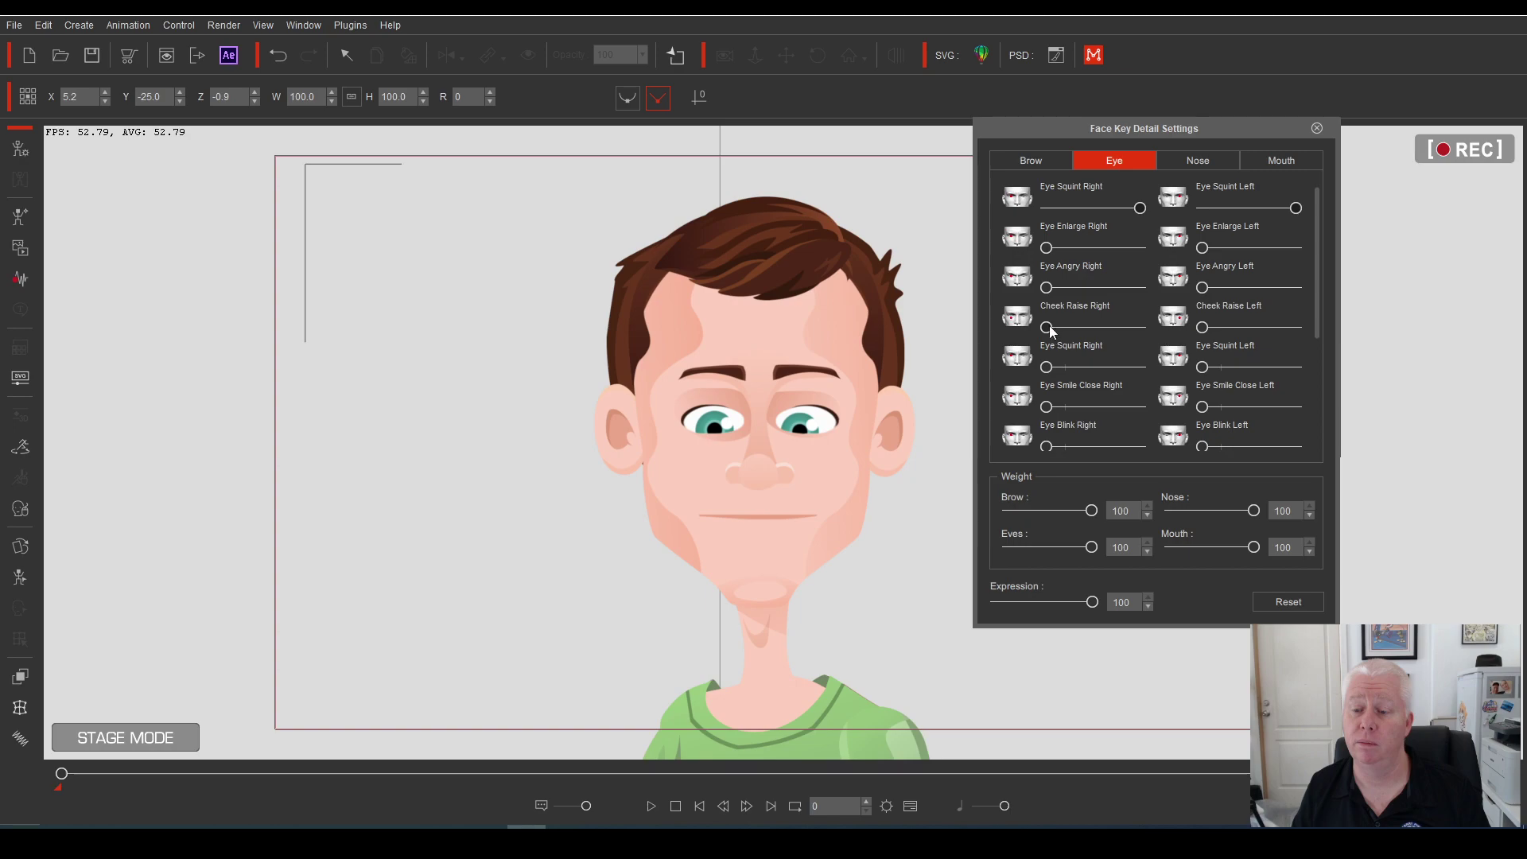
left_click_drag(1048, 328, 1103, 328)
left_click_drag(1203, 328, 1241, 329)
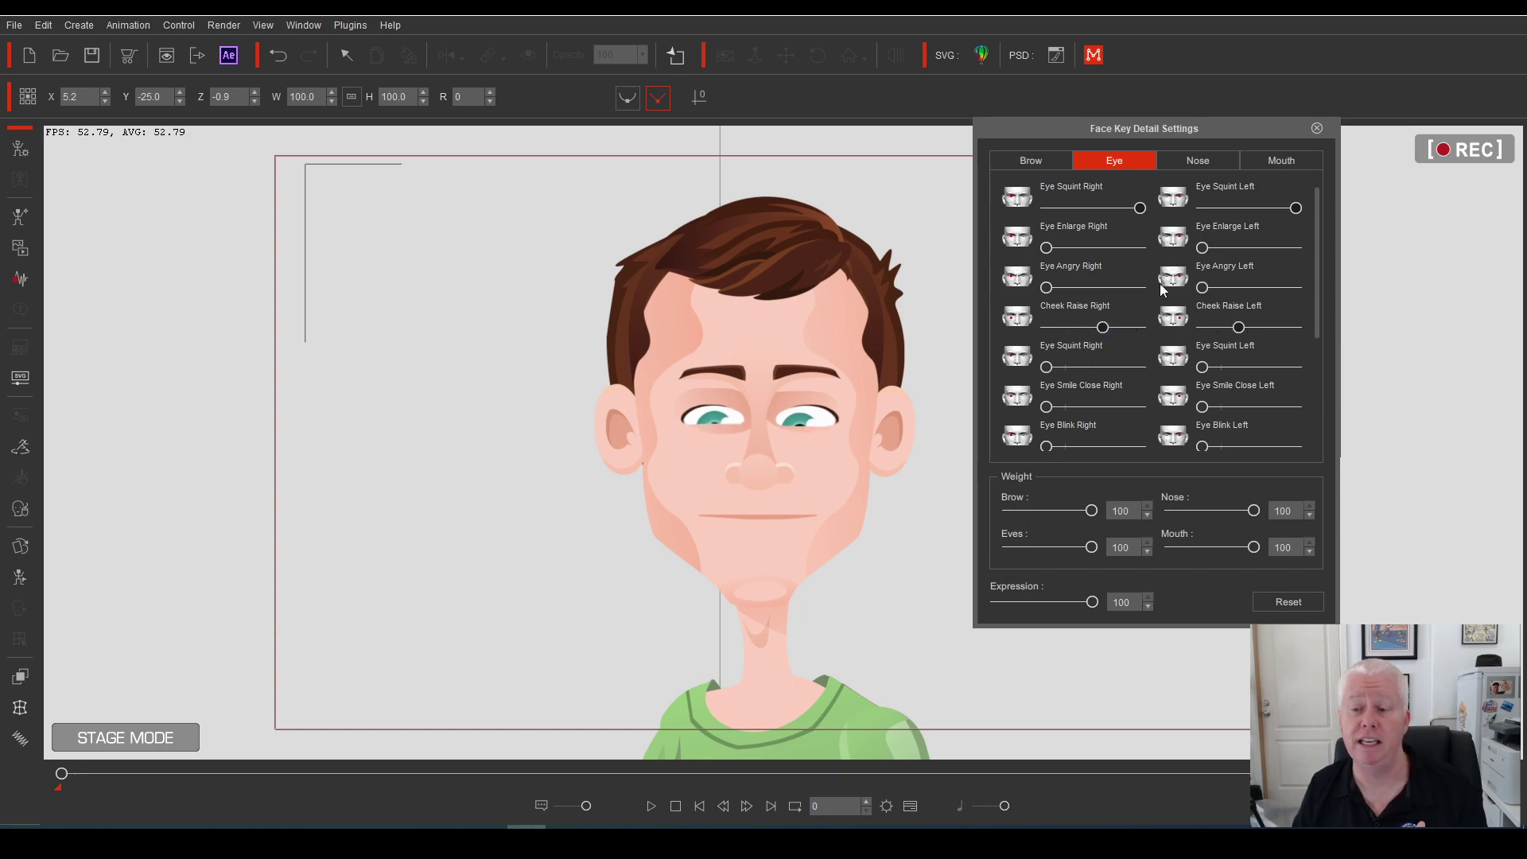
Try a Lips Smirk on the mouth, then return the mouth to neutral
left_click(1052, 159)
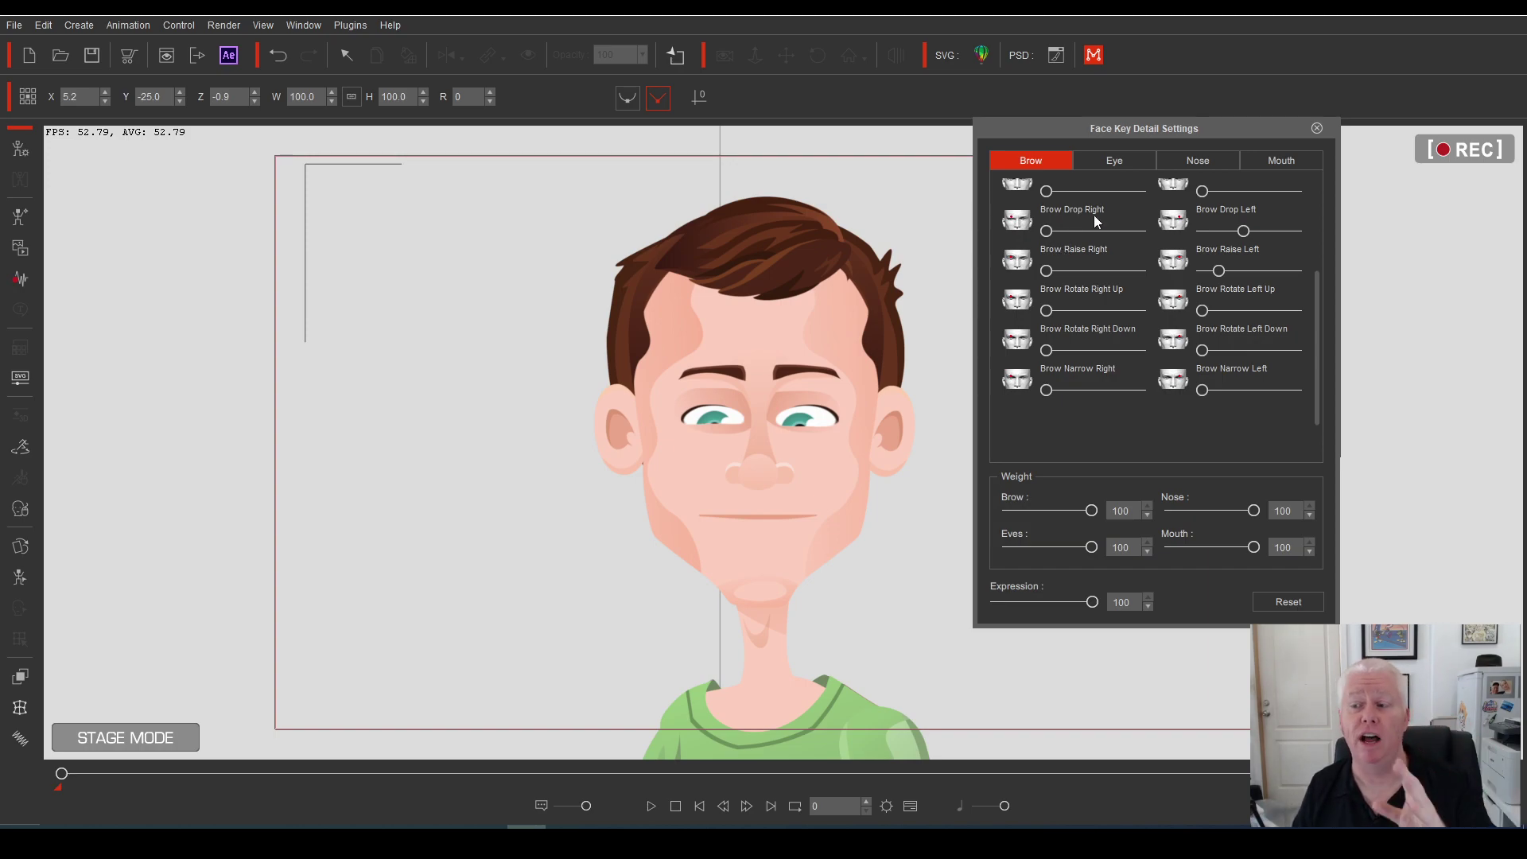
left_click(1263, 161)
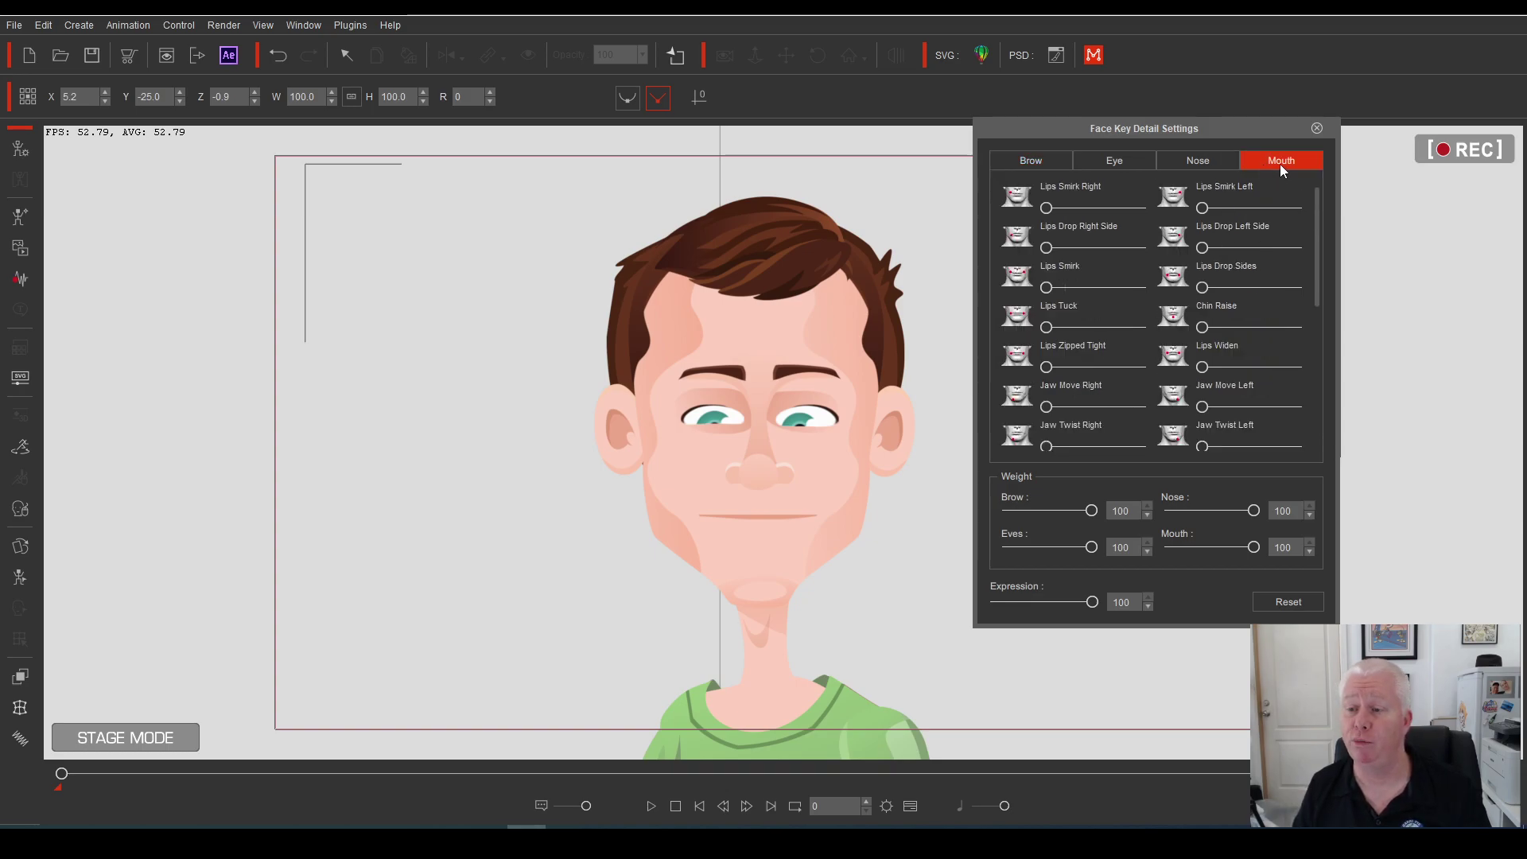
left_click_drag(1203, 208, 1143, 248)
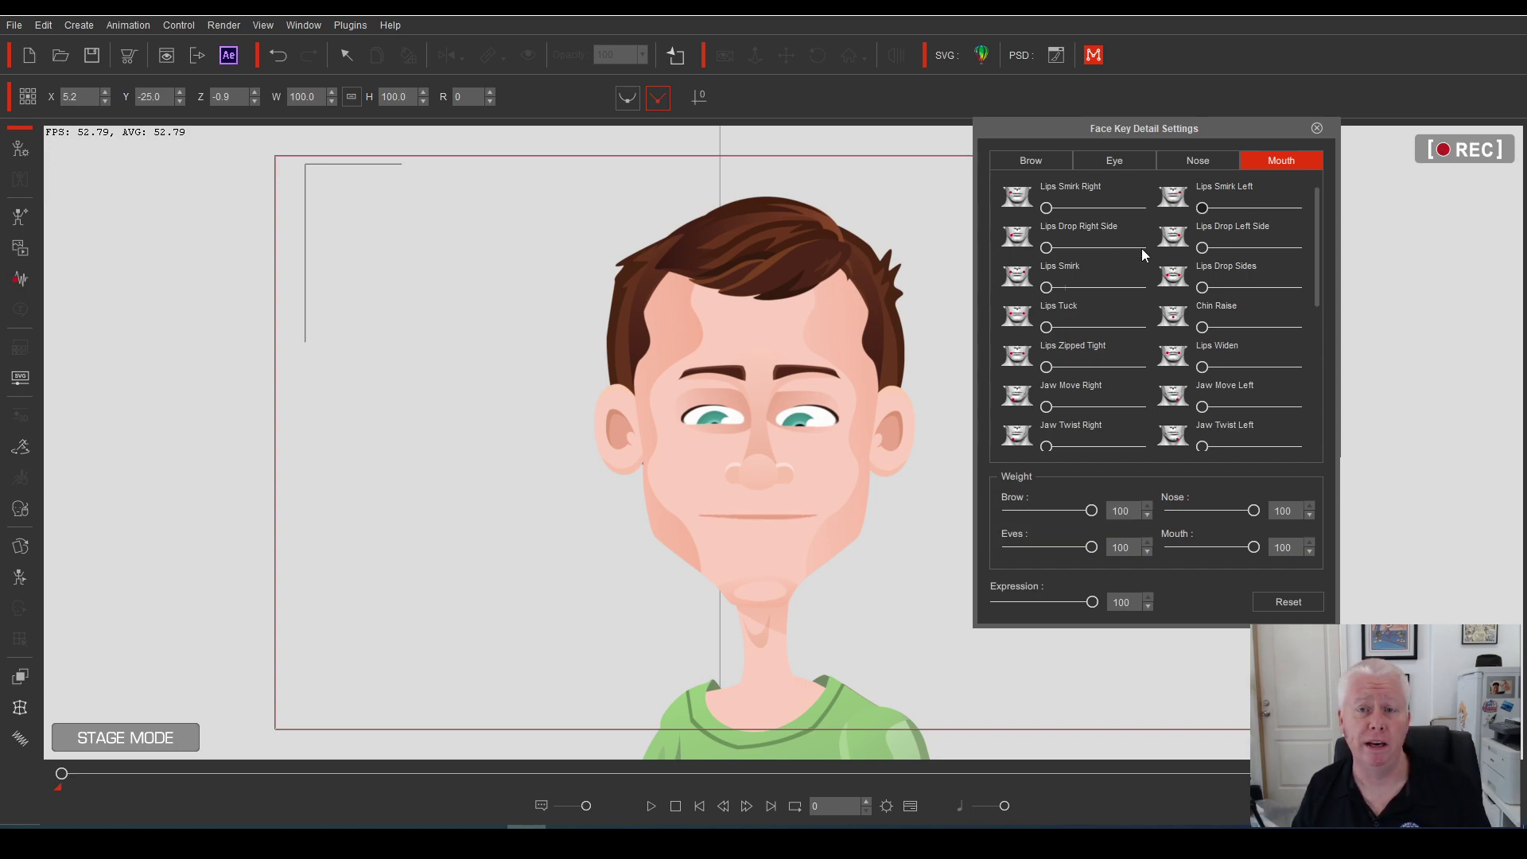
left_click_drag(1202, 208, 1239, 231)
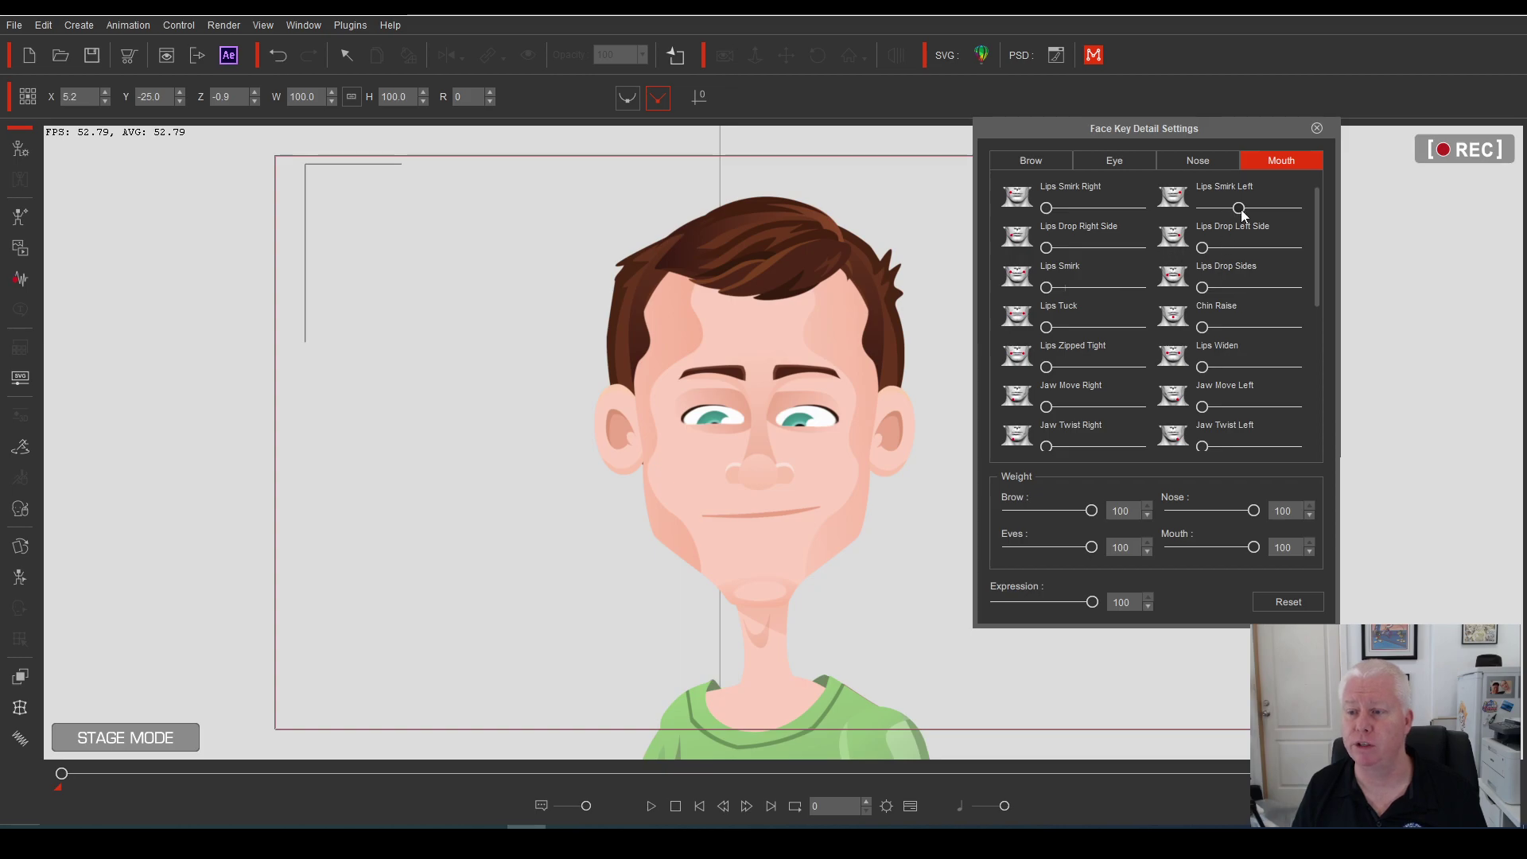
left_click_drag(1239, 208, 1066, 222)
Reset Eye Squint and both Cheek Raise sliders to zero and close Detail Settings
left_click(1193, 162)
left_click(1115, 162)
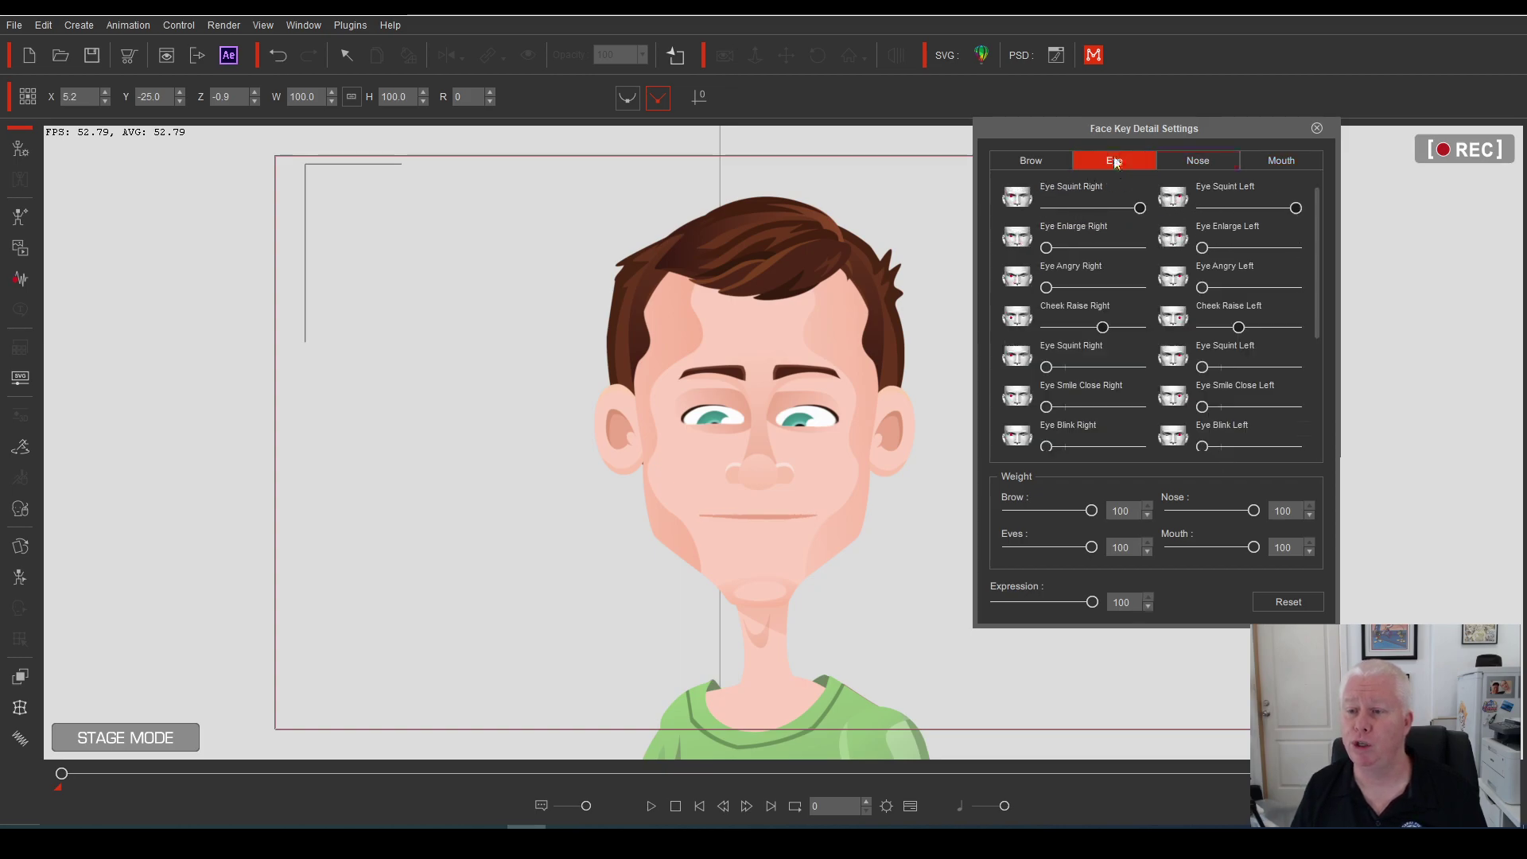
left_click_drag(1297, 209, 1046, 231)
left_click_drag(1102, 327, 1046, 329)
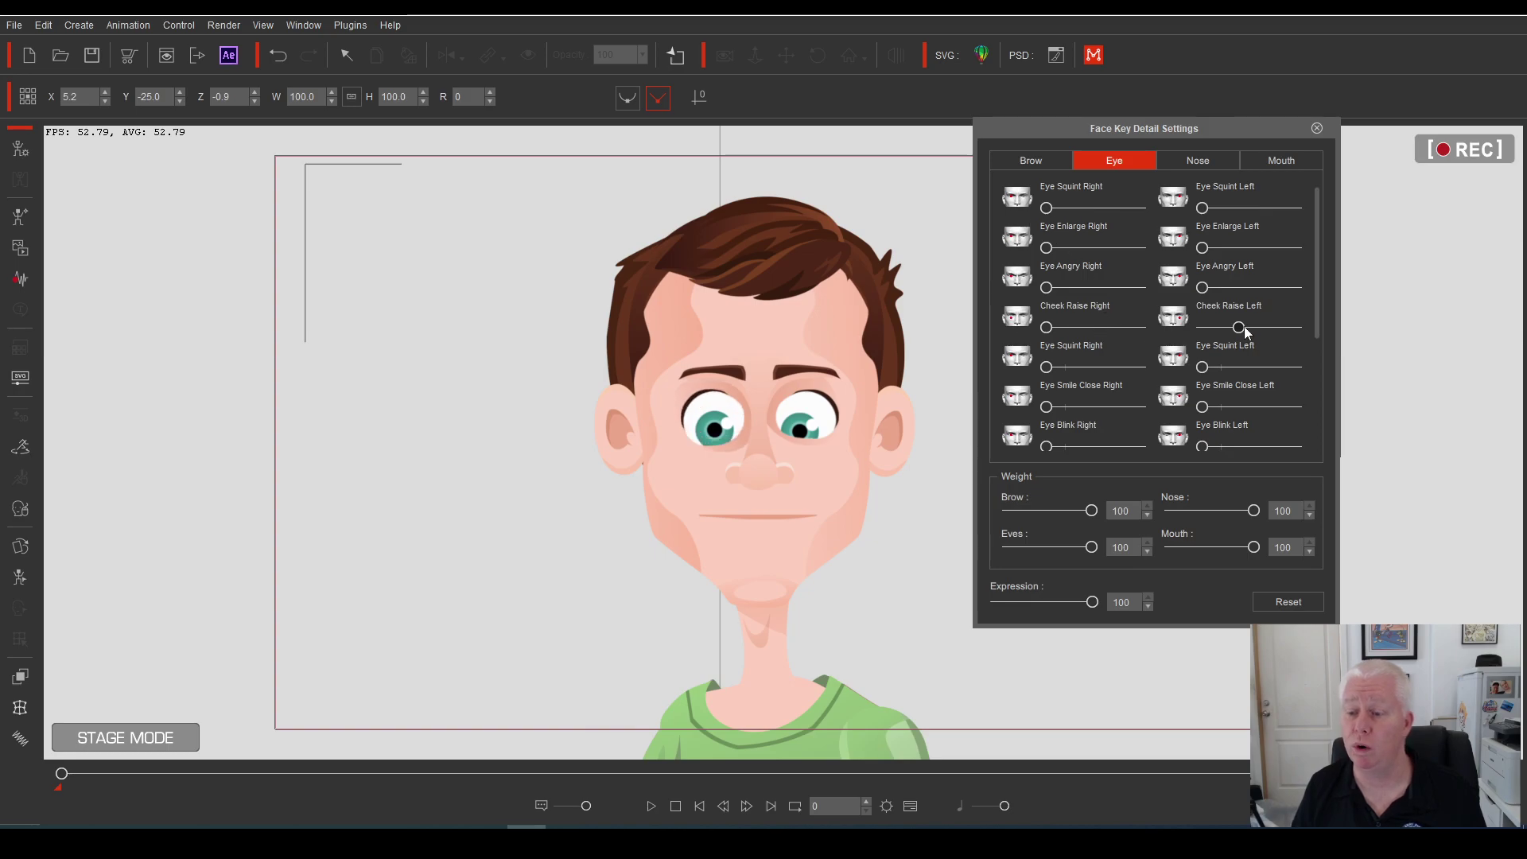
left_click_drag(1239, 327, 1202, 329)
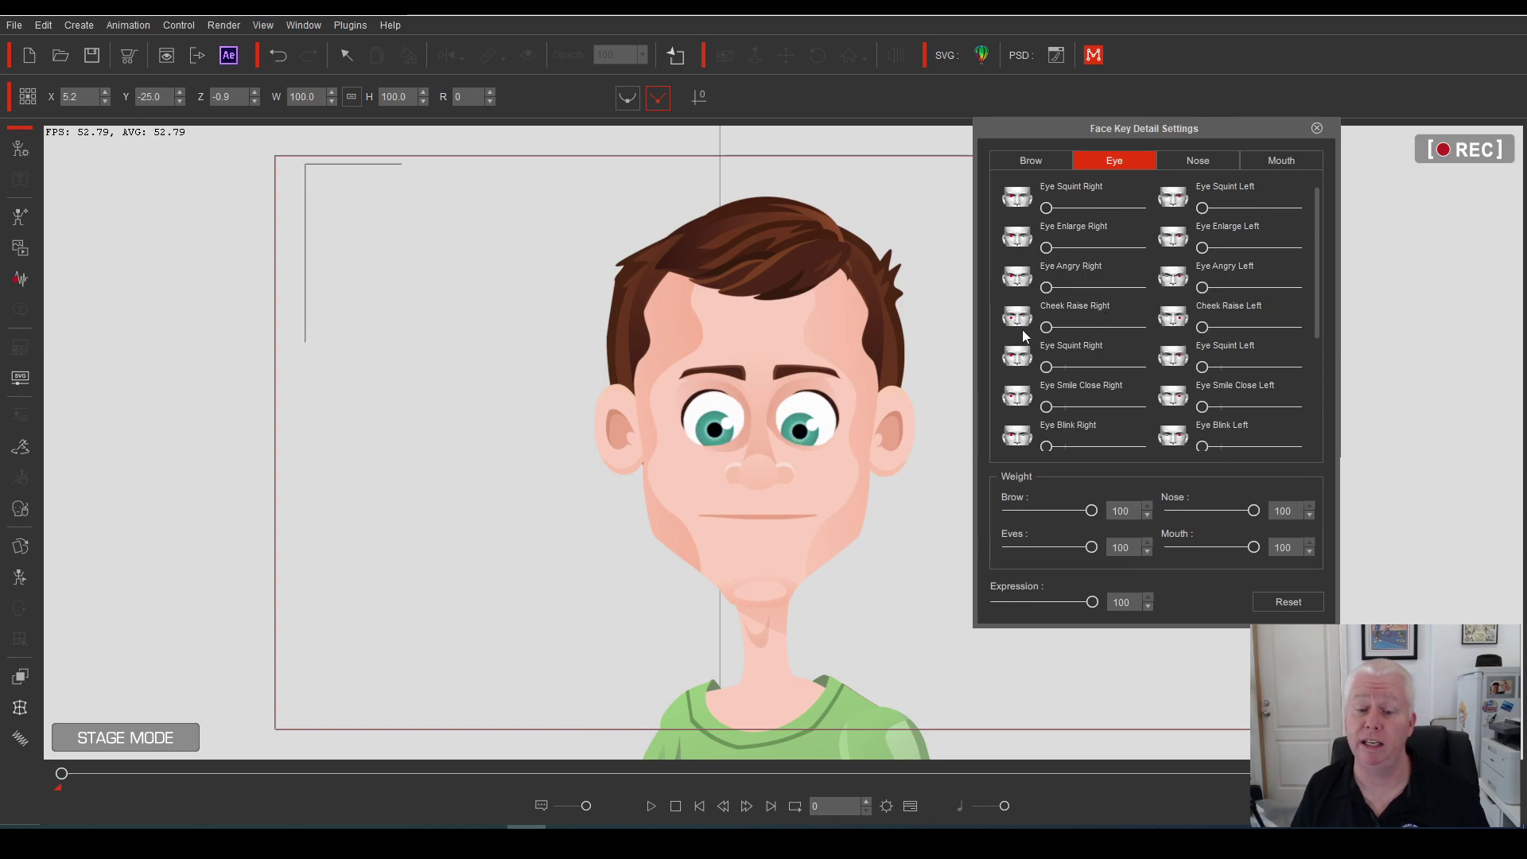
left_click(1317, 128)
left_click(1317, 128)
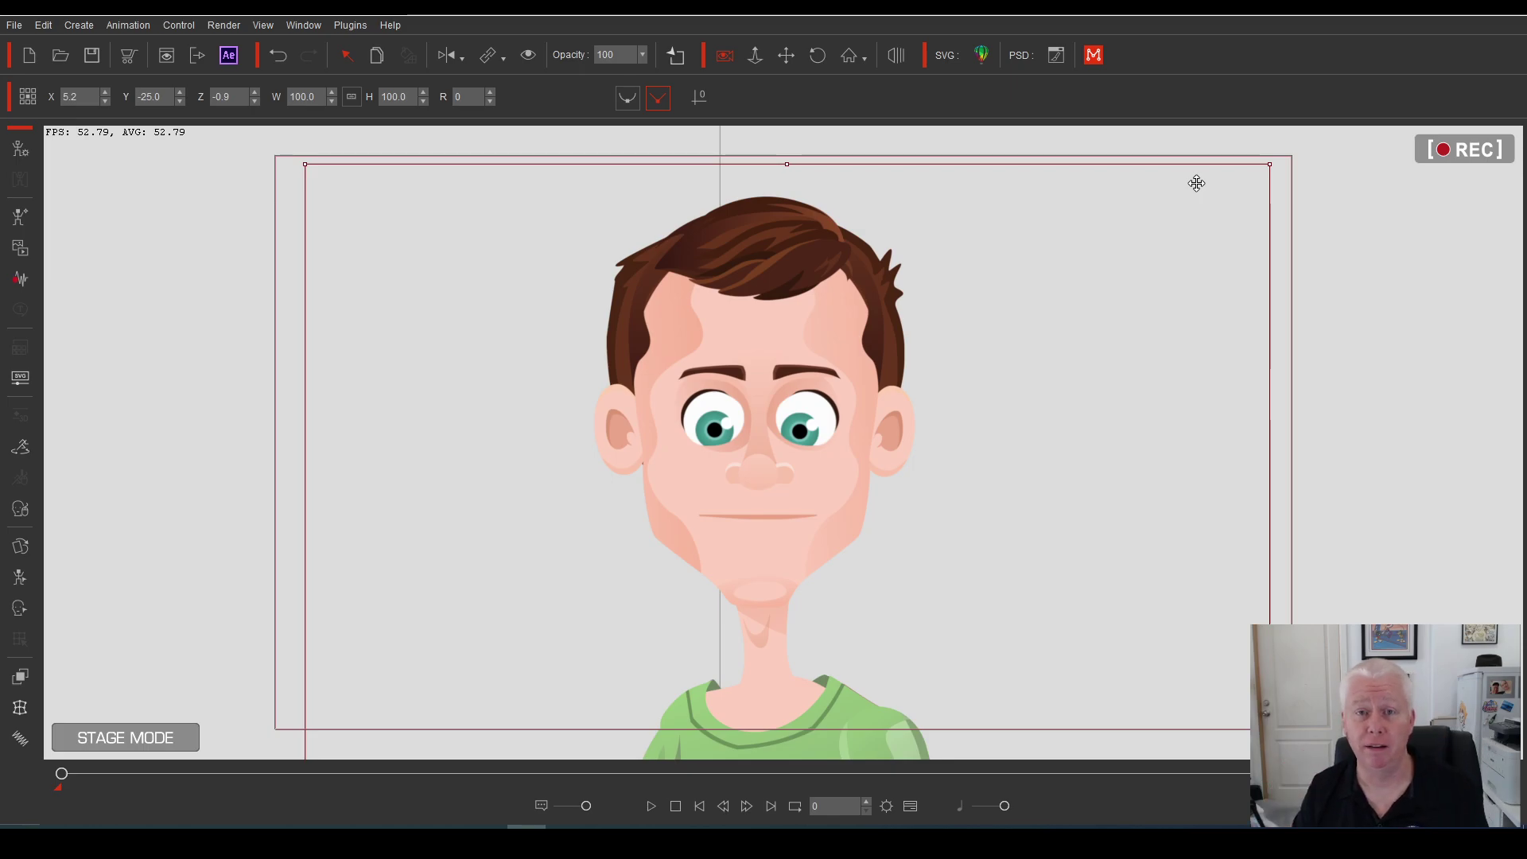
scroll(849, 279, "down", 2)
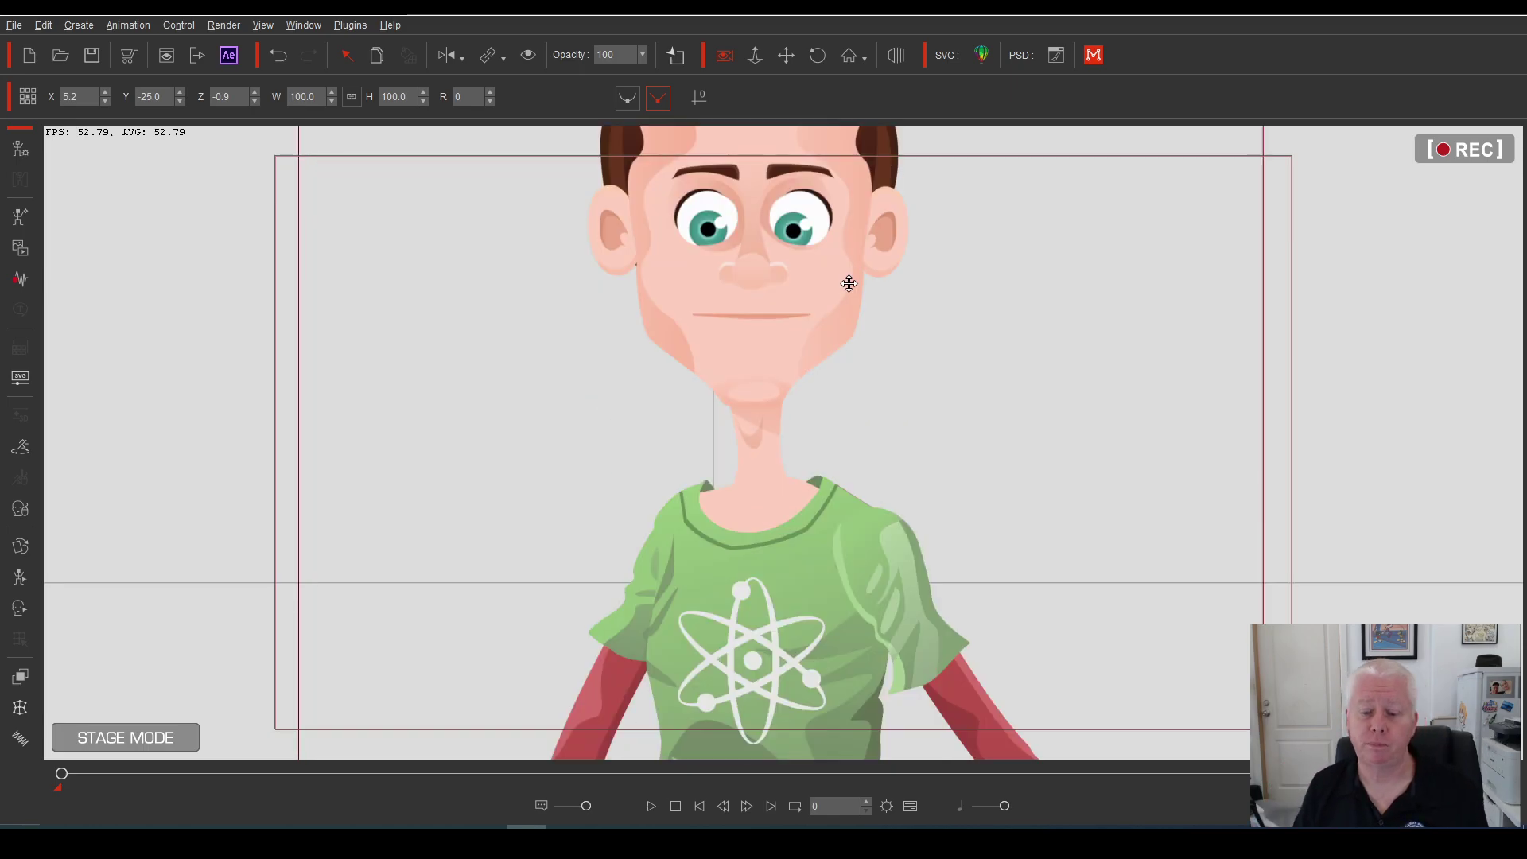
scroll(832, 384, "down", 2)
scroll(800, 342, "up", 3)
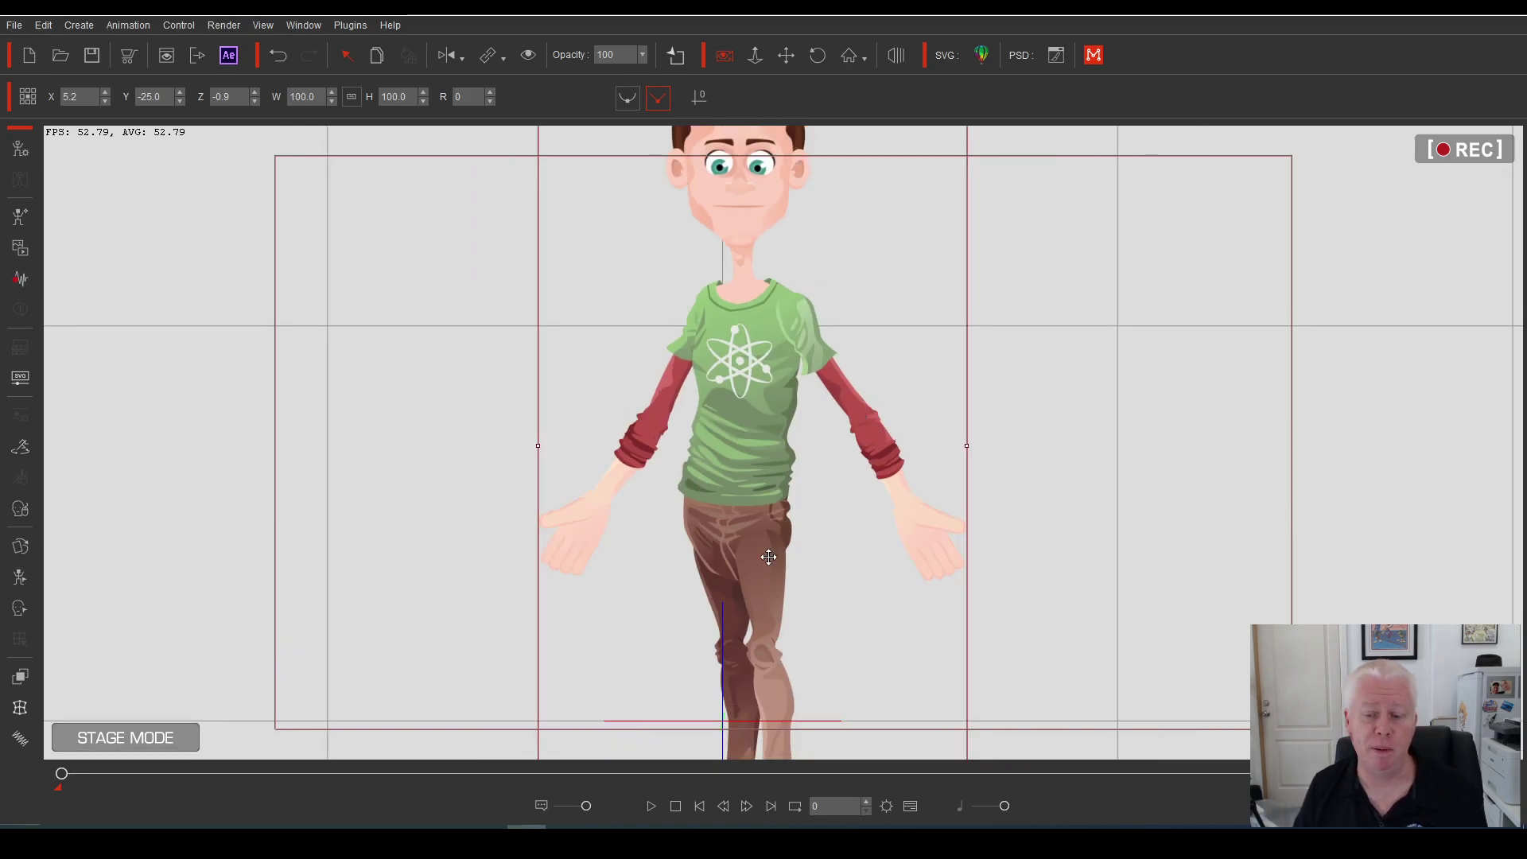
left_click_drag(771, 538, 764, 494)
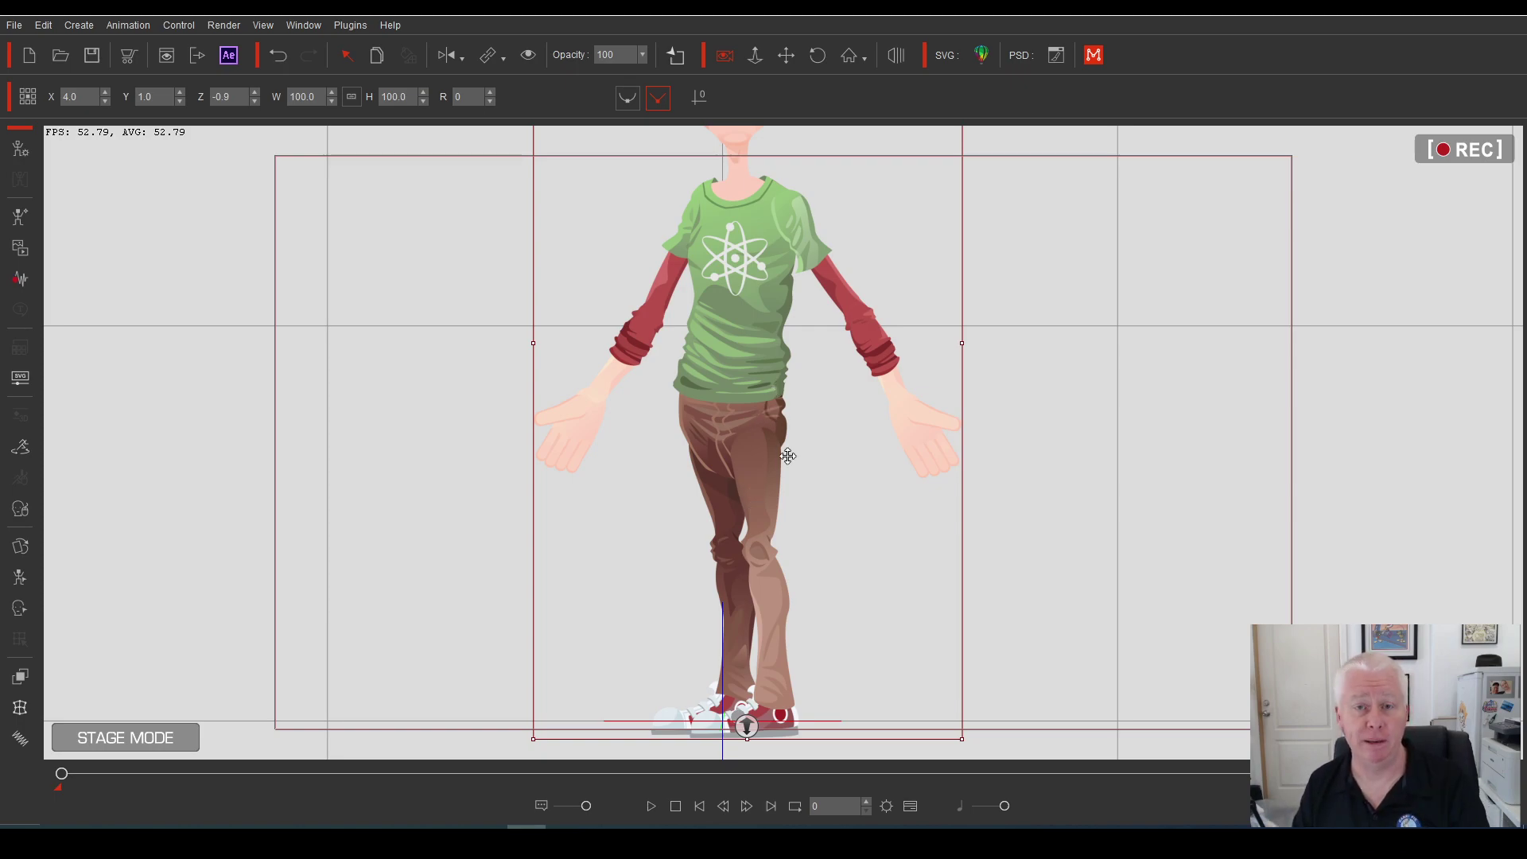
In SVG Color Adjustment, set the Clothing ShortSleeve layer's hue to 82, turning it teal
left_click(21, 380)
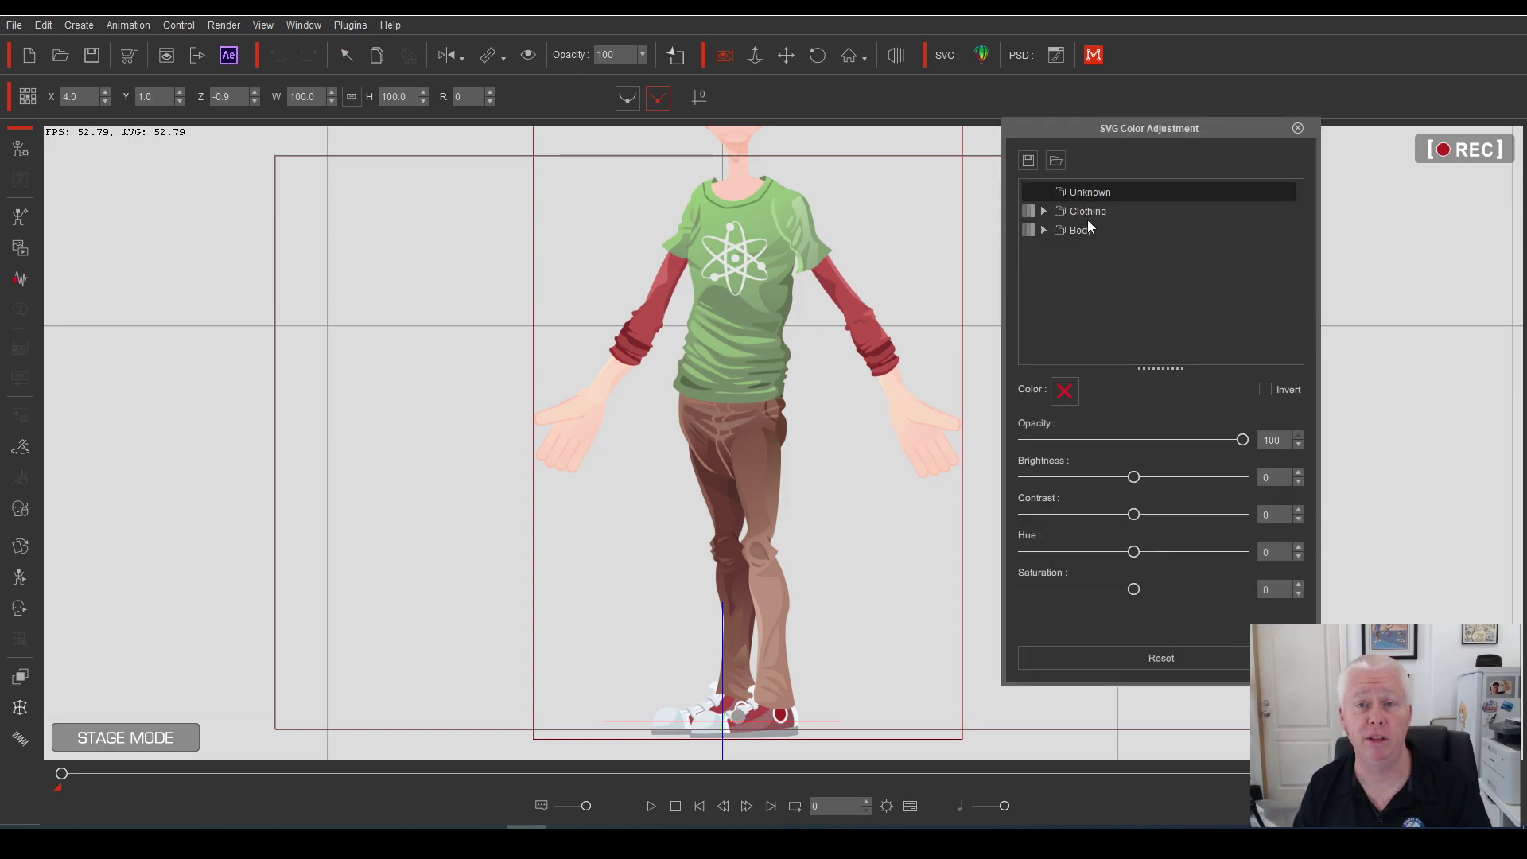
left_click(1044, 211)
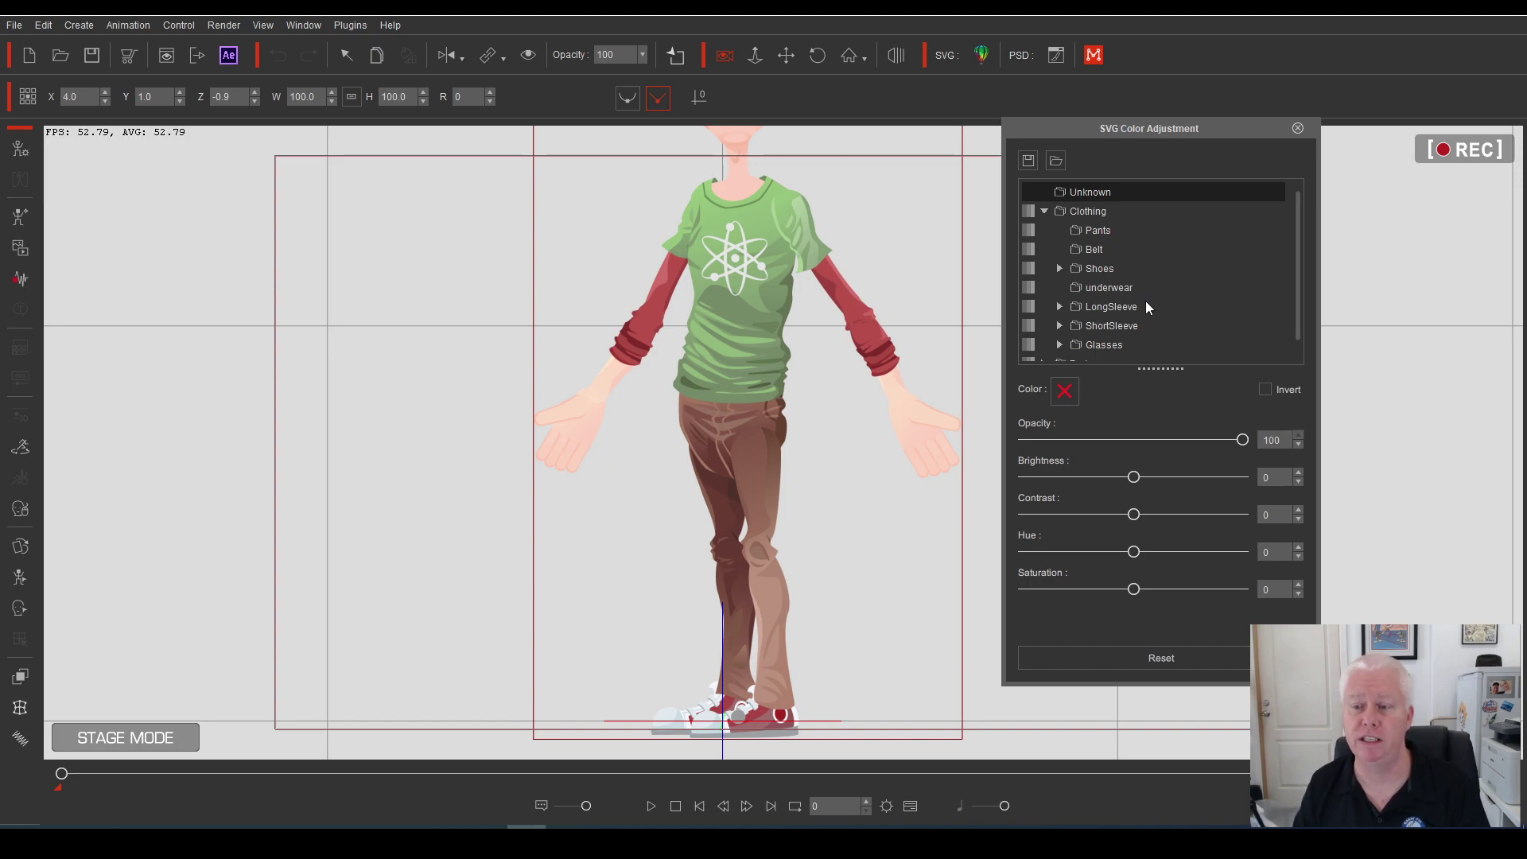
left_click(1106, 326)
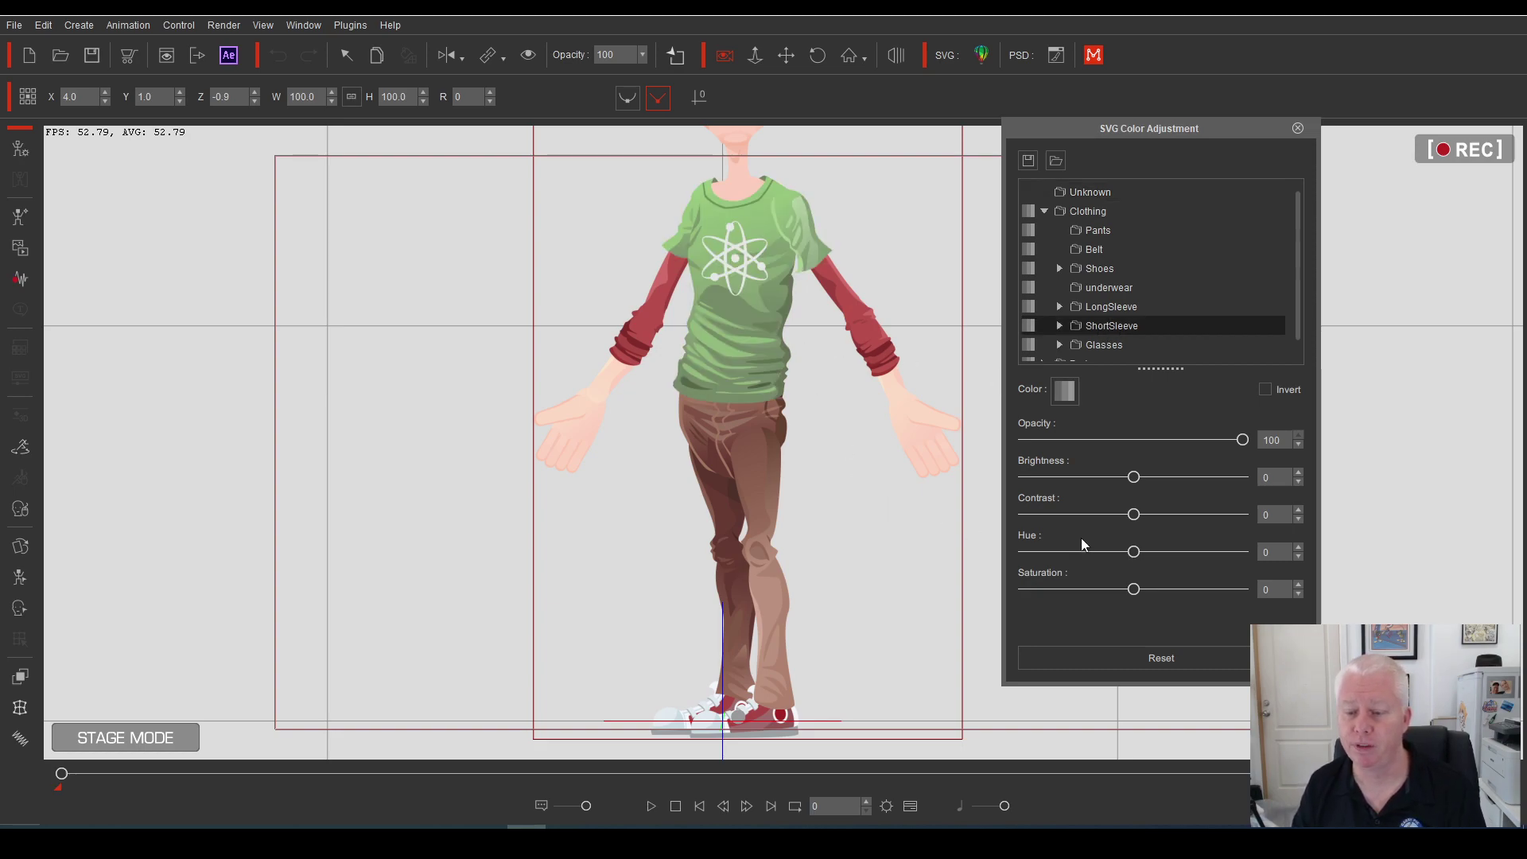
left_click(1045, 552)
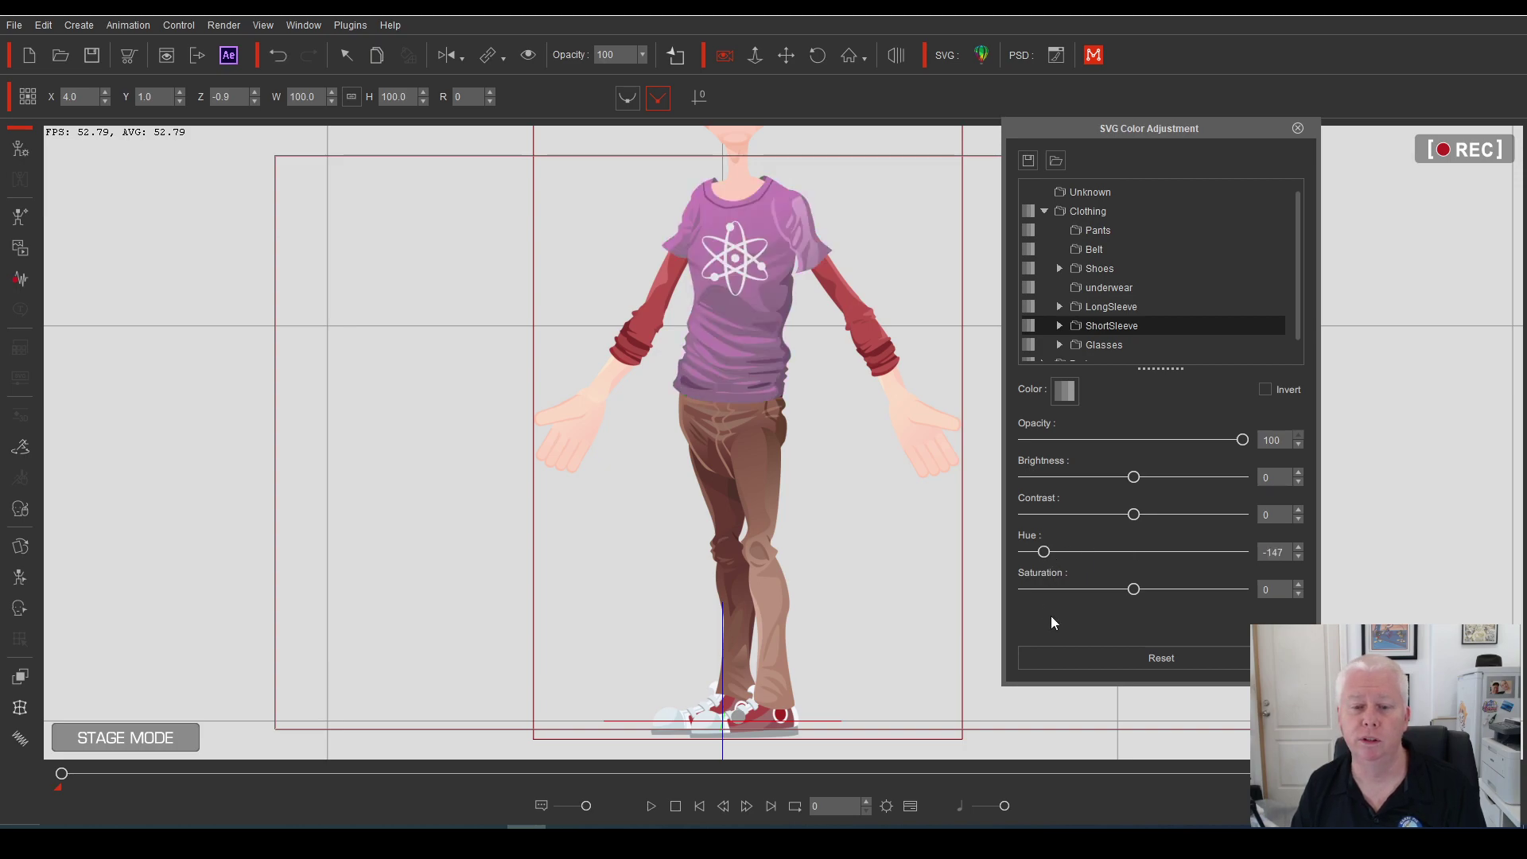
left_click(1237, 552)
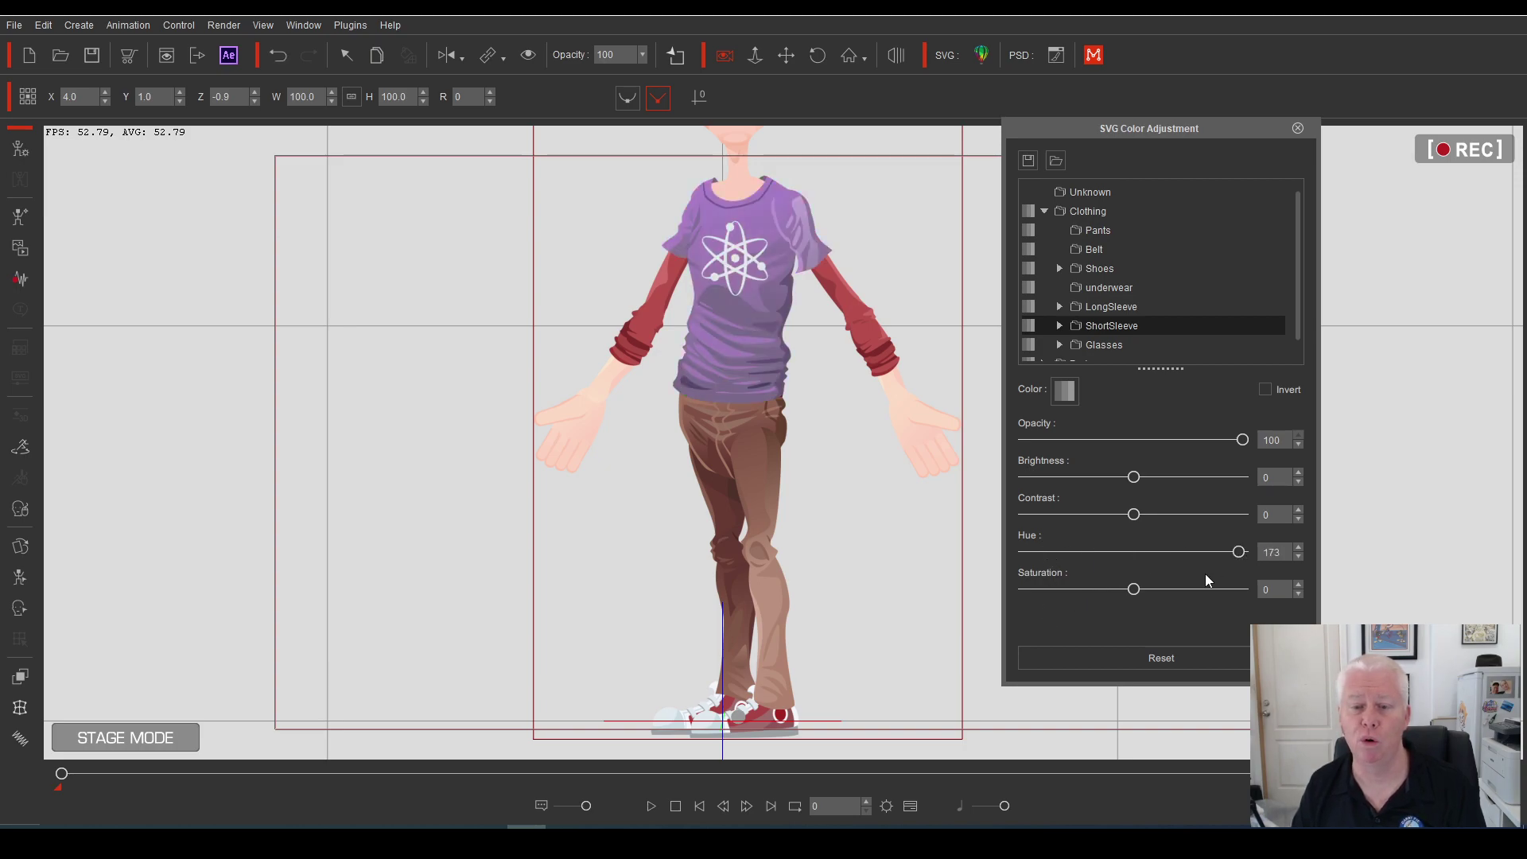
left_click(1183, 552)
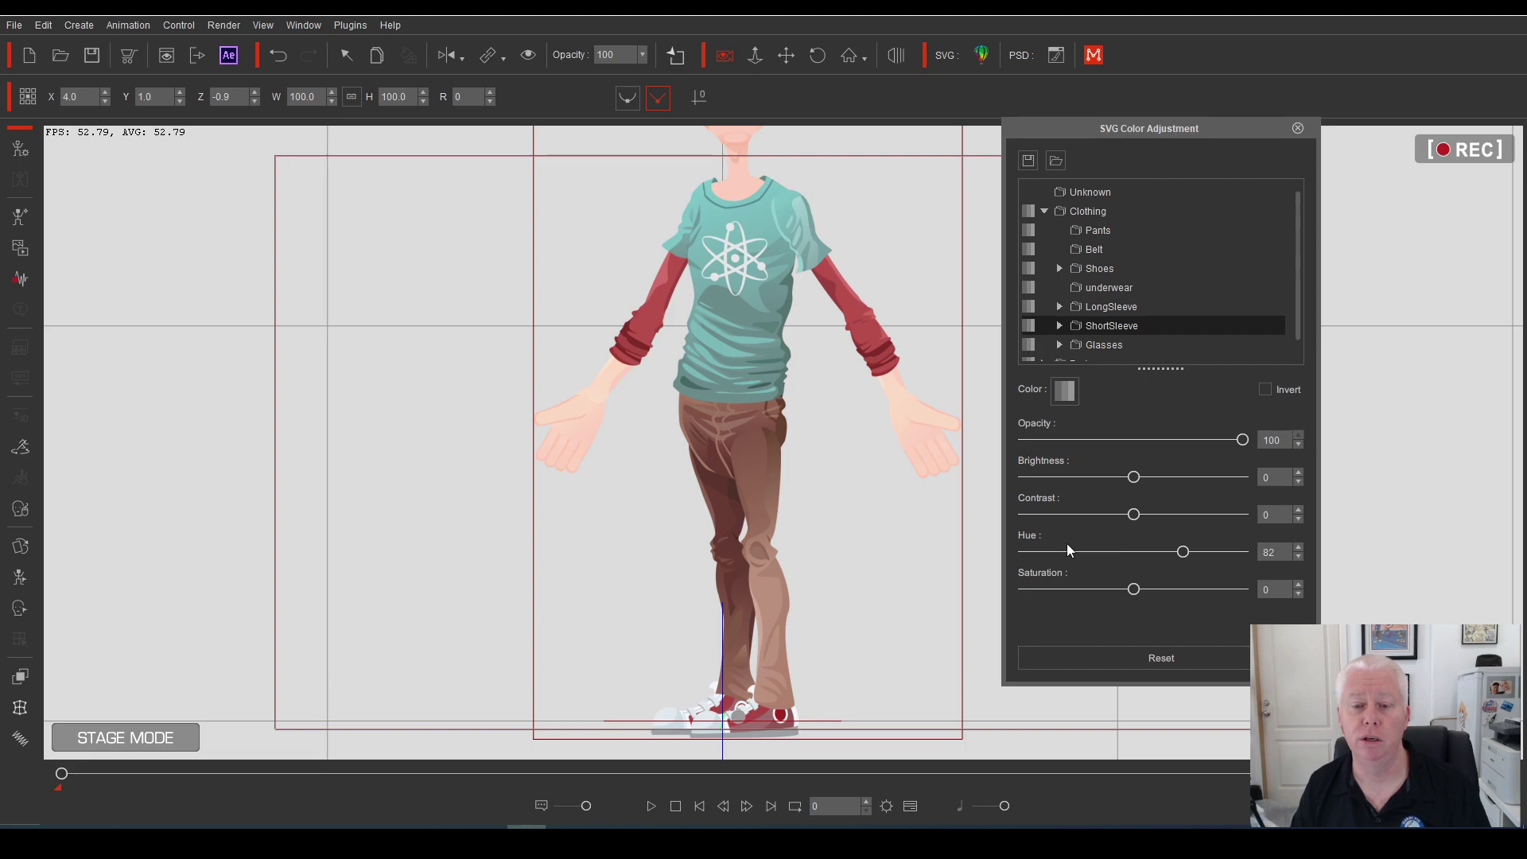
Test the ShortSleeve Sleeve part's brightness, pushing it near white, then lower it again
left_click(1059, 326)
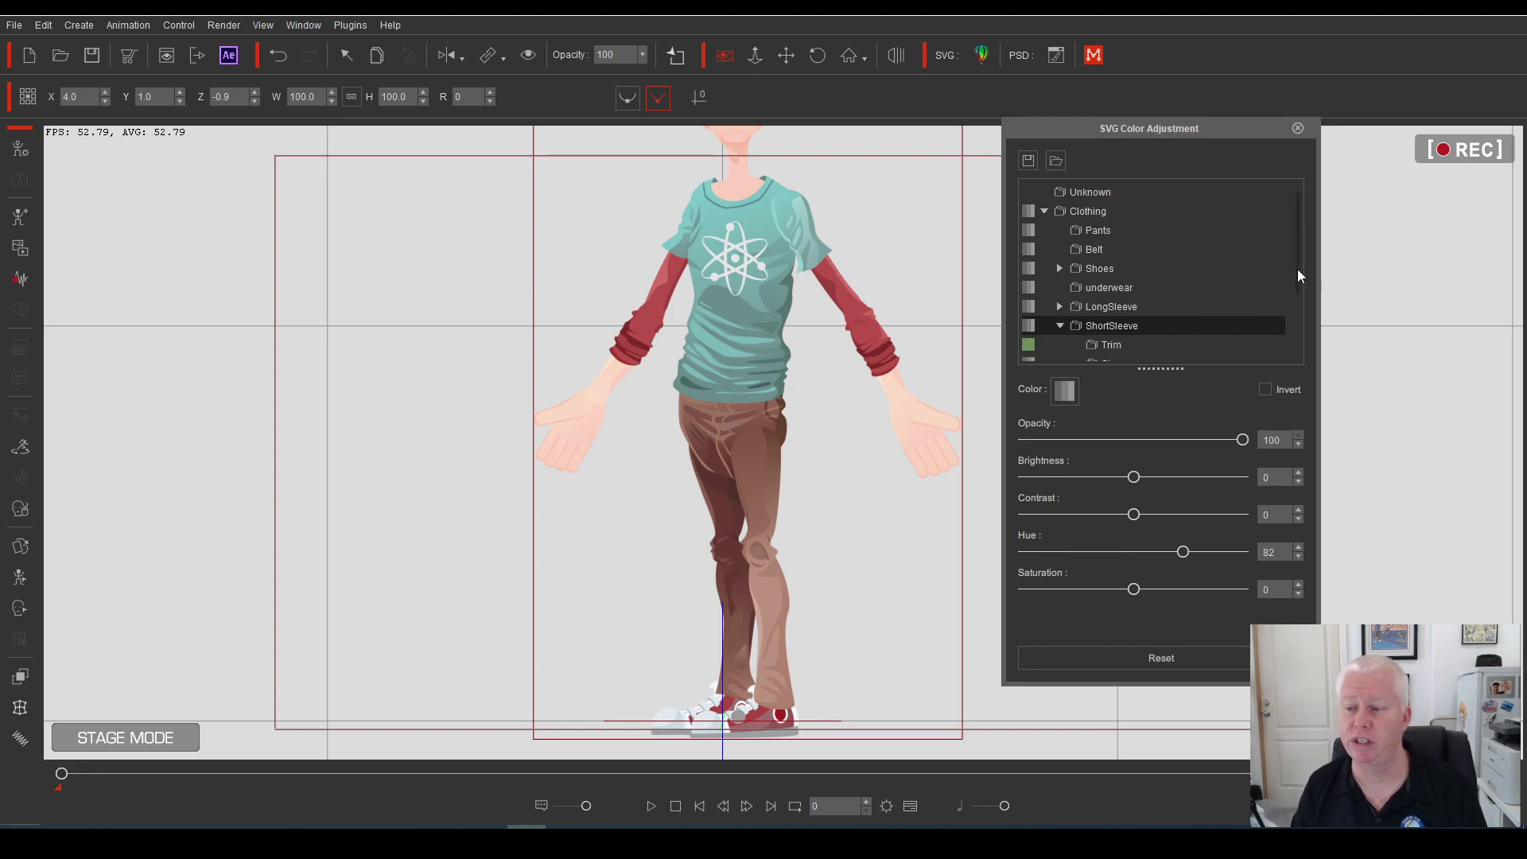
left_click_drag(1299, 276, 1288, 320)
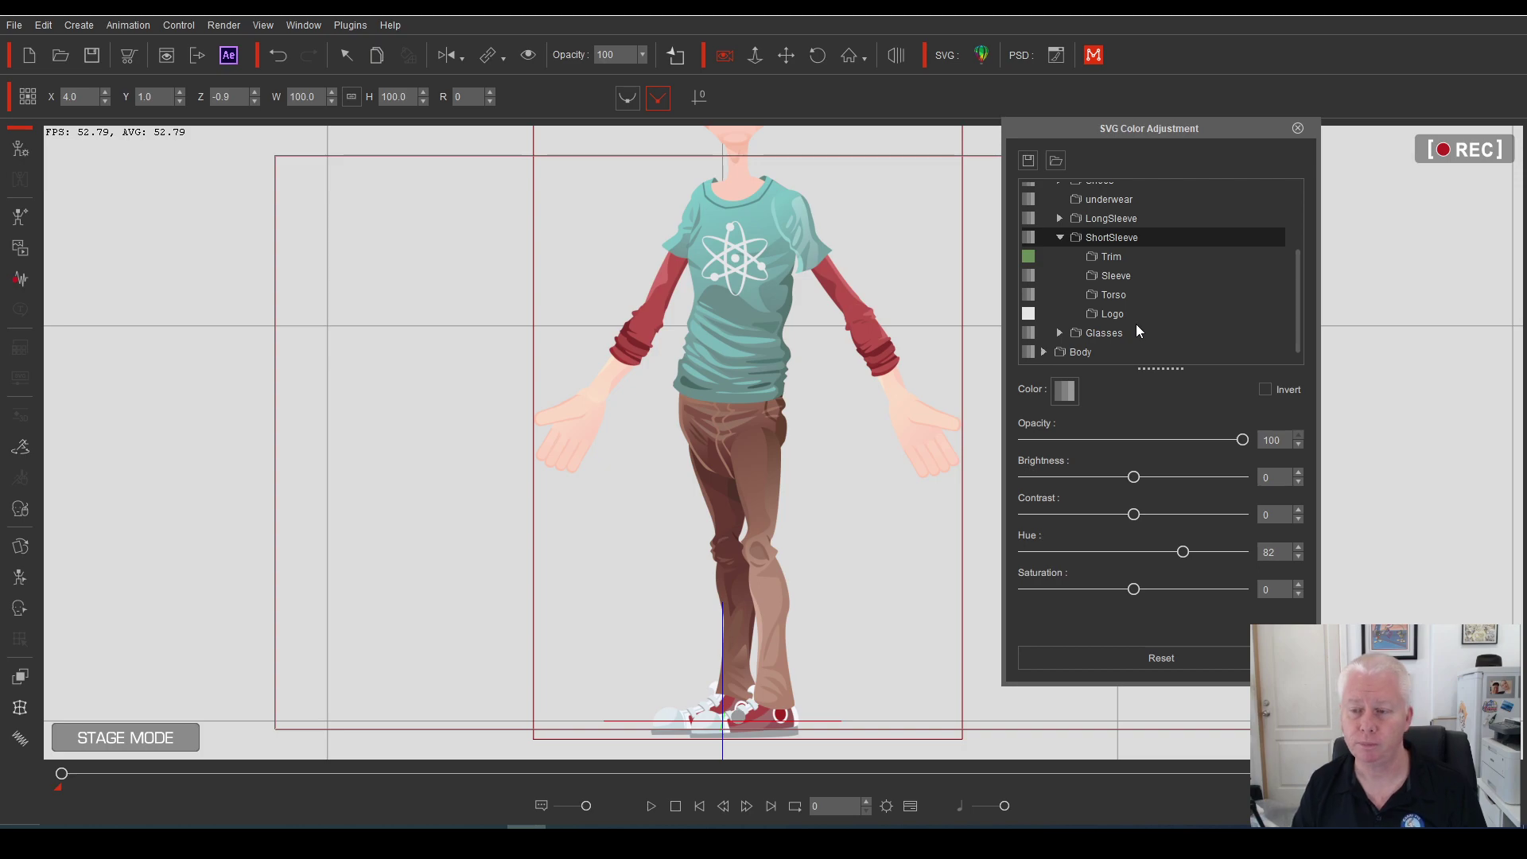
left_click(1109, 256)
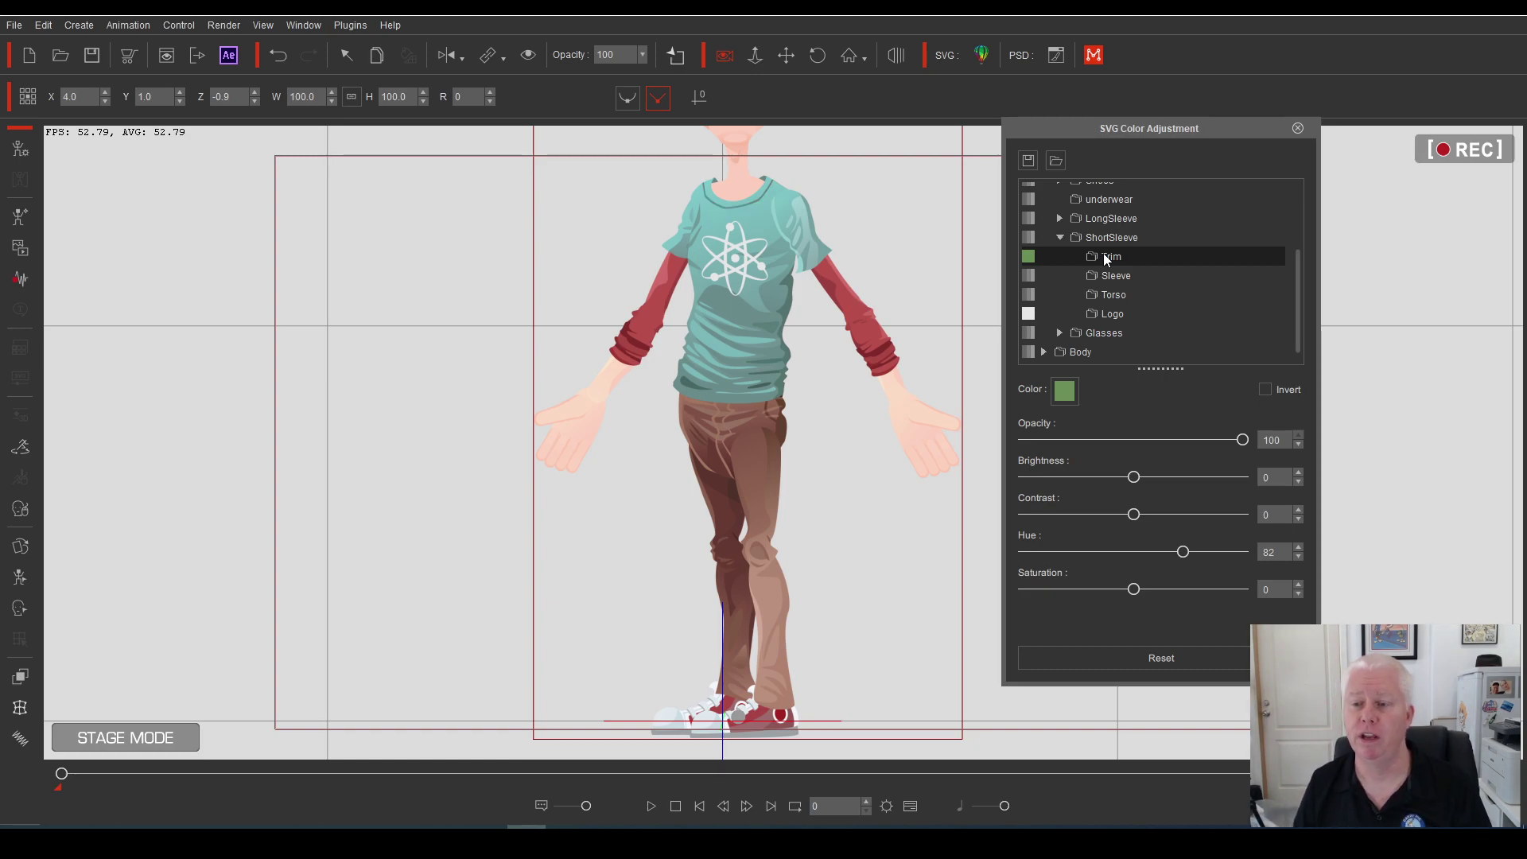
left_click(1112, 275)
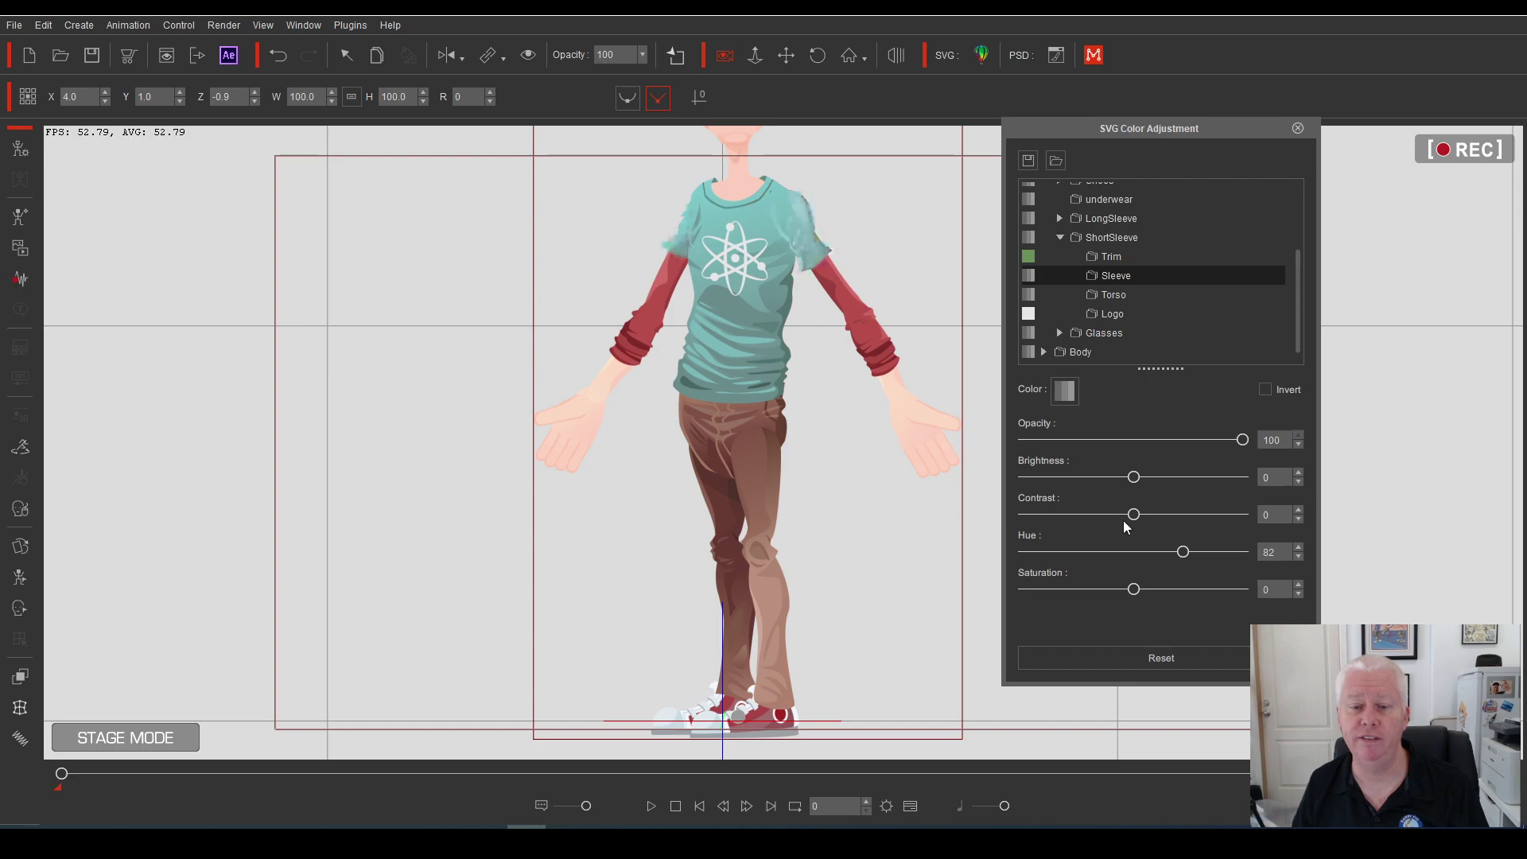
left_click(1189, 476)
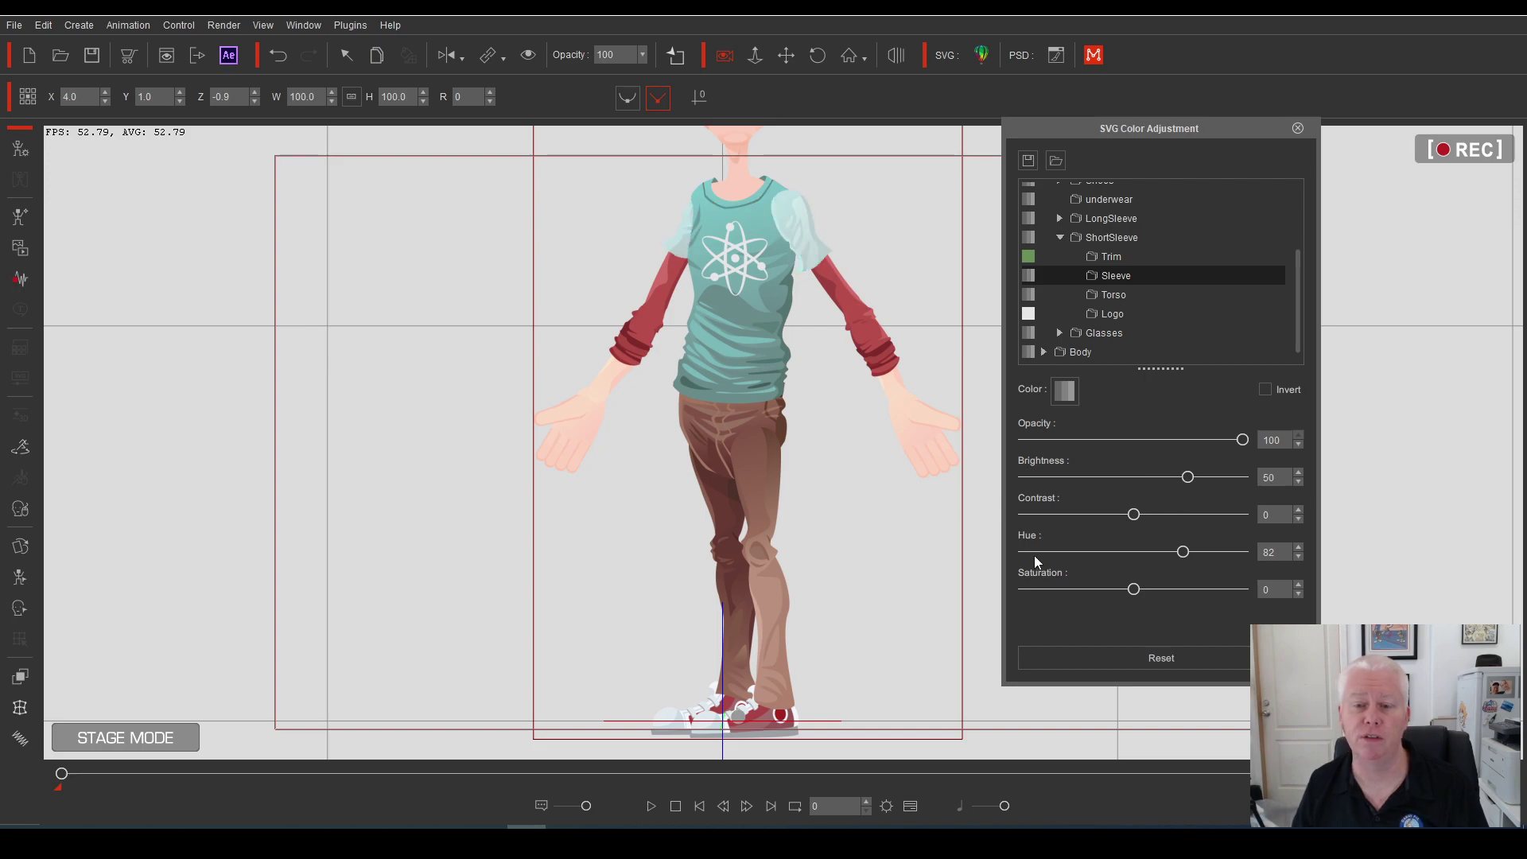
left_click(1233, 477)
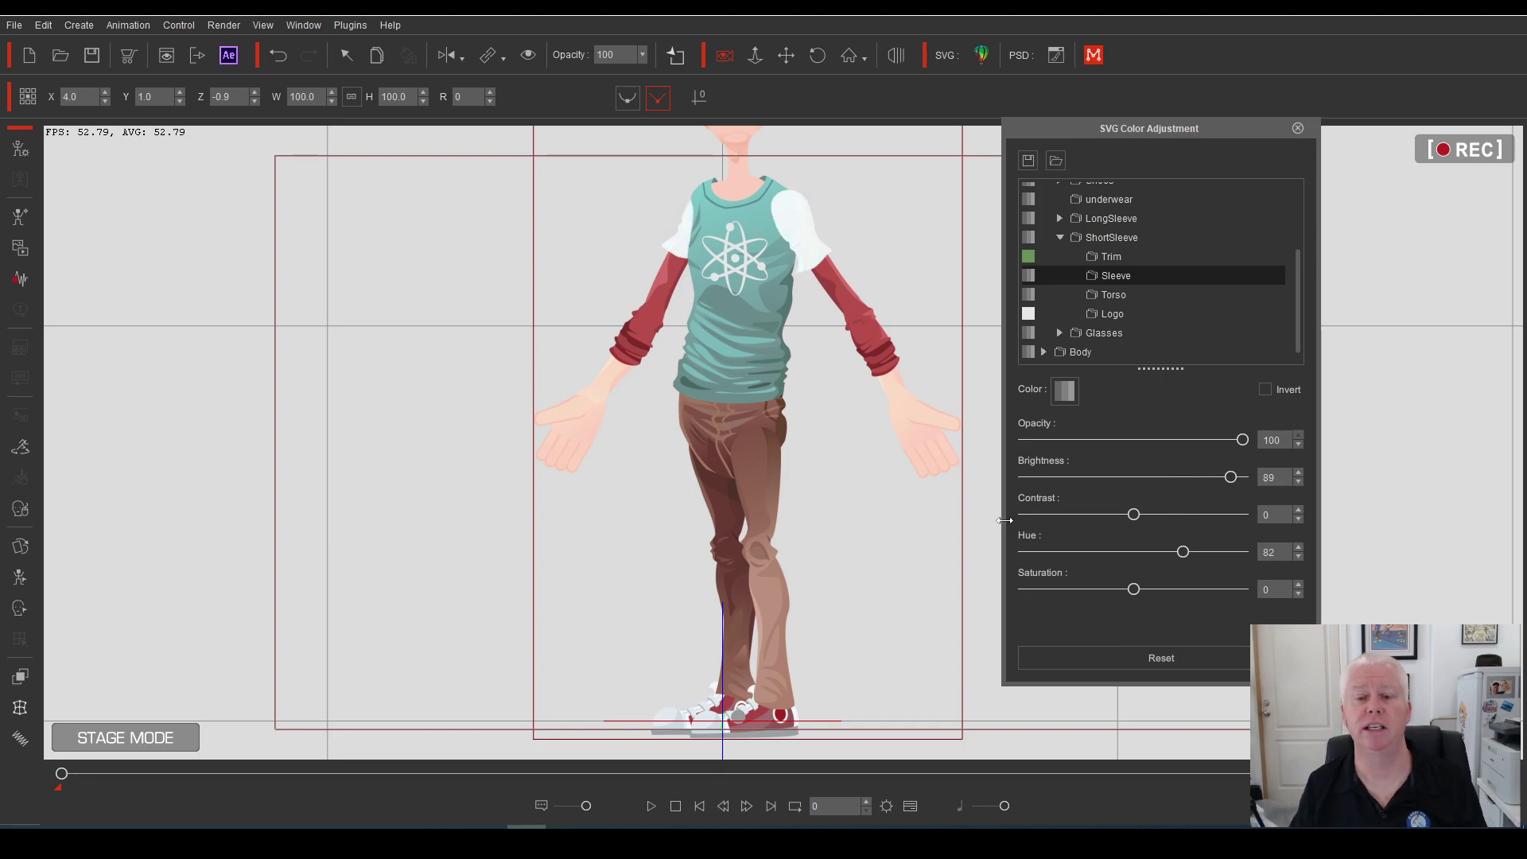
left_click(1130, 476)
Fade the atom Logo part to fully transparent, then restore it to full opacity
left_click(1112, 314)
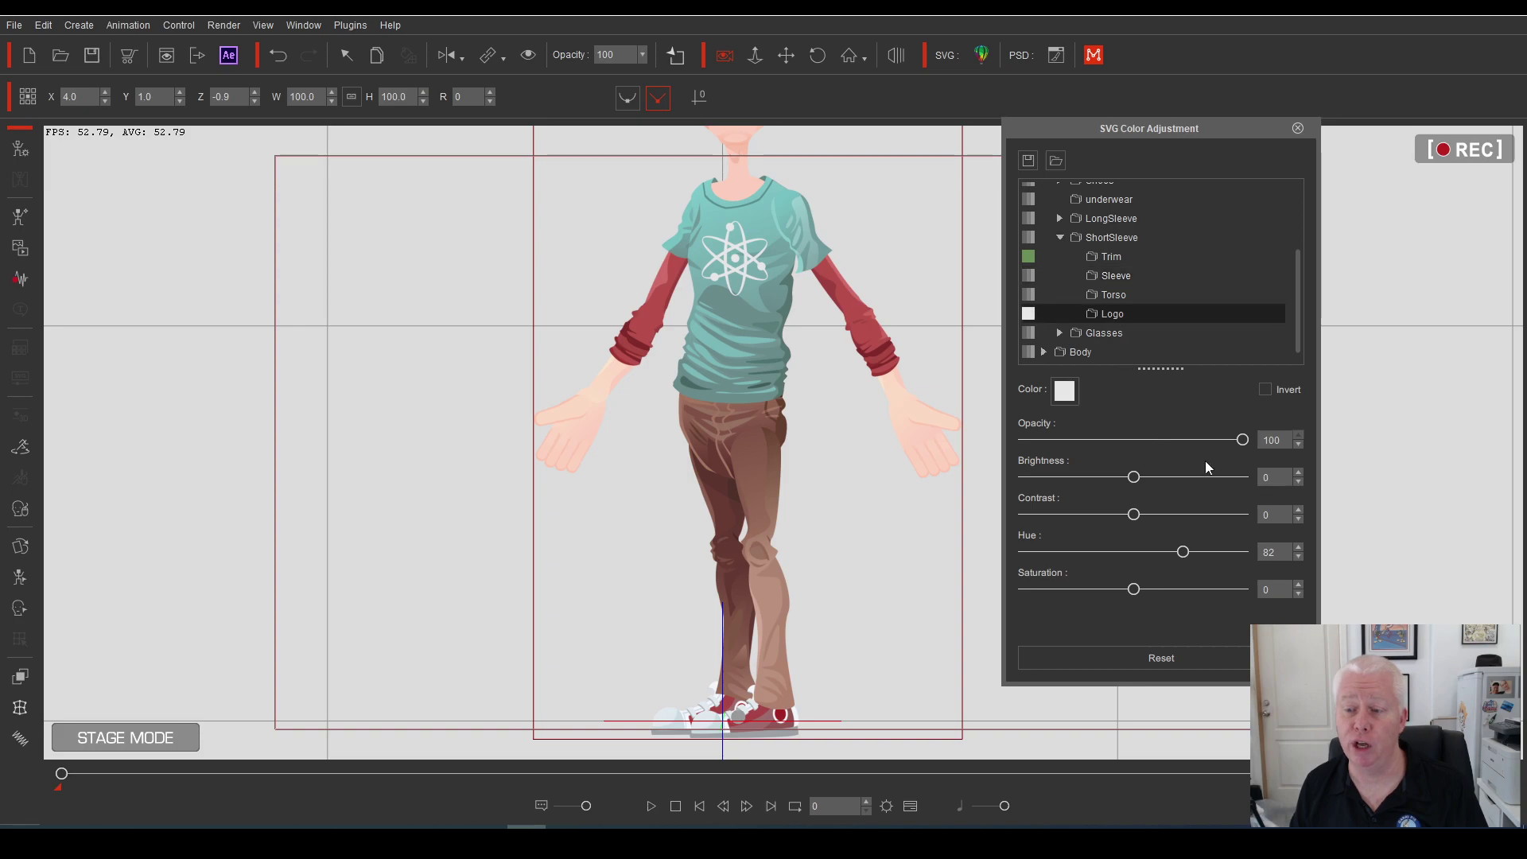
left_click(1024, 440)
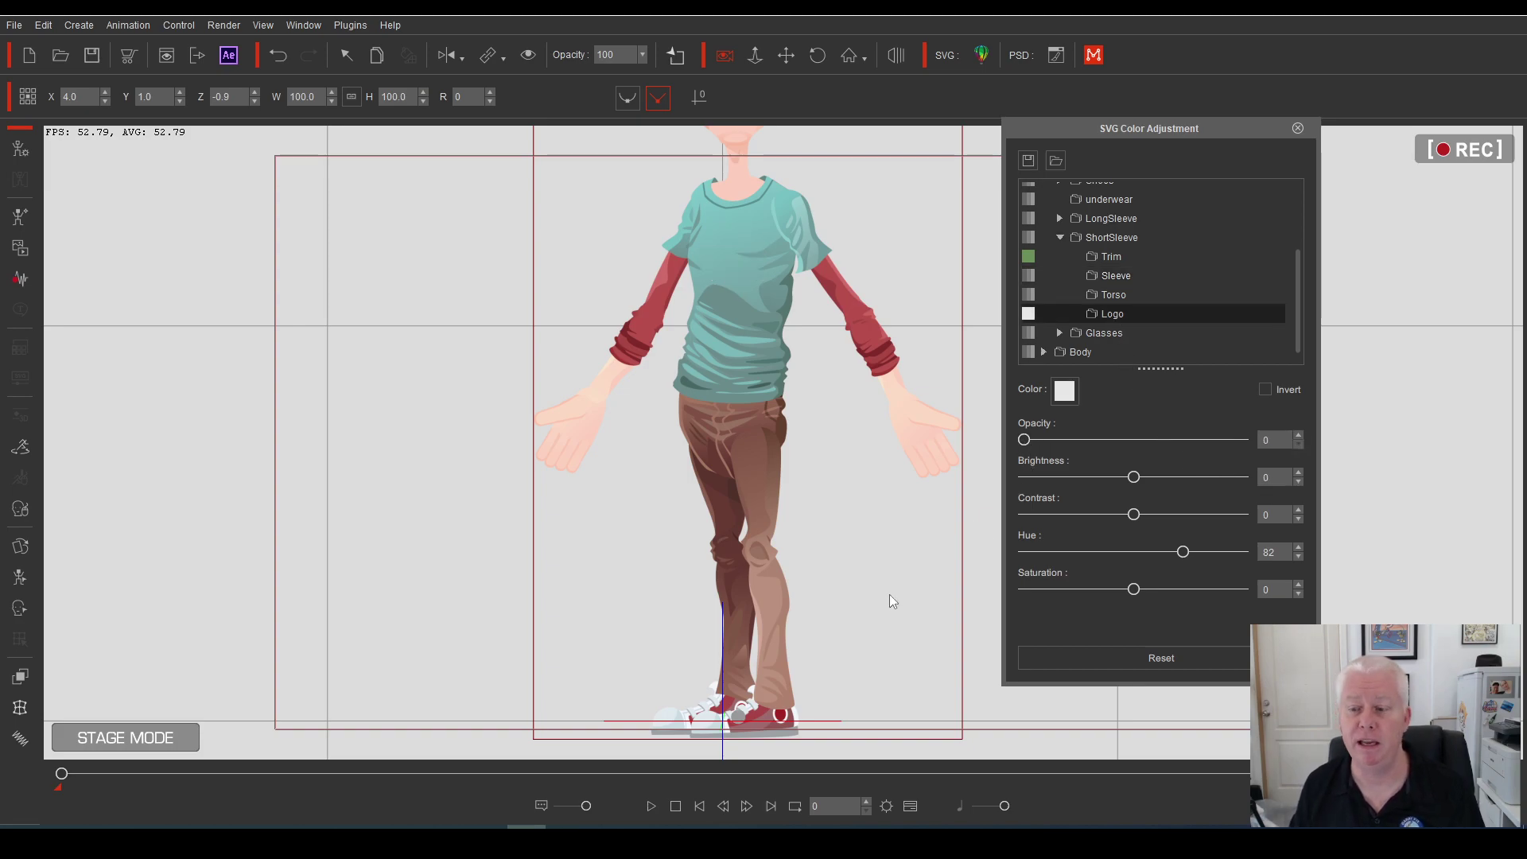
left_click_drag(1023, 440, 1314, 443)
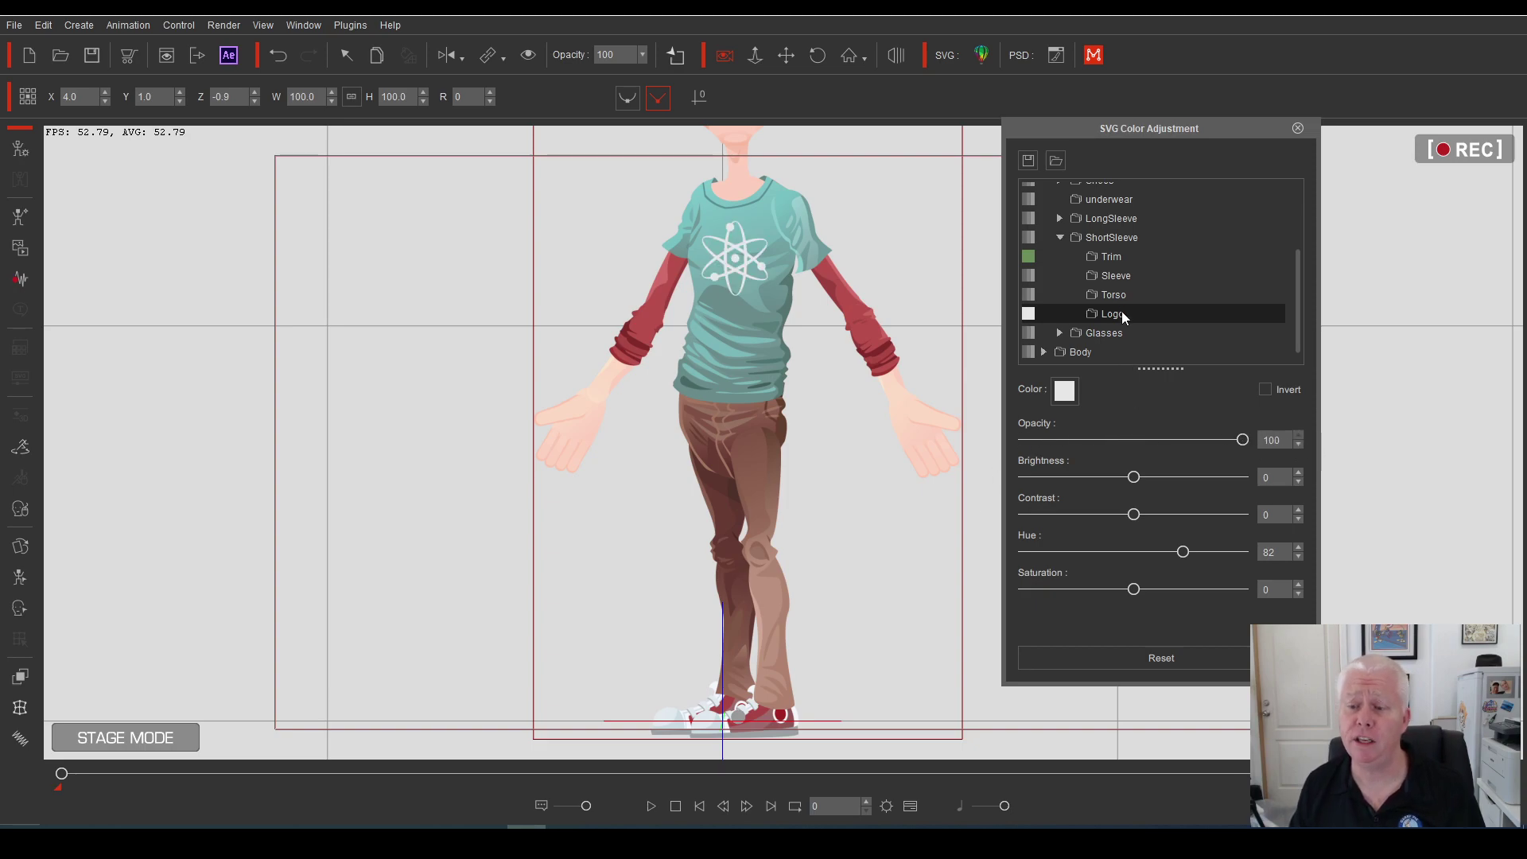
Lower the ShortSleeve layer's opacity to 0, revealing the red long-sleeve shirt
left_click(1109, 255)
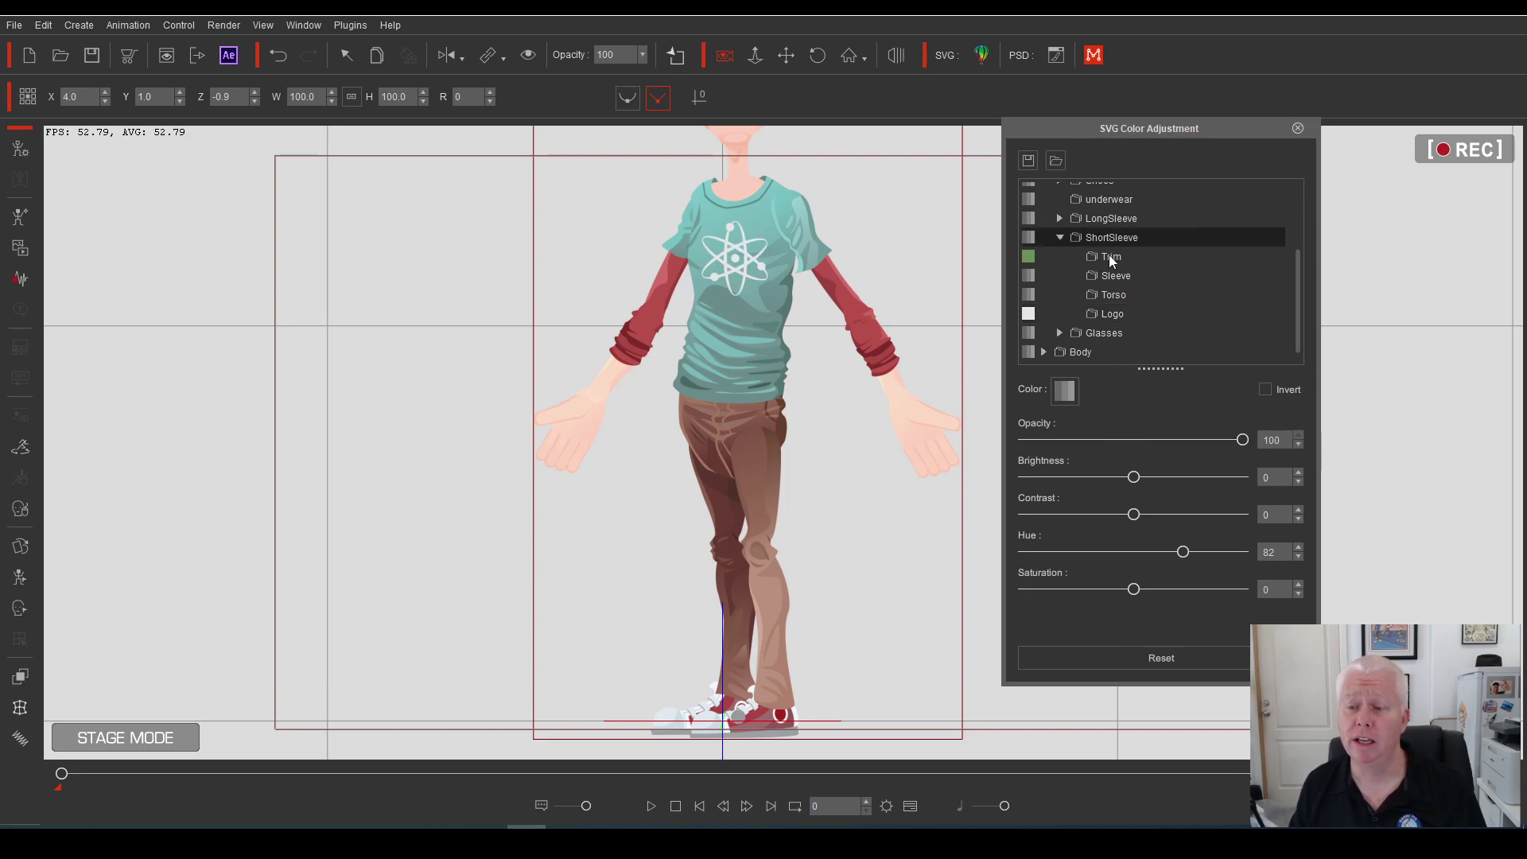
left_click(1078, 440)
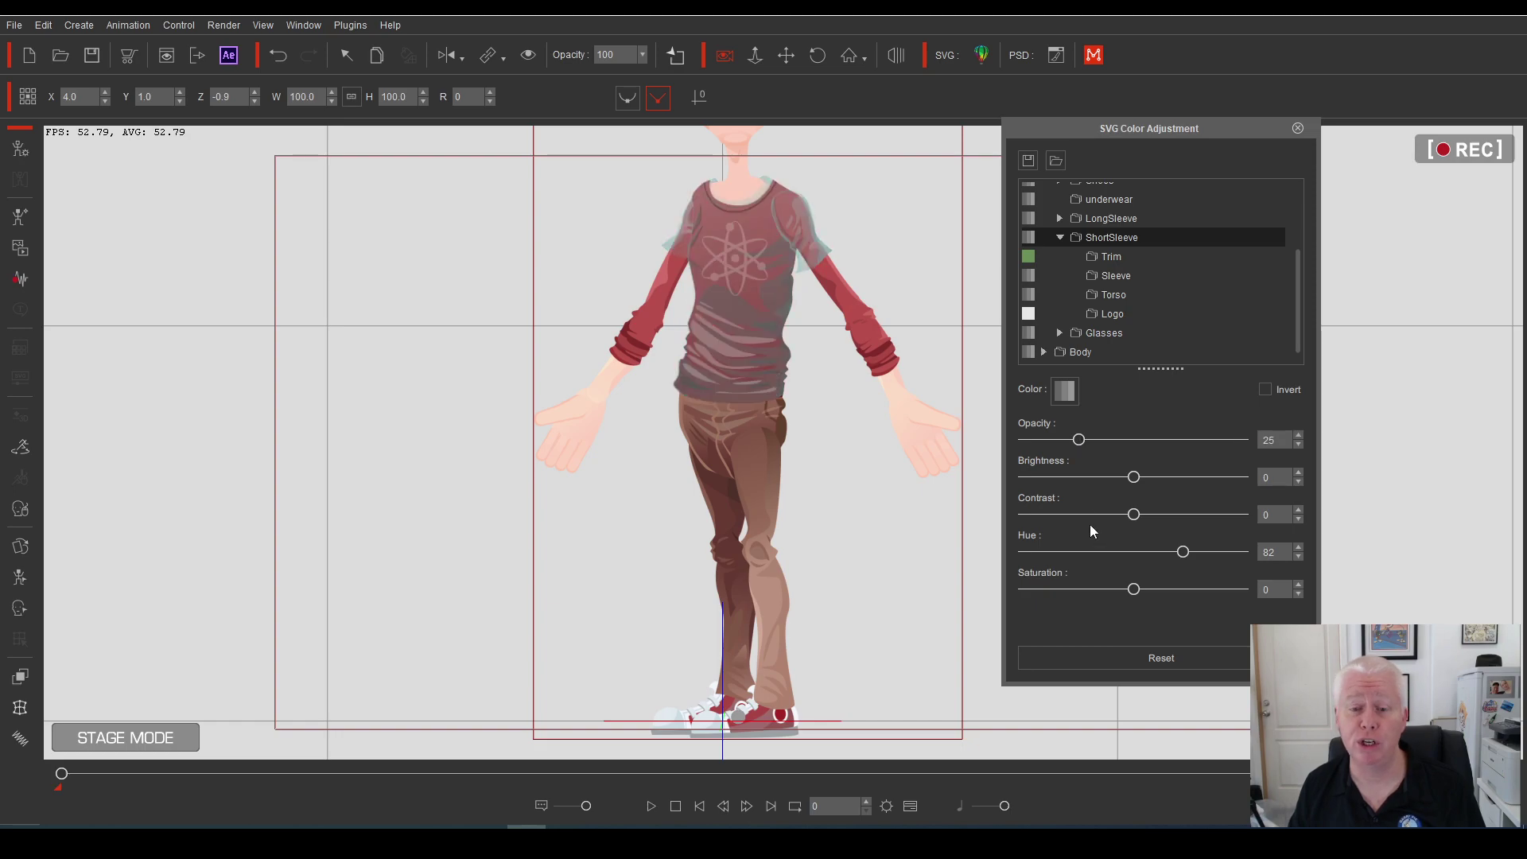
left_click(1112, 440)
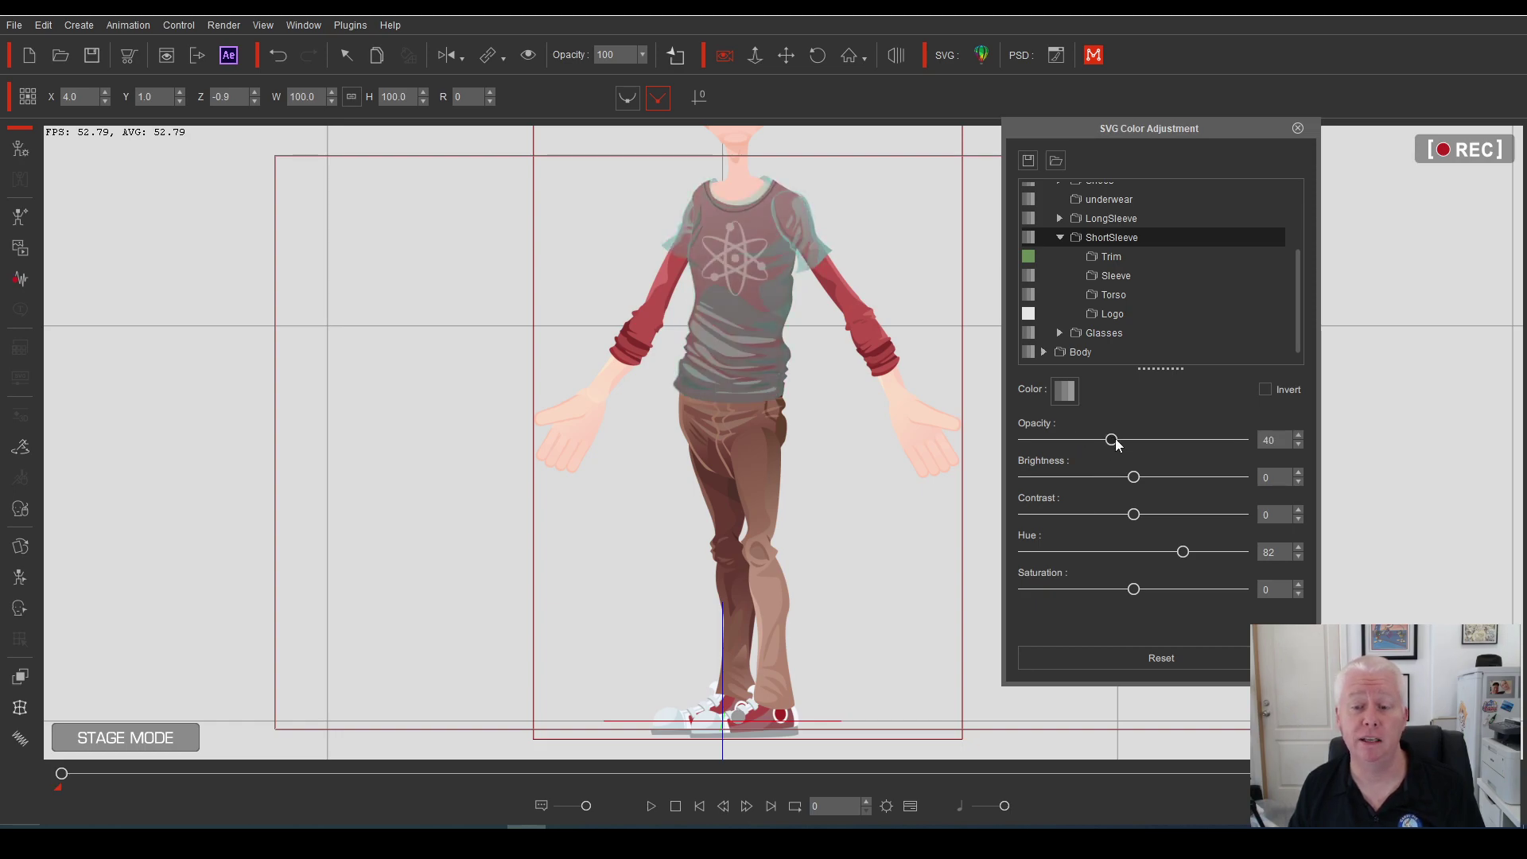
left_click(1128, 440)
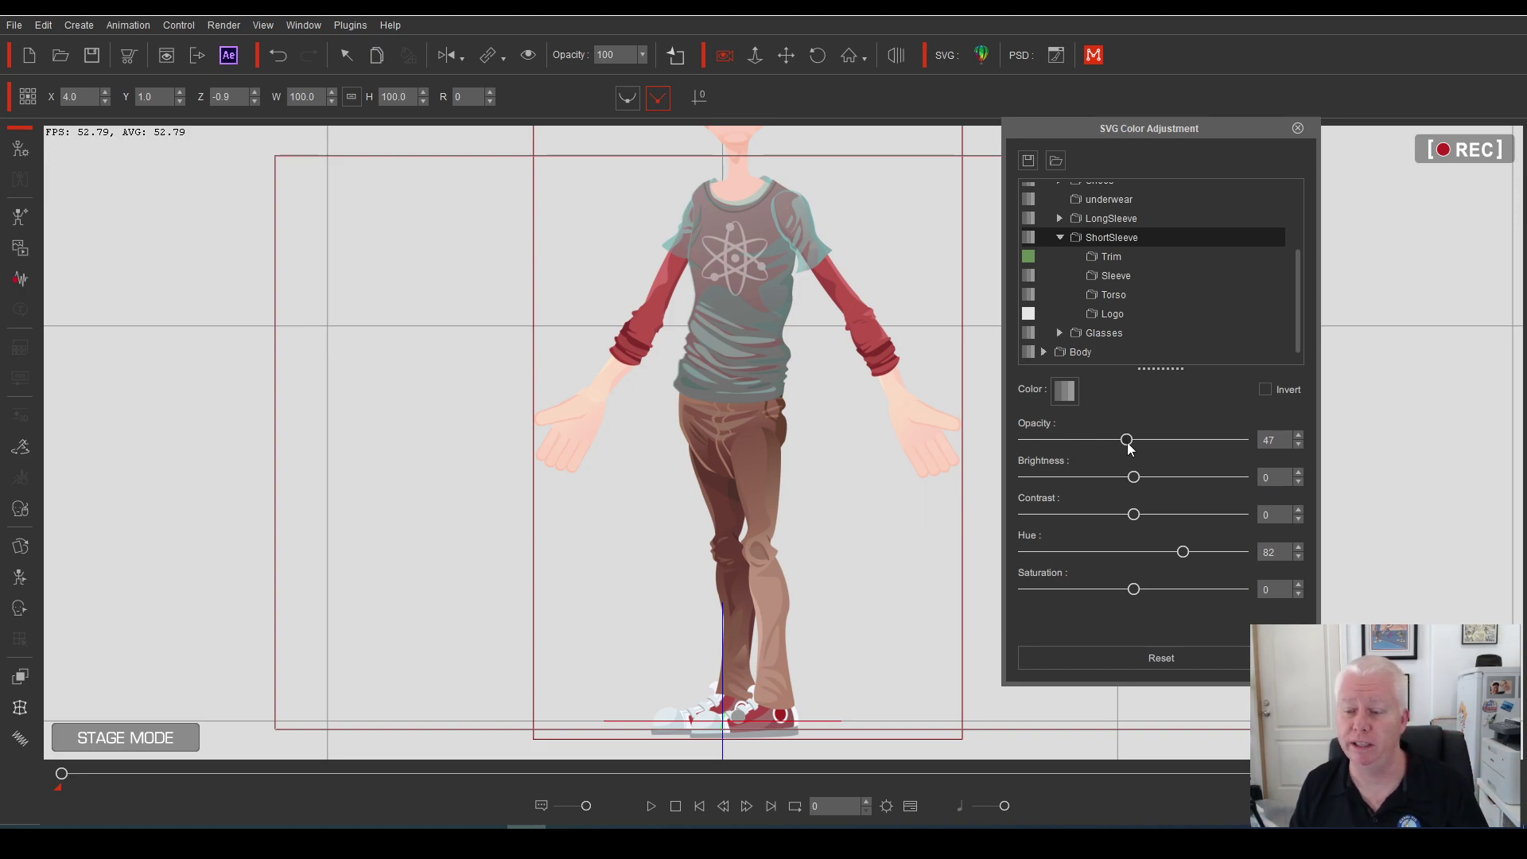
left_click_drag(1127, 441, 955, 485)
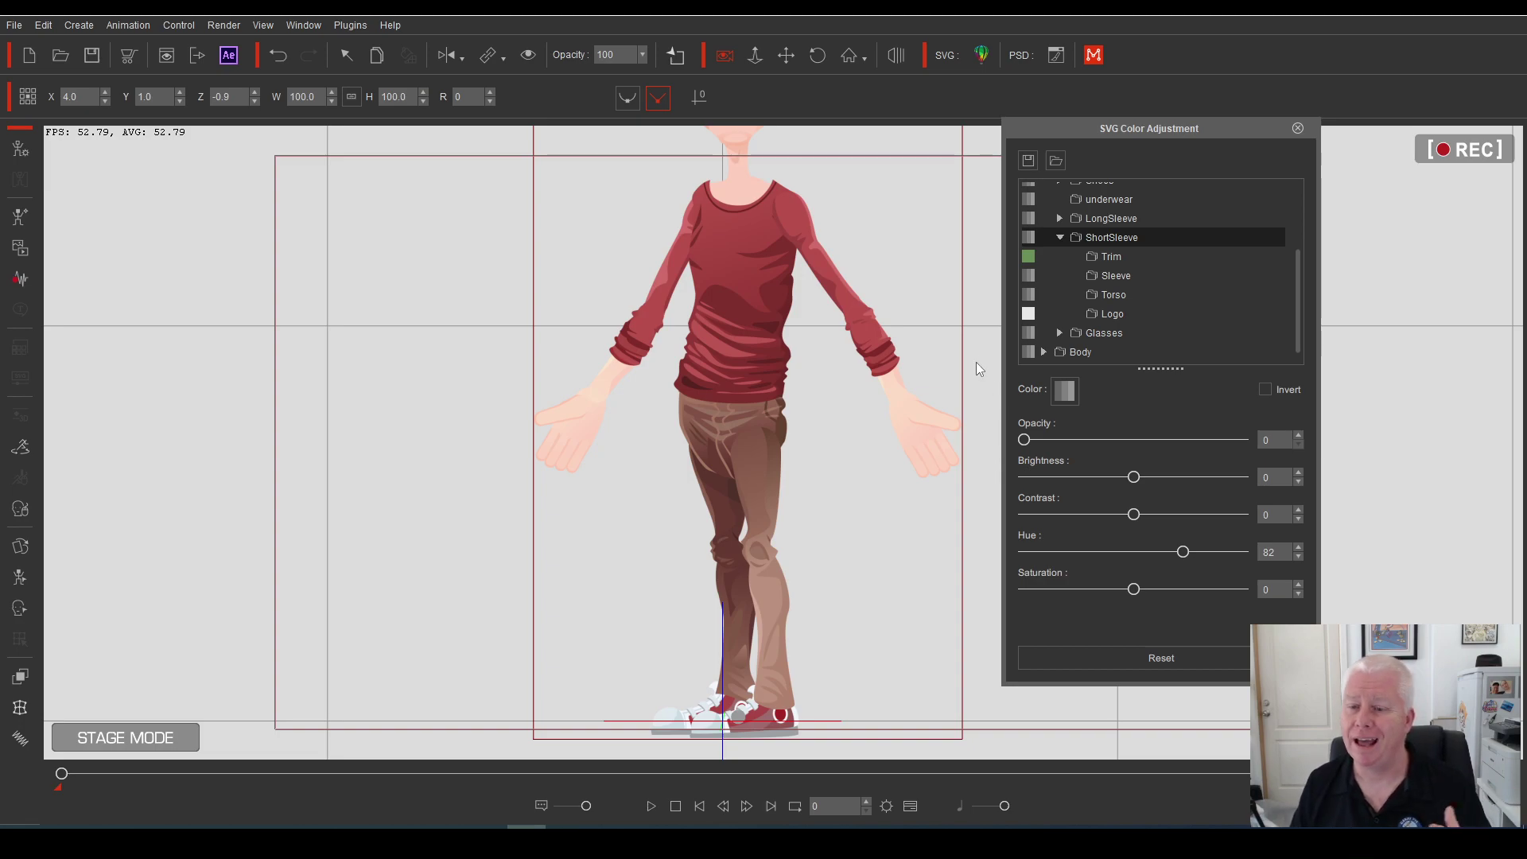
Set the LongSleeve layer's hue to about 156, turning the shirt green
left_click(1061, 237)
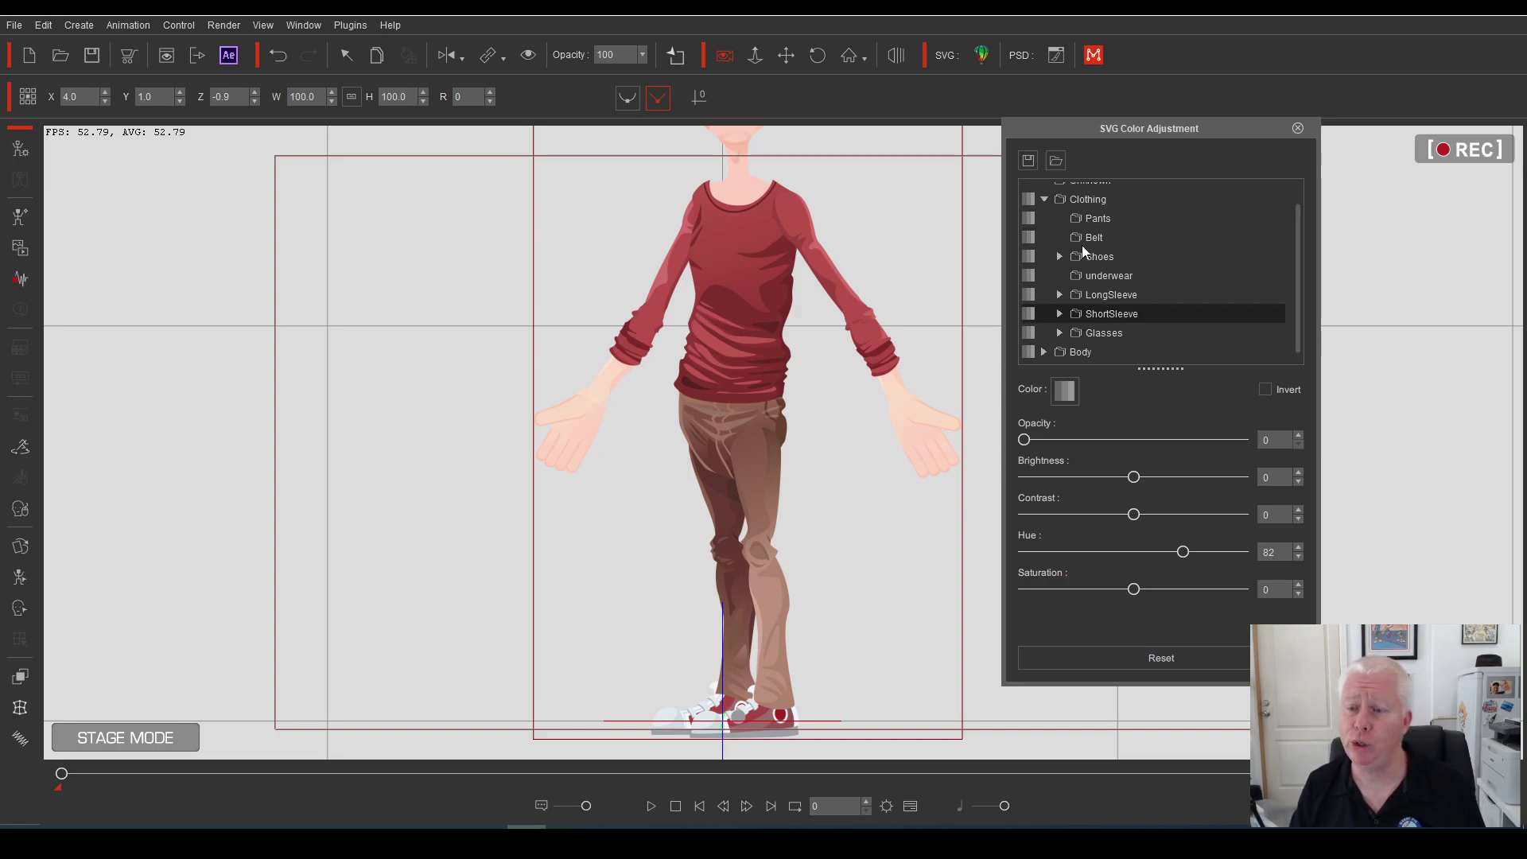
left_click(1106, 294)
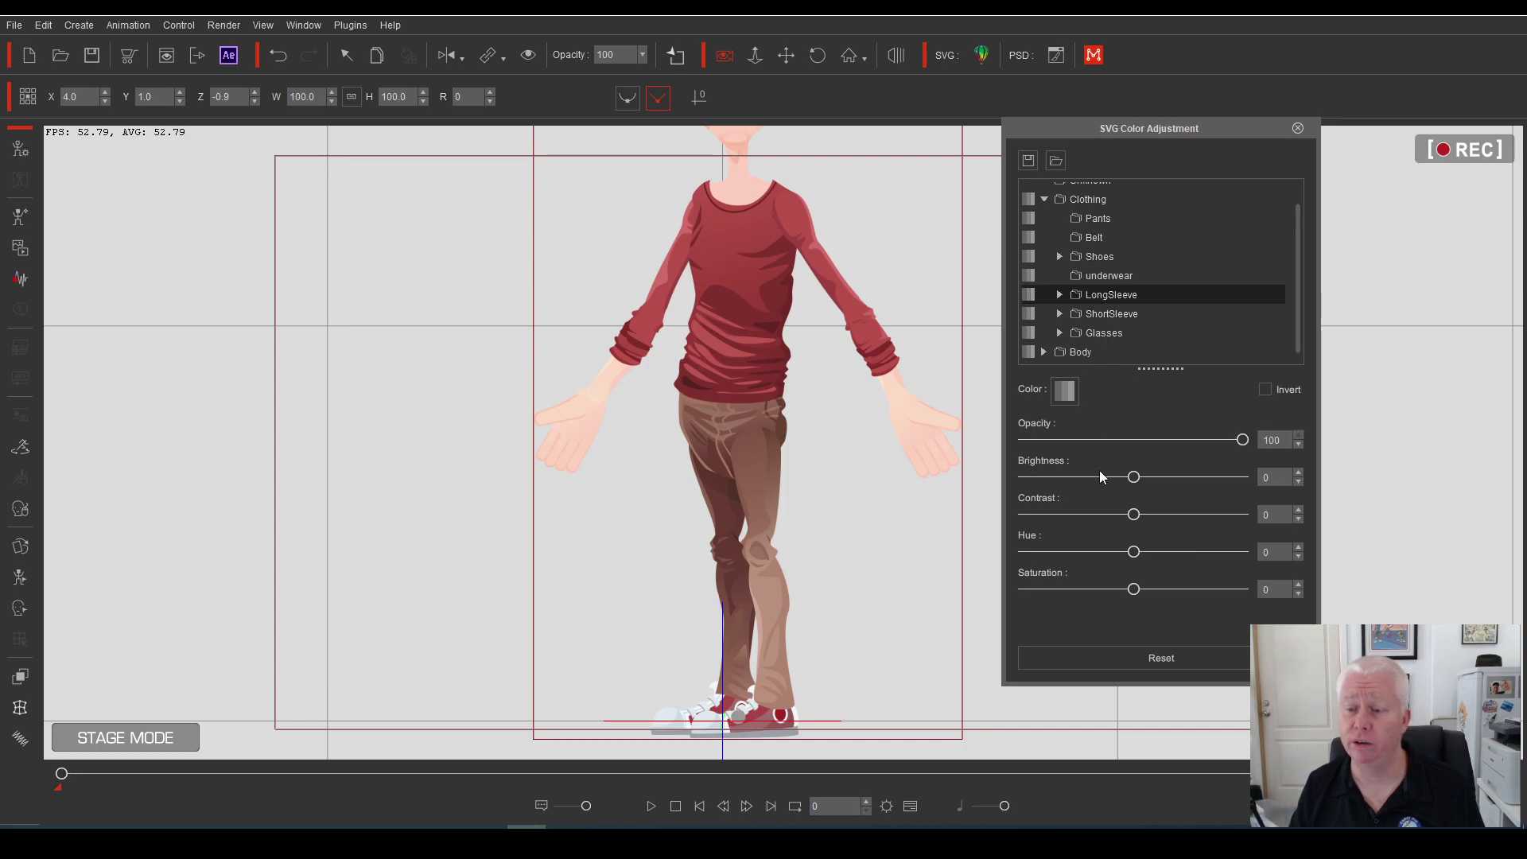
left_click(1058, 552)
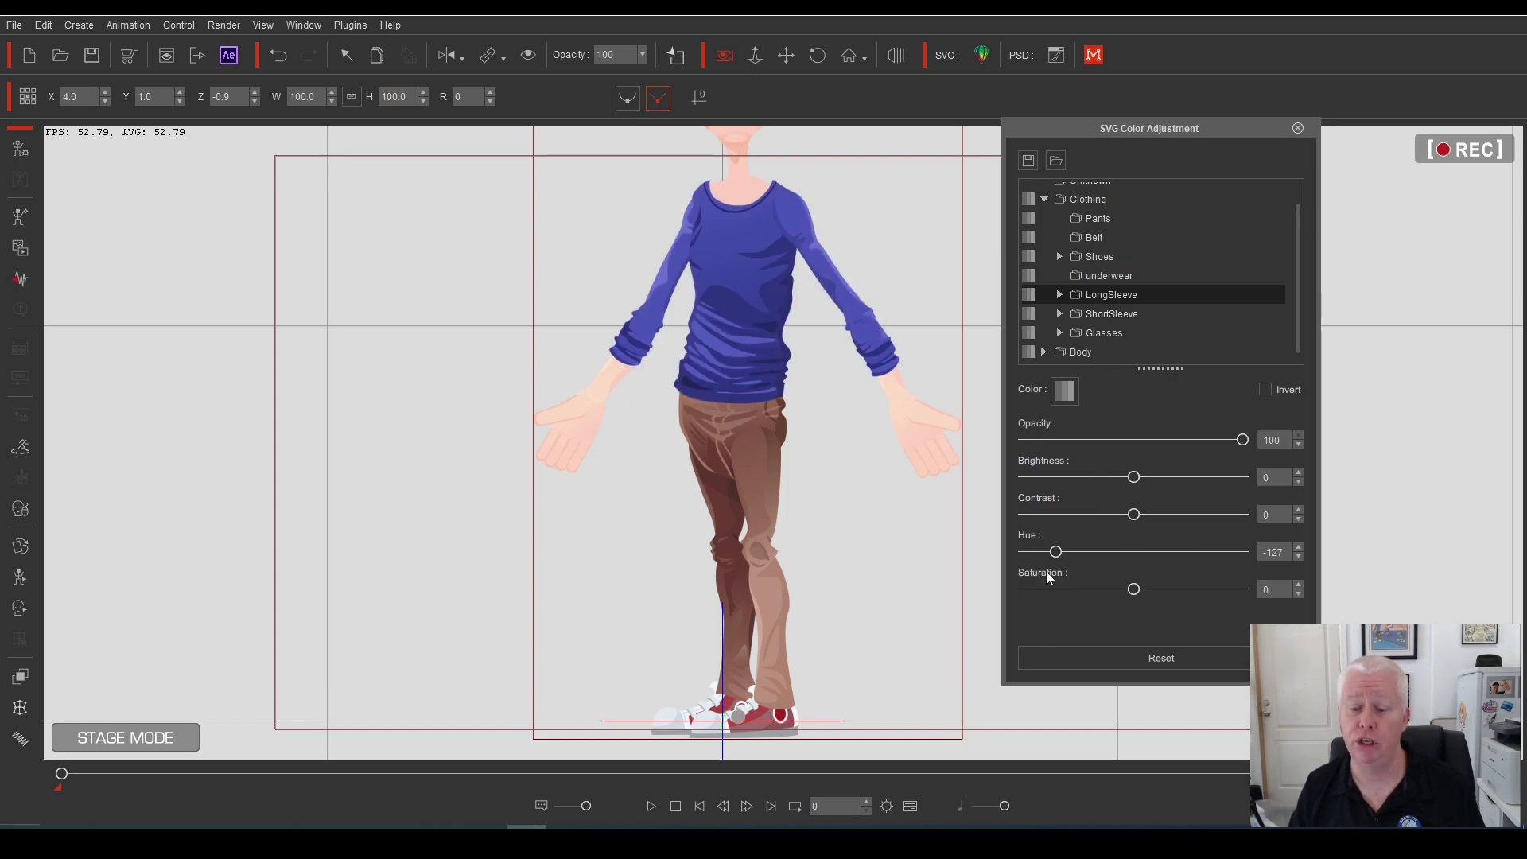
left_click(1229, 552)
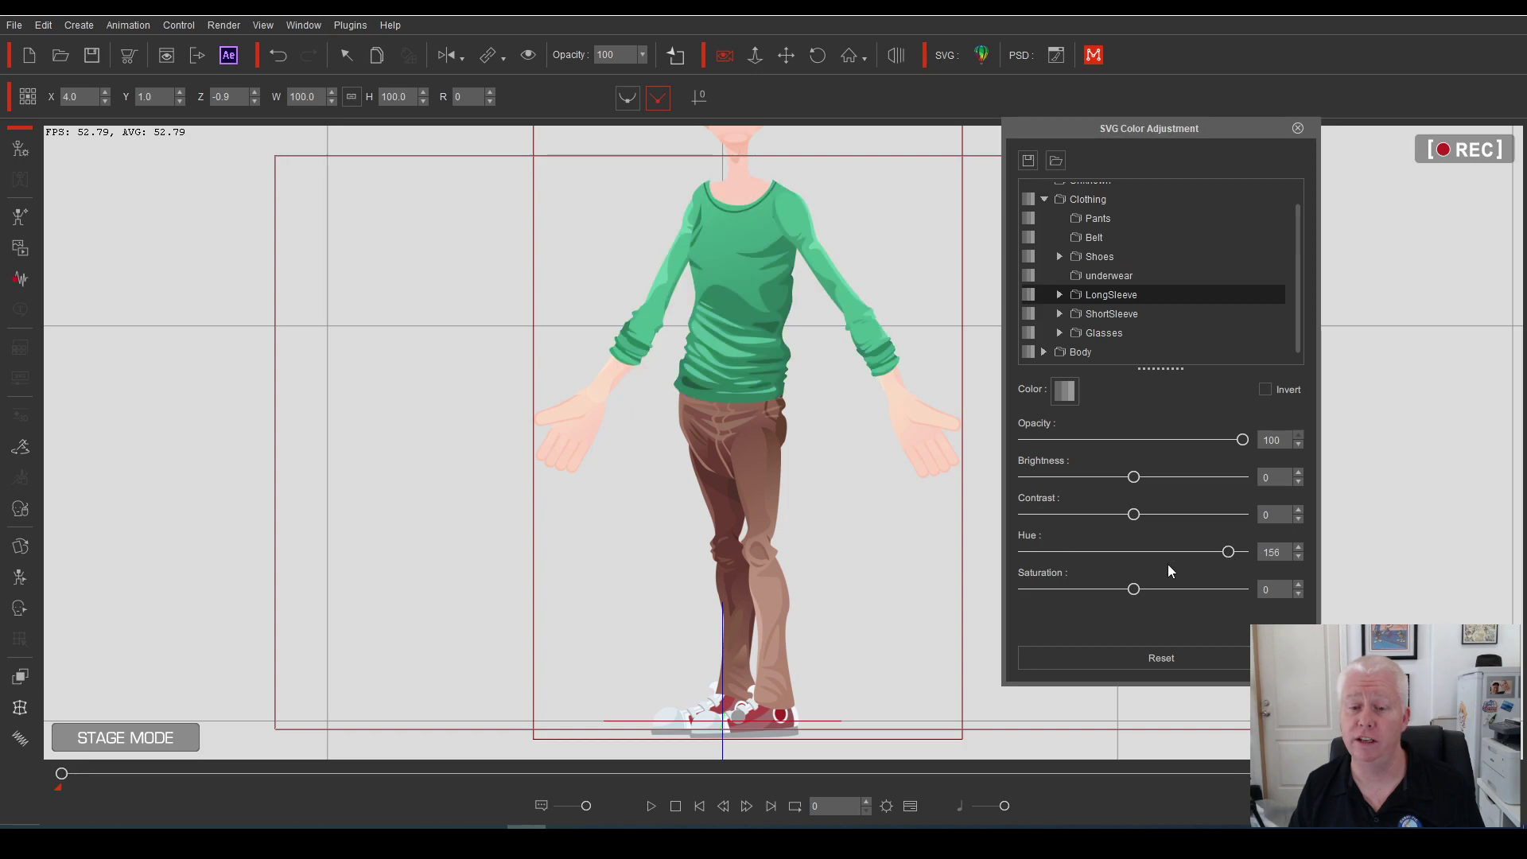
left_click(1059, 295)
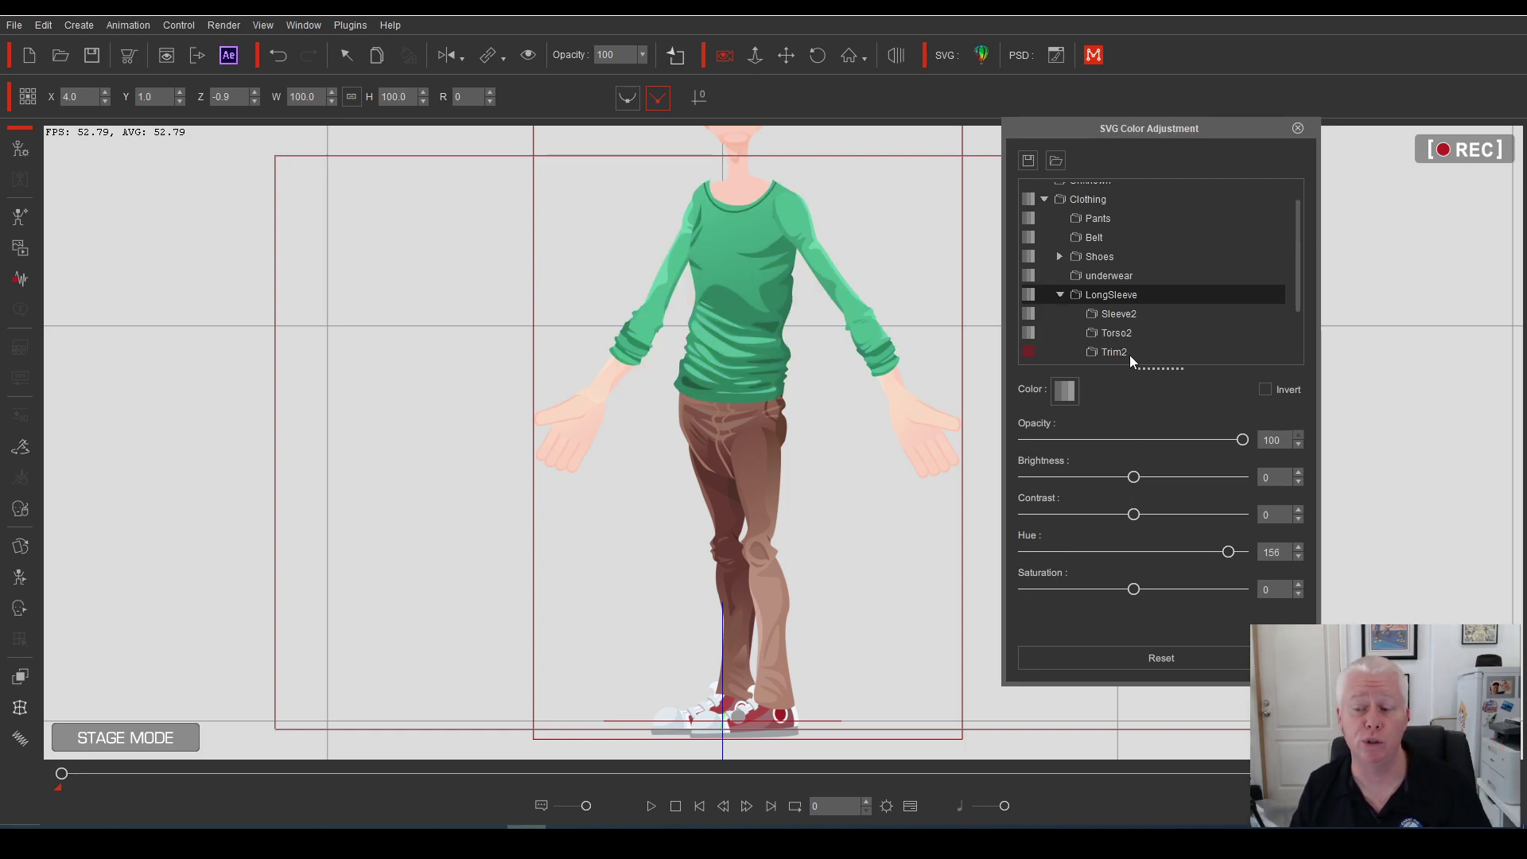
left_click(1061, 295)
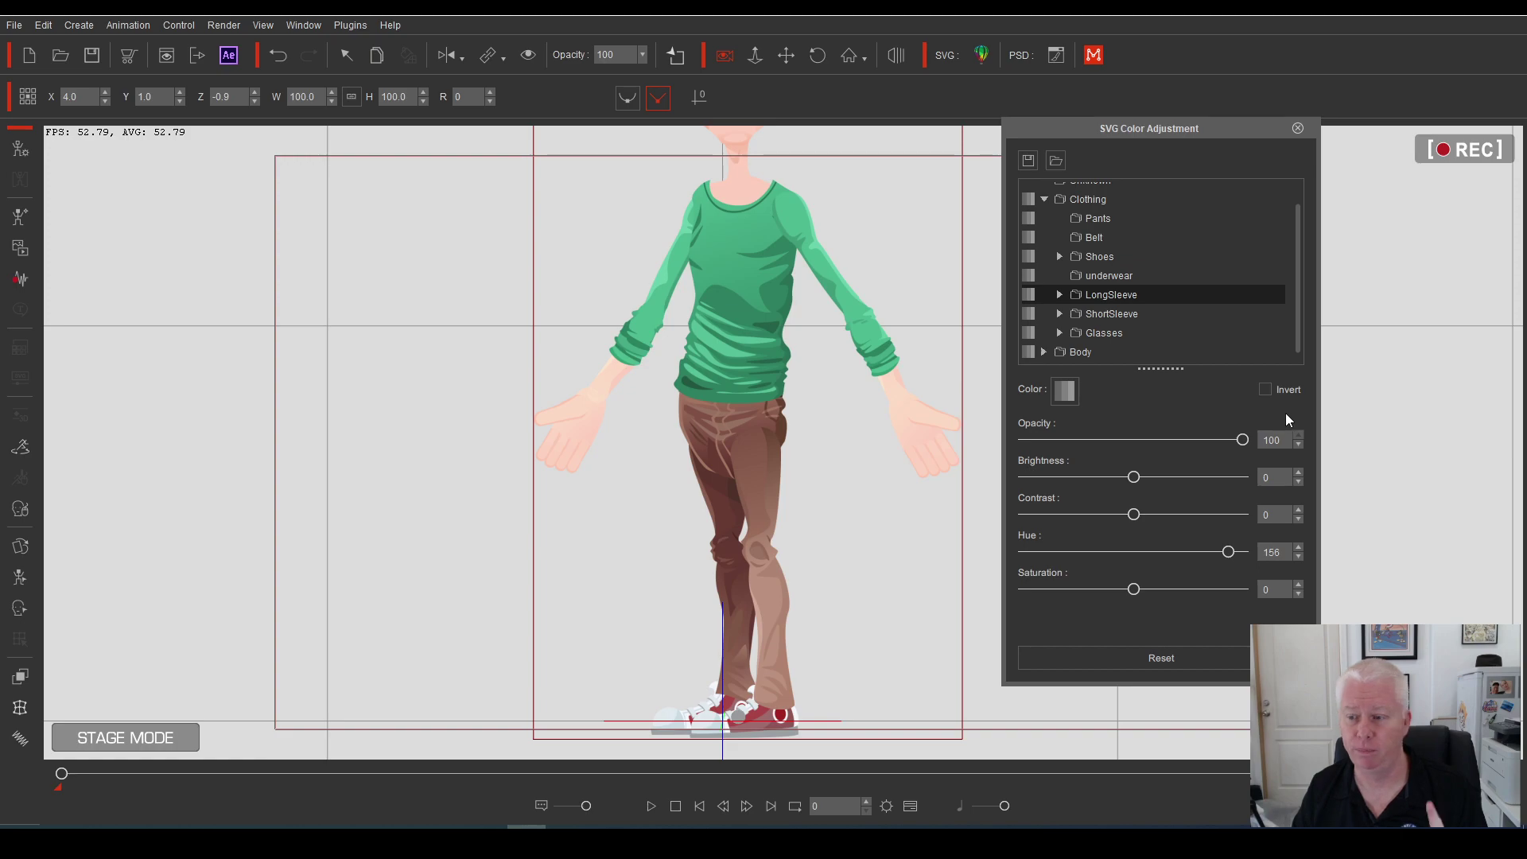
Set LongSleeve opacity to 0 for a bare torso and bring up the Sprite Editor
left_click_drag(1244, 441, 983, 489)
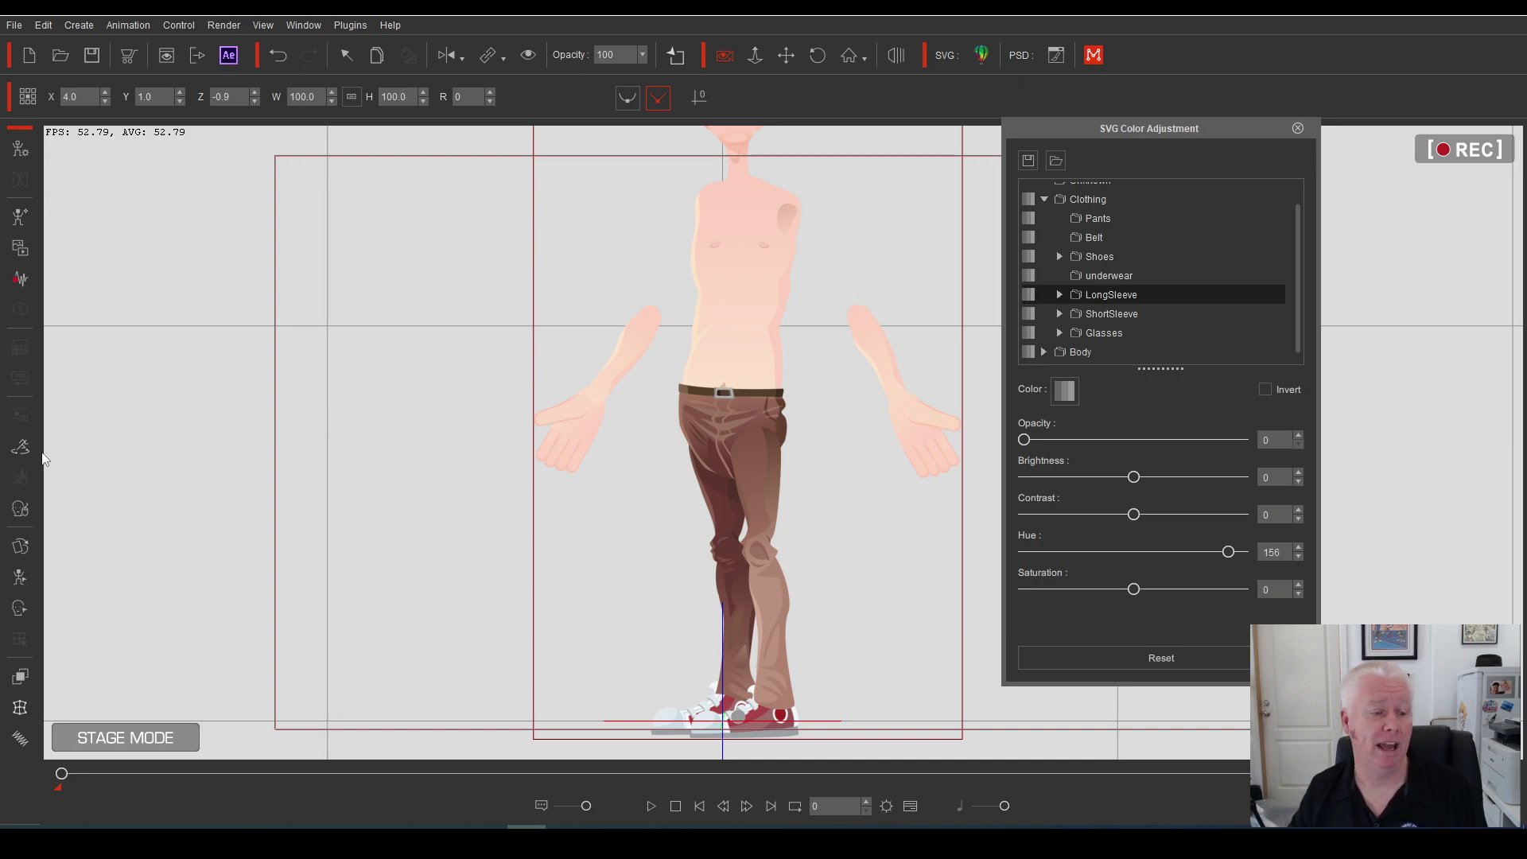
left_click(20, 546)
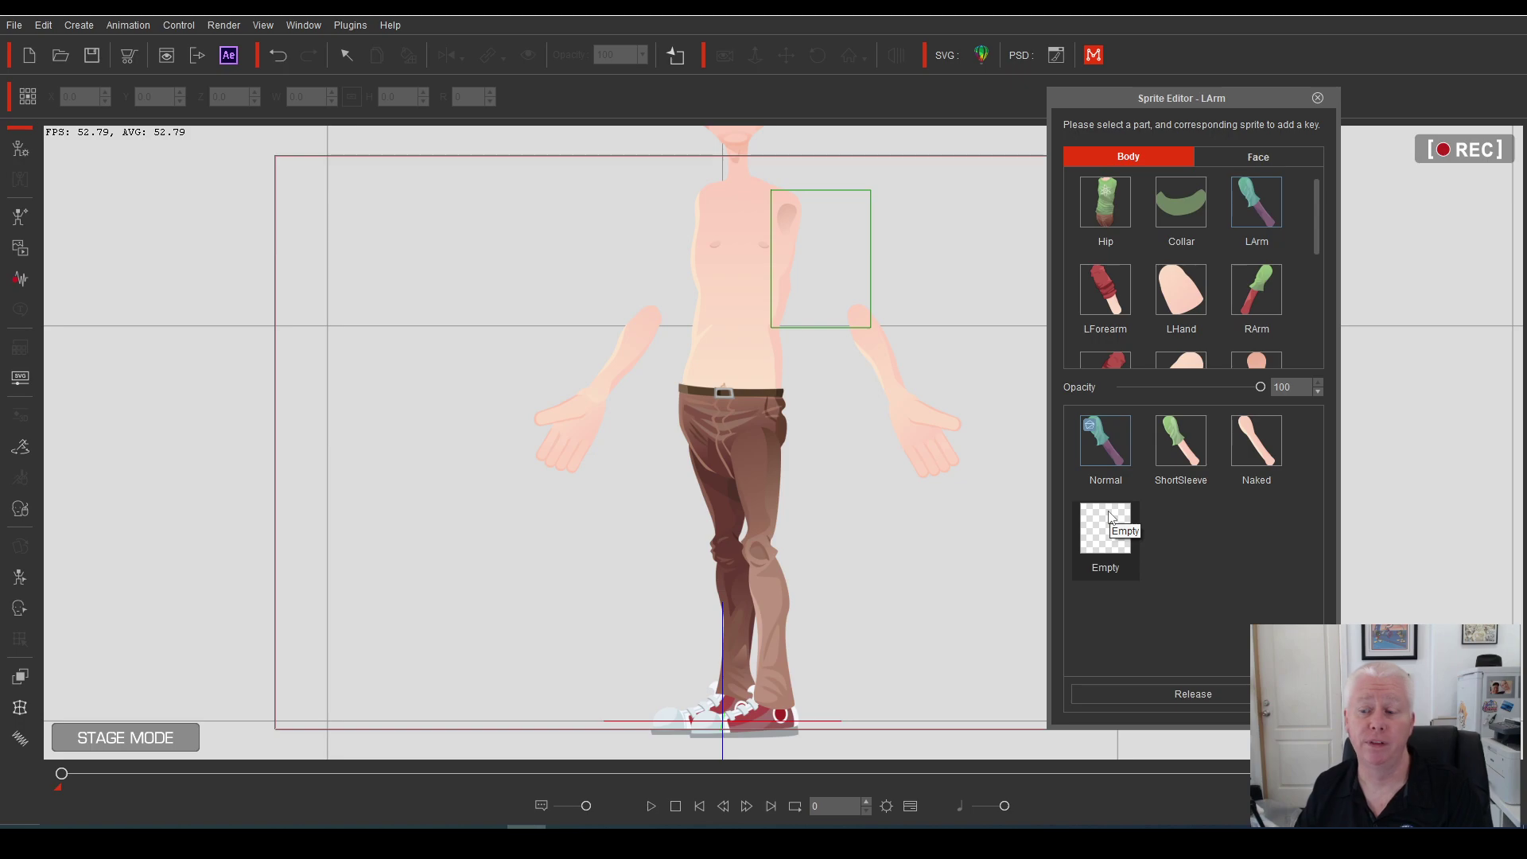
Swap both the LArm and RArm sprites to Naked
left_click(1250, 452)
left_click(1257, 290)
left_click(1271, 460)
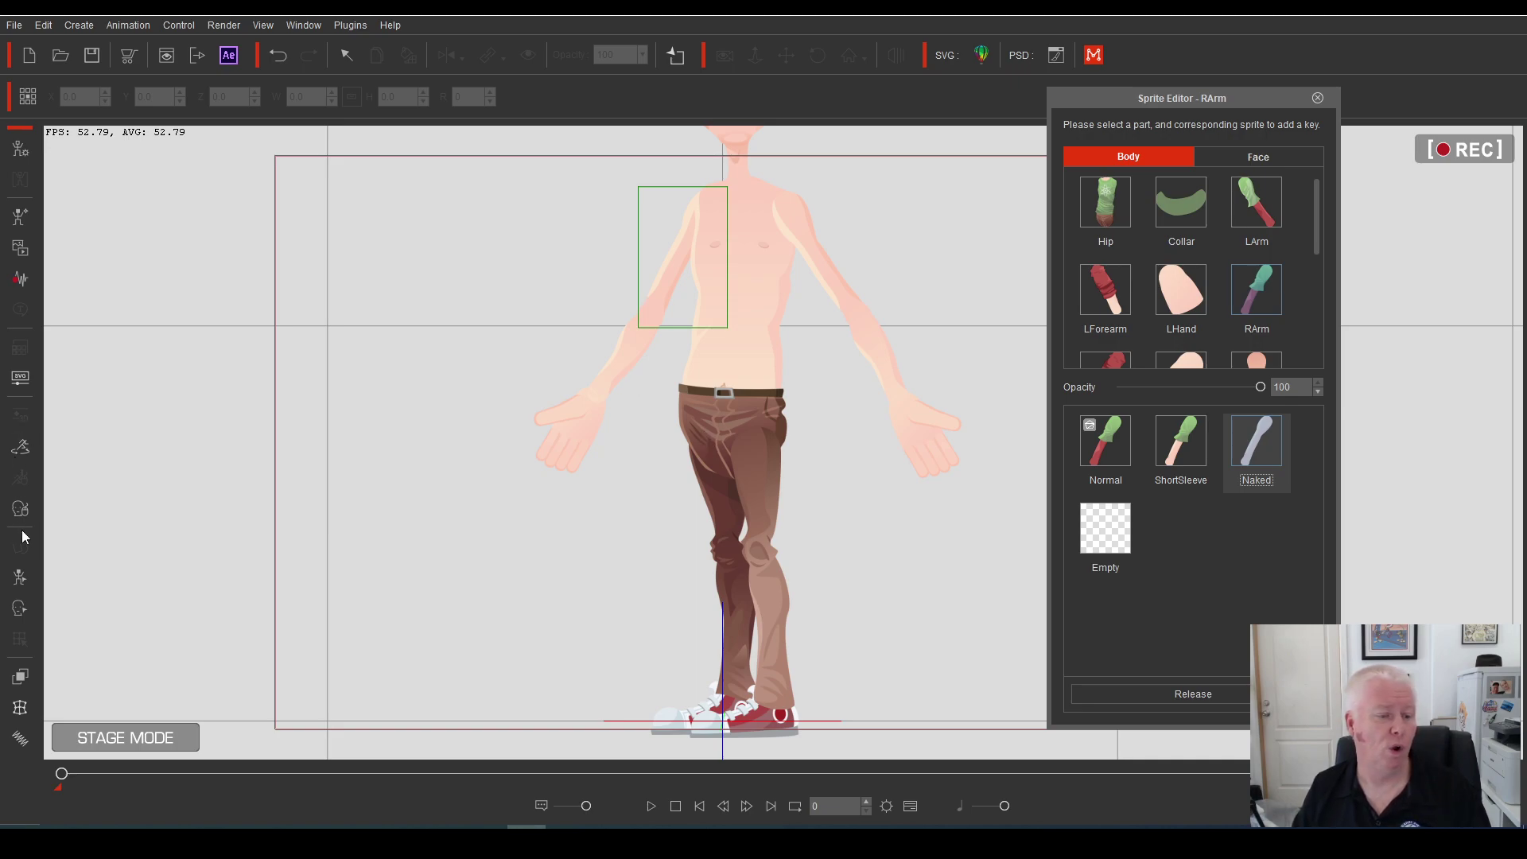
In SVG Color Adjustment, set the Clothing Belt layer's opacity to 0
left_click(20, 377)
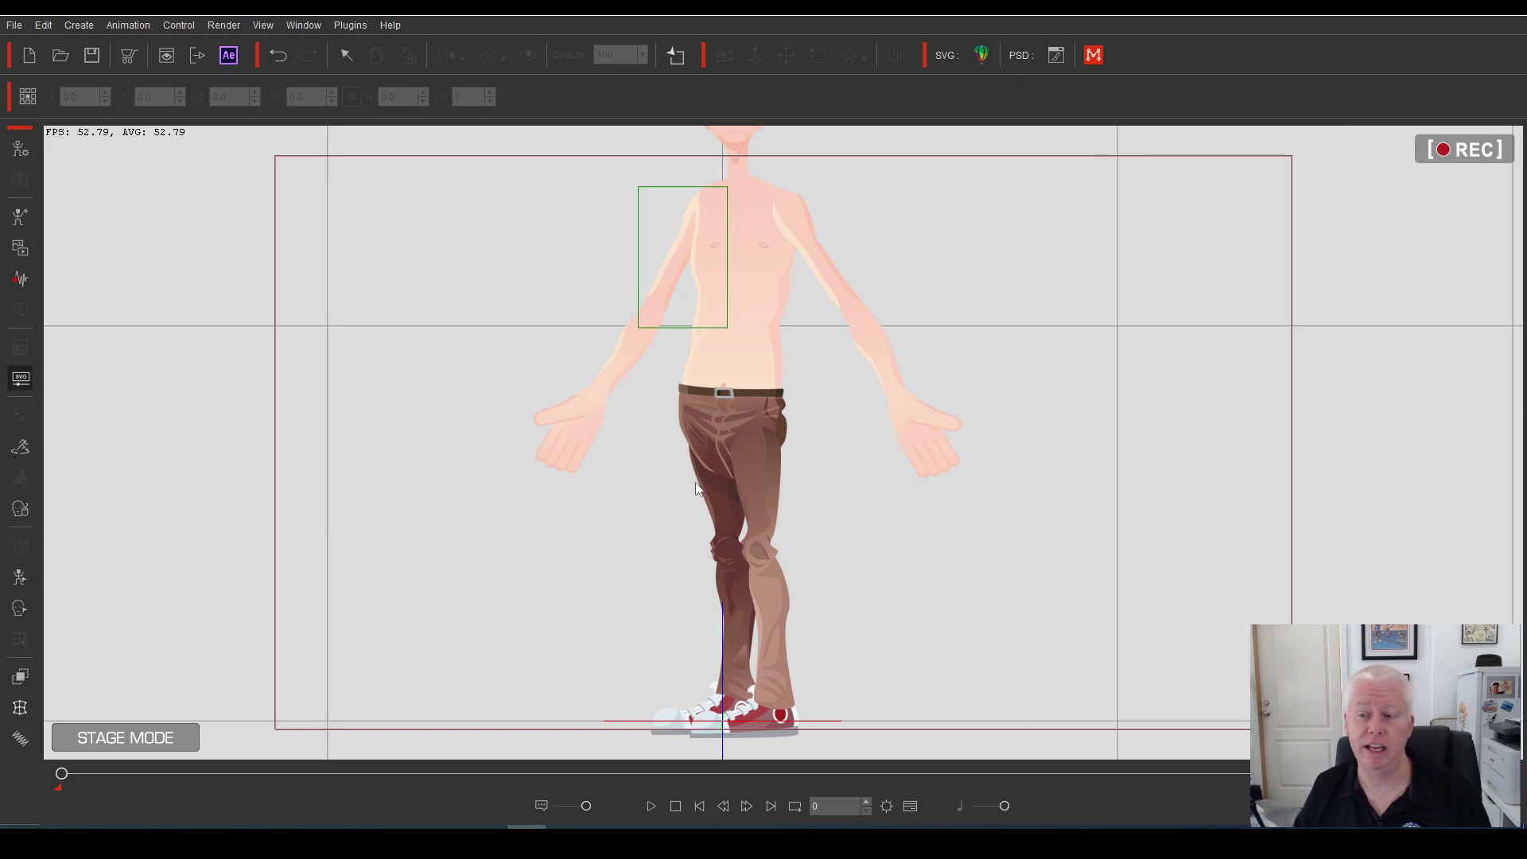
left_click(1044, 212)
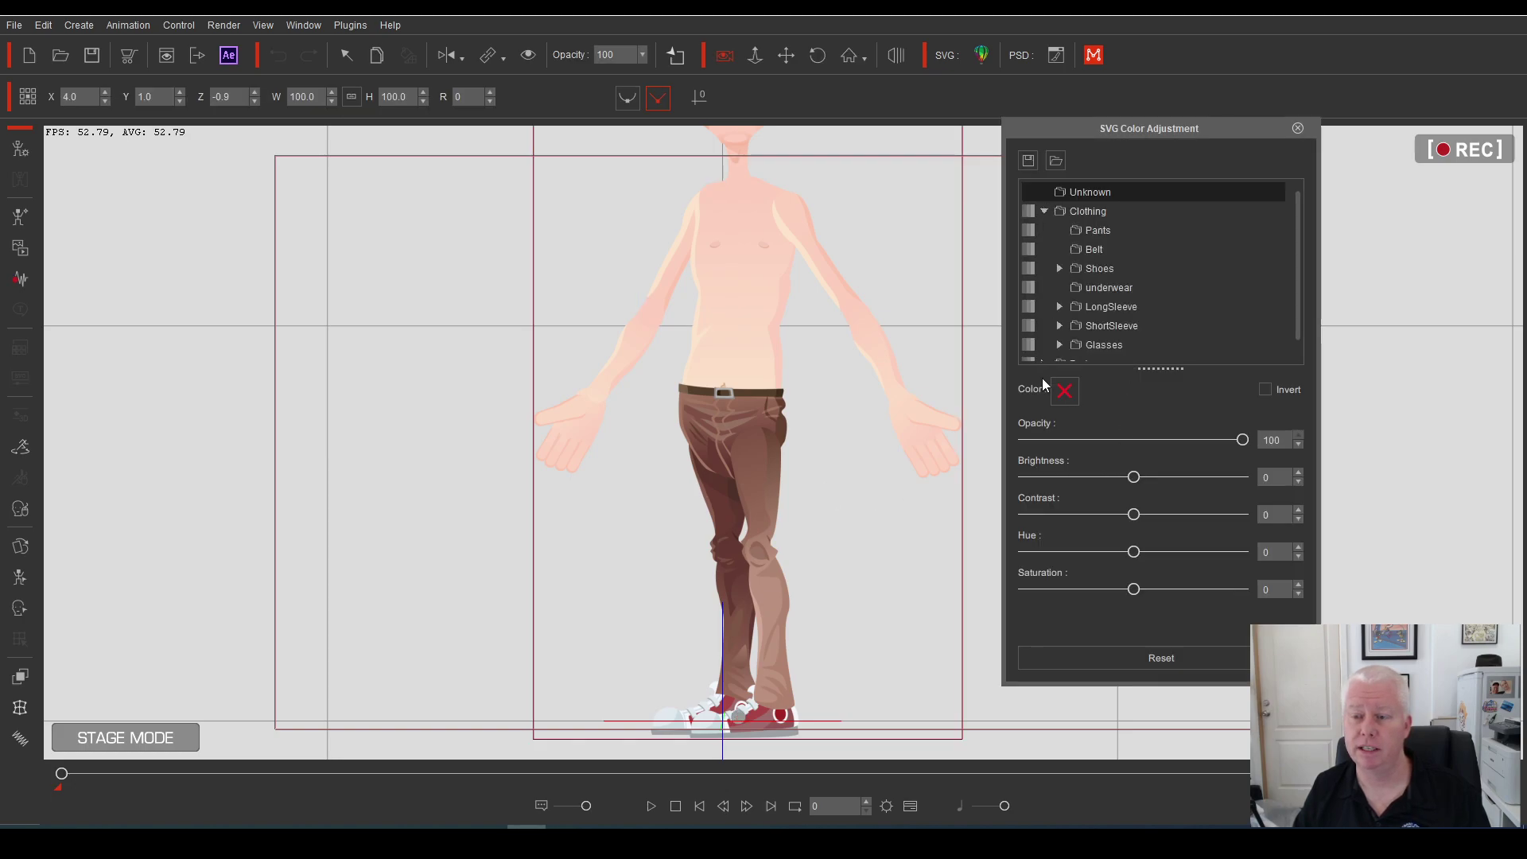
left_click(1089, 250)
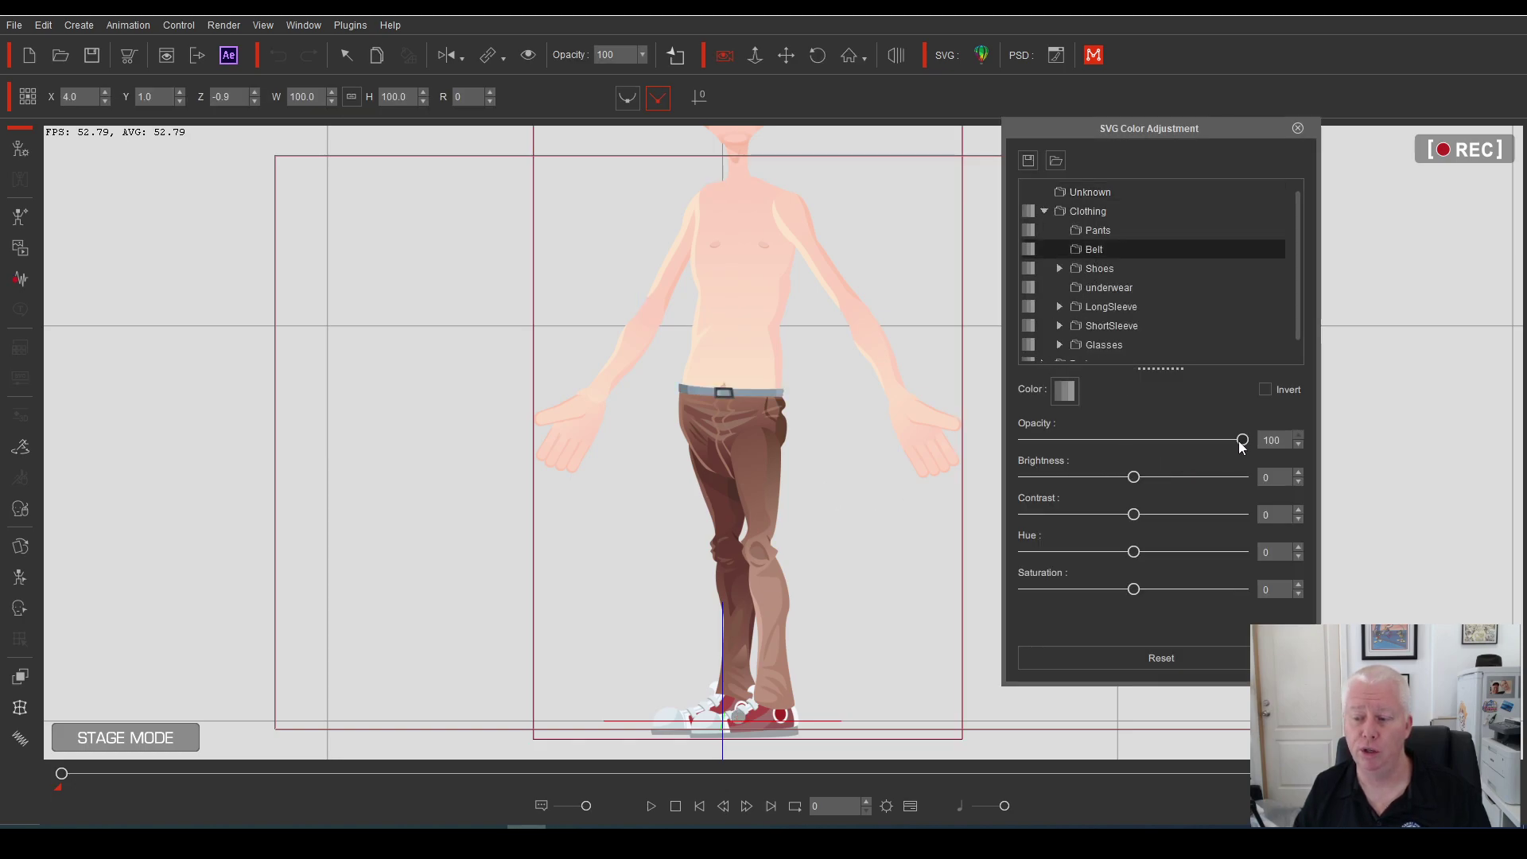
left_click_drag(1241, 440, 999, 450)
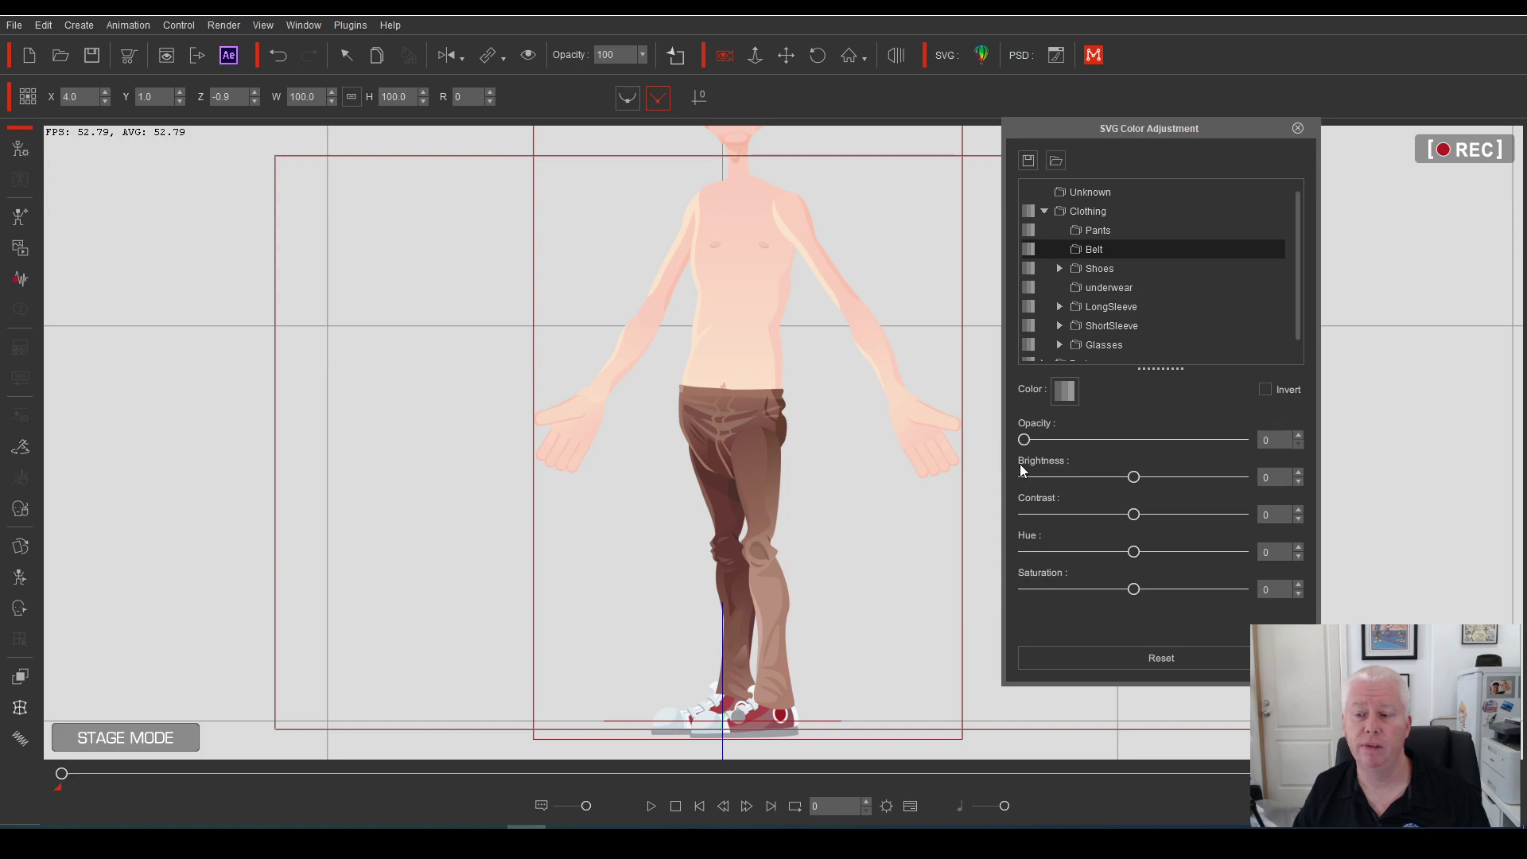
Shift the Pants hue to -164 so they become blue jeans
left_click(1114, 232)
left_click_drag(1169, 552, 1215, 552)
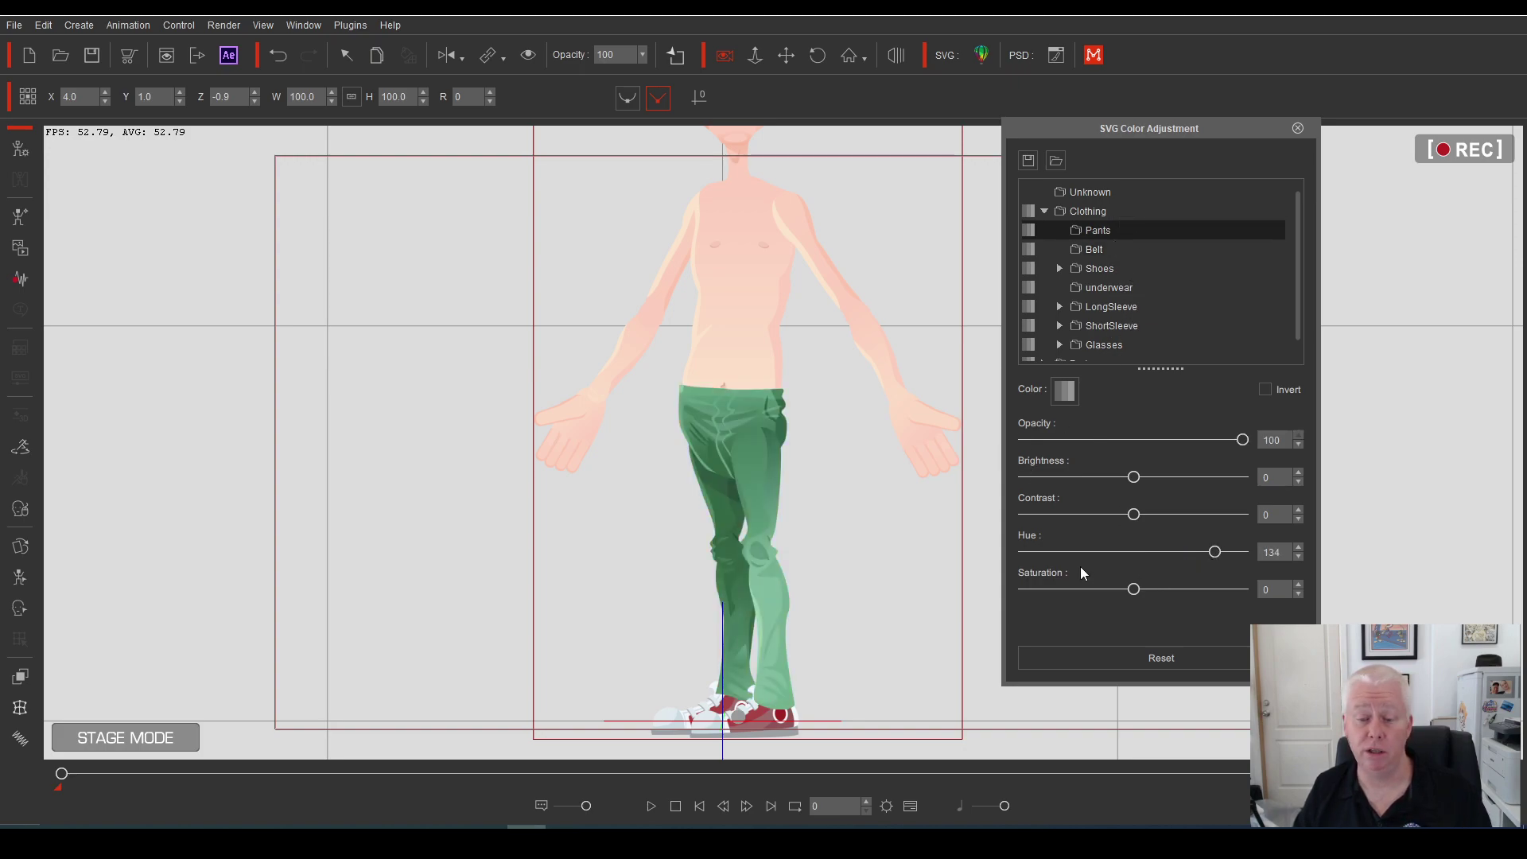
left_click(1036, 553)
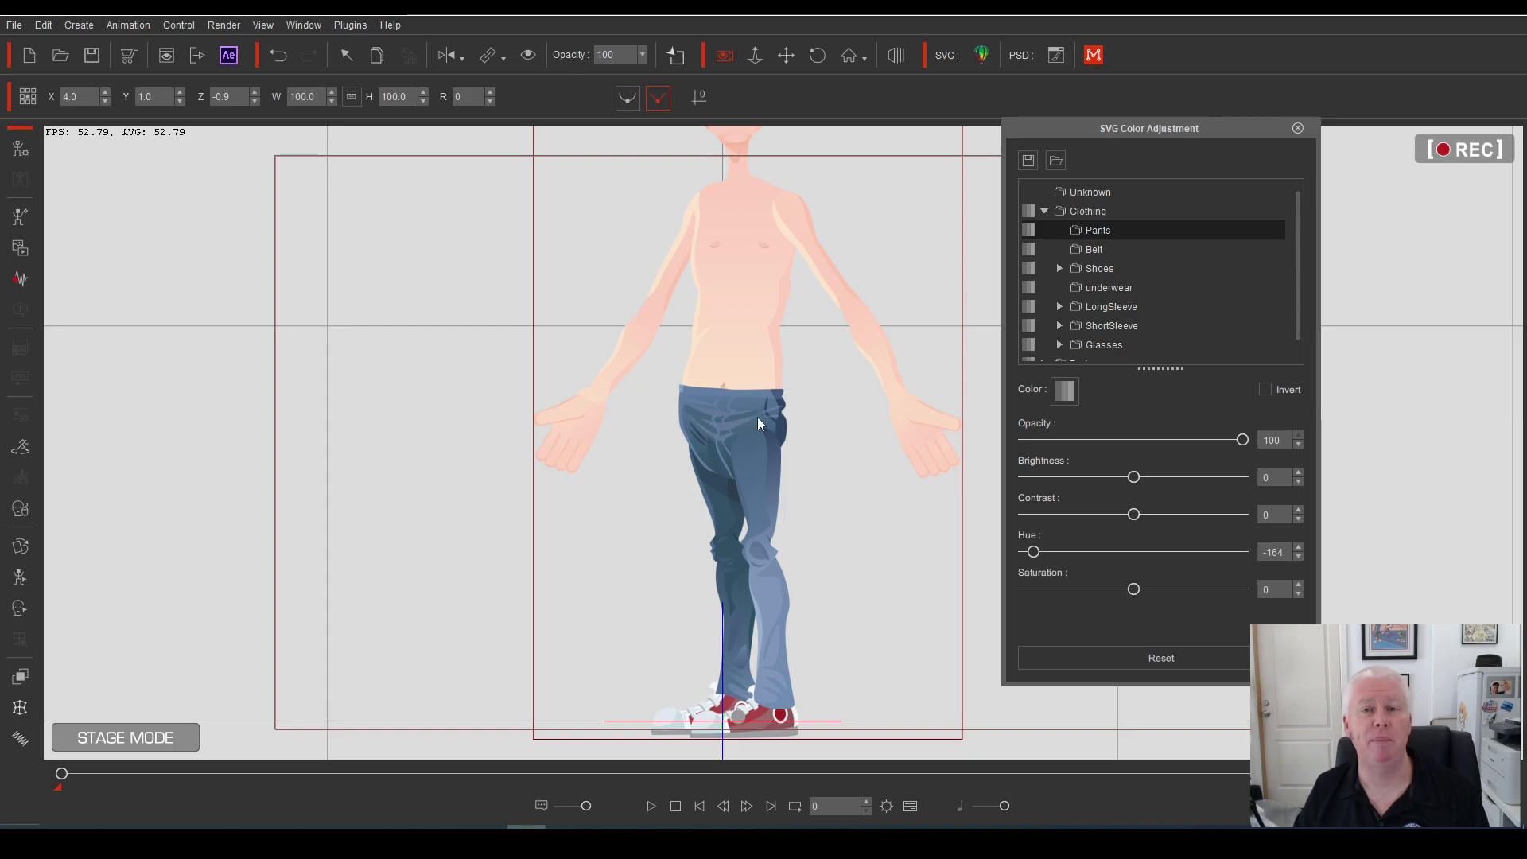
left_click(20, 547)
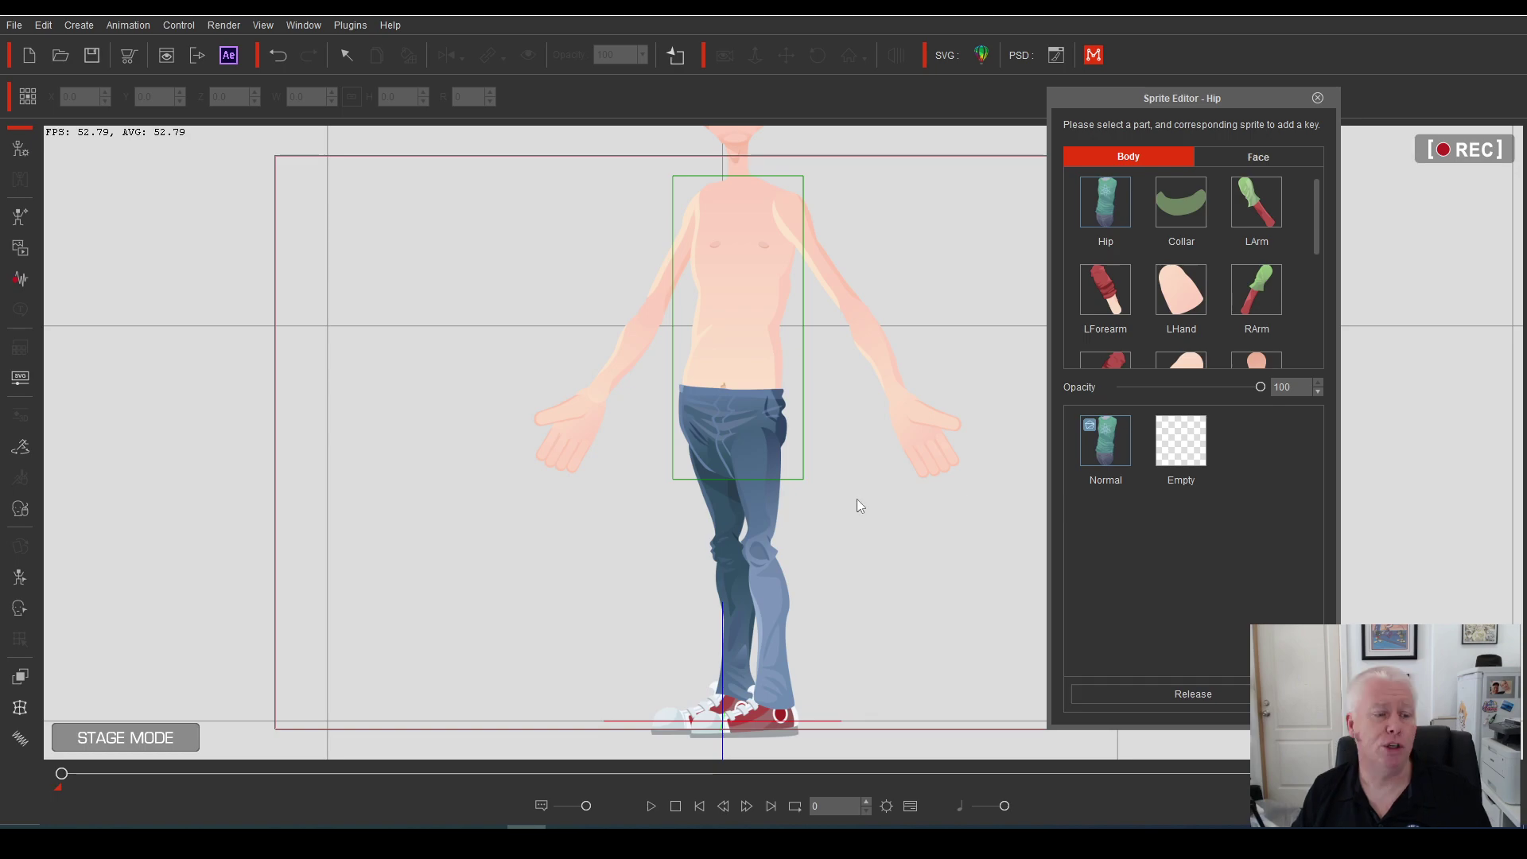
Set the Clothing > Pants opacity to 0 in SVG Color Adjustment, leaving white underwear
left_click(20, 377)
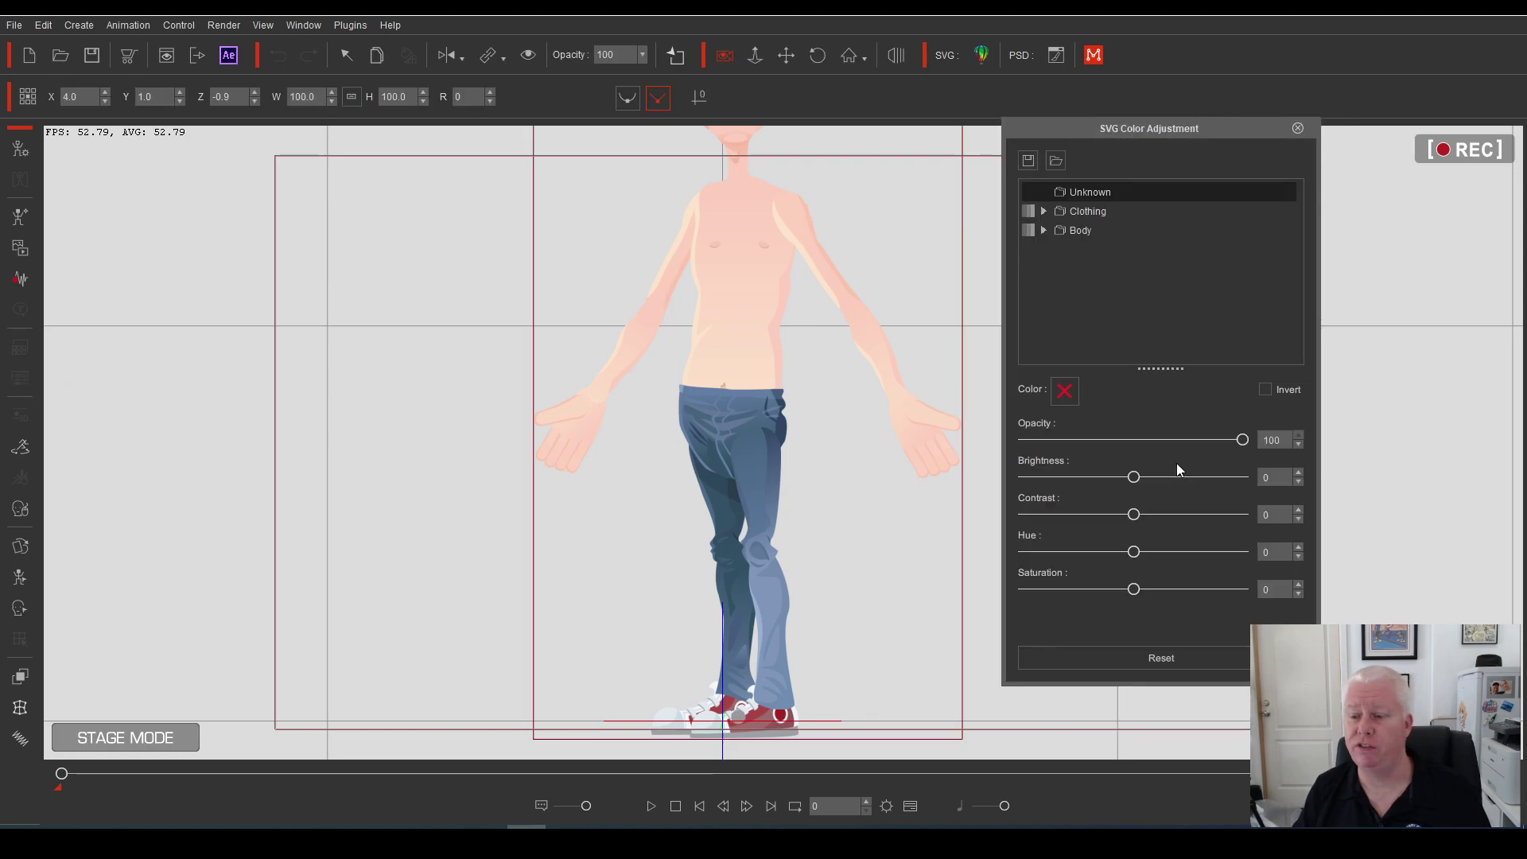
left_click(1043, 210)
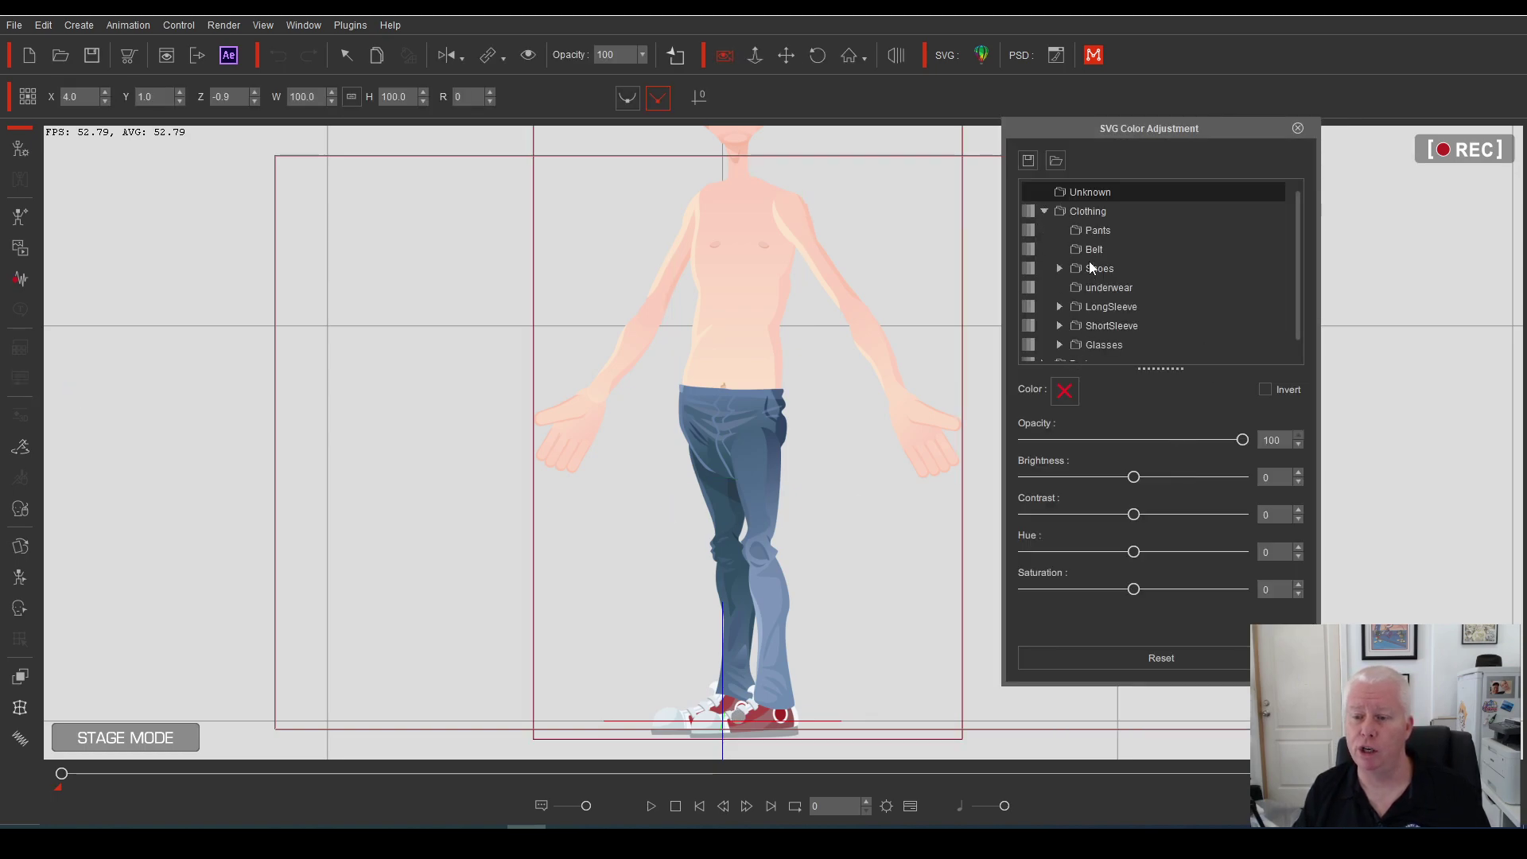
left_click(1095, 236)
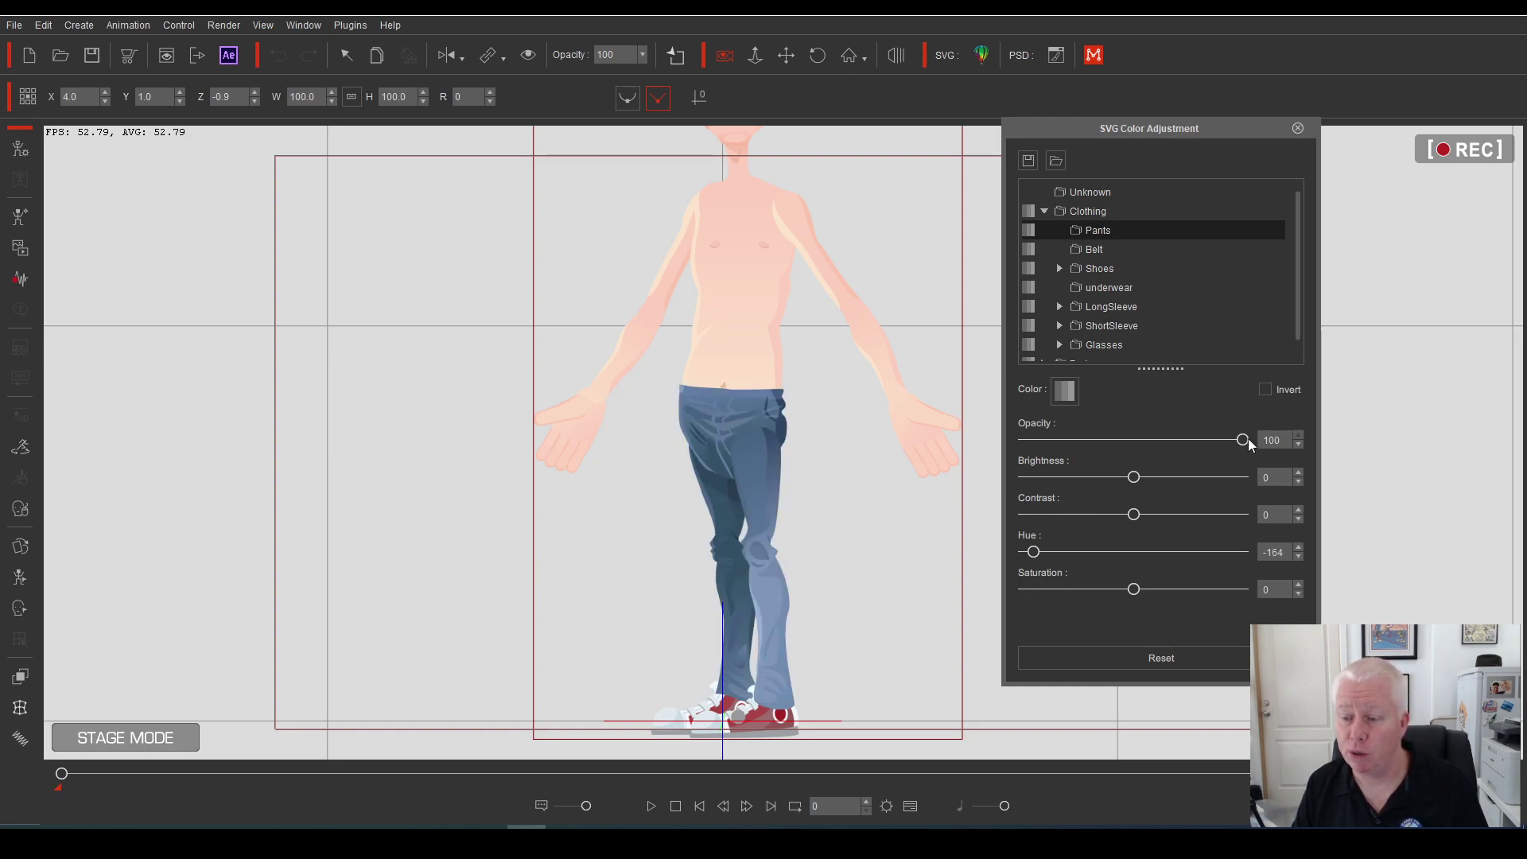
left_click_drag(1244, 440, 1024, 440)
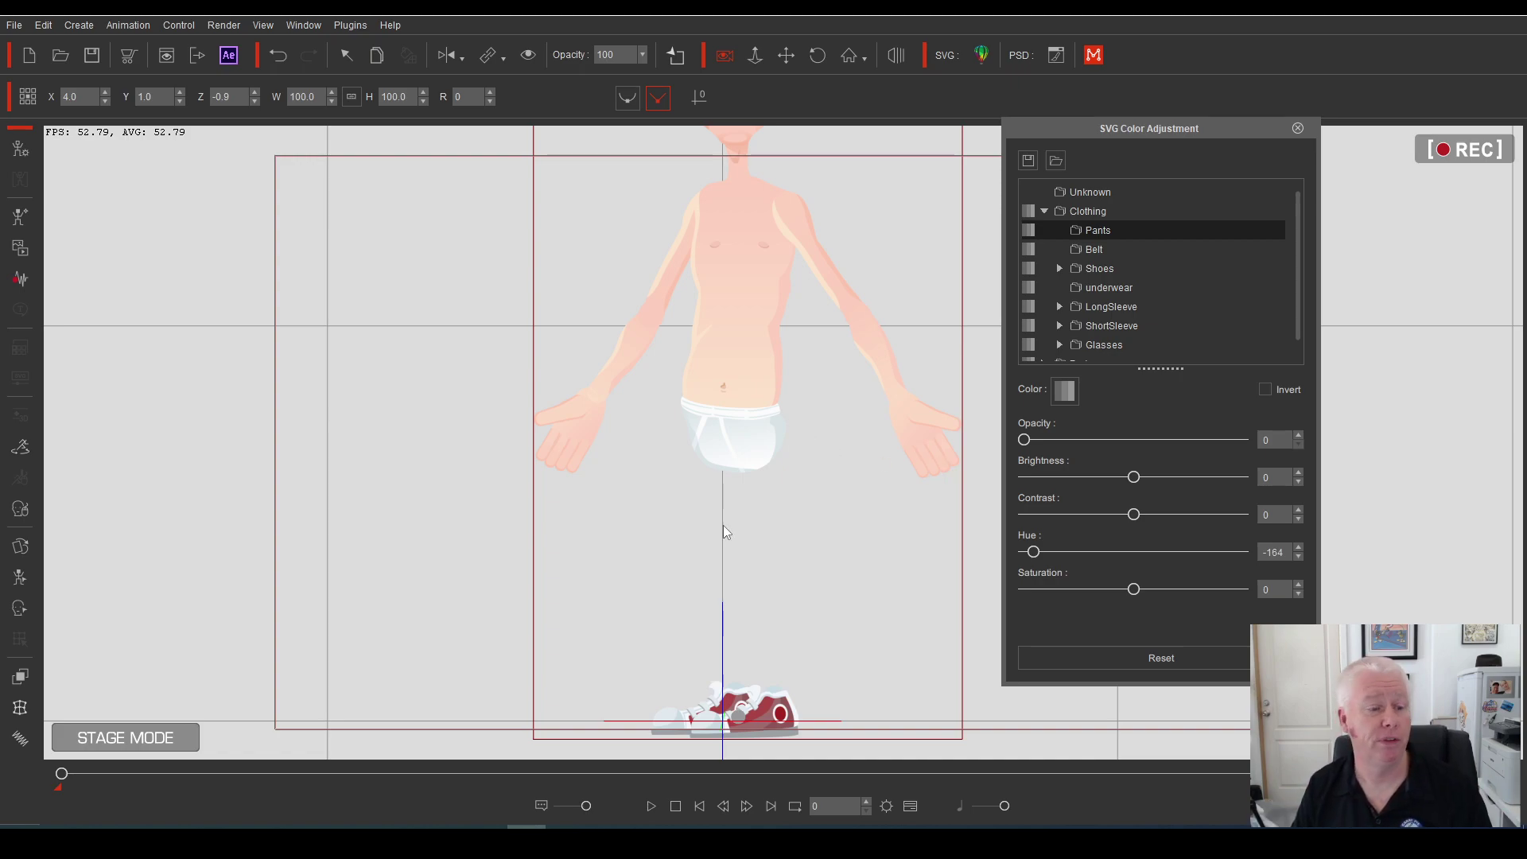
Switch LThigh, LShank, RThigh and RShank to their Naked sprites in the Sprite Editor
left_click(22, 544)
scroll(1225, 322, "down", 3)
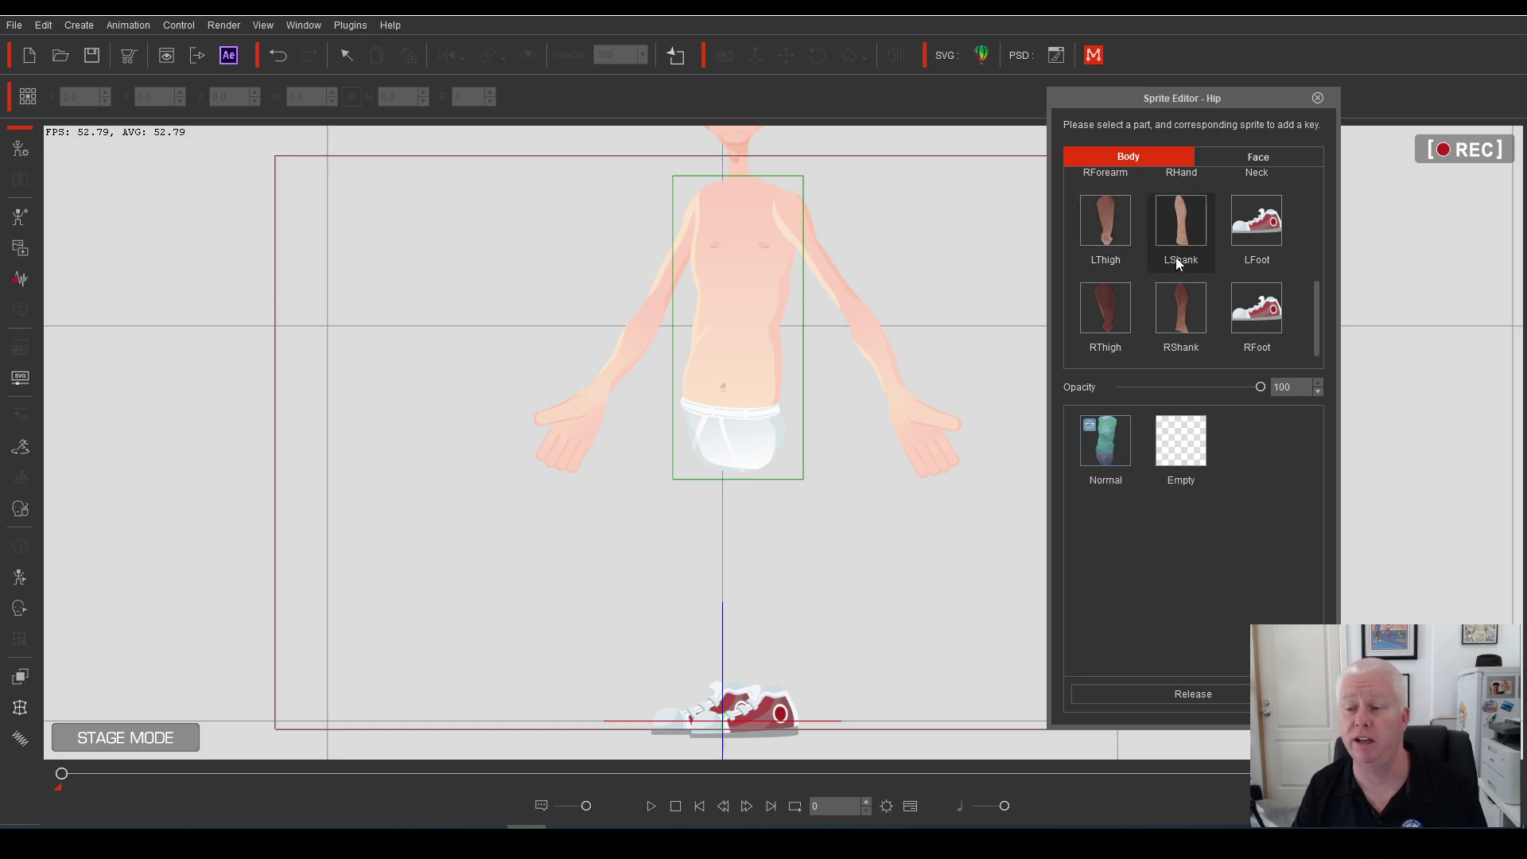
left_click(1105, 225)
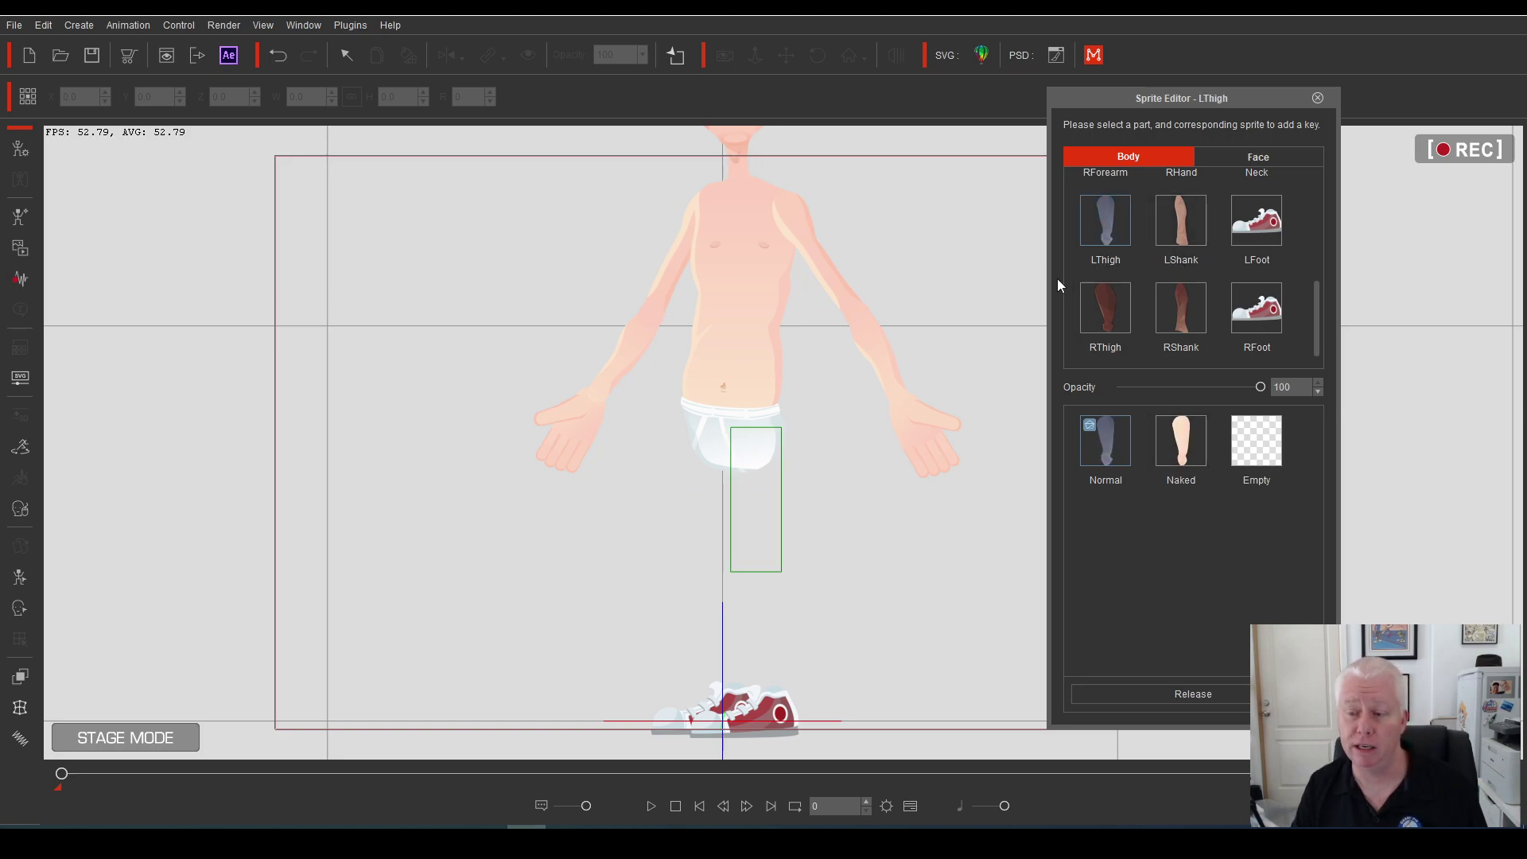
left_click(1171, 452)
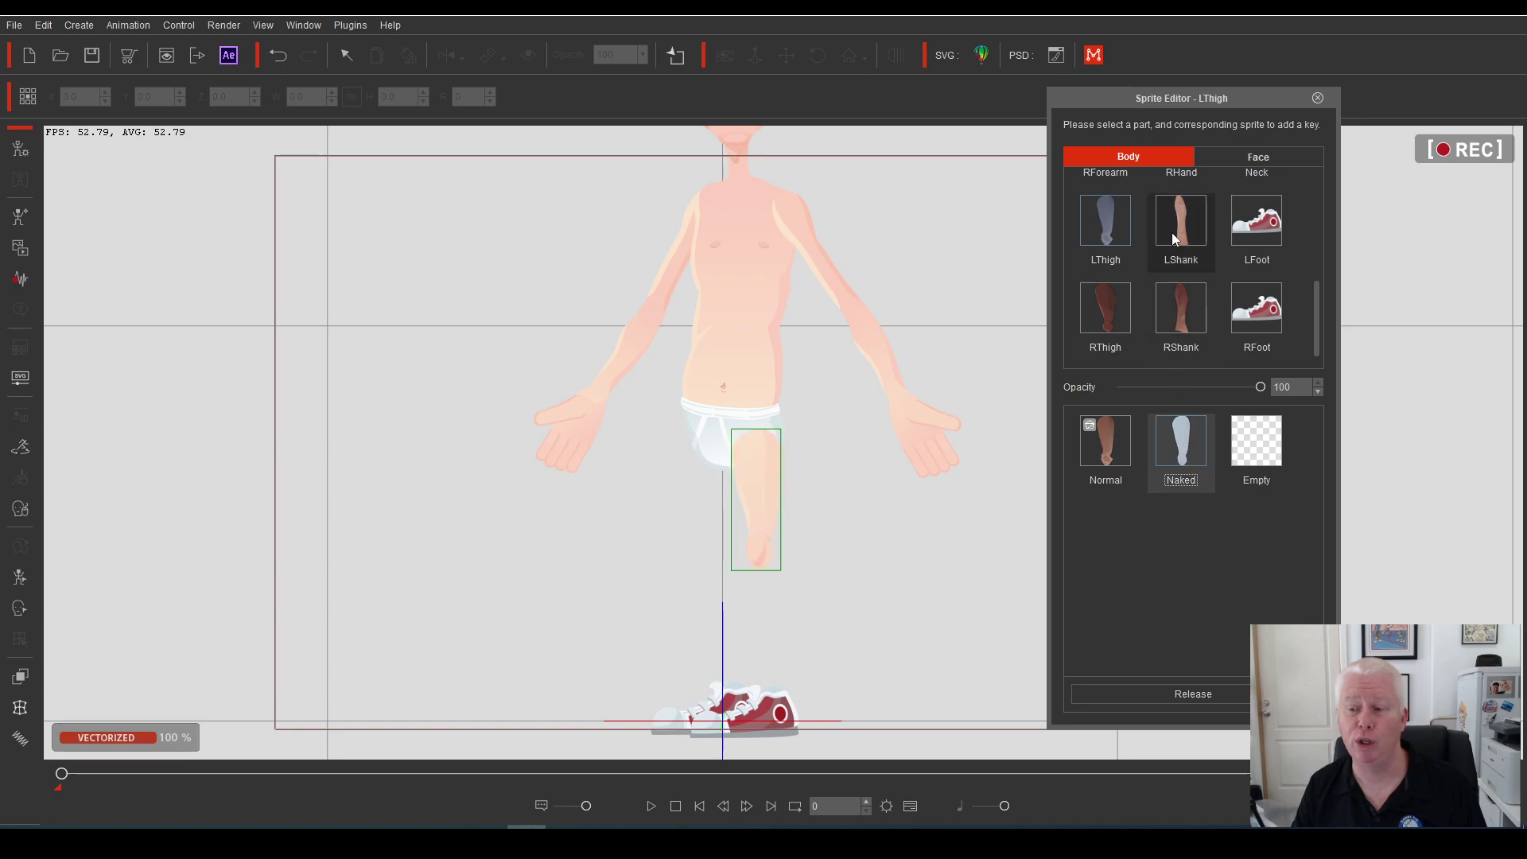
left_click(1172, 229)
left_click(1176, 459)
left_click(1105, 307)
left_click(1178, 318)
left_click(1186, 452)
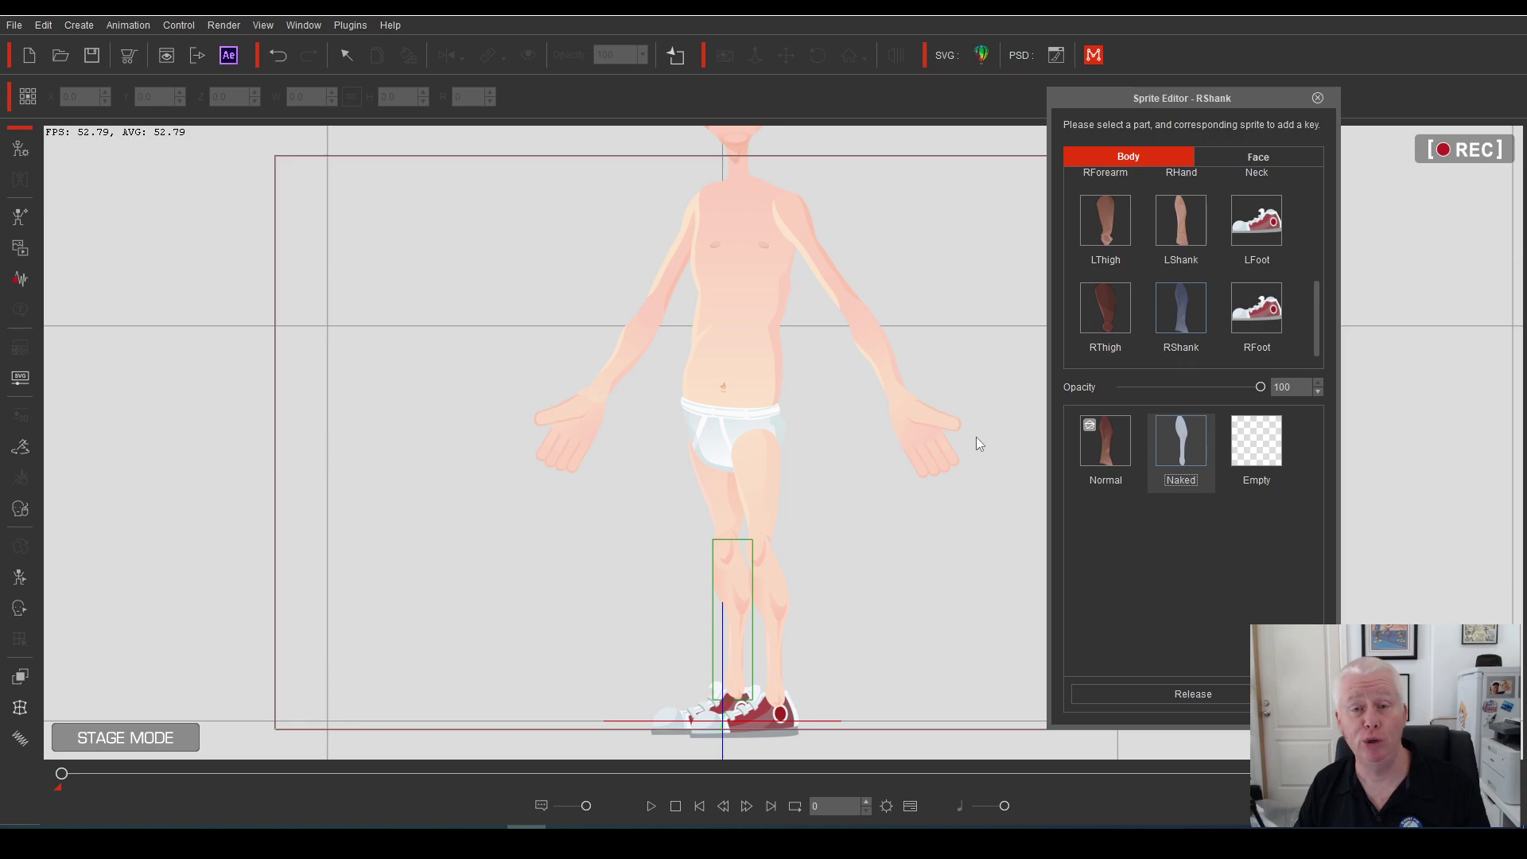
Zoom in on the feet and swap the right sneaker for the Bare1 foot
scroll(822, 597, "up", 5)
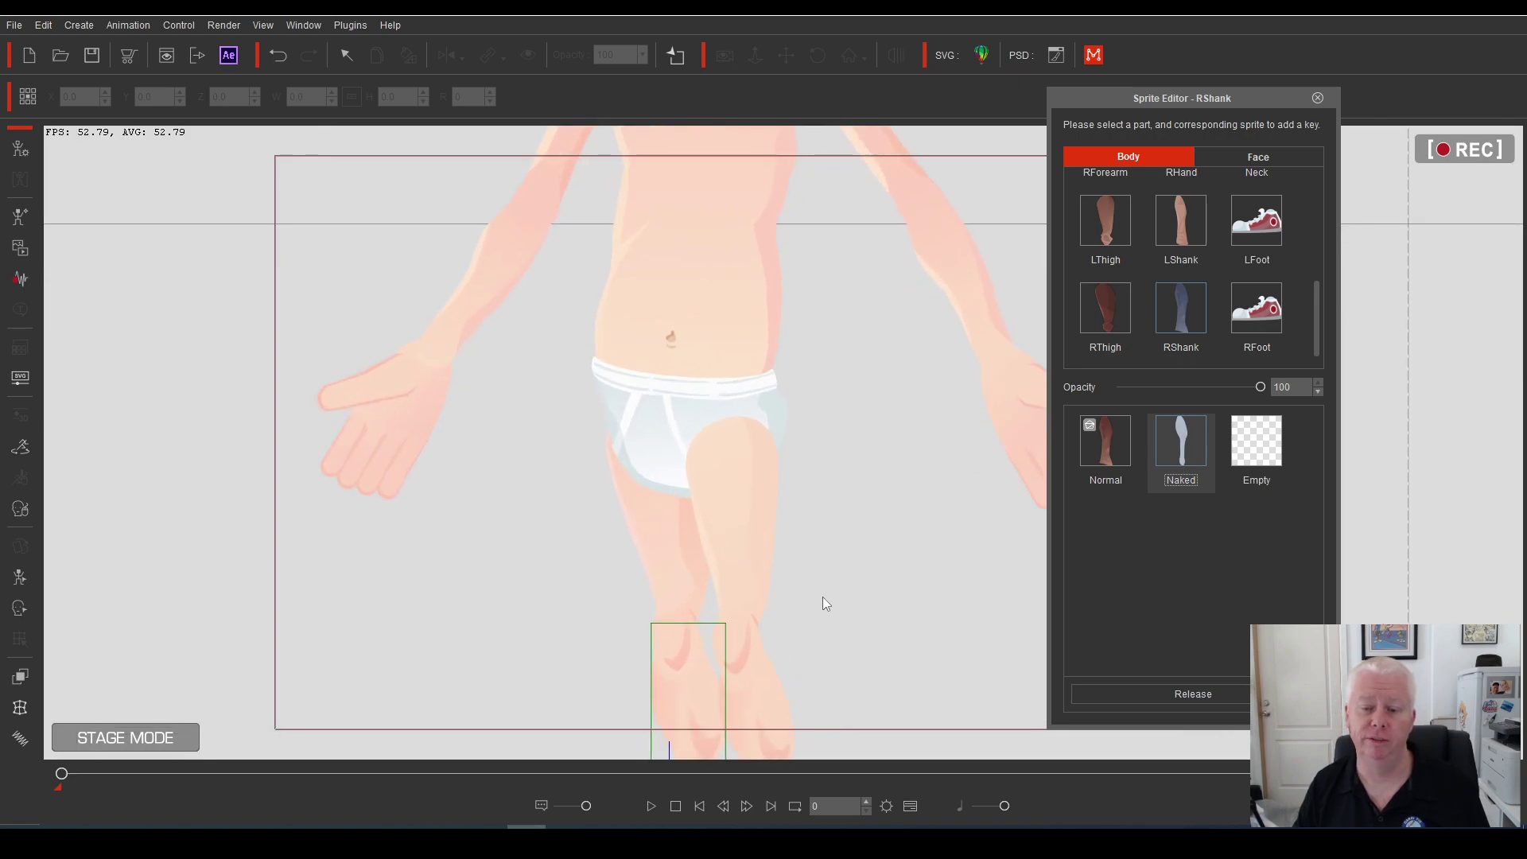
scroll(822, 597, "up", 2)
left_click_drag(786, 587, 778, 195)
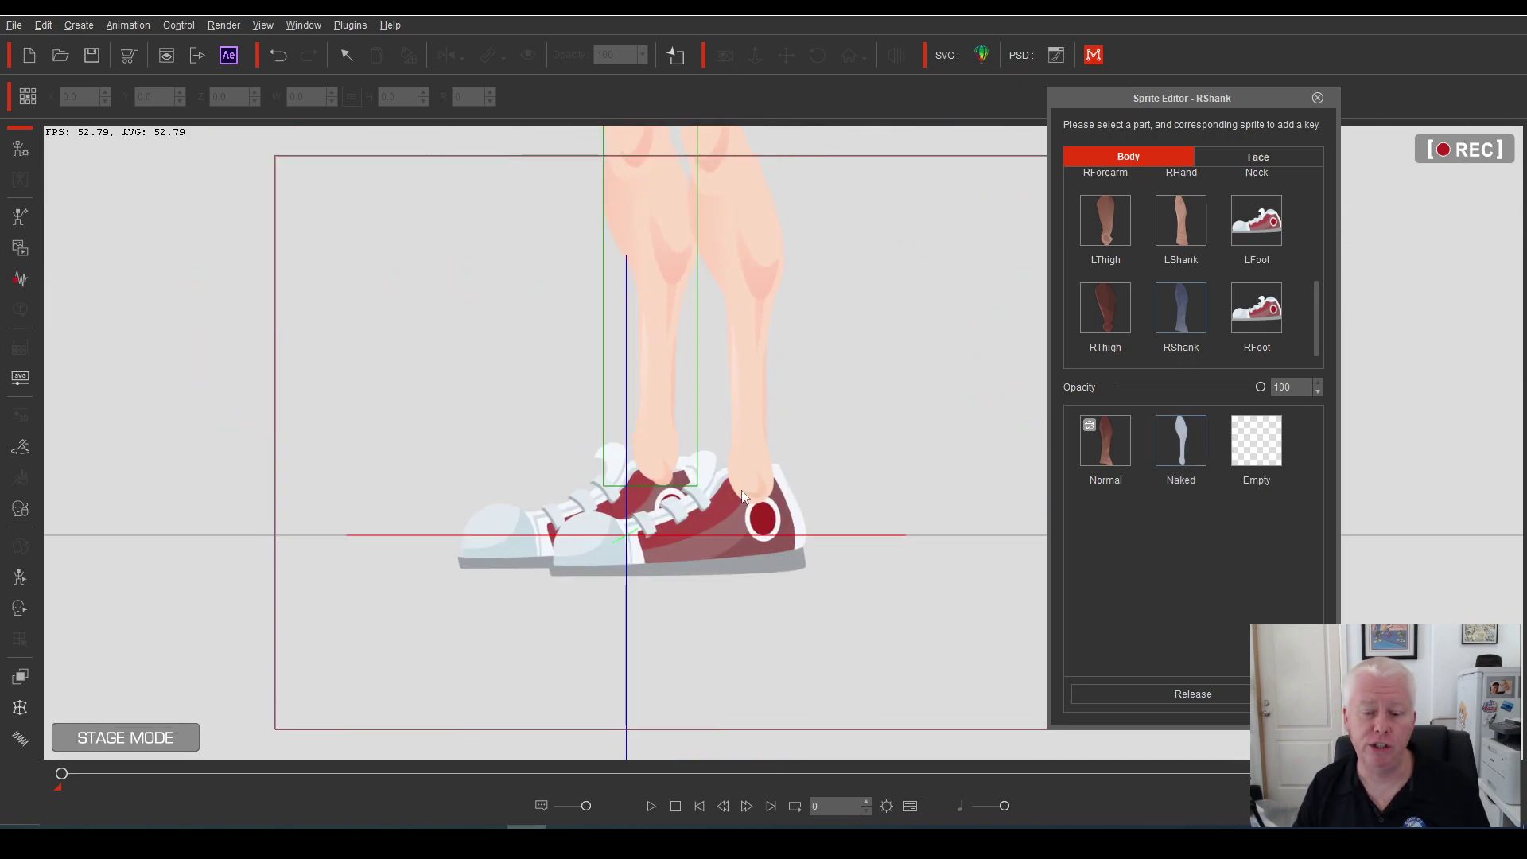
left_click(494, 536)
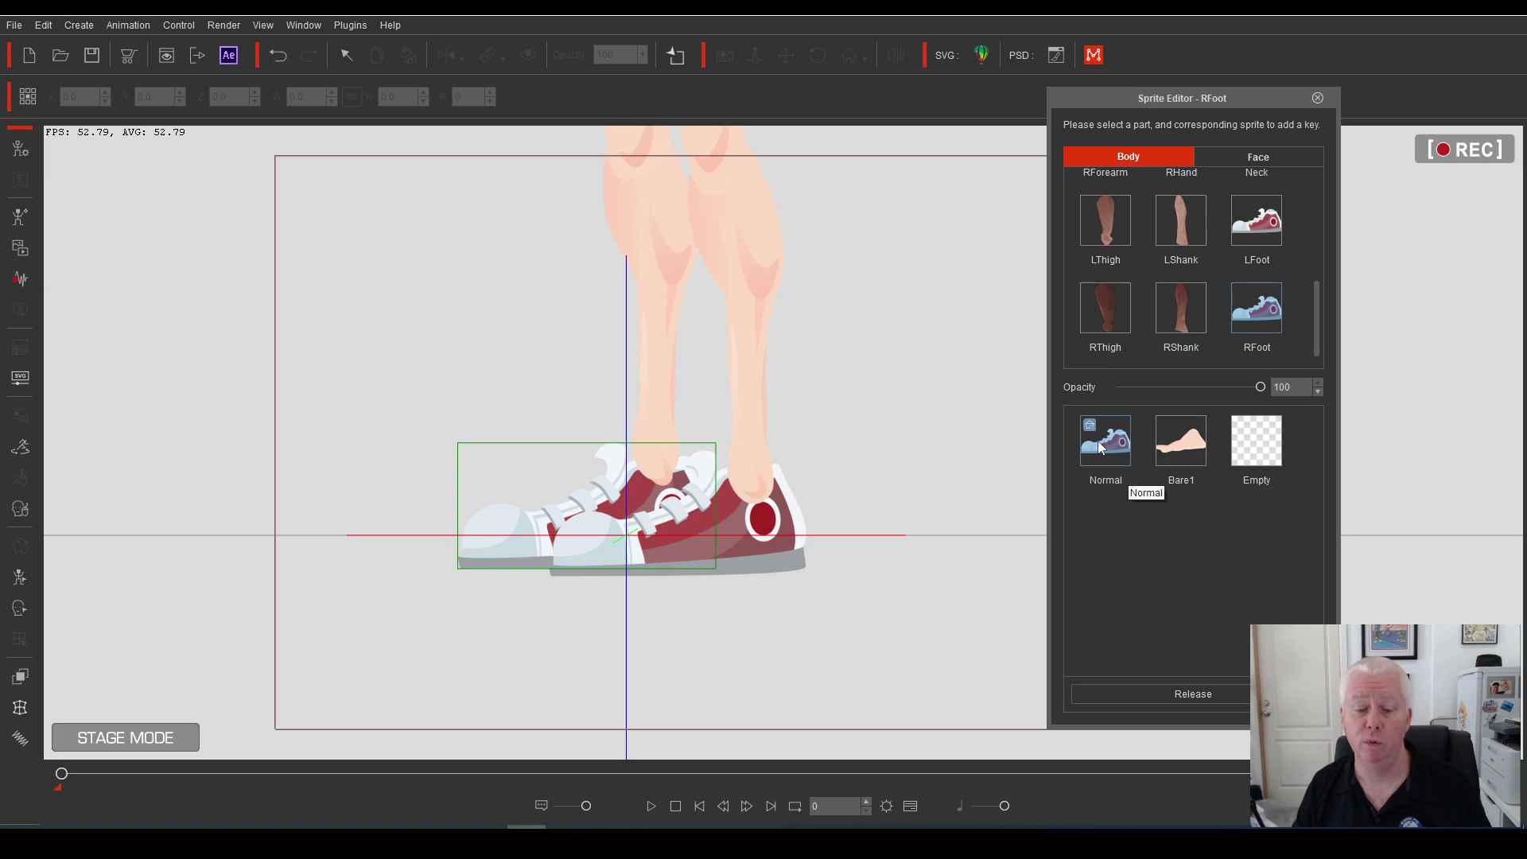
left_click(1170, 443)
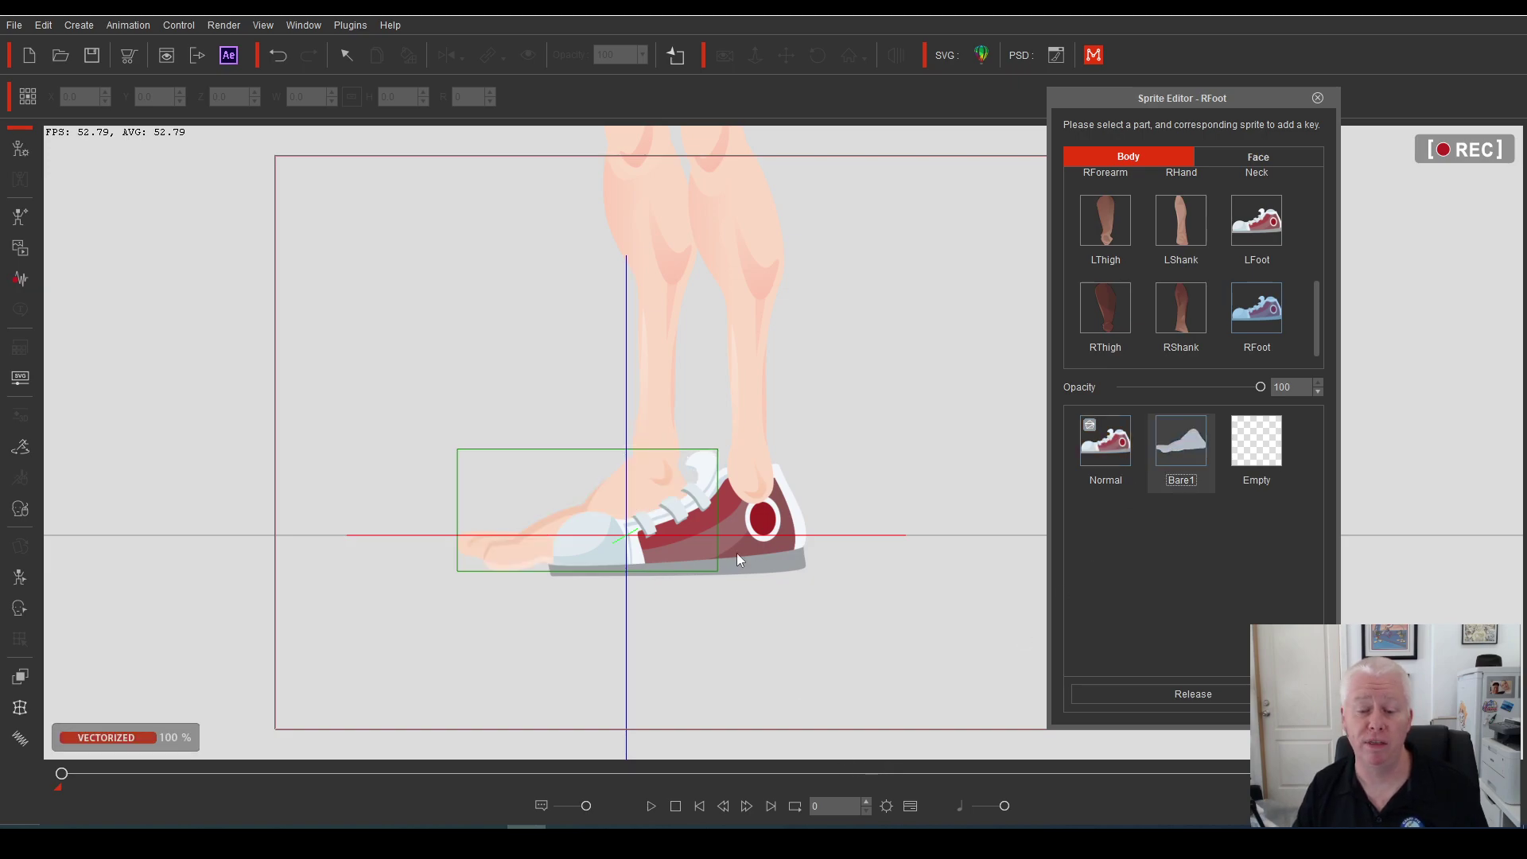
Compare the Bare1, Bare2 and Bare3 feet on the left foot, settling on Bare2
left_click(760, 538)
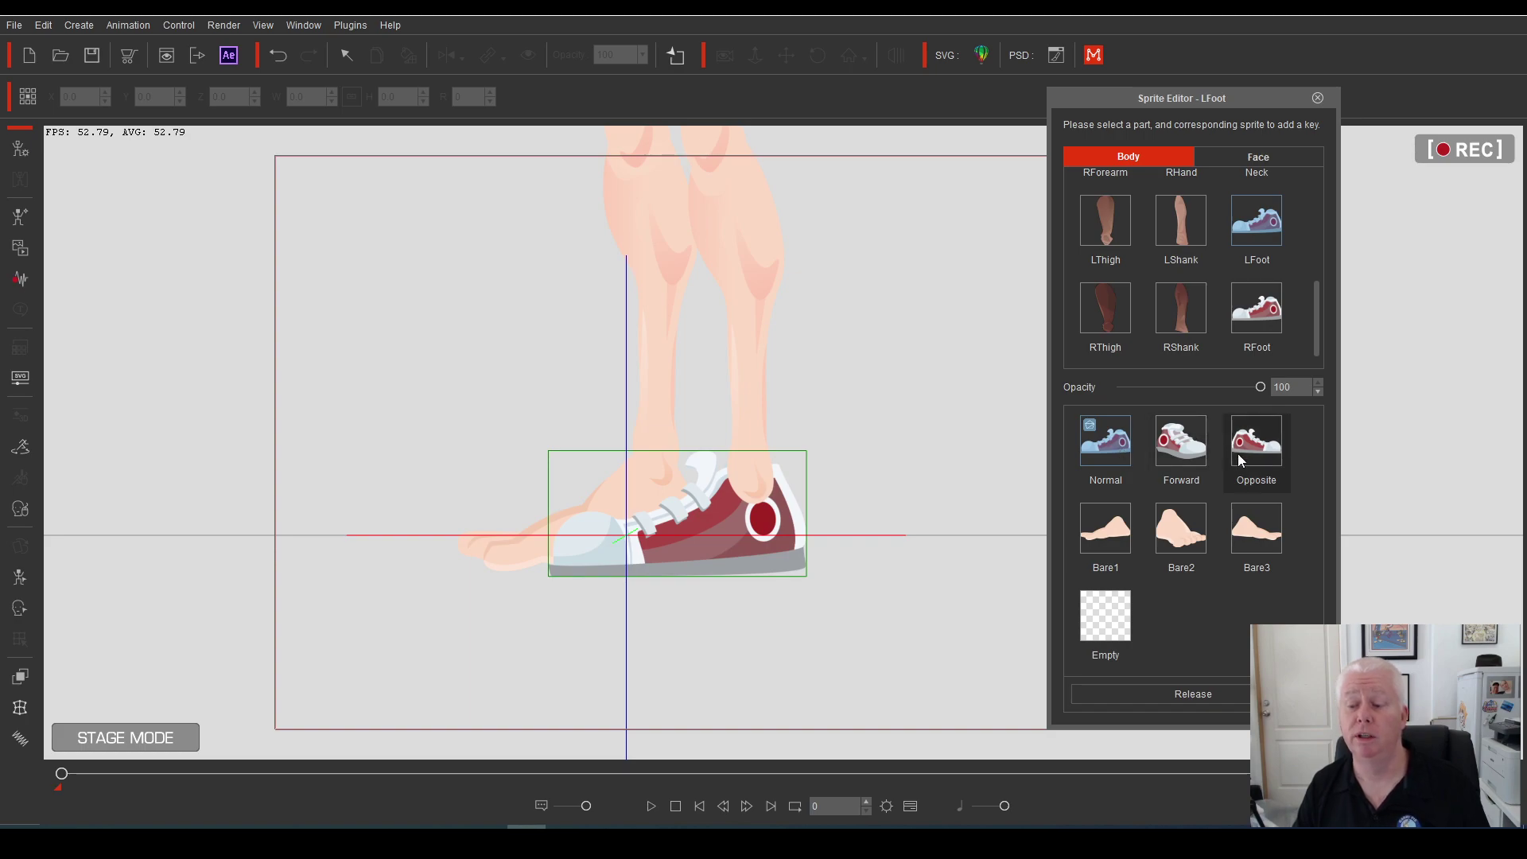
left_click(1118, 538)
left_click(1181, 531)
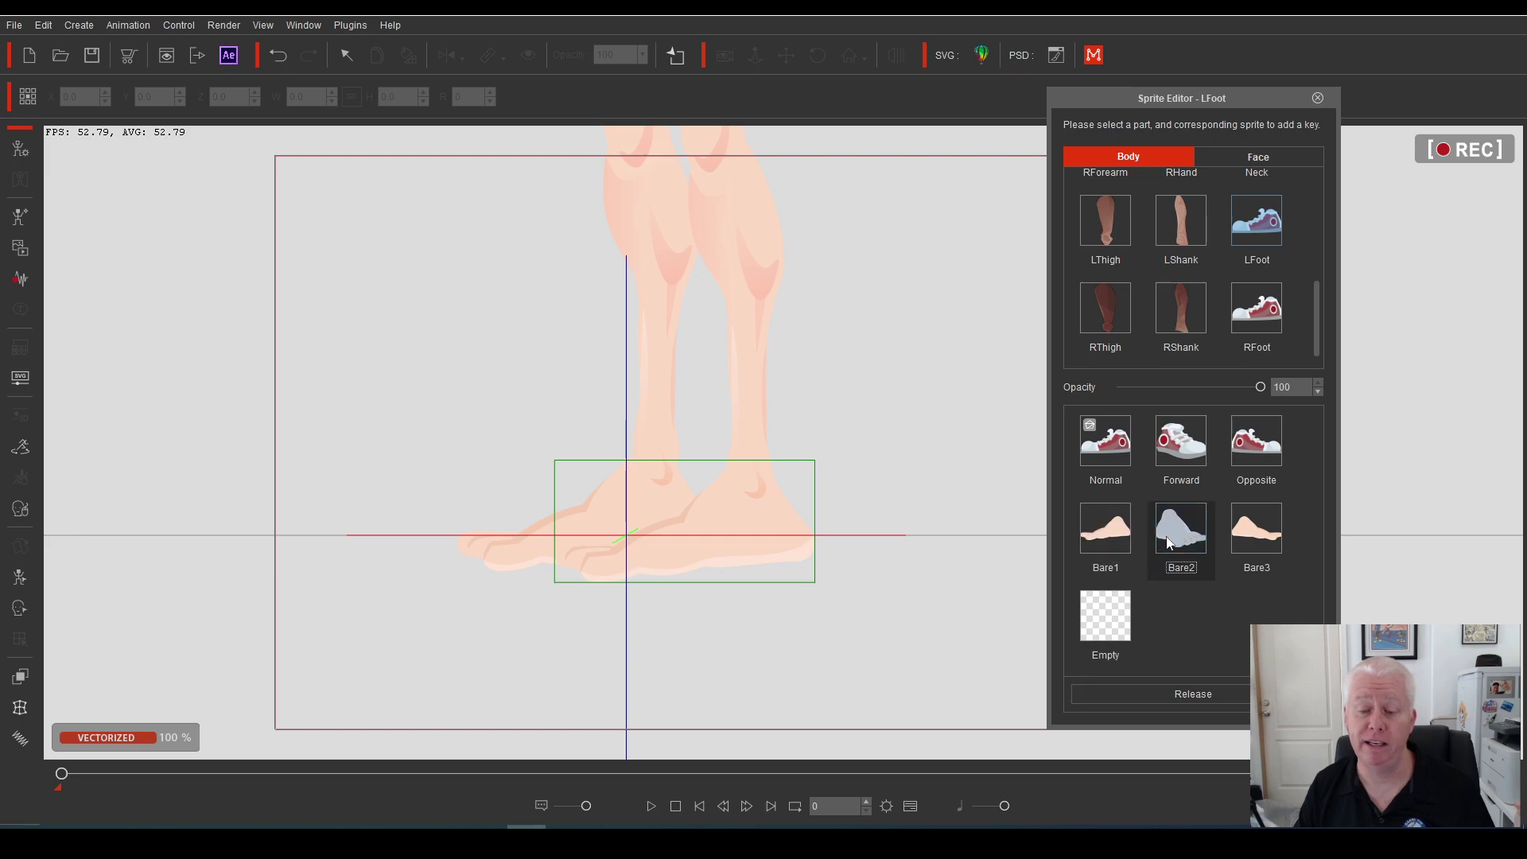
left_click(1253, 533)
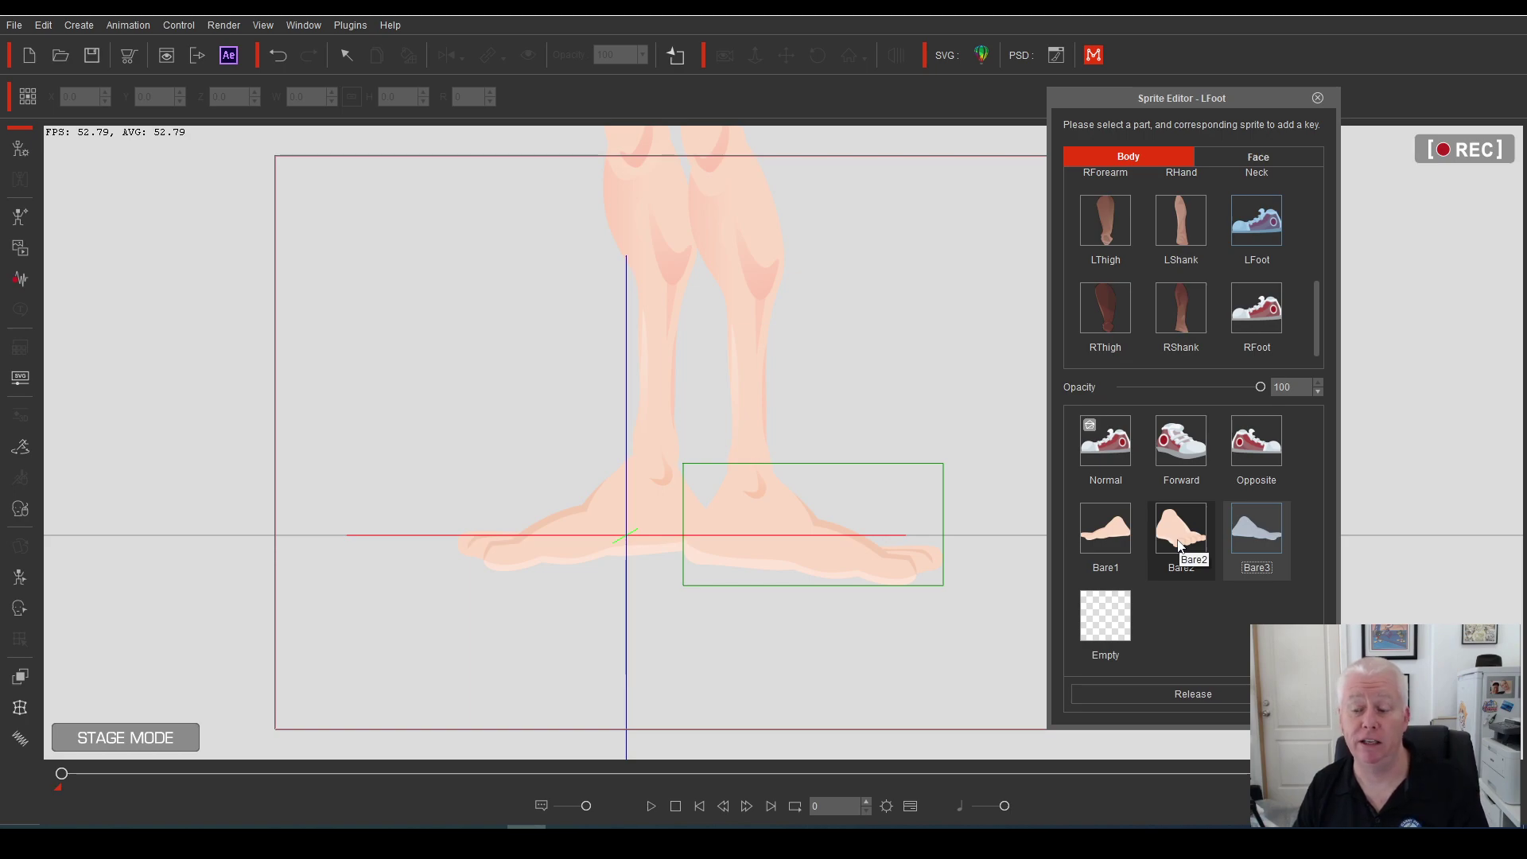
left_click(1130, 536)
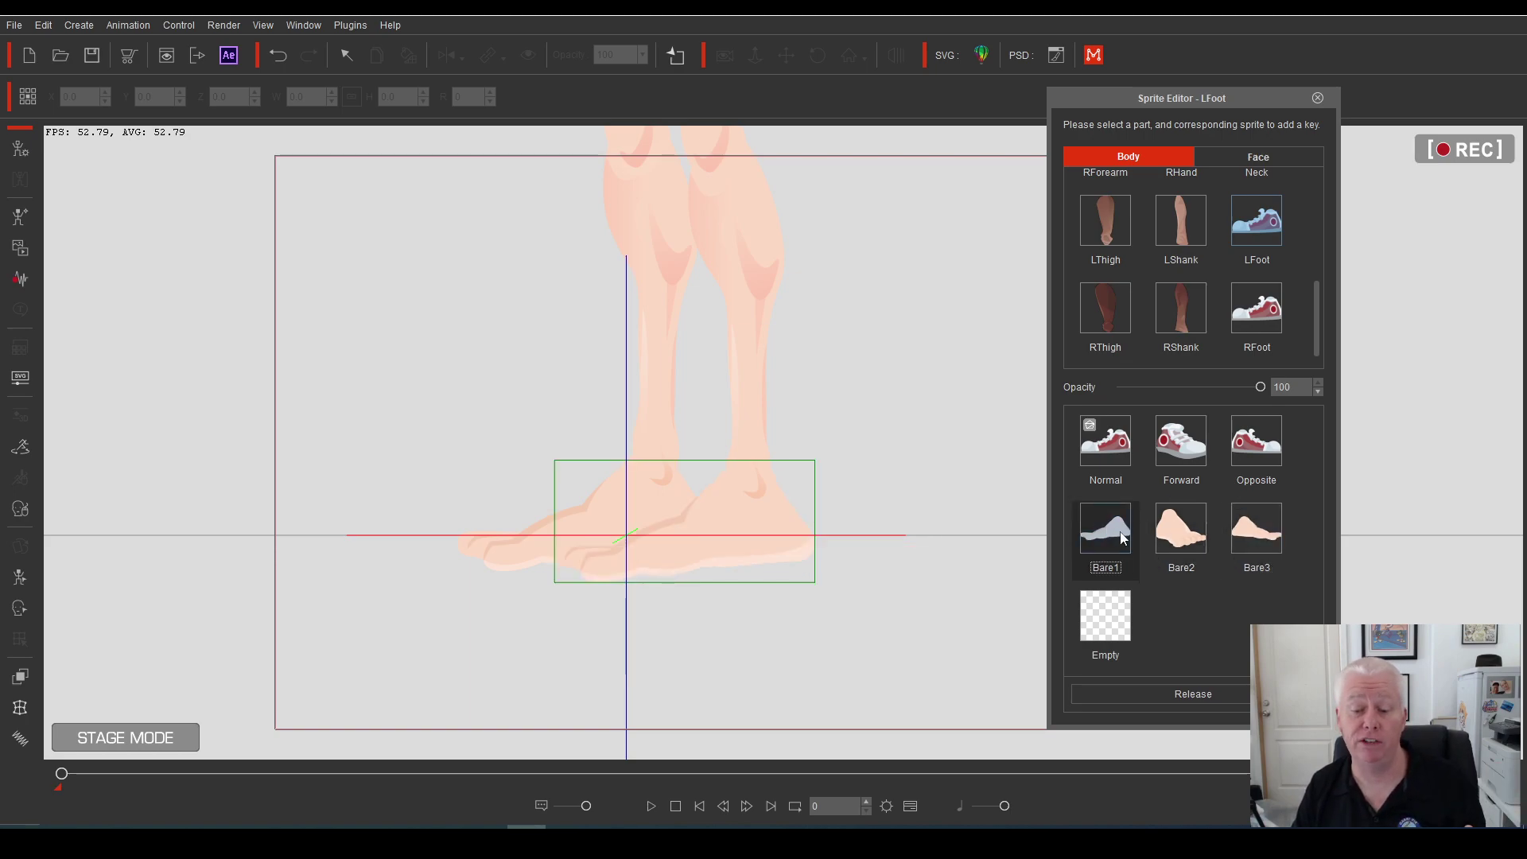
left_click(1270, 539)
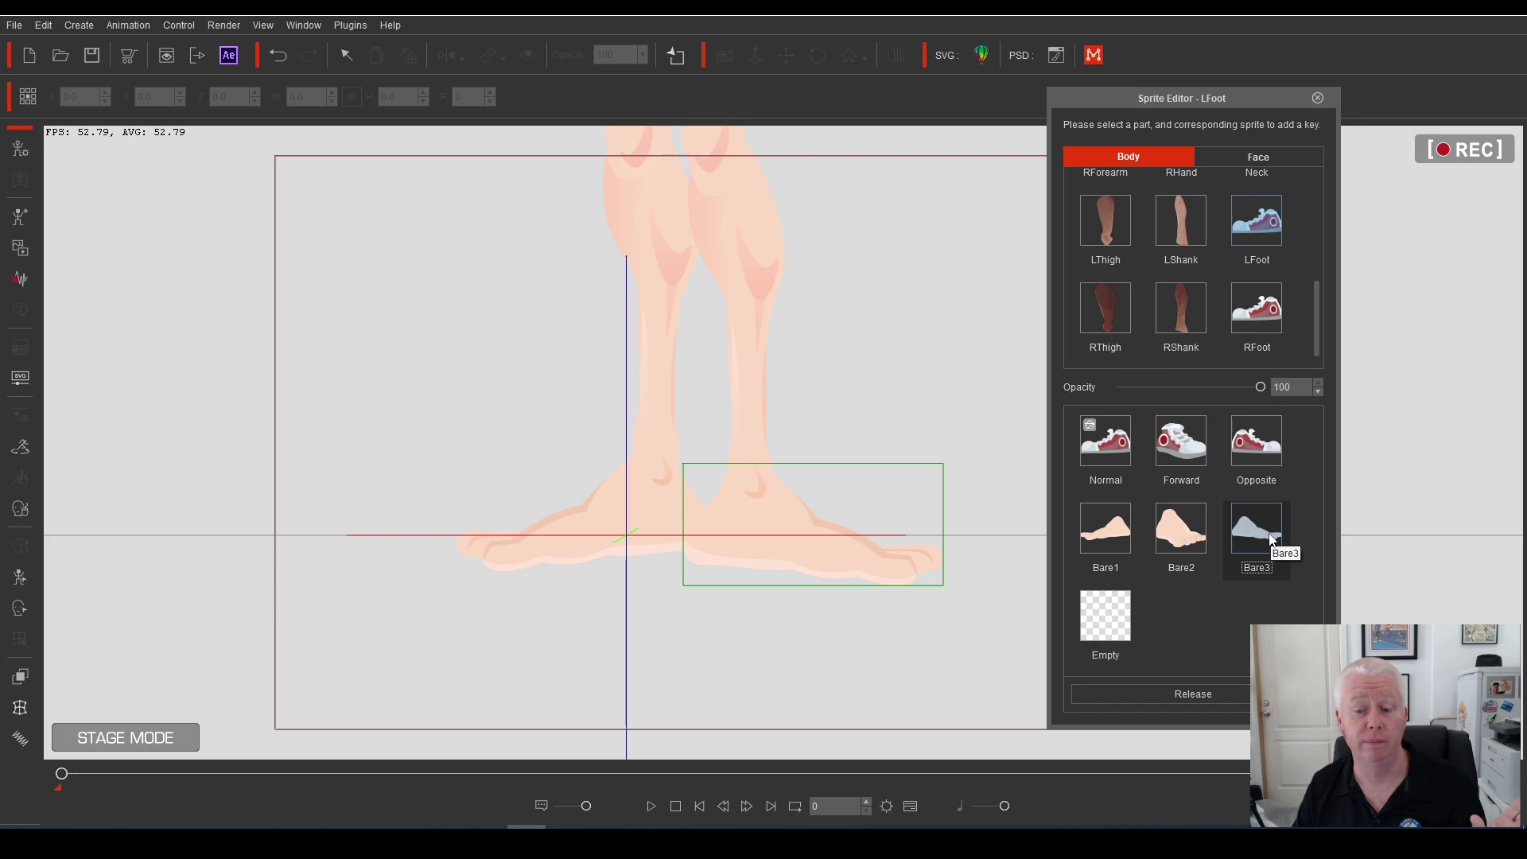
left_click(1181, 547)
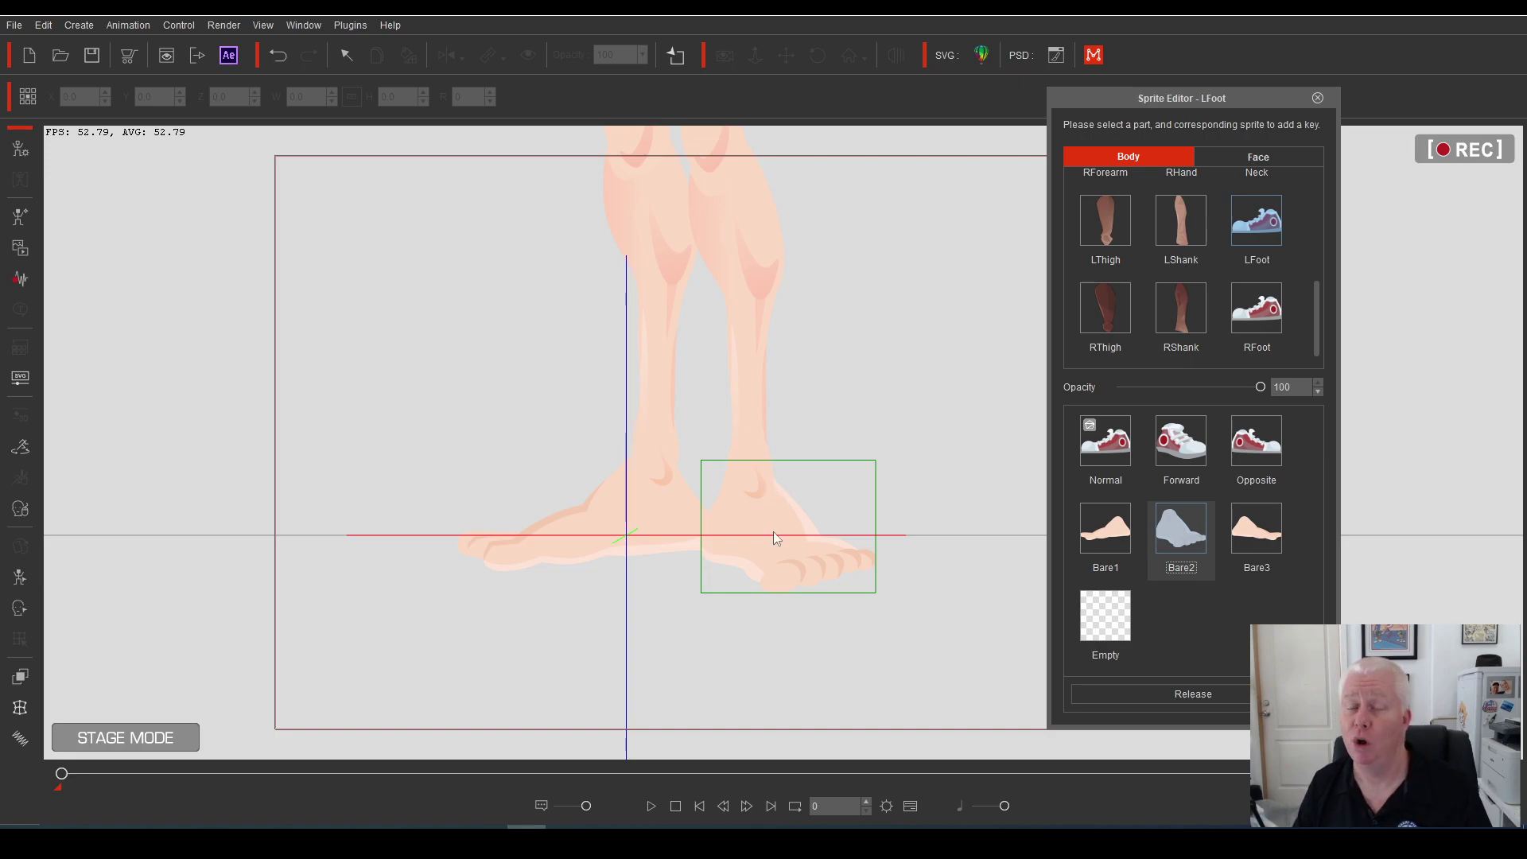
In the Layer Editor, bring LFoot to the front, then select the LShank layer and right foot sprite
left_click(21, 677)
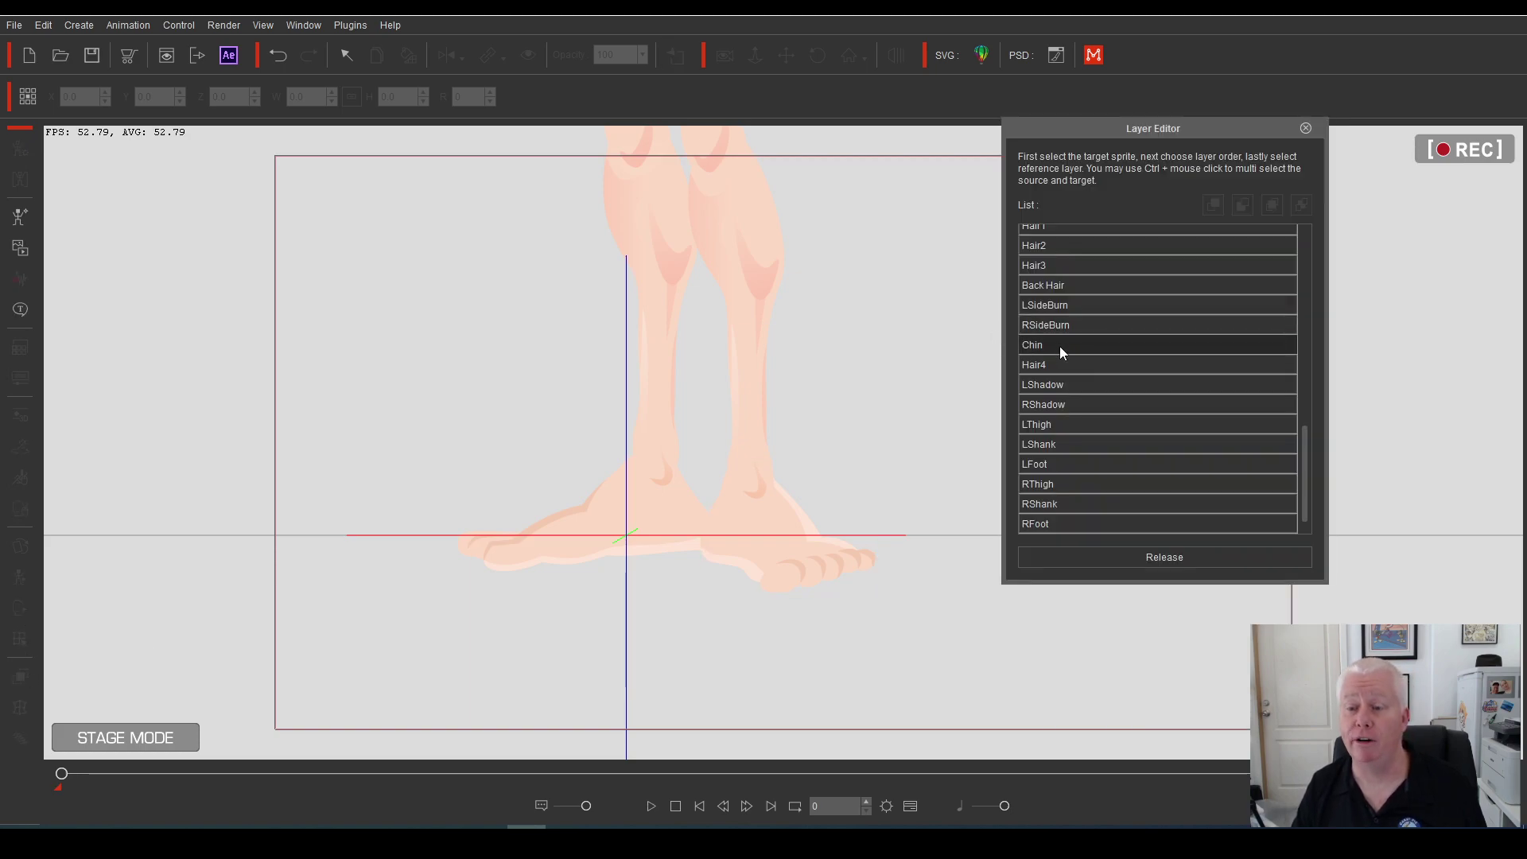
scroll(1090, 381, "up", 5)
scroll(1091, 377, "up", 3)
scroll(1268, 441, "down", 4)
scroll(1273, 358, "up", 3)
scroll(1290, 288, "down", 8)
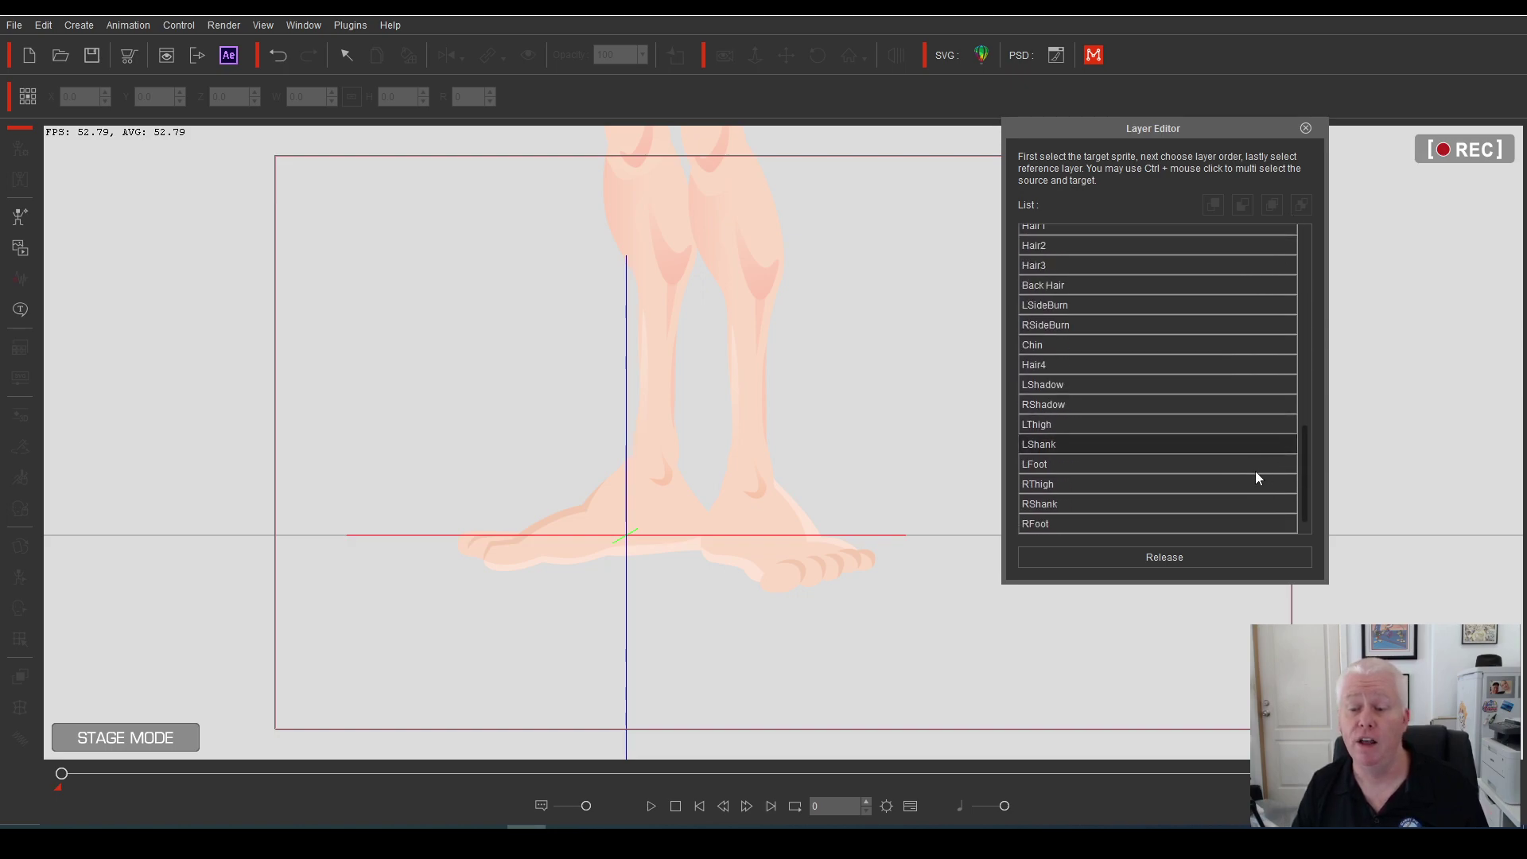
left_click(1041, 465)
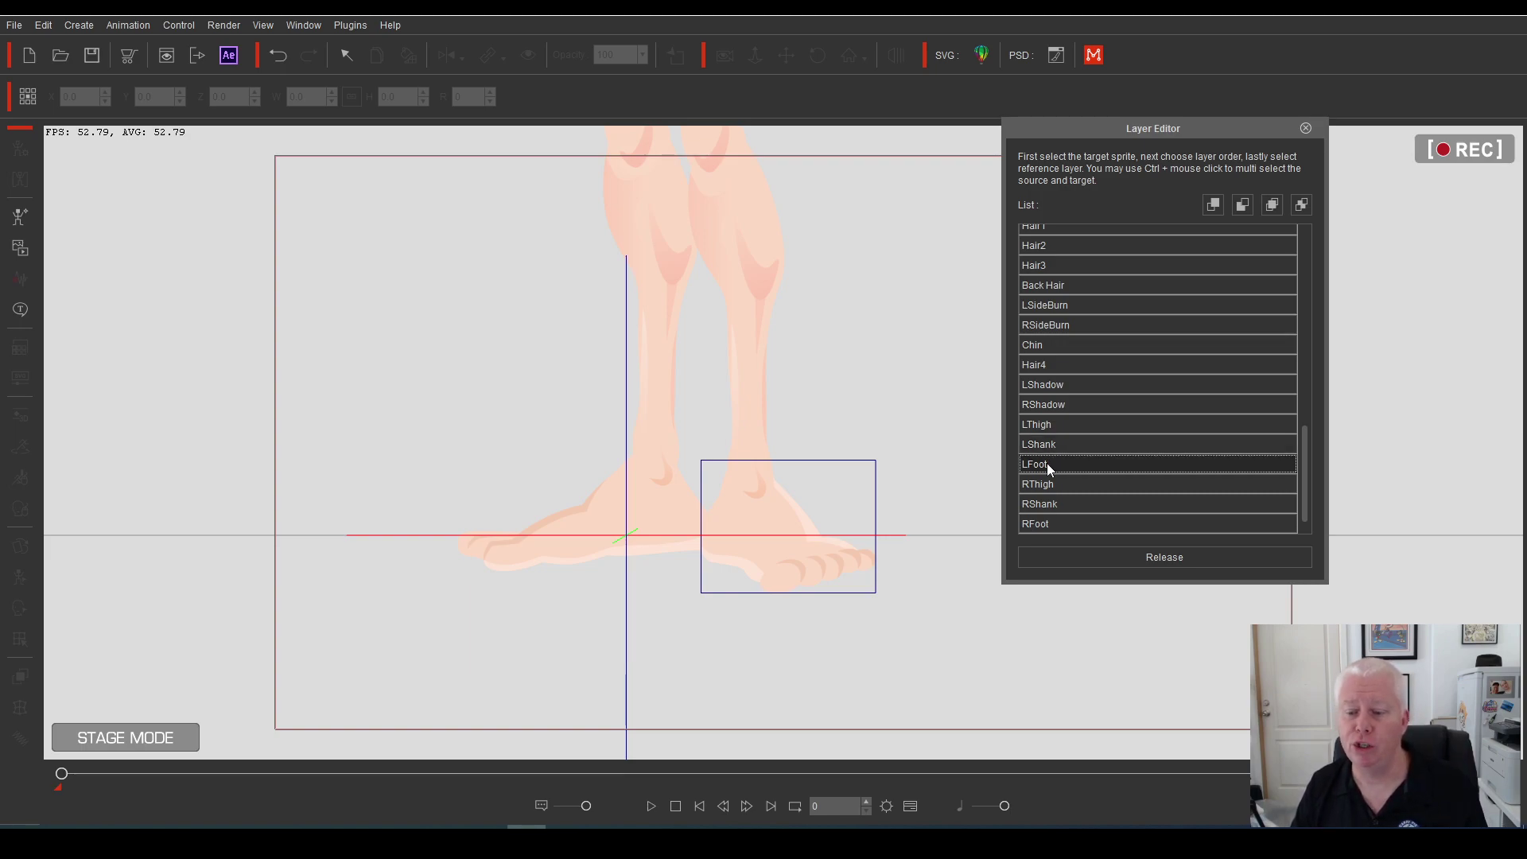
left_click(1214, 207)
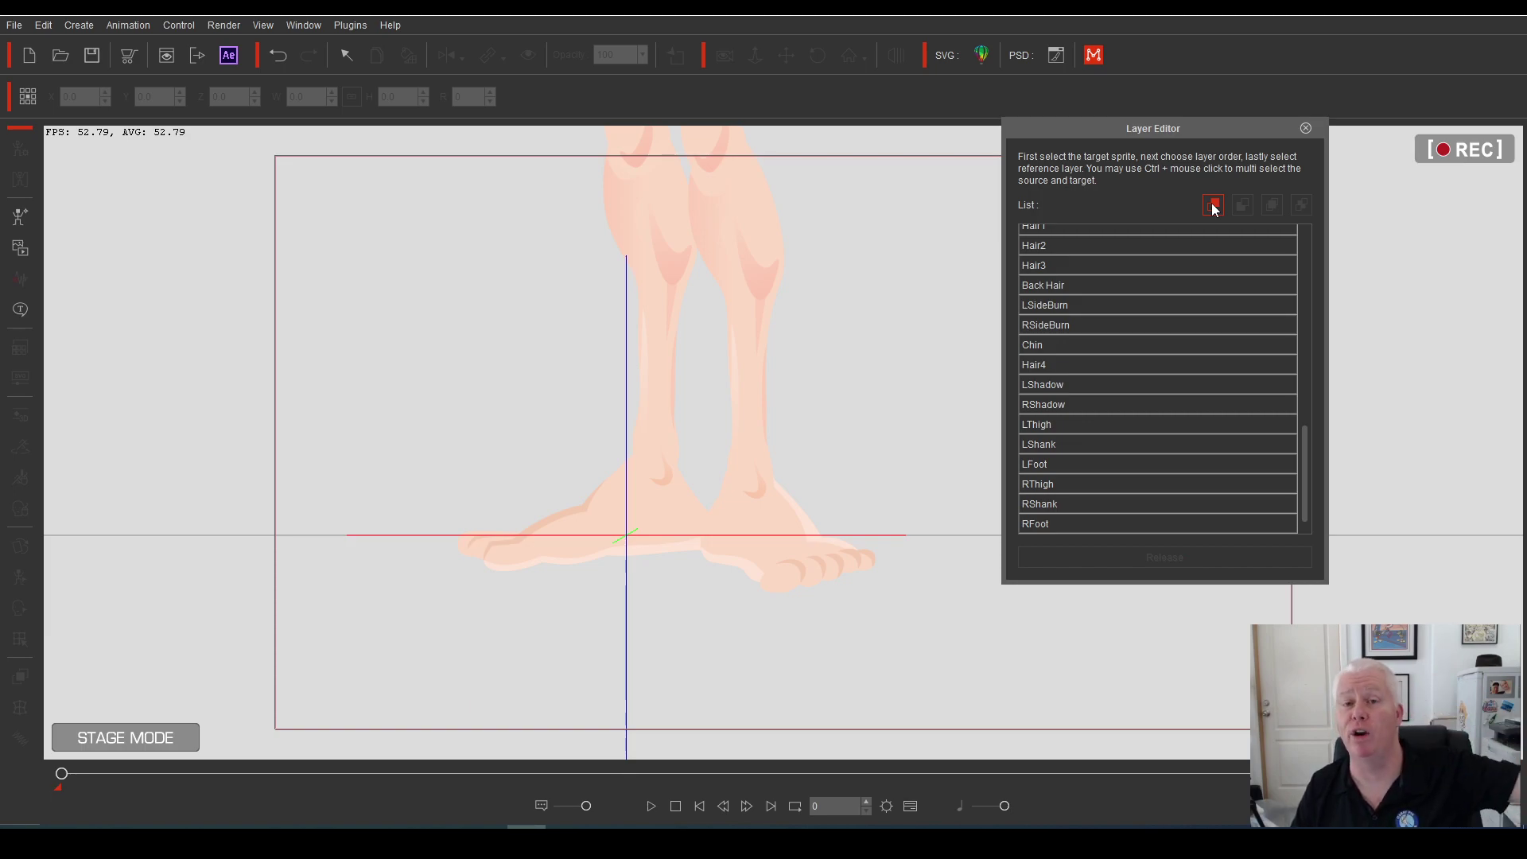
left_click(1047, 444)
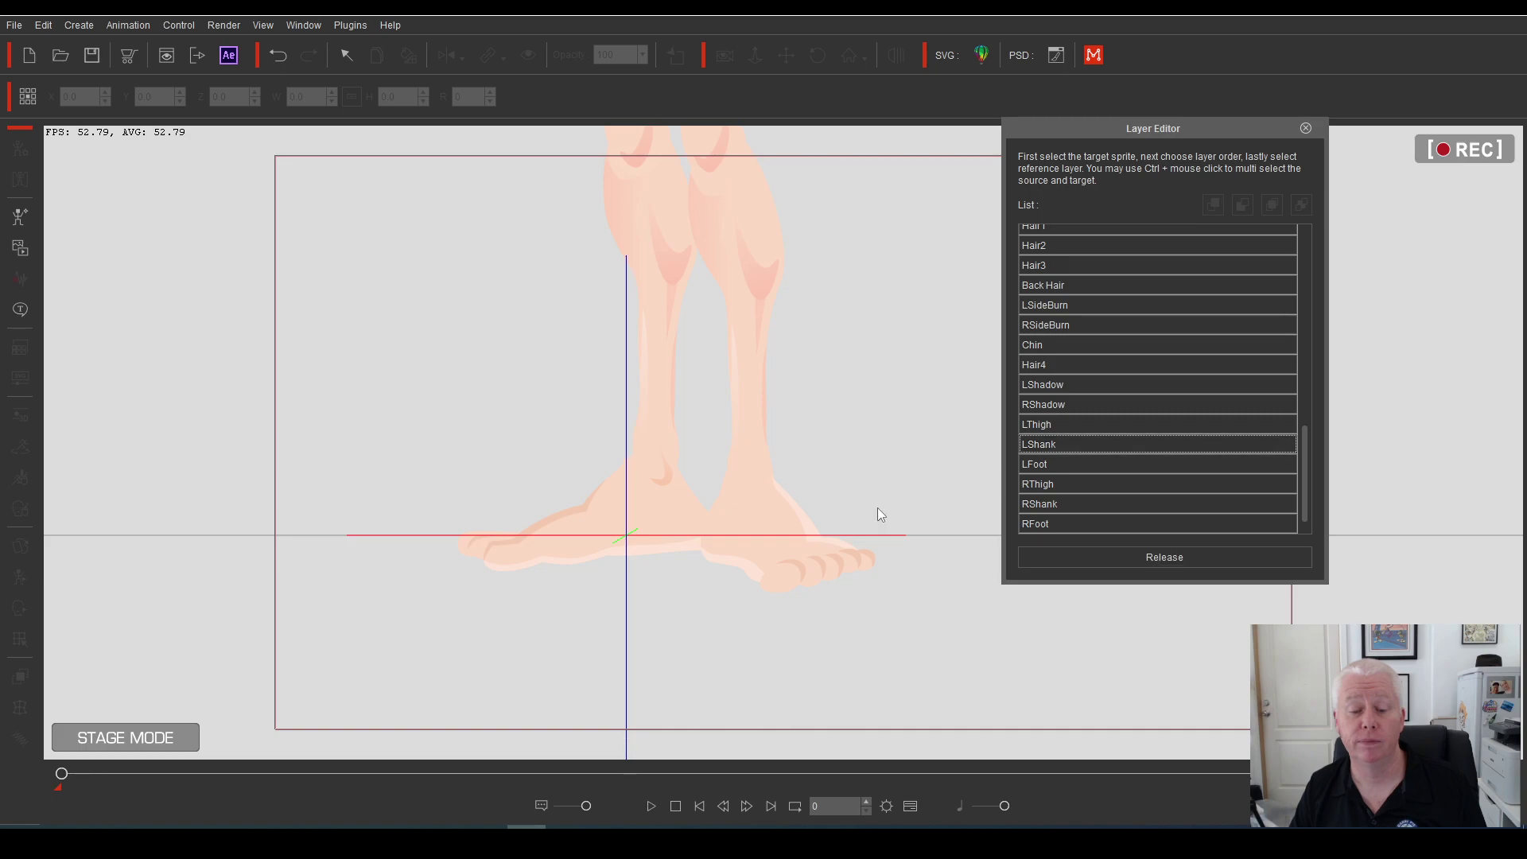
left_click(786, 541)
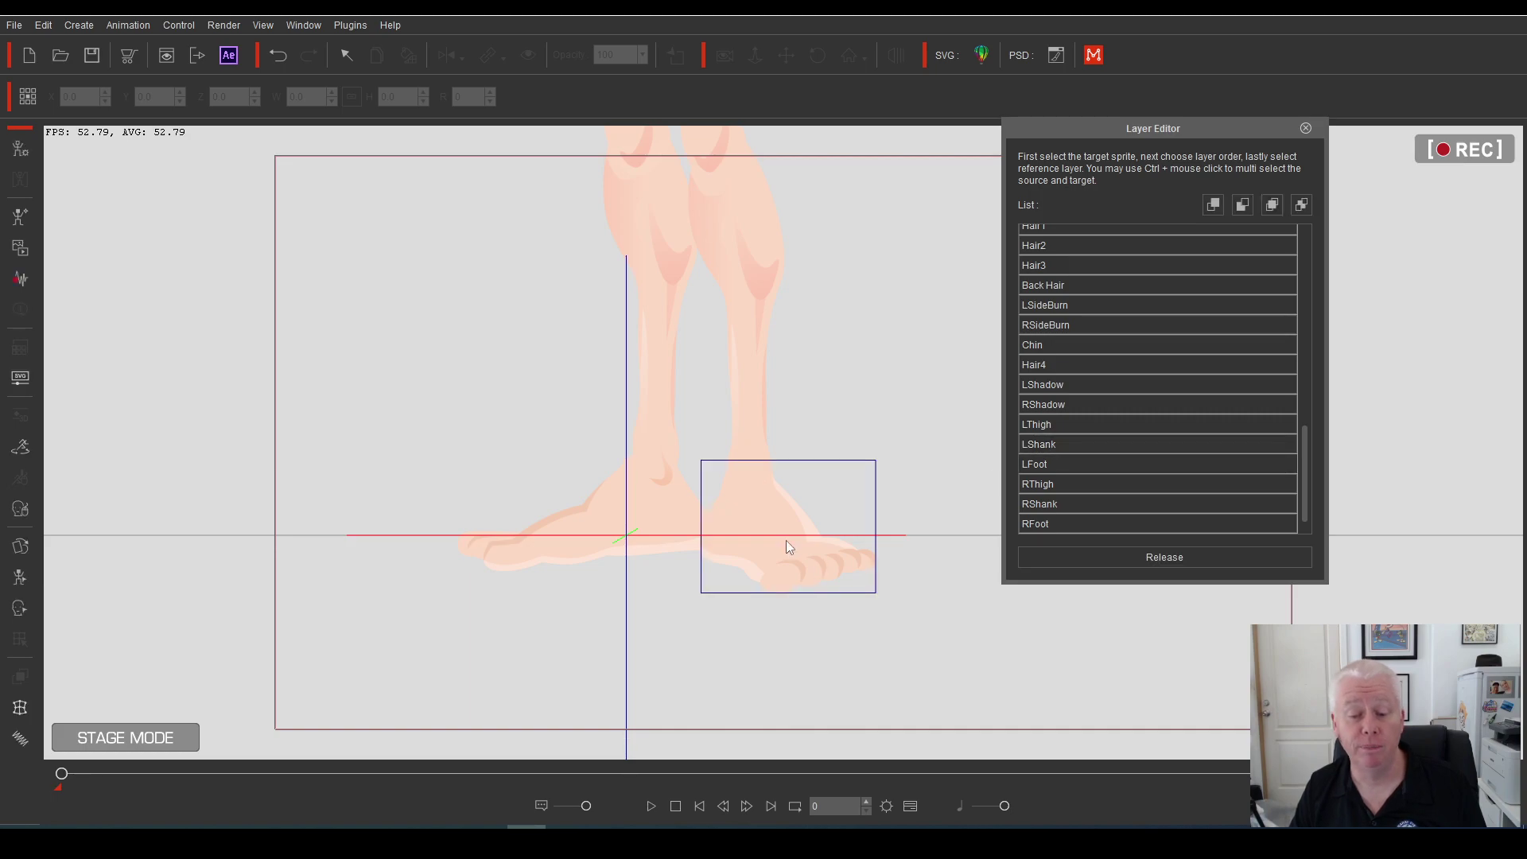
Close the Layer Editor and zoom the stage in until Melvin's head fills the view
left_click(1306, 128)
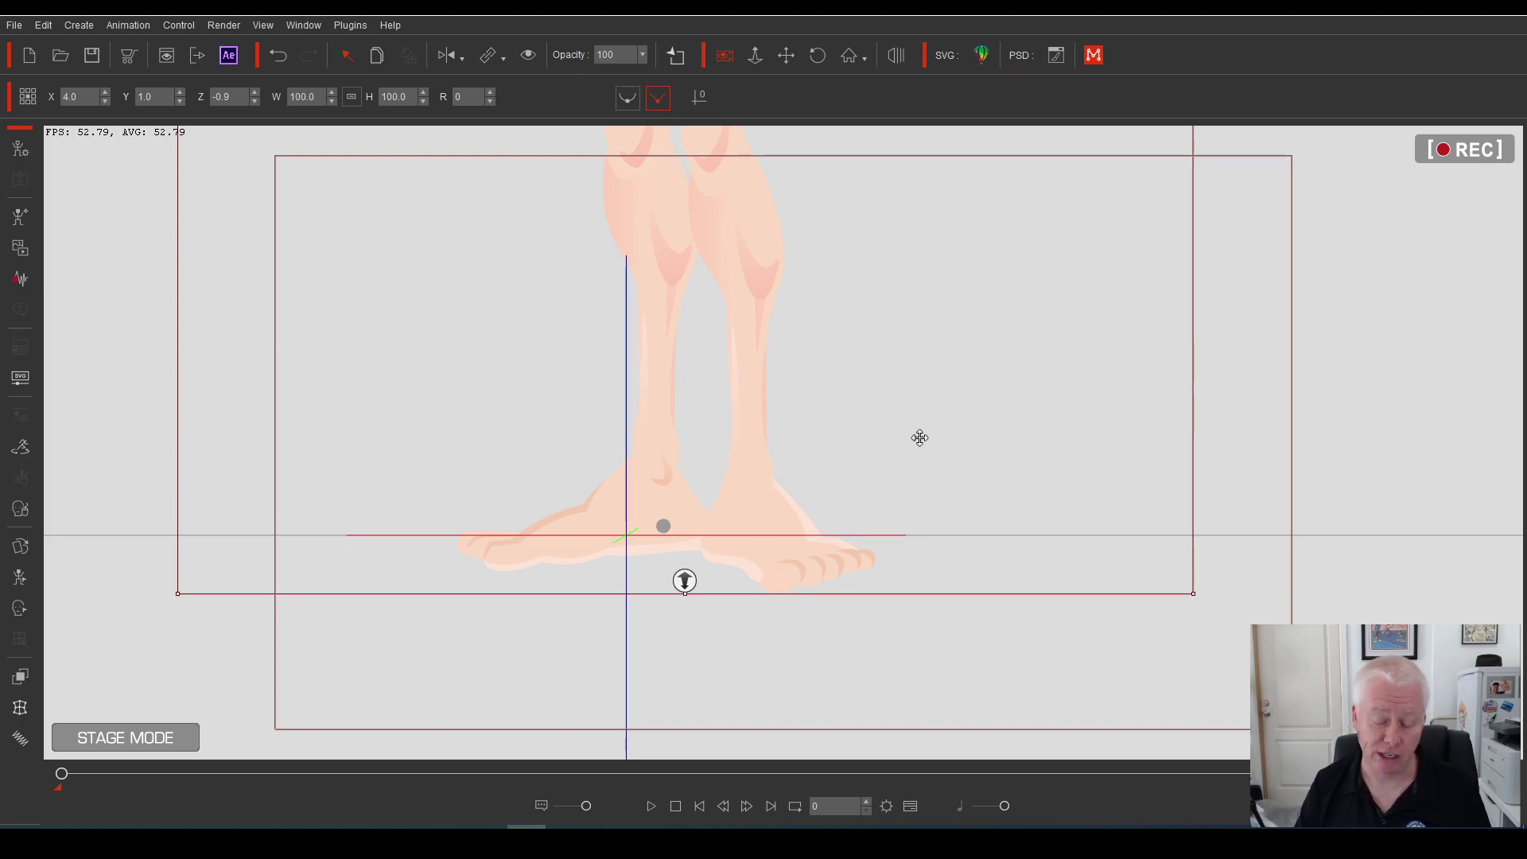
scroll(817, 455, "down", 5)
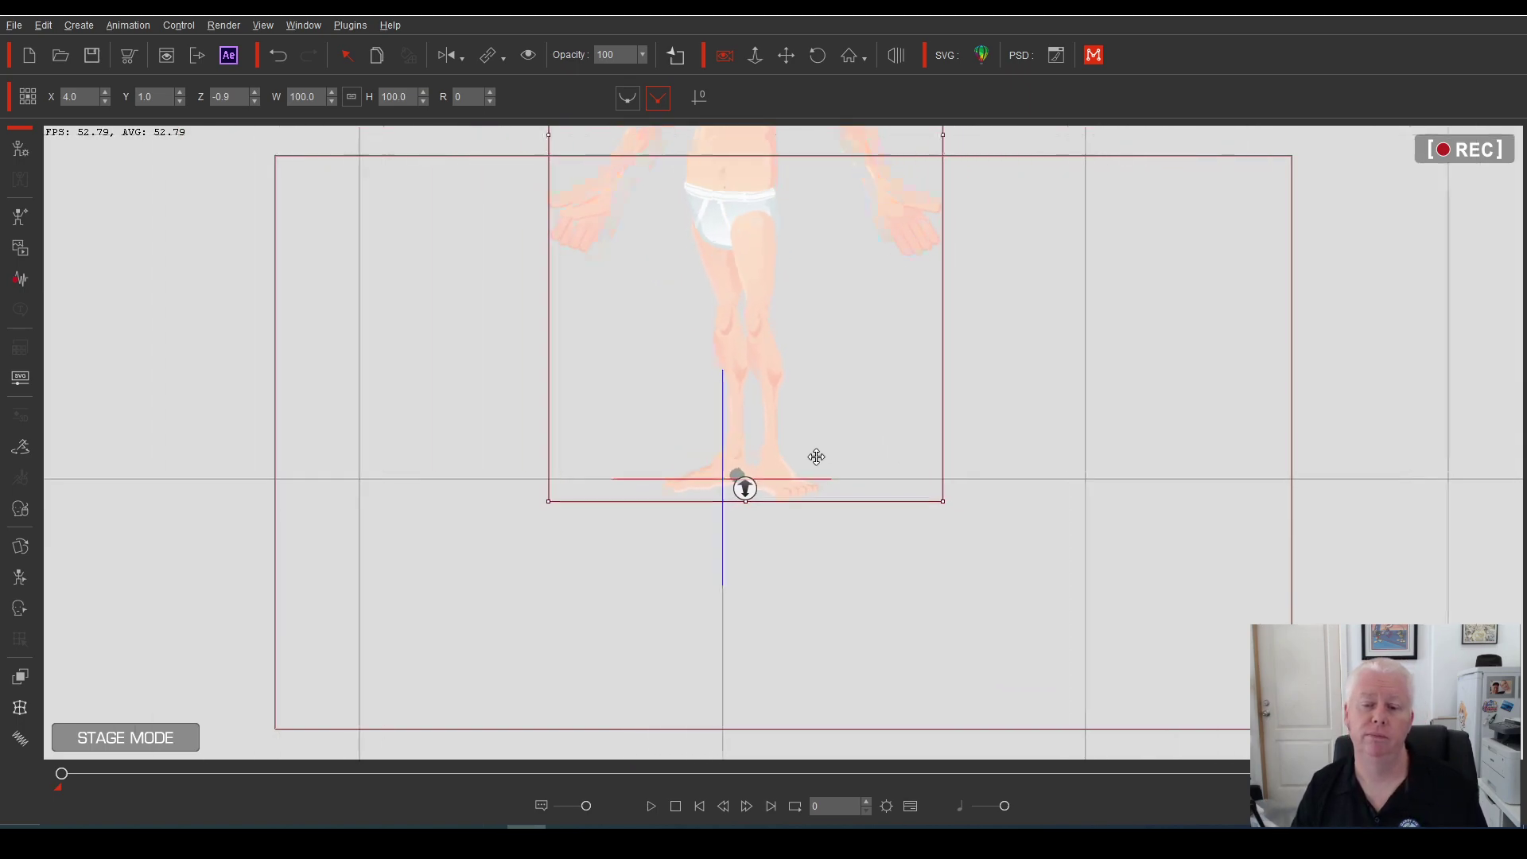
scroll(817, 455, "up", 3)
scroll(799, 455, "down", 2)
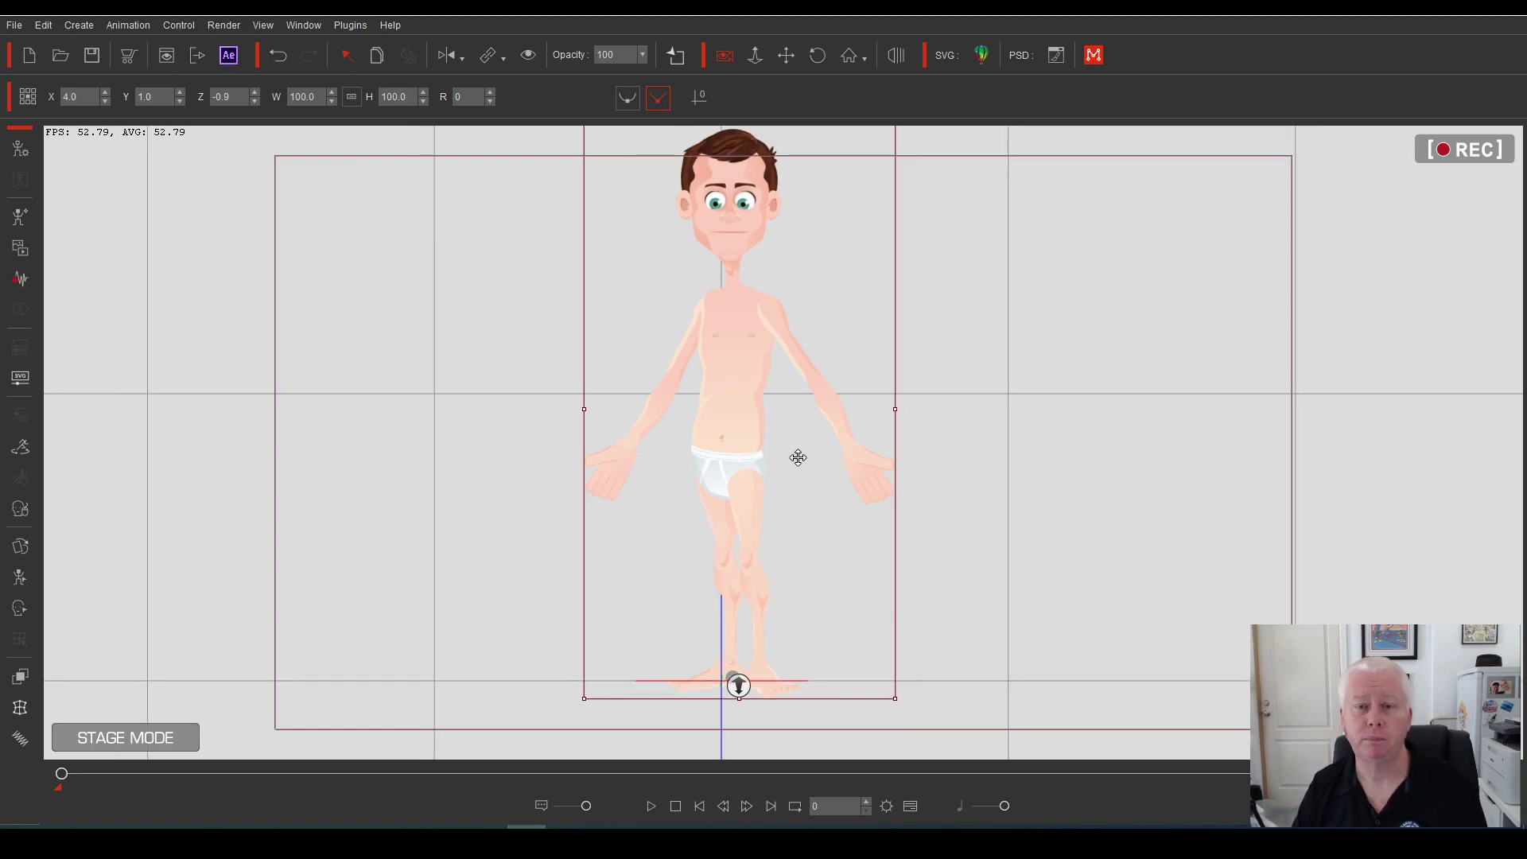
scroll(761, 304, "up", 1)
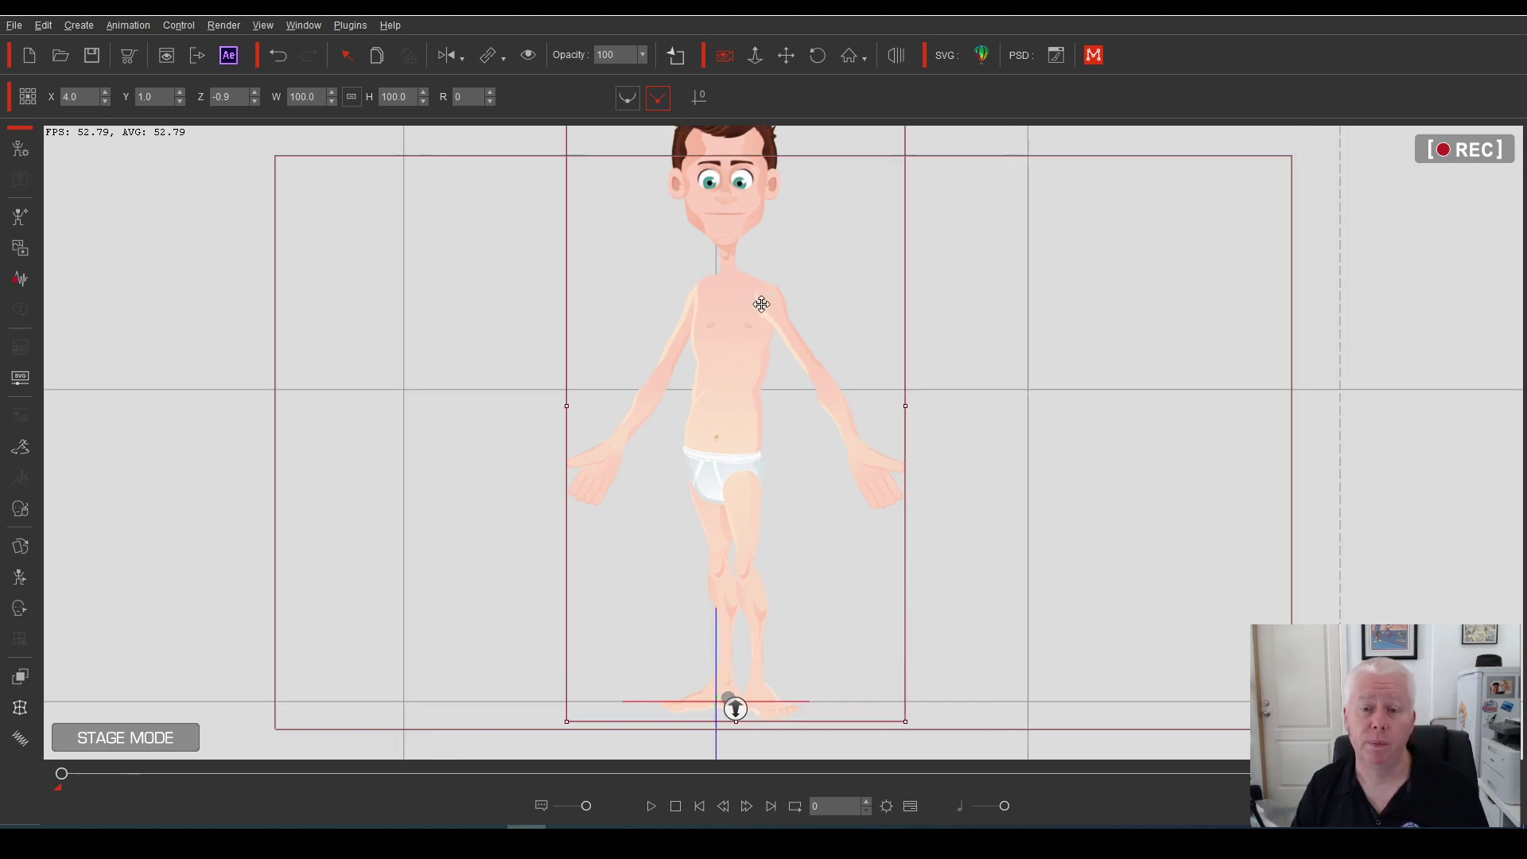
scroll(761, 304, "up", 5)
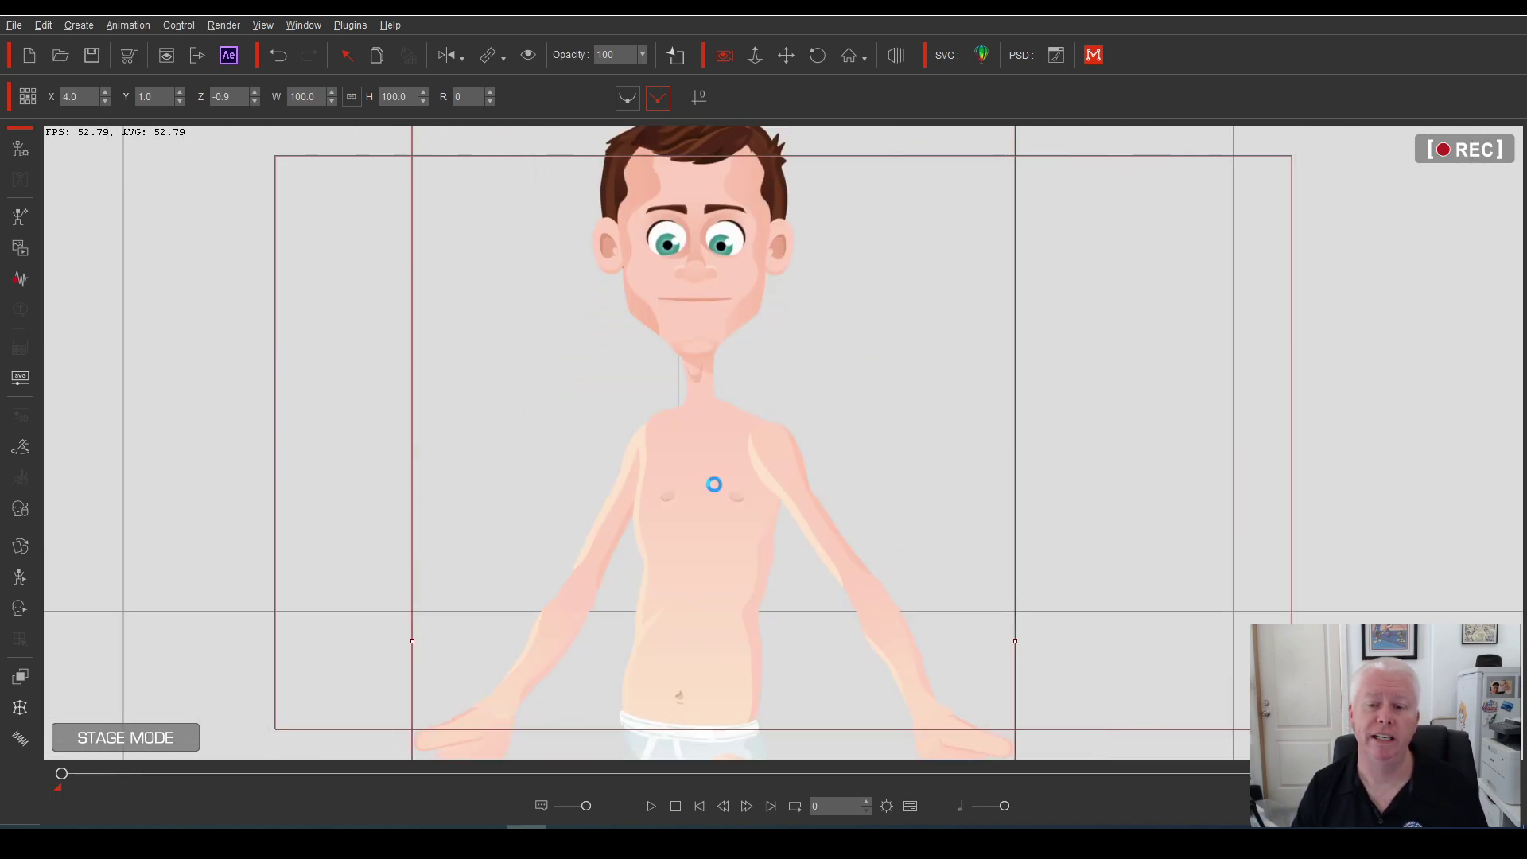
left_click_drag(756, 375, 801, 454)
scroll(790, 480, "up", 4)
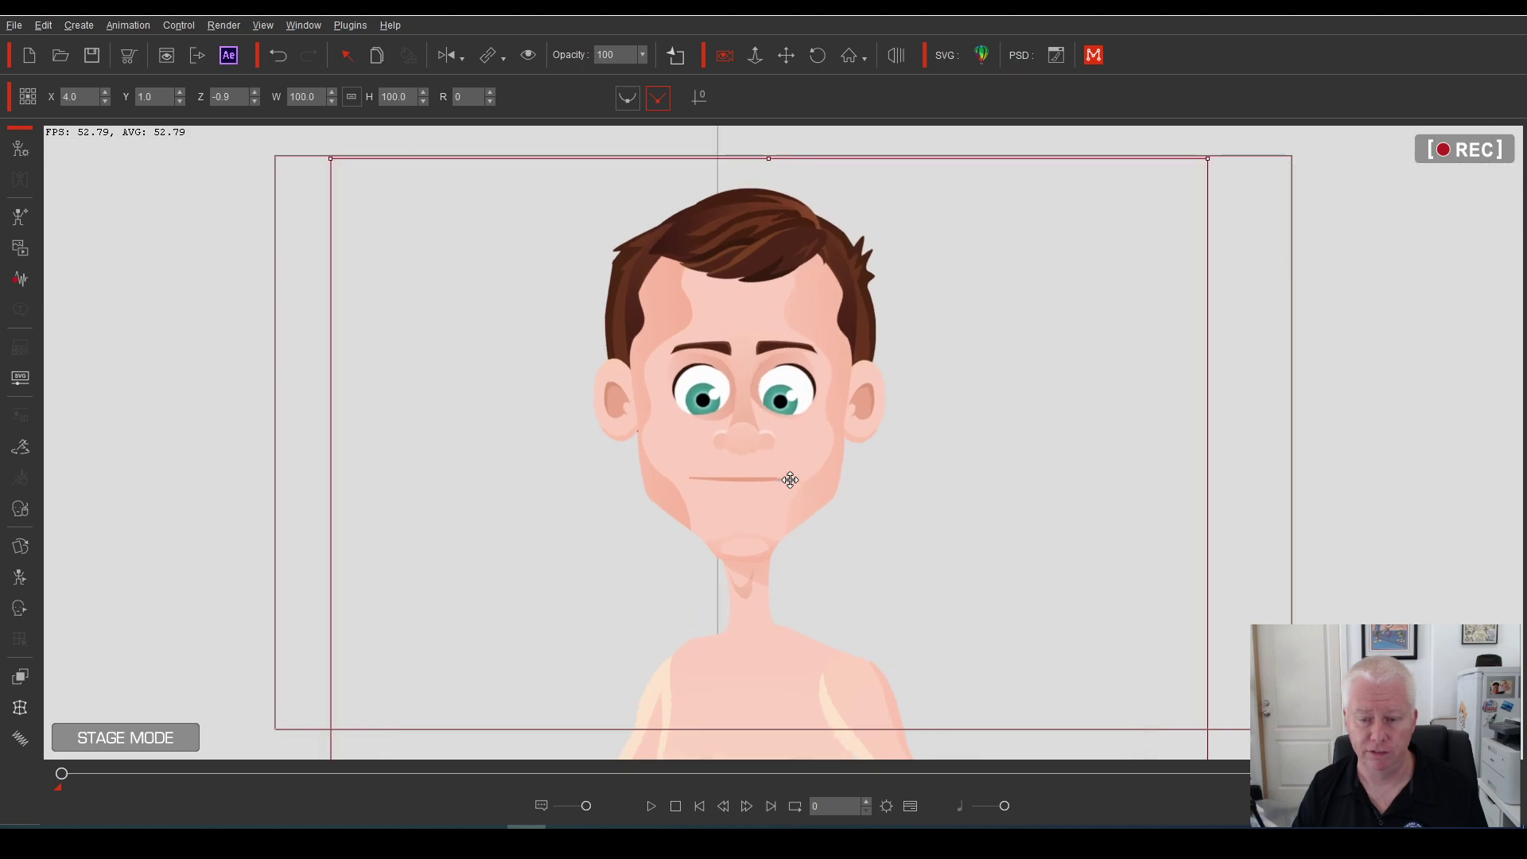
scroll(791, 478, "up", 2)
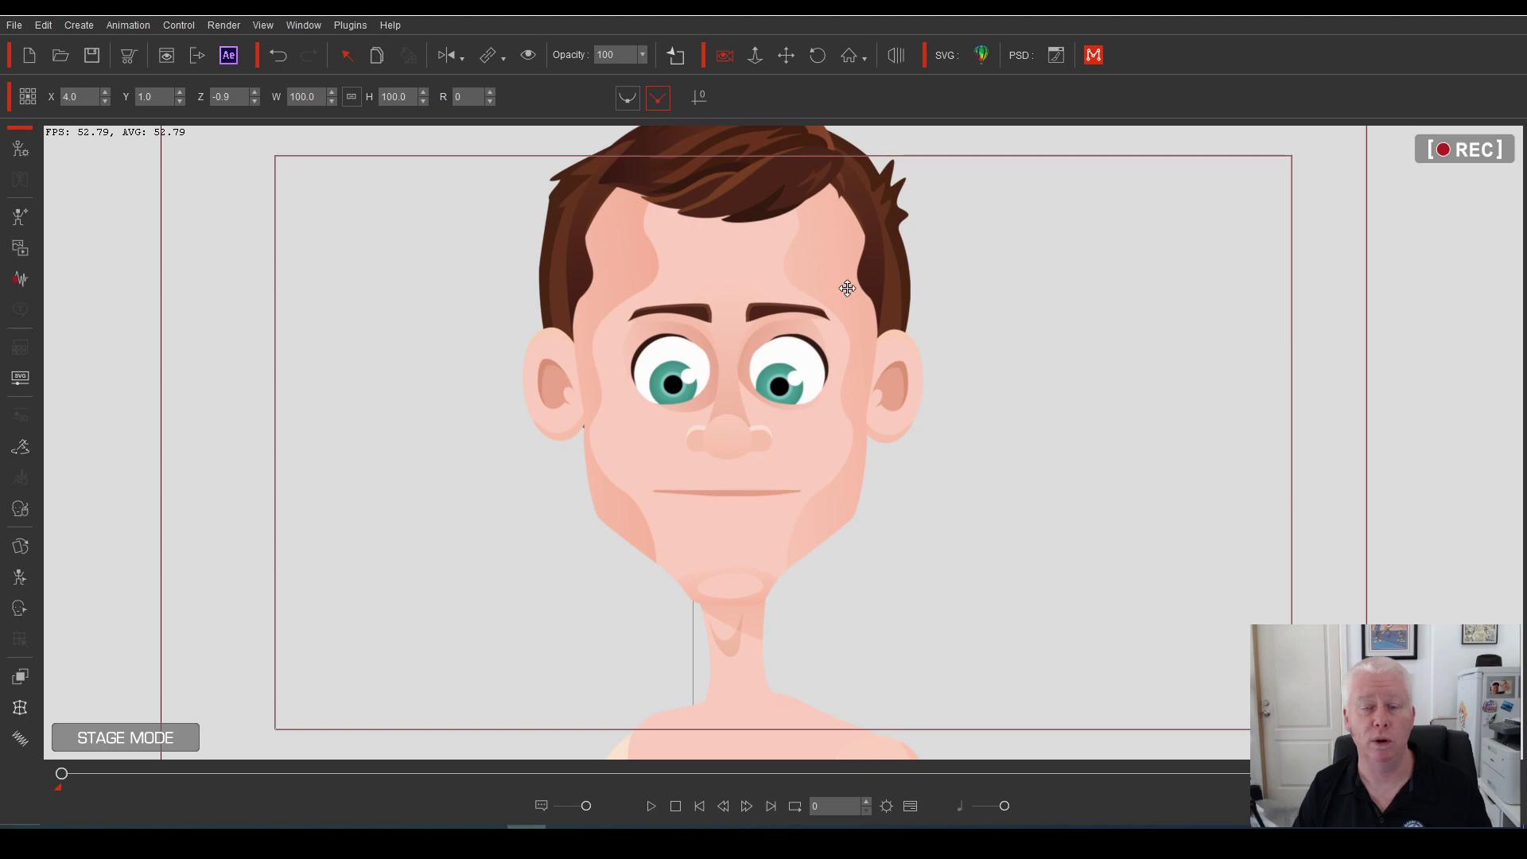
Expand Body > Skin > SkinSideShadow in SVG Color Adjustment
left_click(20, 378)
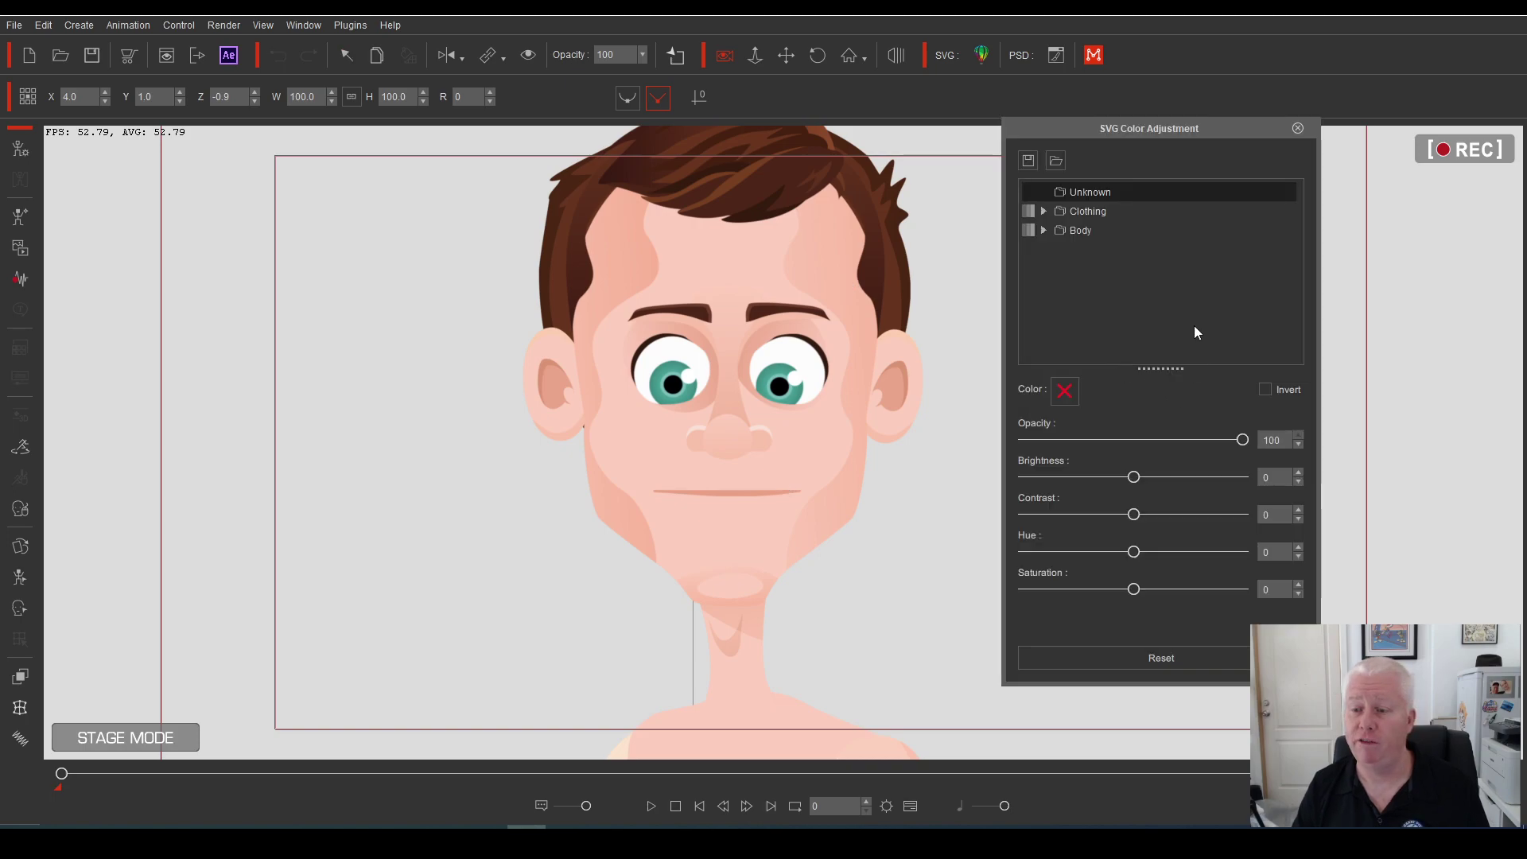
left_click(1043, 230)
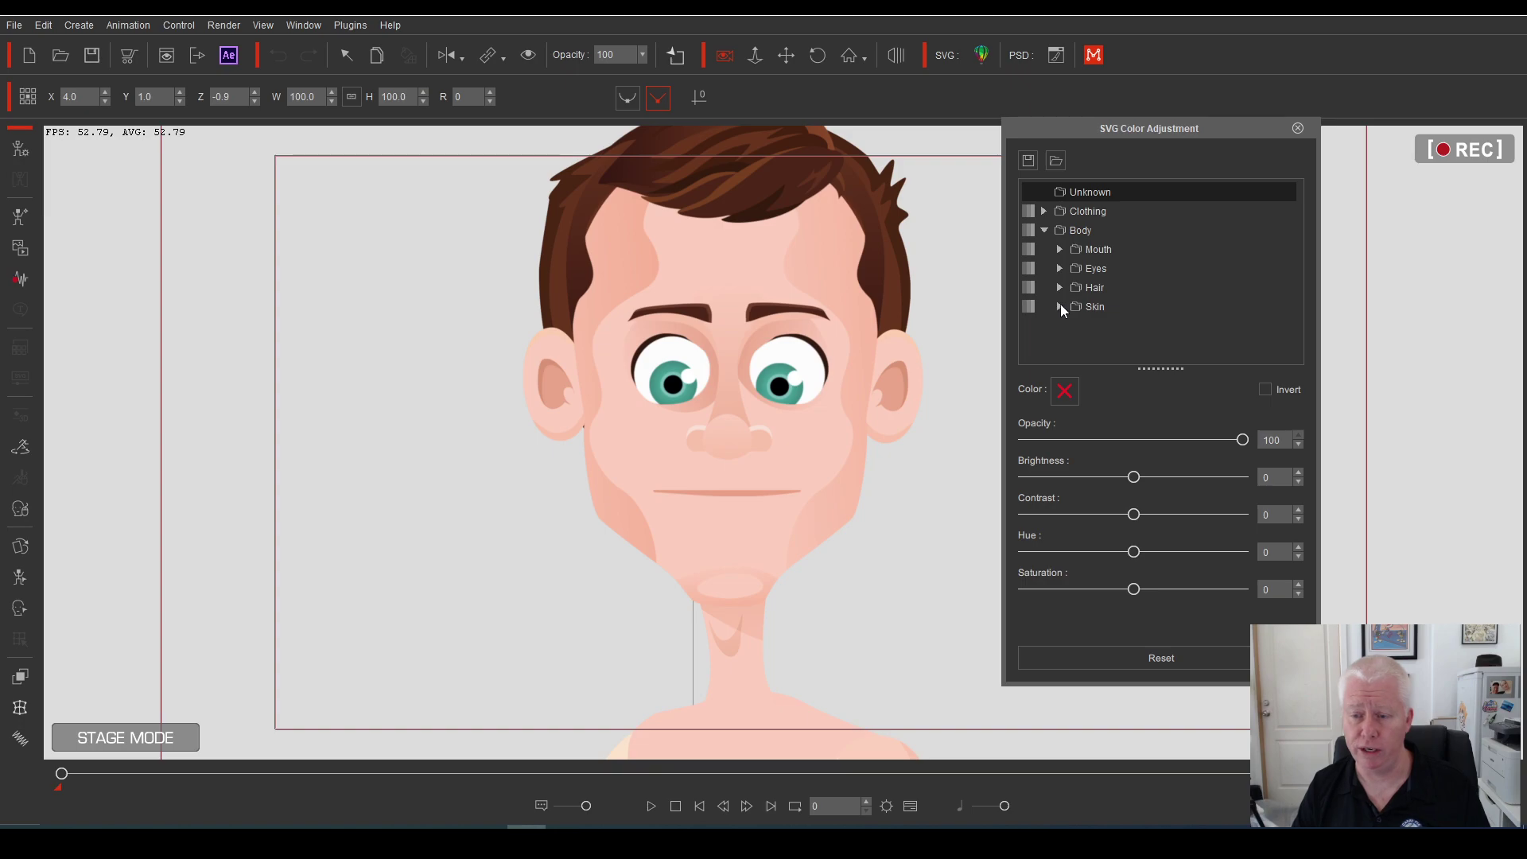
left_click(1060, 306)
scroll(1157, 326, "down", 1)
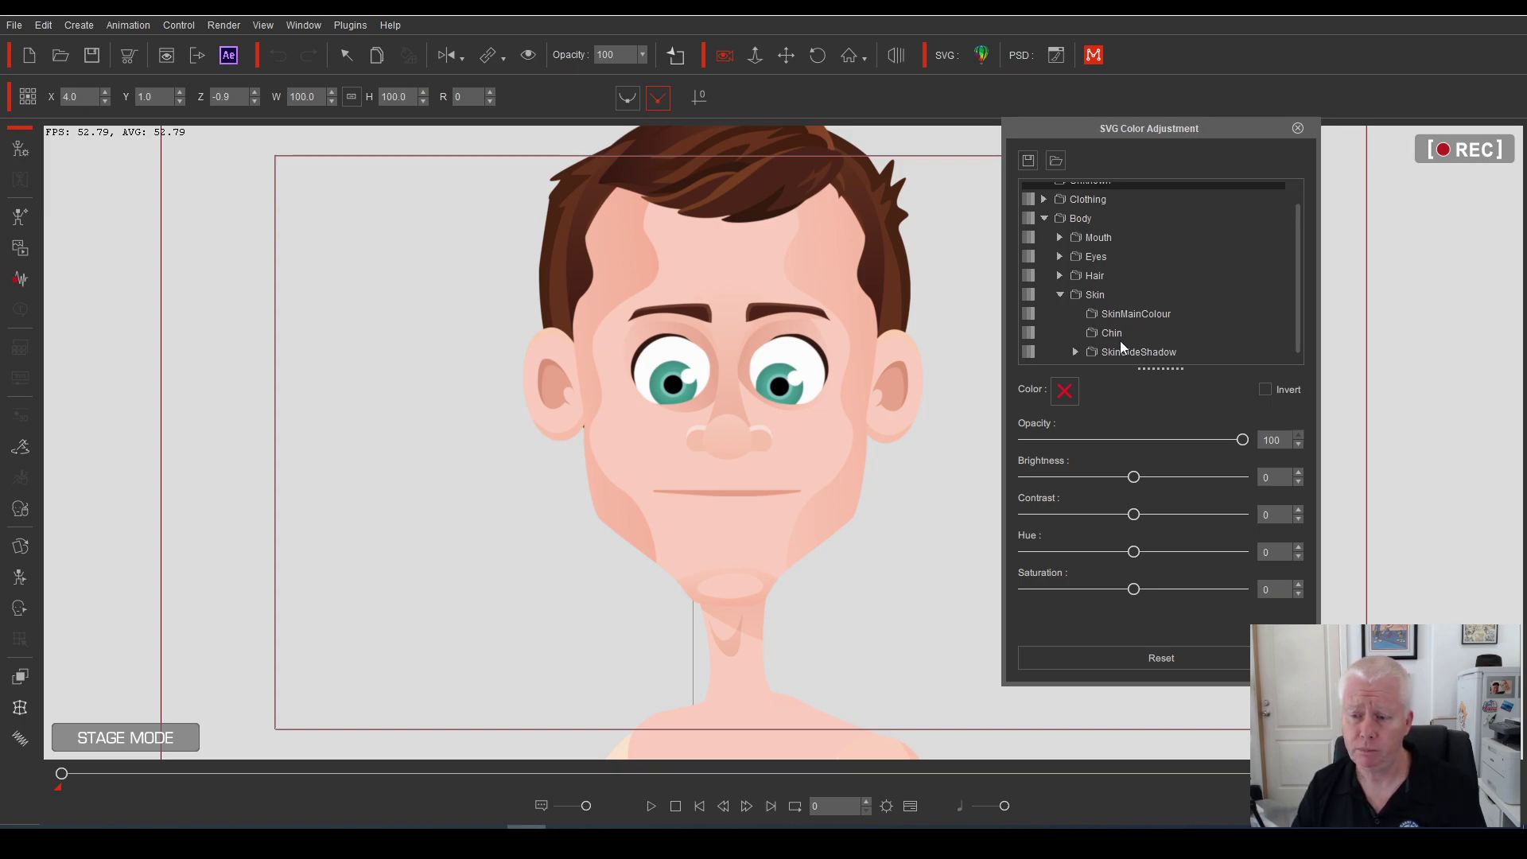
left_click(1075, 351)
scroll(1140, 336, "down", 2)
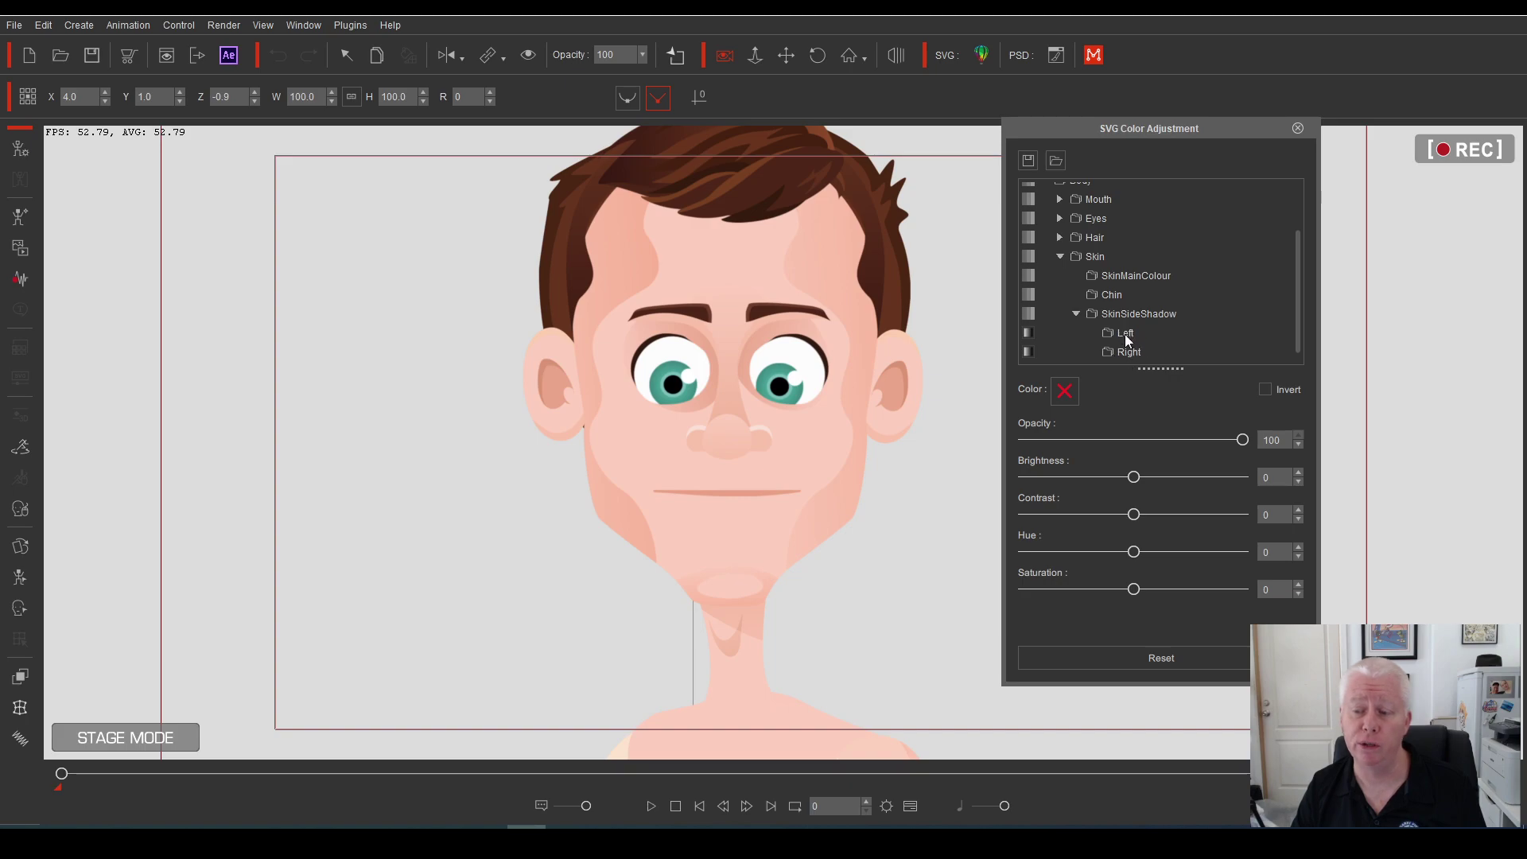
Lower the side shadows' opacity, ending with the Left shadow at 67 and Right at 41
left_click(1125, 335)
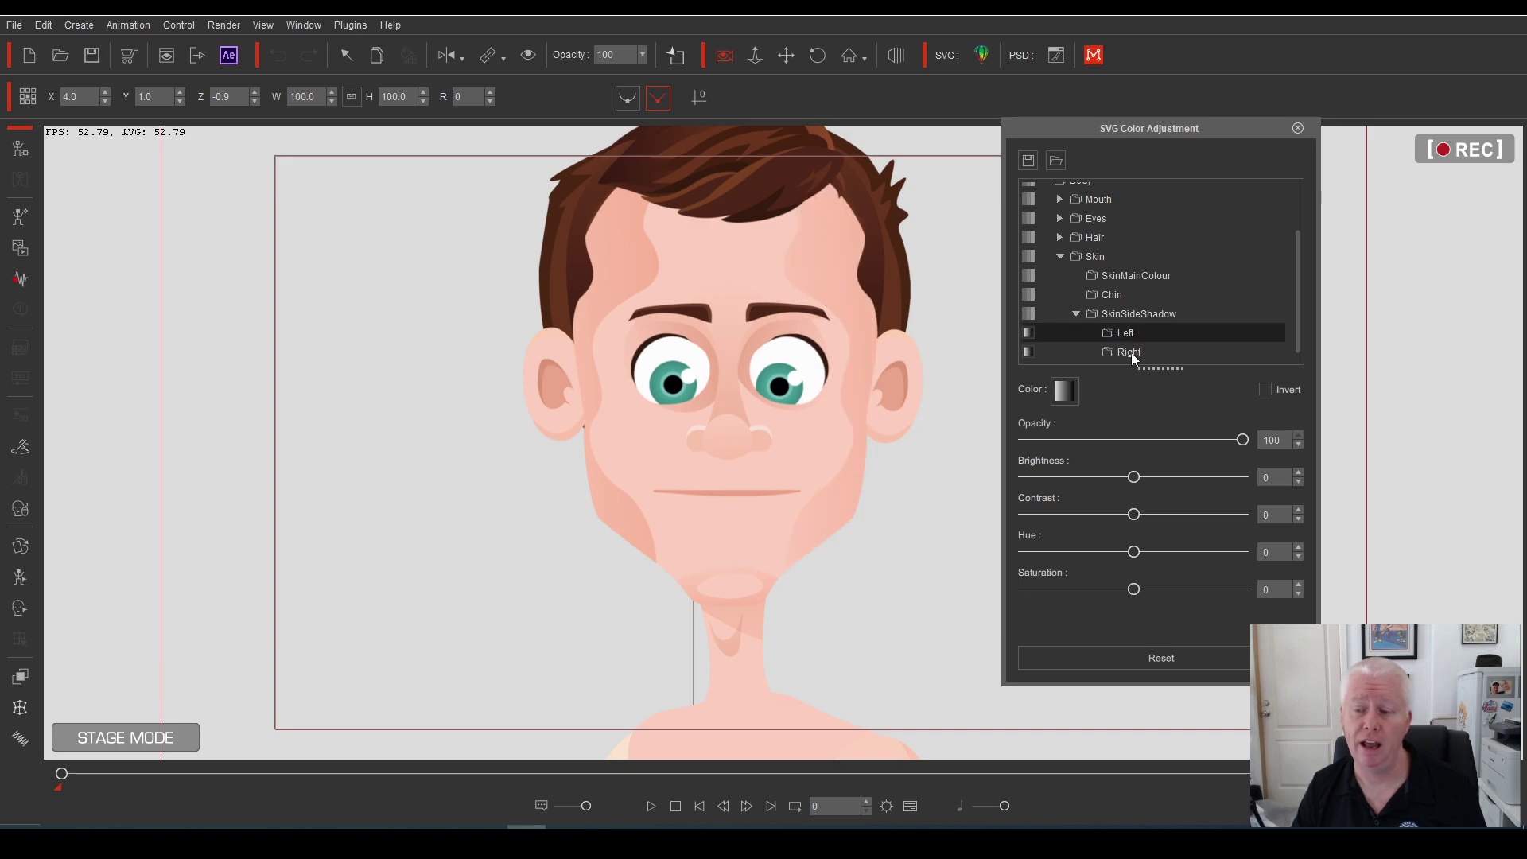
left_click(1131, 352)
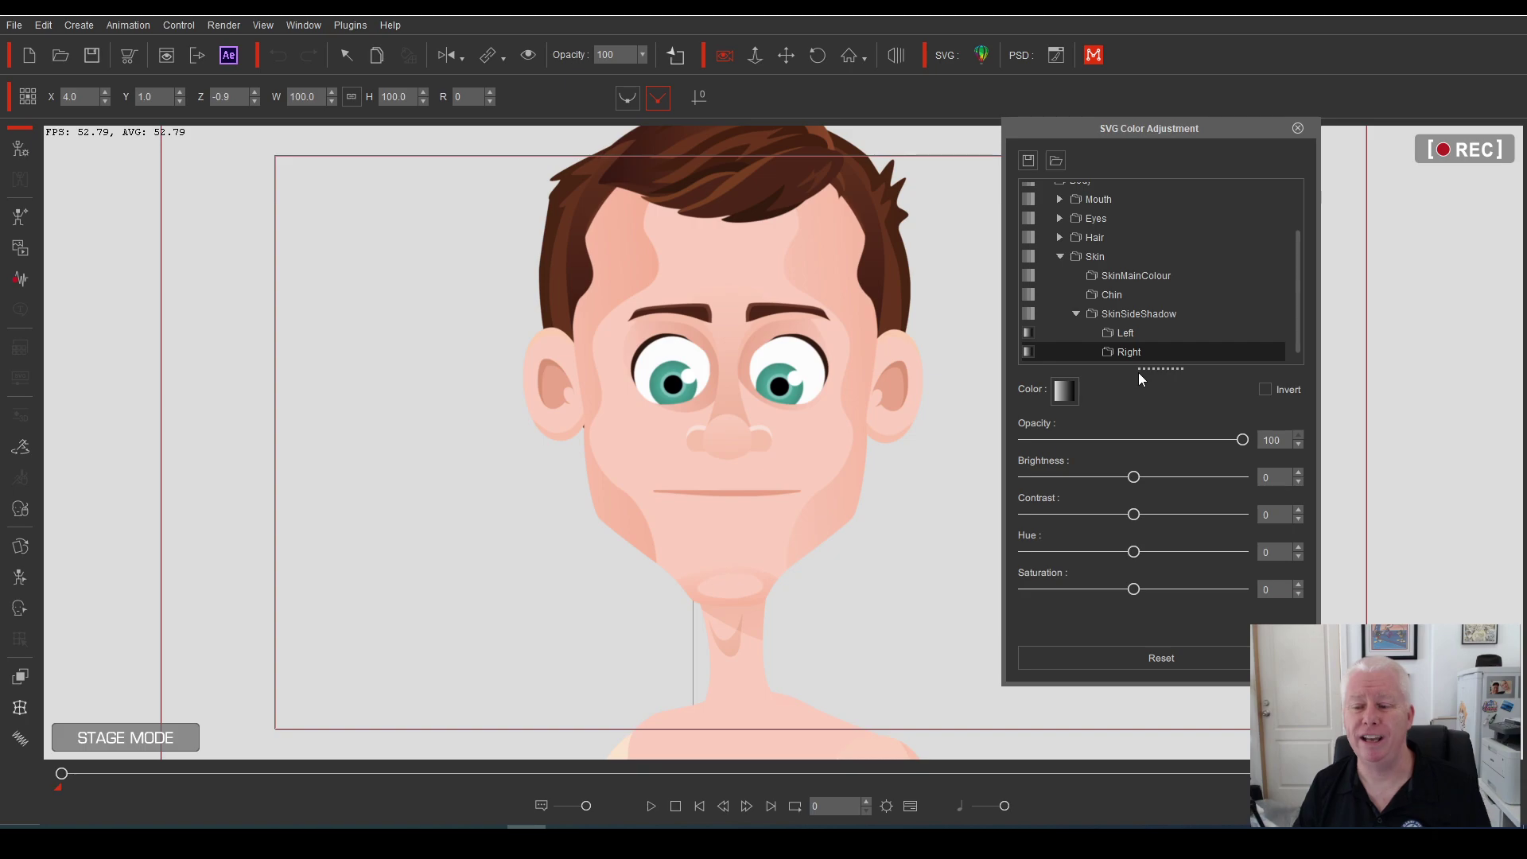
left_click(1136, 313)
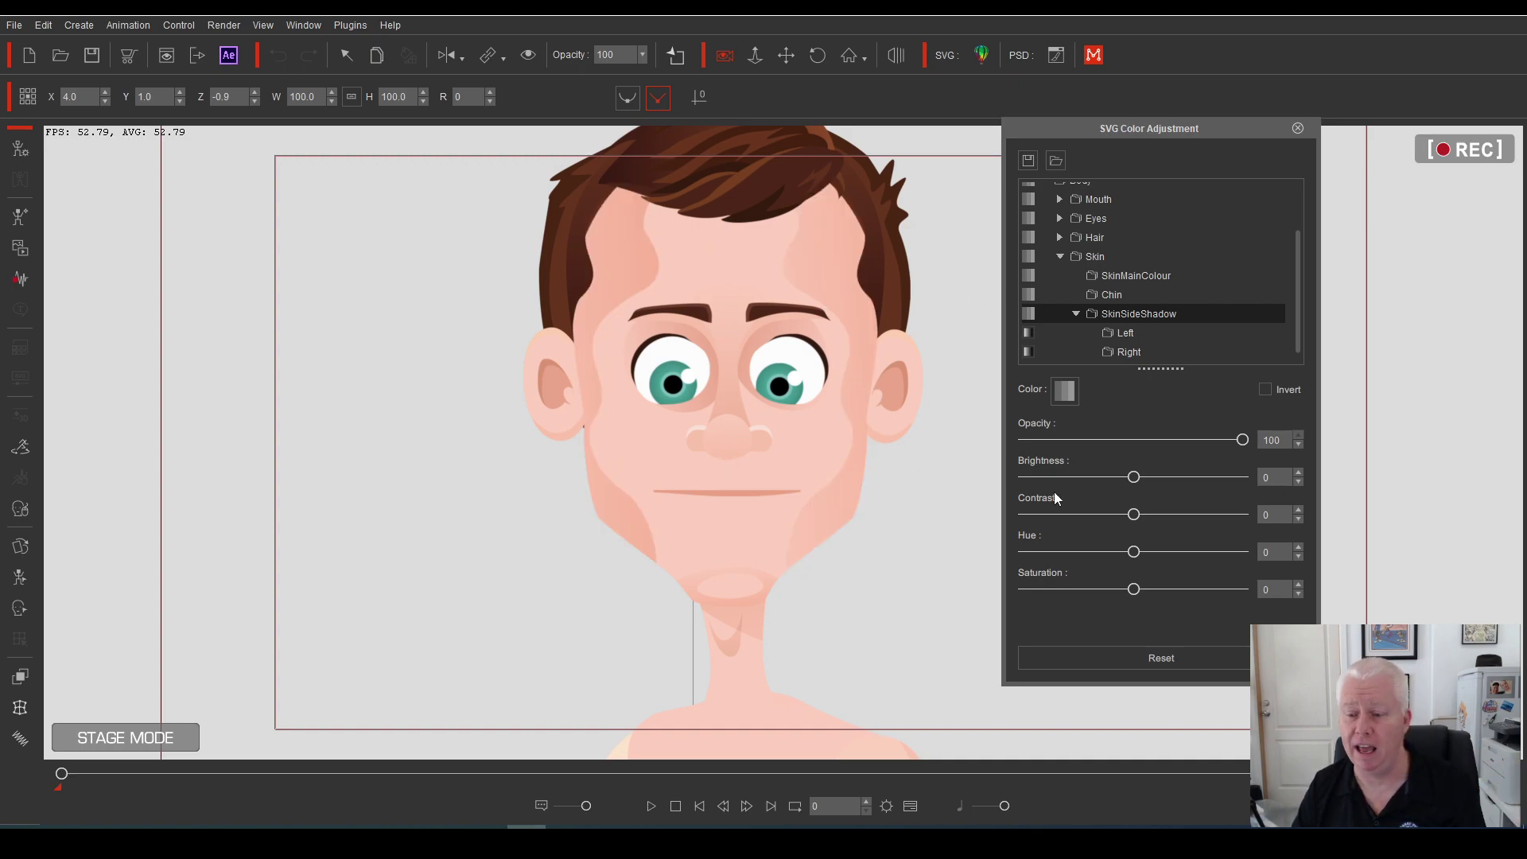
left_click(1177, 439)
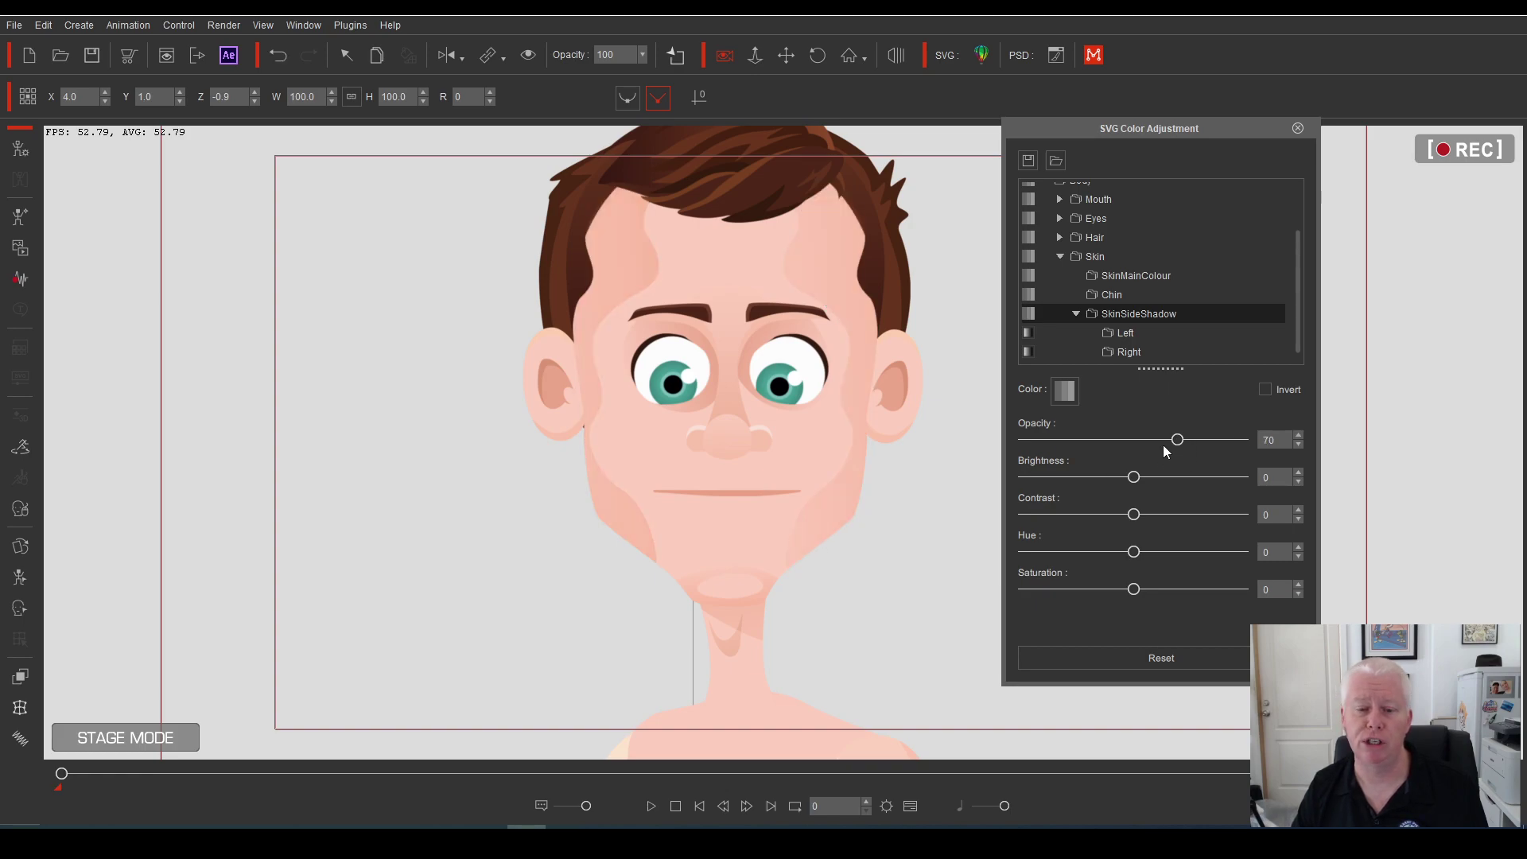
left_click(1134, 439)
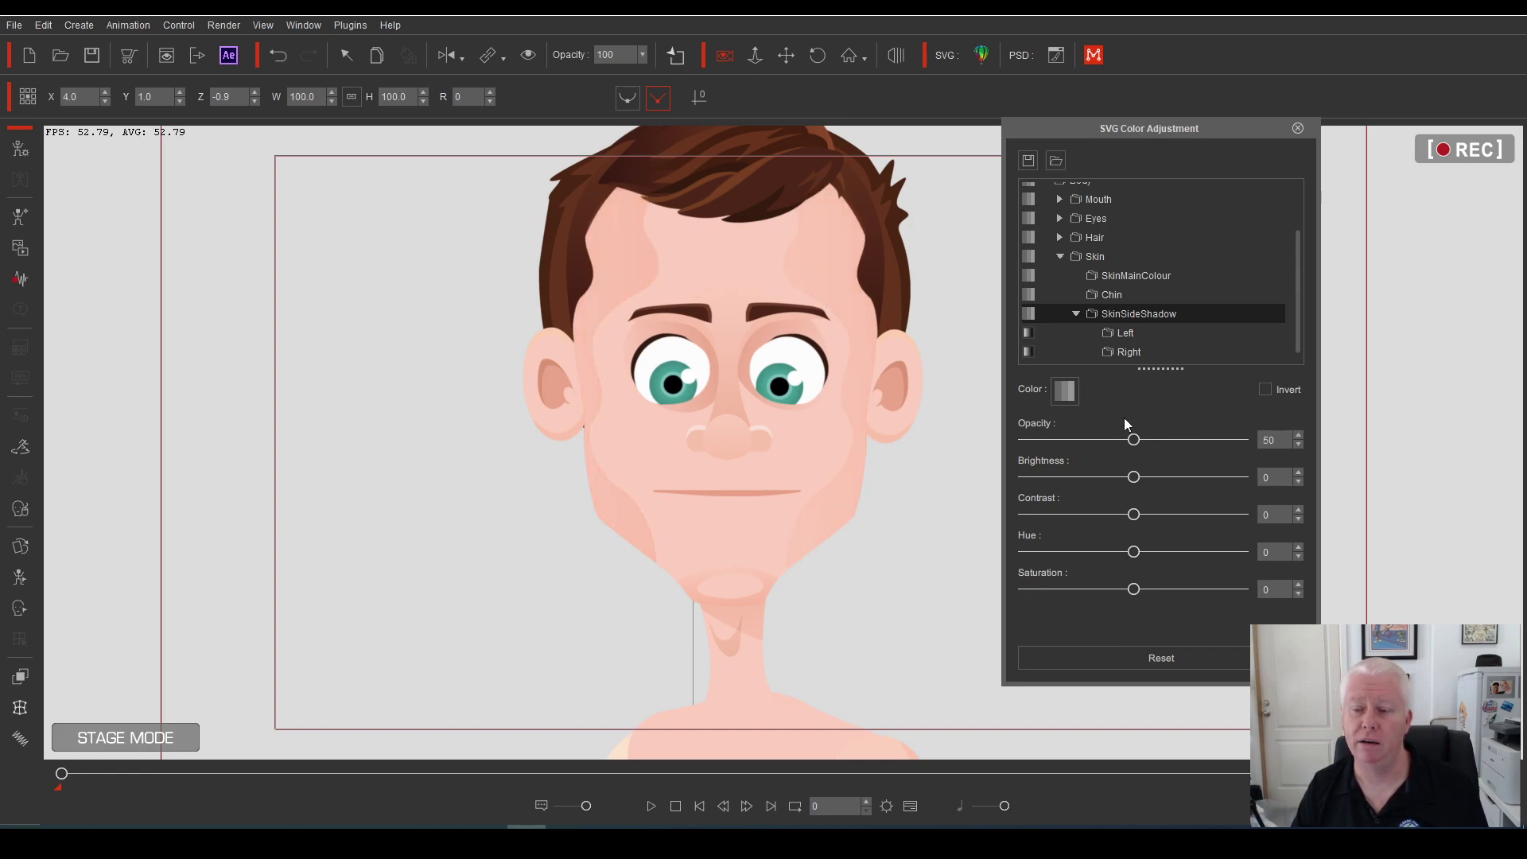
left_click(1125, 352)
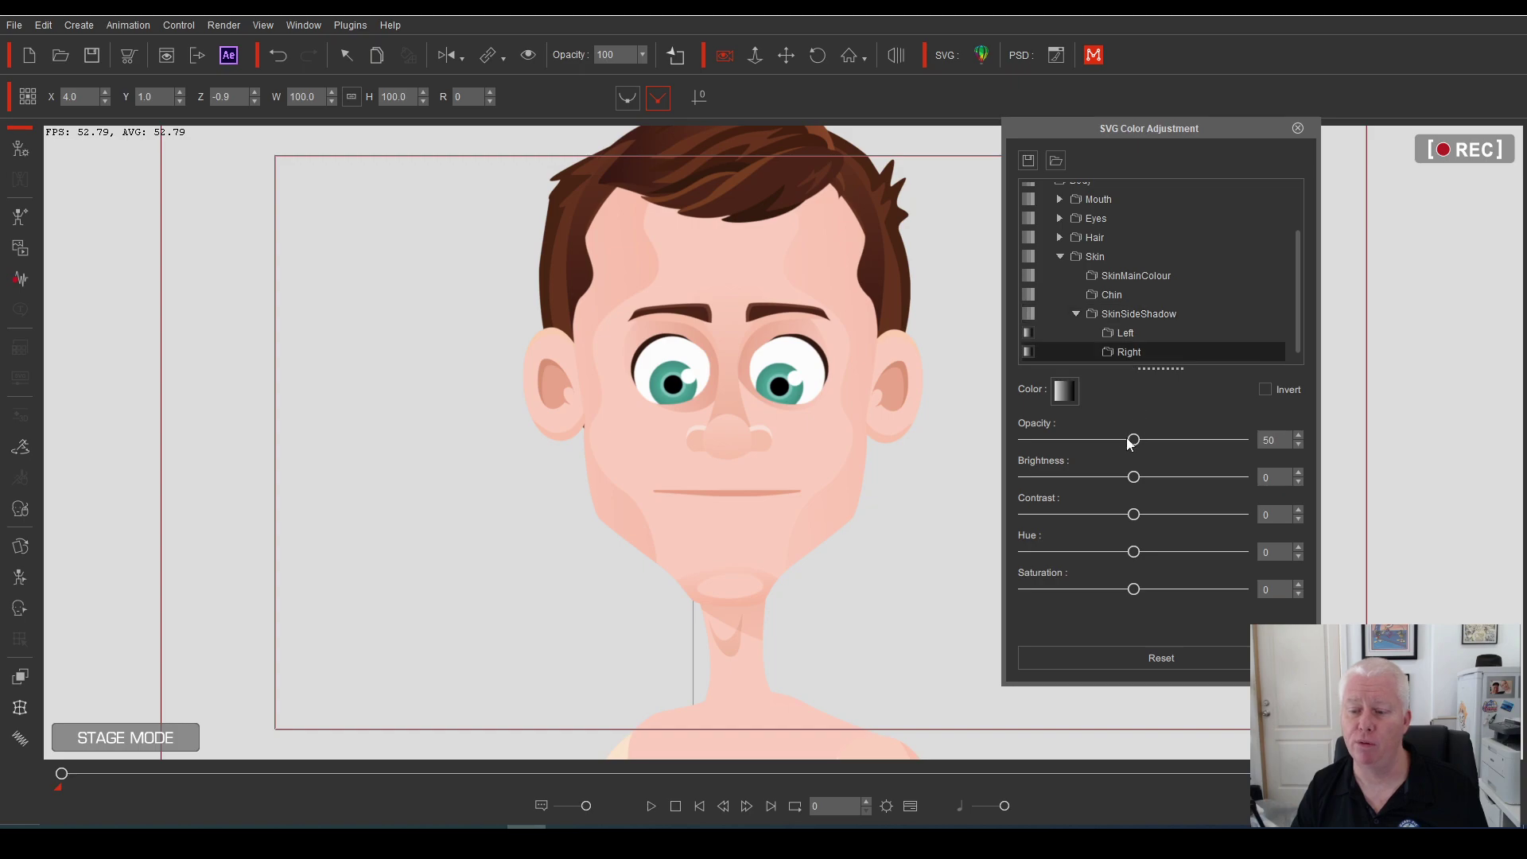
left_click(1125, 334)
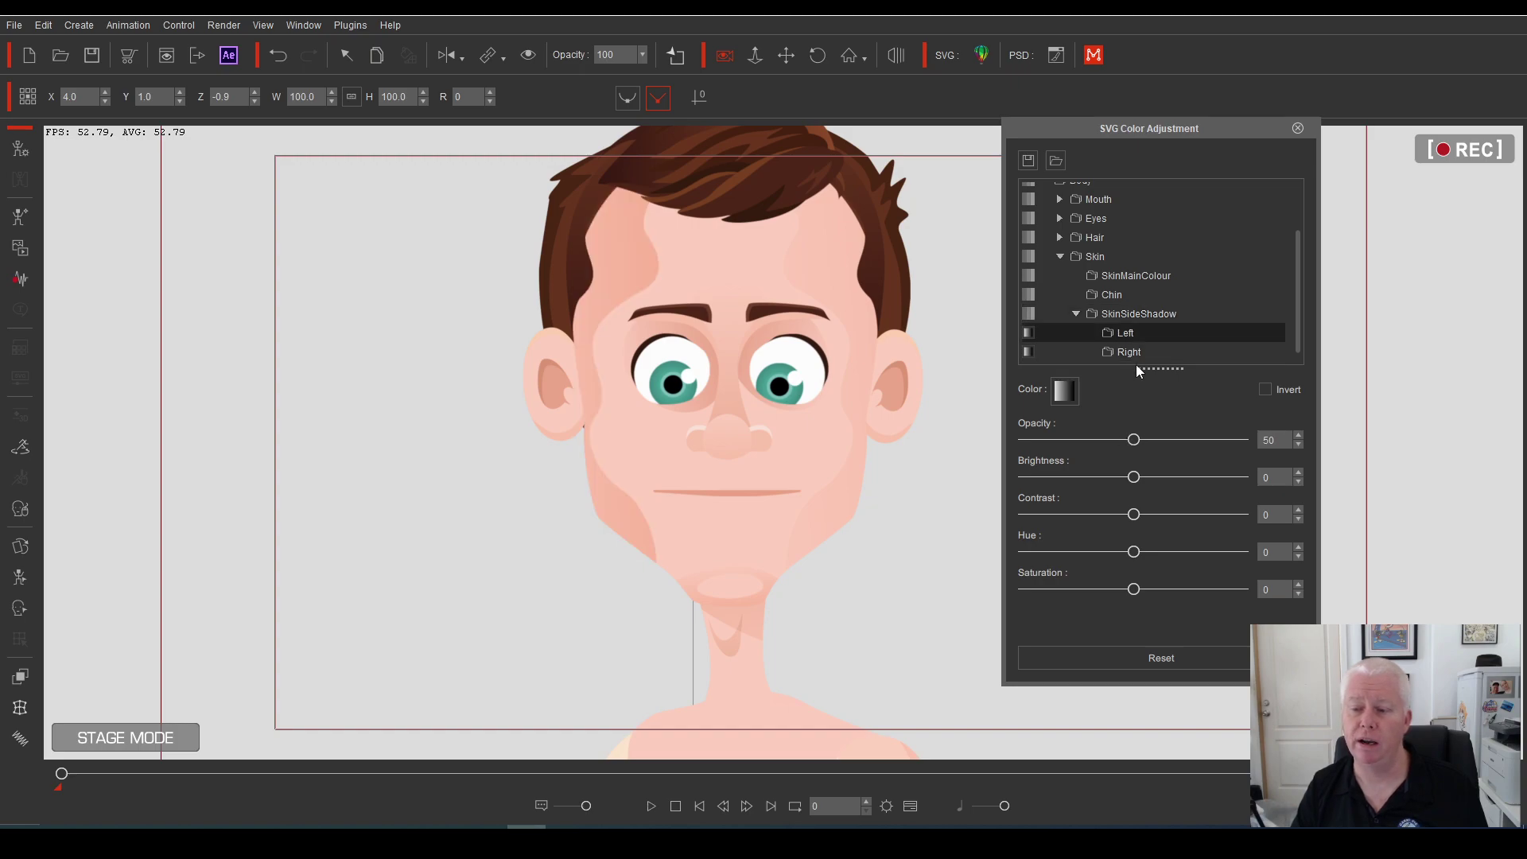
left_click(1172, 440)
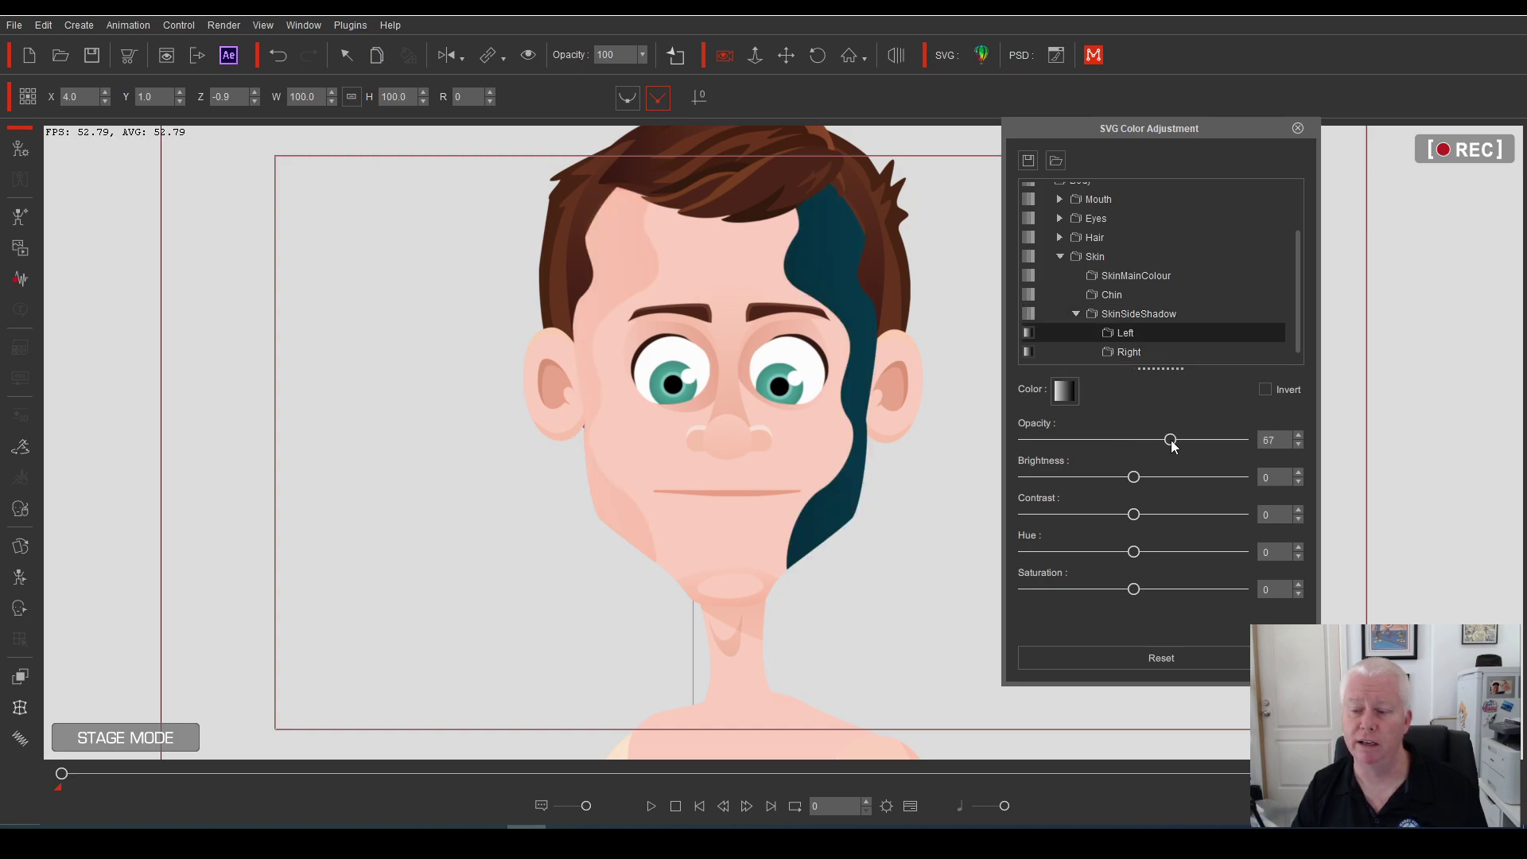
left_click(1127, 353)
left_click_drag(1133, 440, 1114, 439)
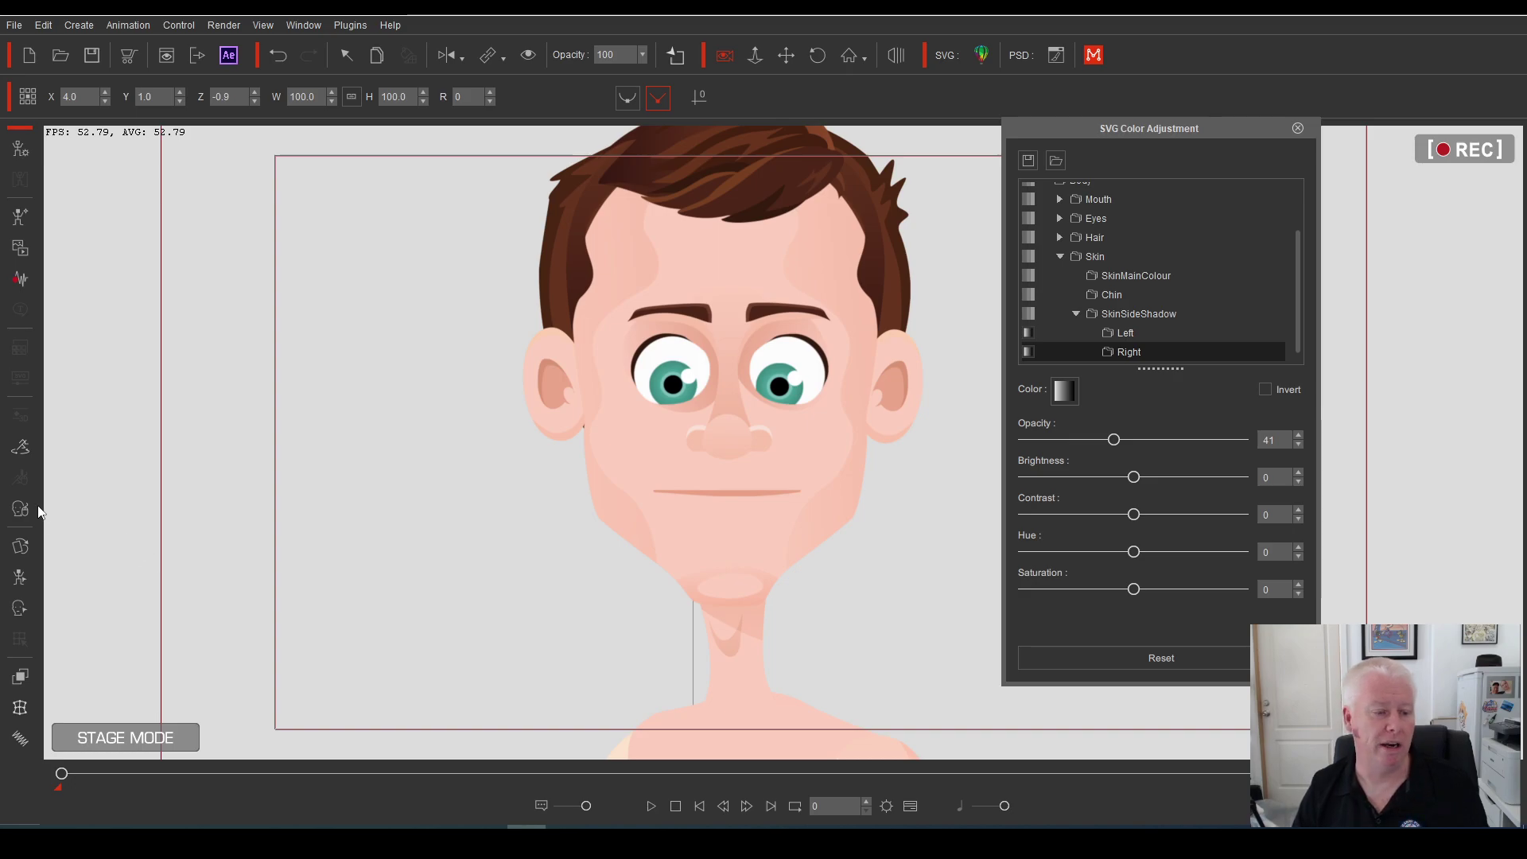
Turn Melvin's head slightly right with the Head Rotation Gizmo in the Face Key Editor's Morph tab
left_click(19, 608)
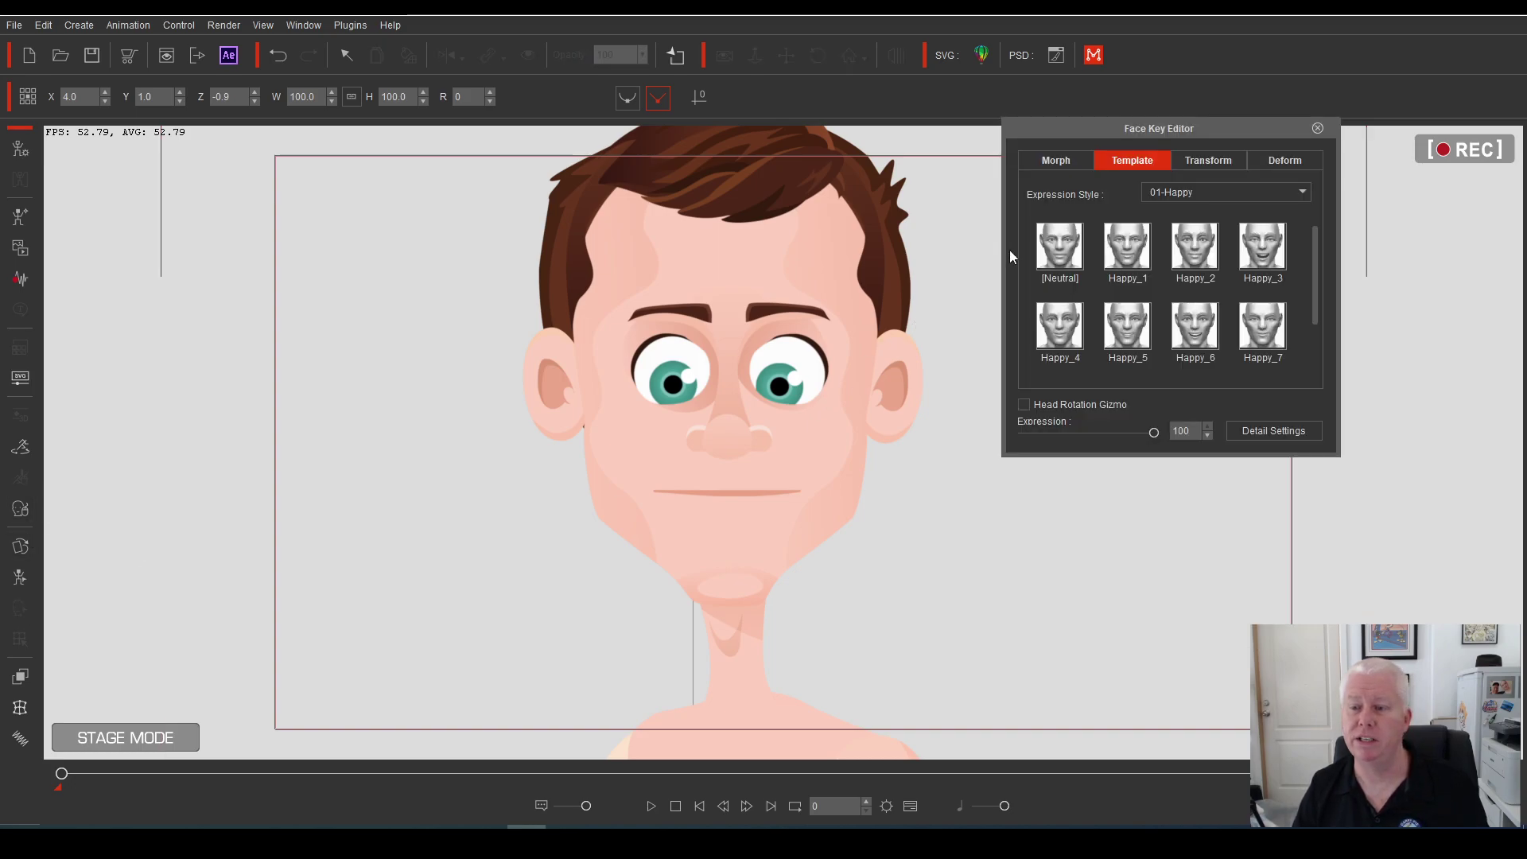
left_click(1066, 162)
left_click(1025, 404)
left_click_drag(663, 540, 720, 446)
Close the Face Key Editor and zoom and shift the view down onto the face
left_click(1318, 128)
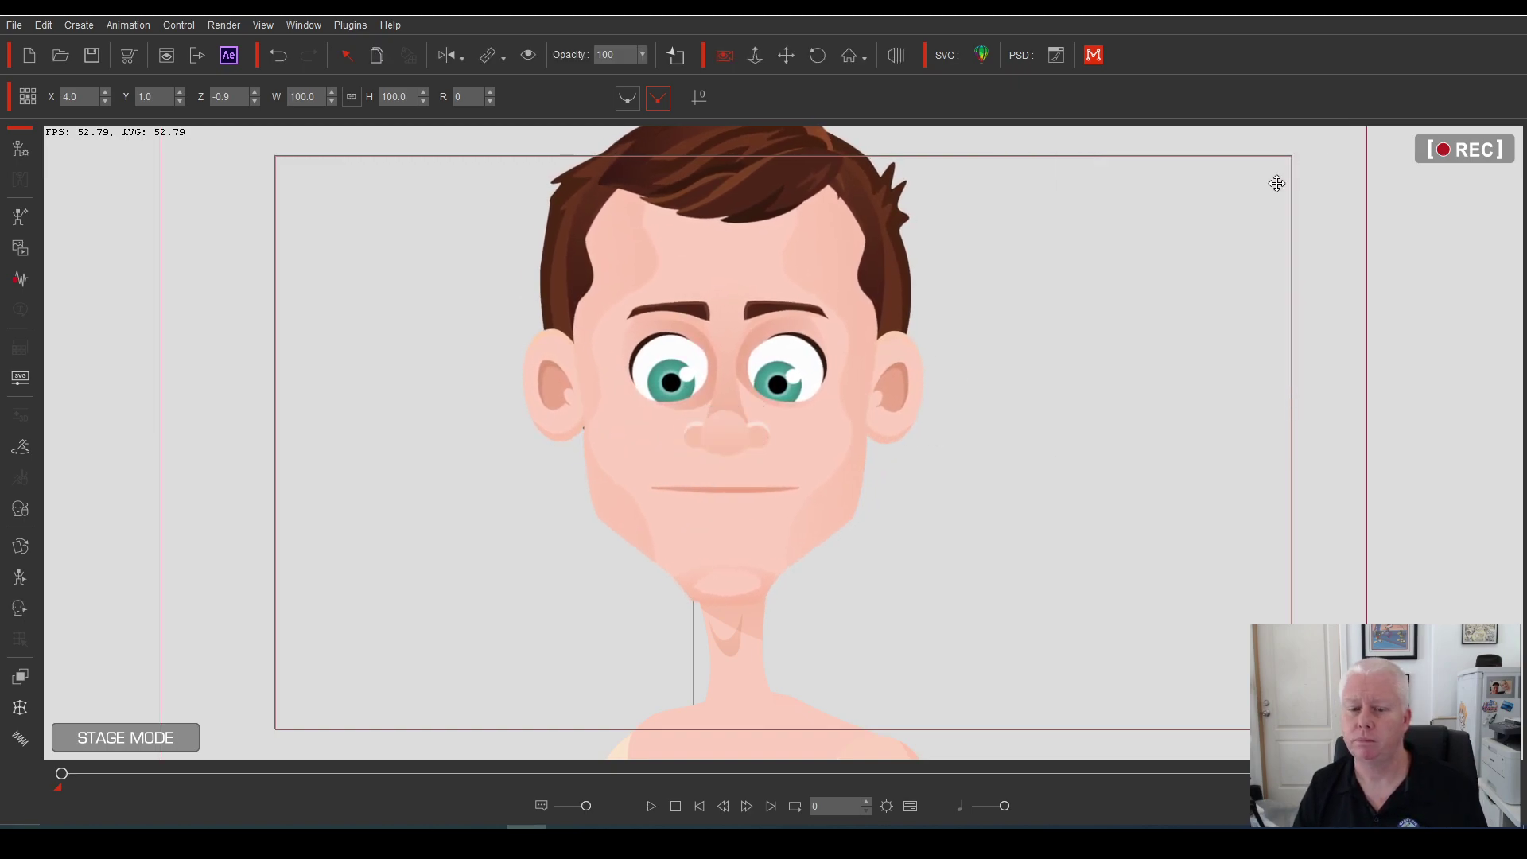
scroll(811, 398, "up", 3)
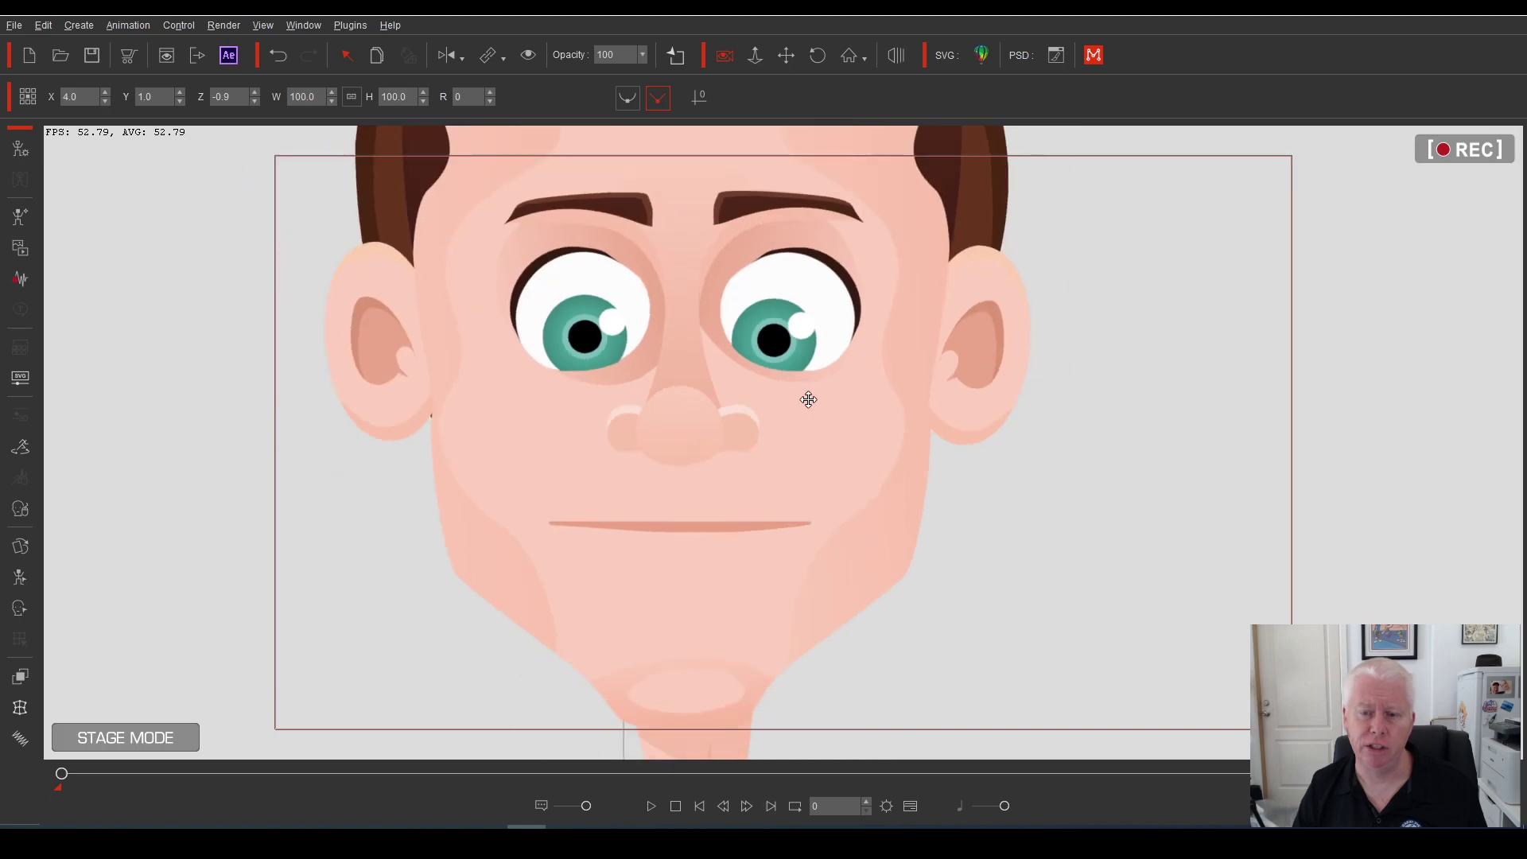
left_click_drag(778, 365, 774, 398)
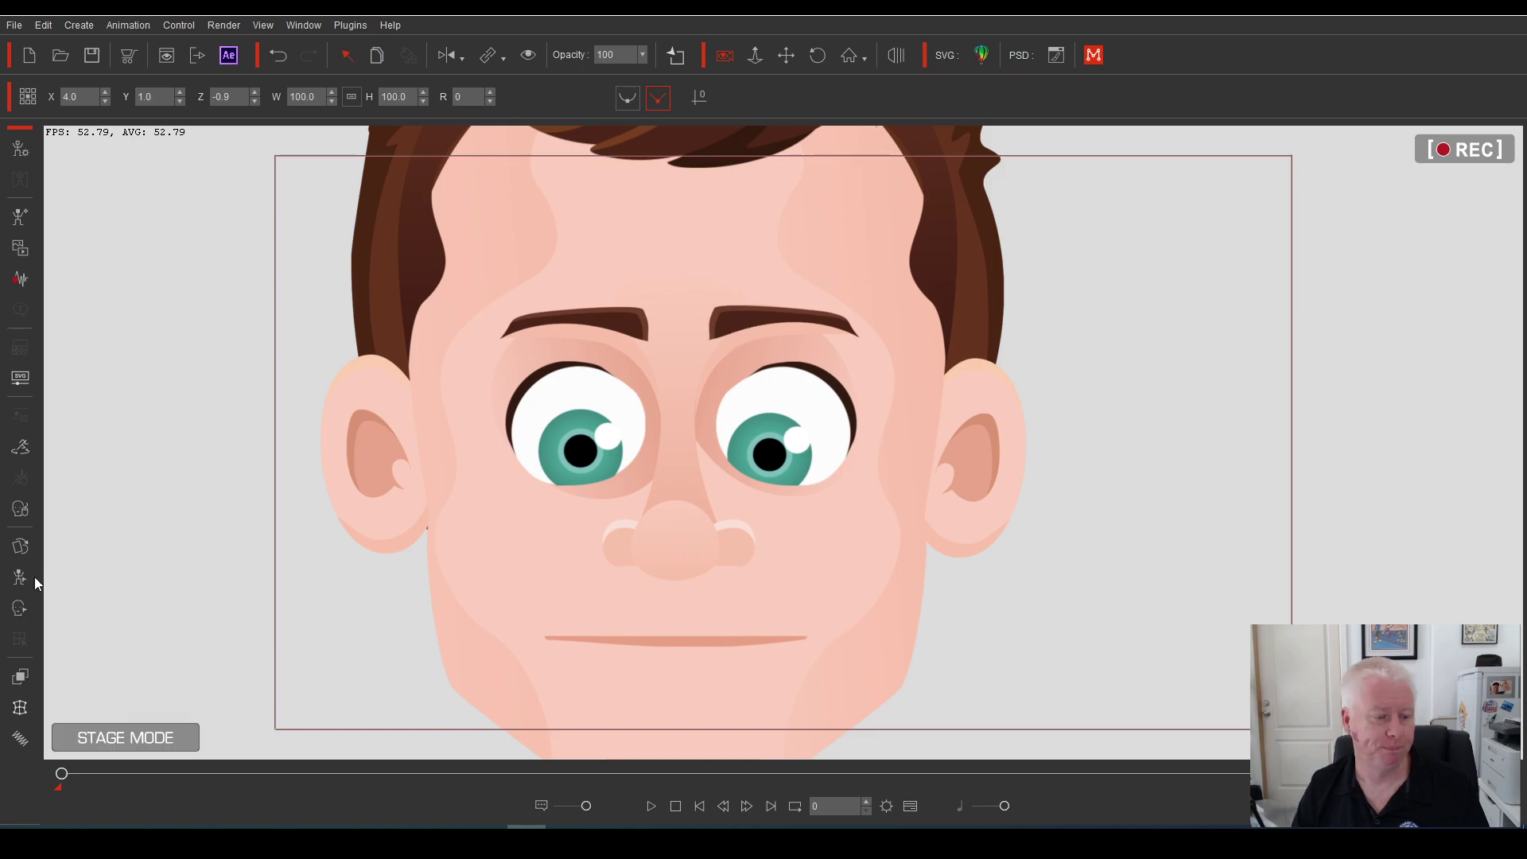
In the Face Key Deform tab, turn off the head gizmo and give the eyebrow a 2×2 grid
left_click(20, 609)
left_click(1275, 162)
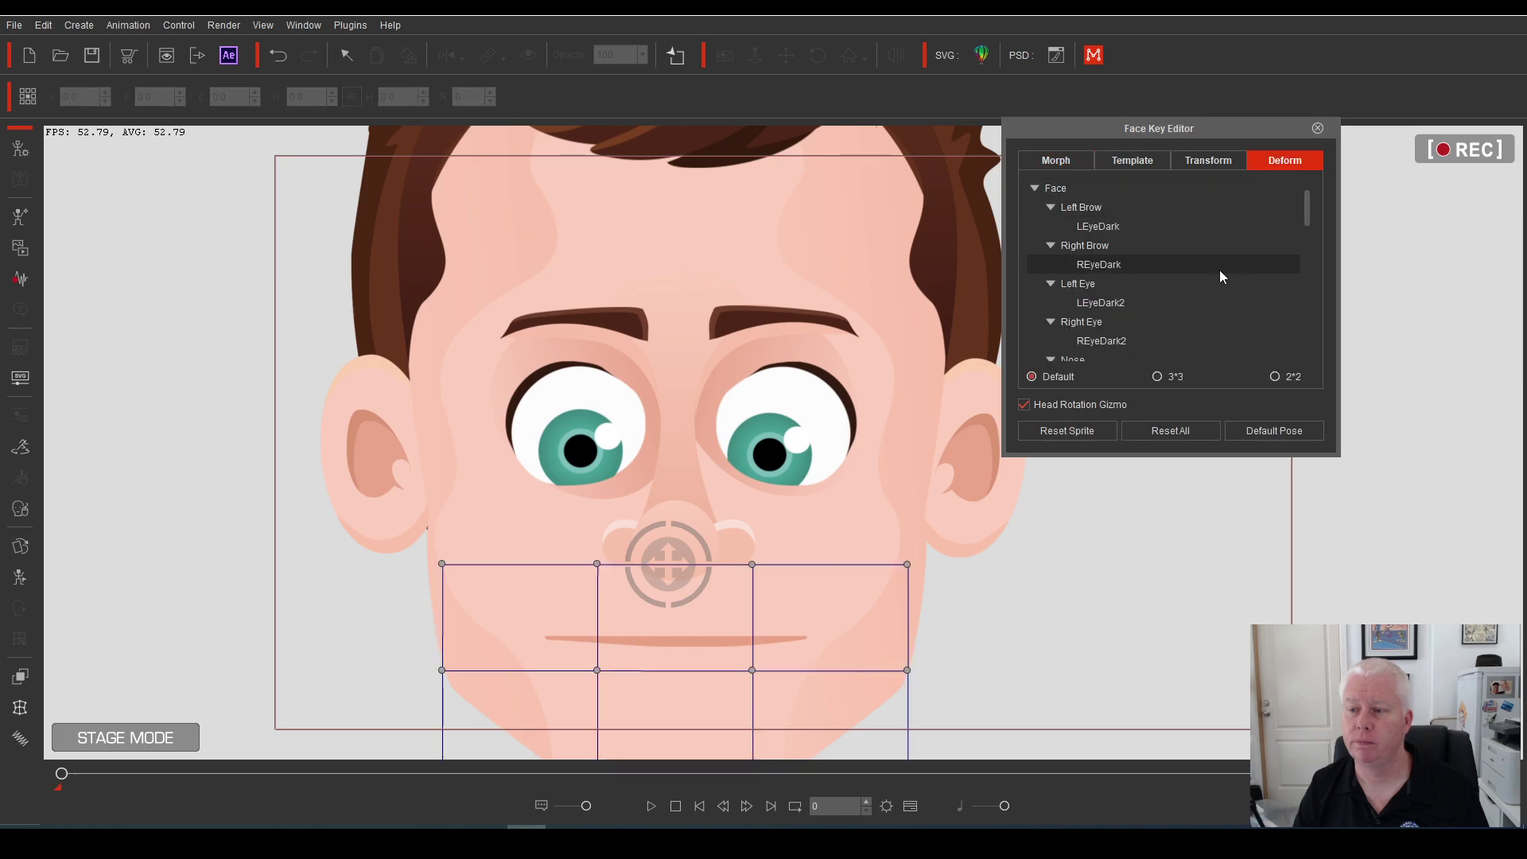
left_click(1028, 404)
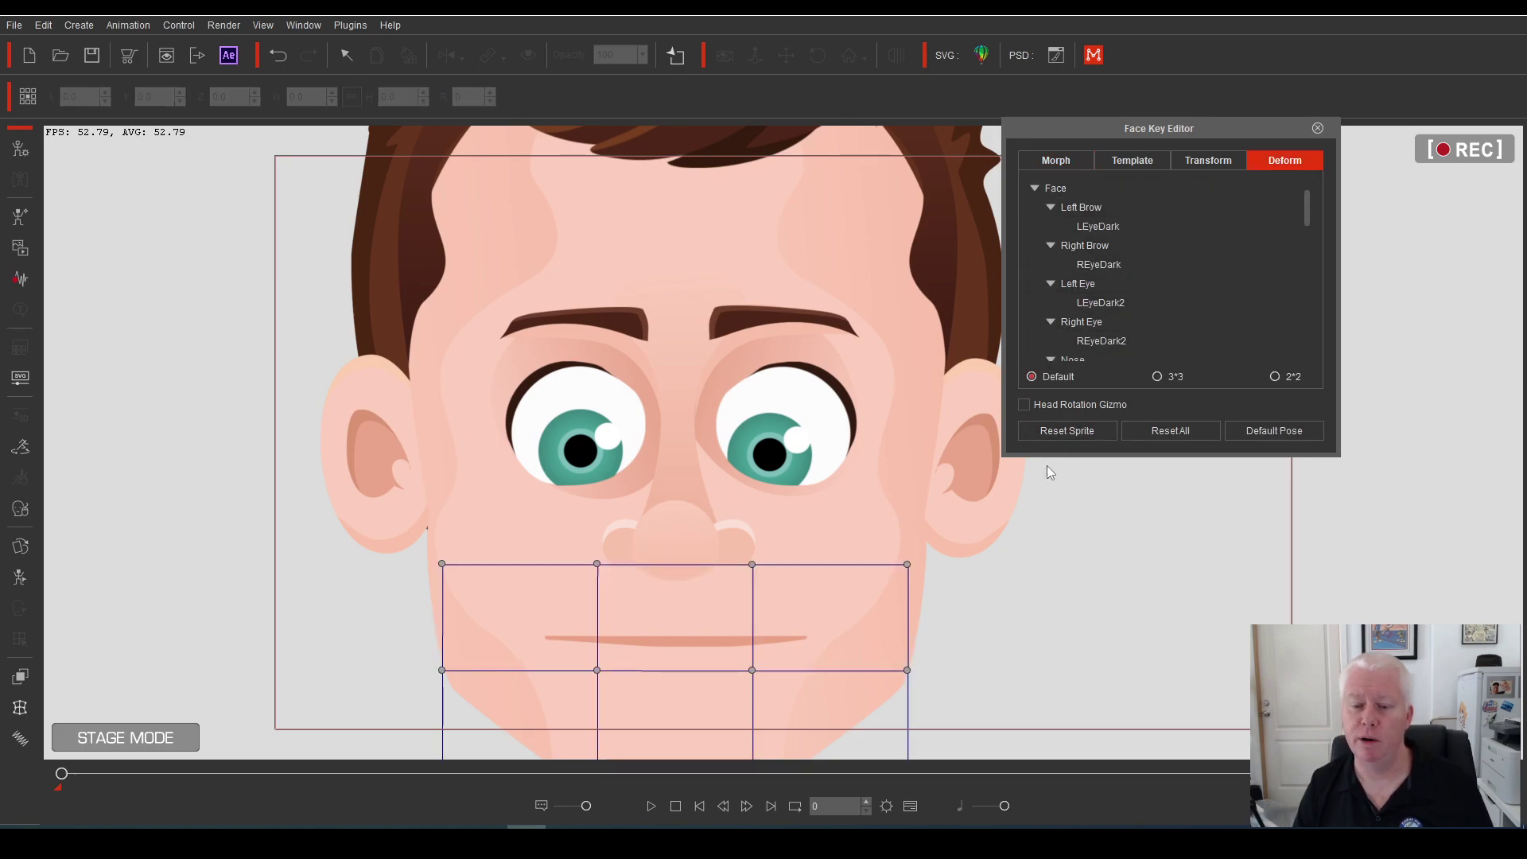
left_click(762, 322)
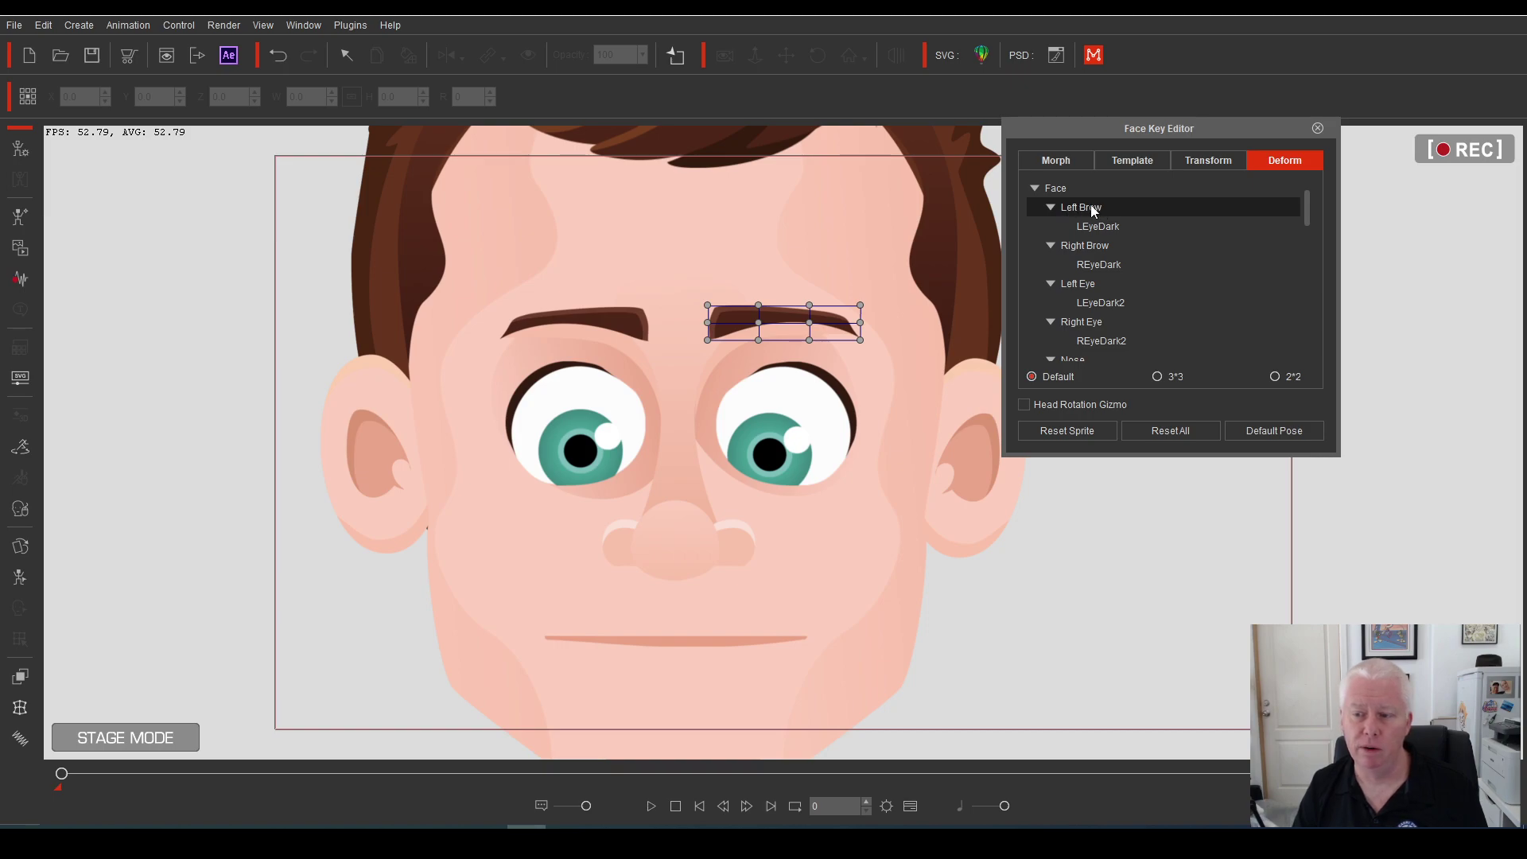
left_click(1275, 376)
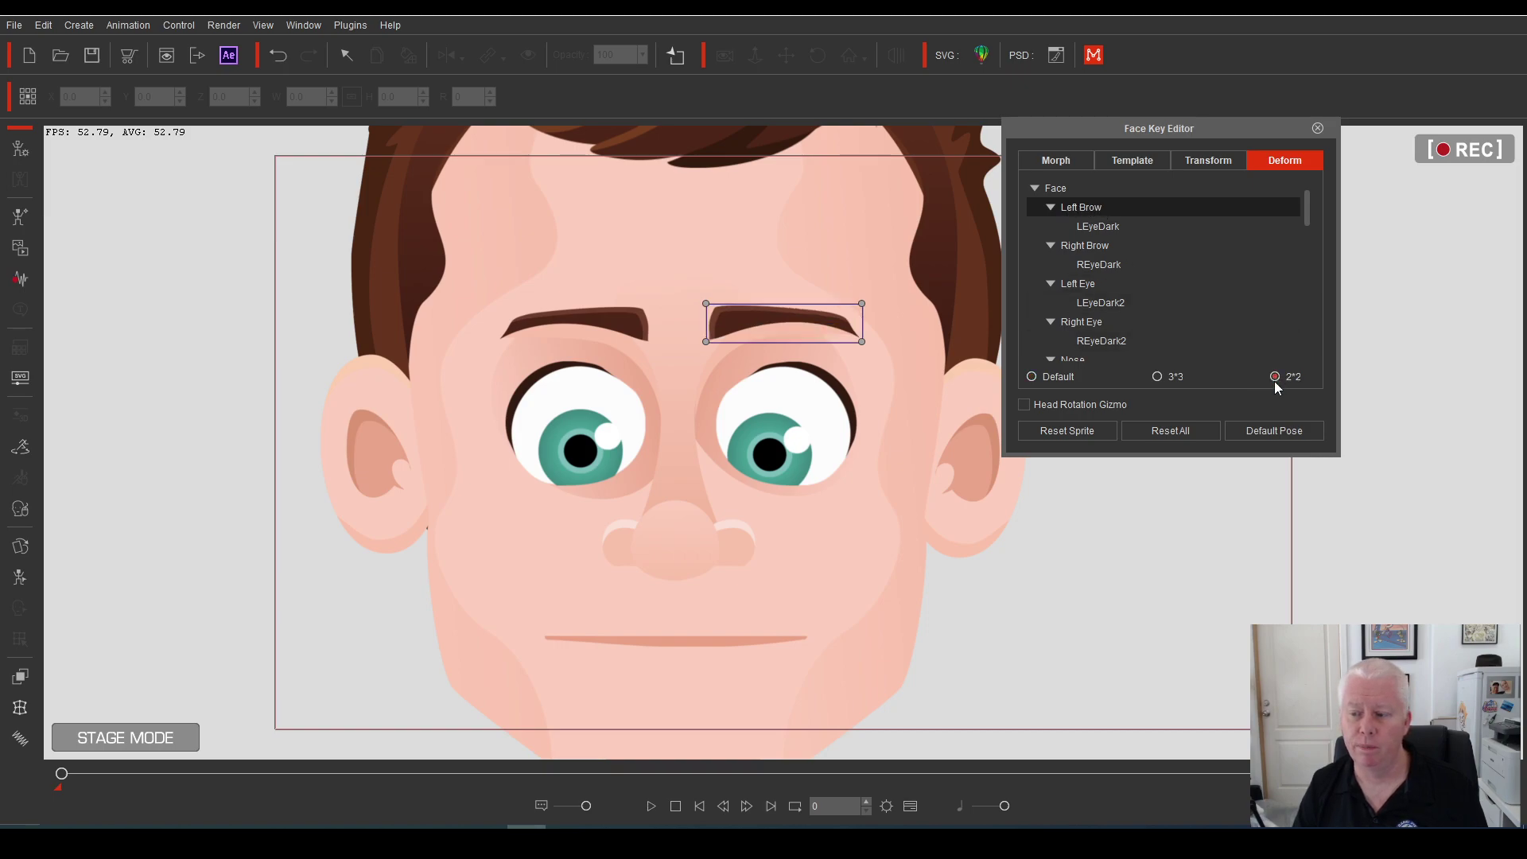
Try moving the LEyeDark deform box, undo it, then pick the right eyebrow in the Morph tab
left_click(1086, 228)
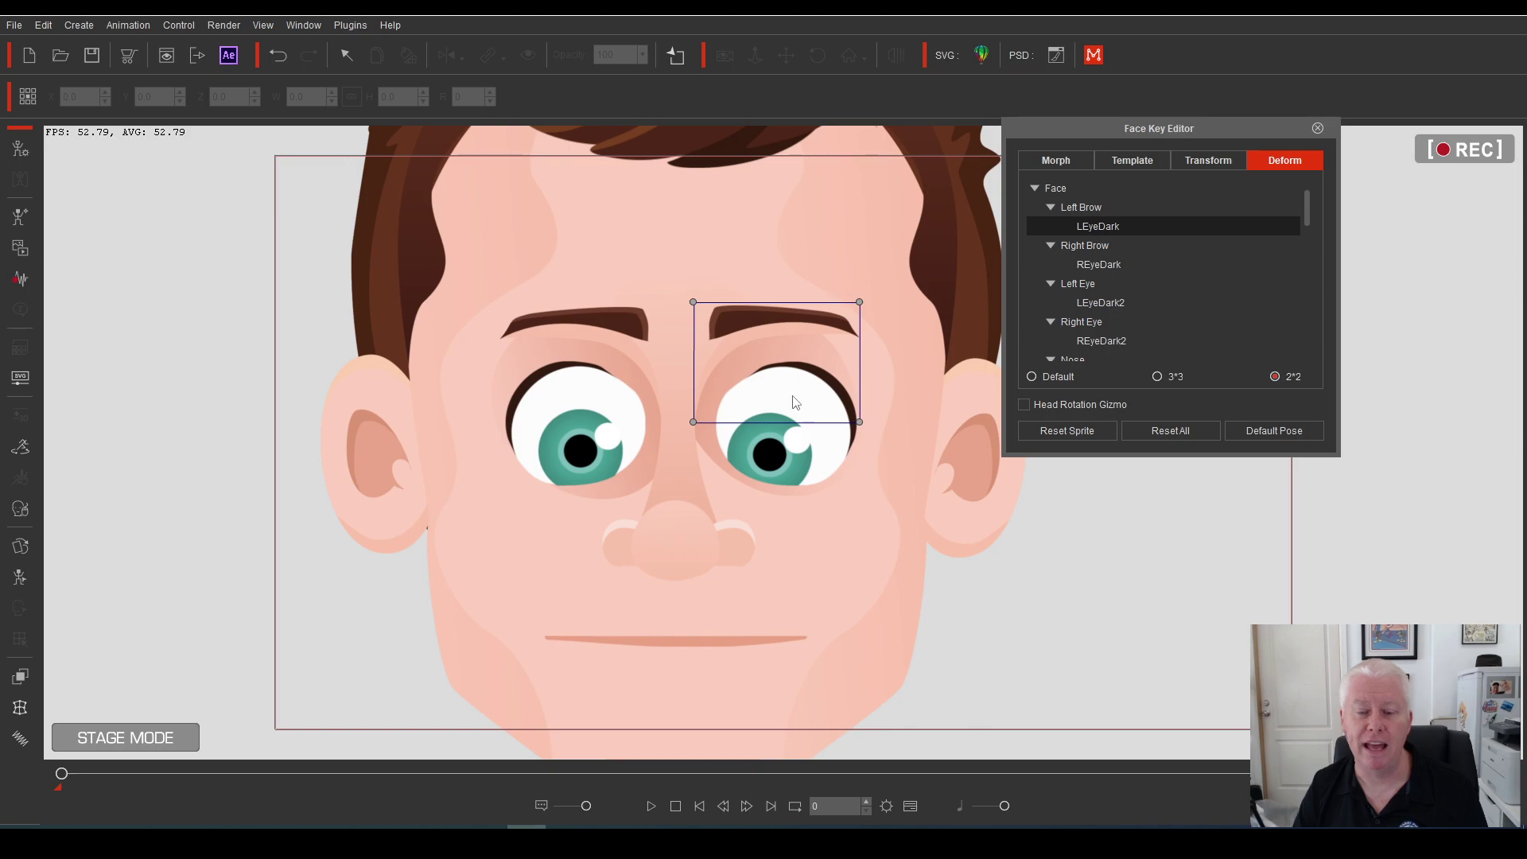
left_click_drag(860, 423, 786, 317)
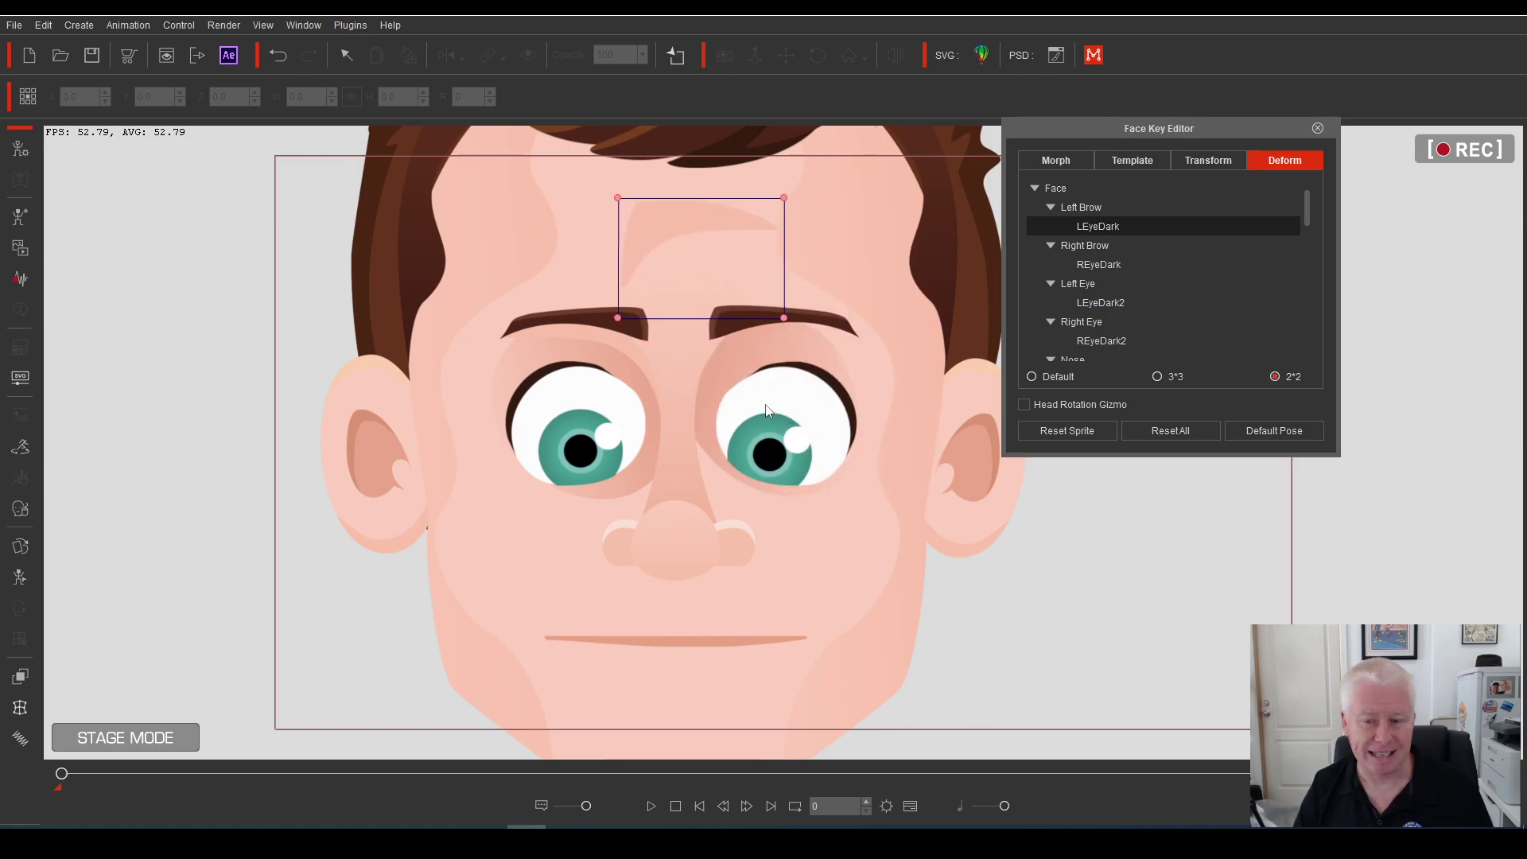
key("ctrl+z")
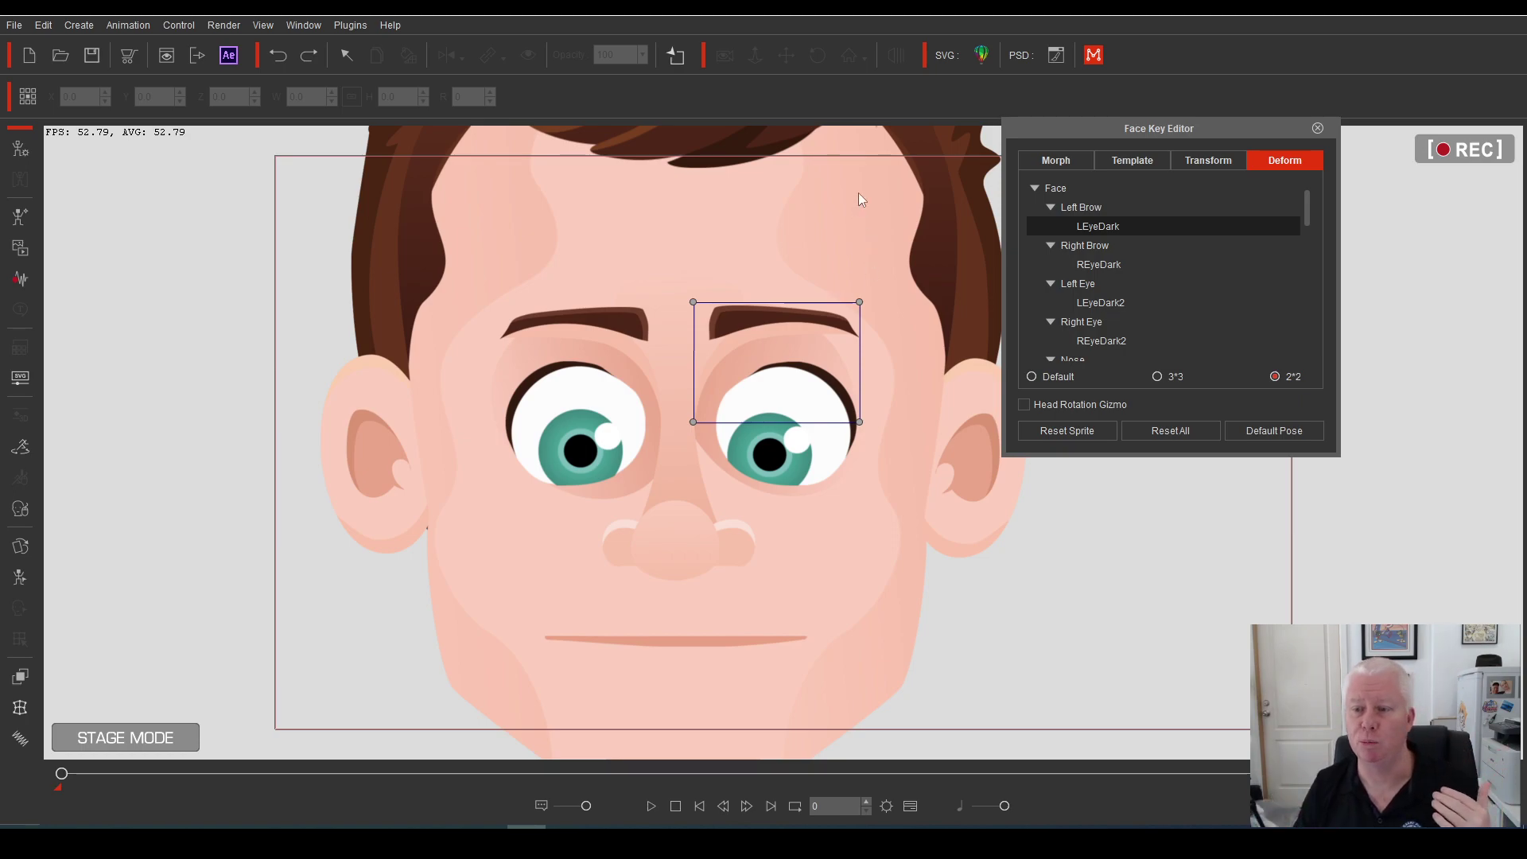
left_click(1055, 161)
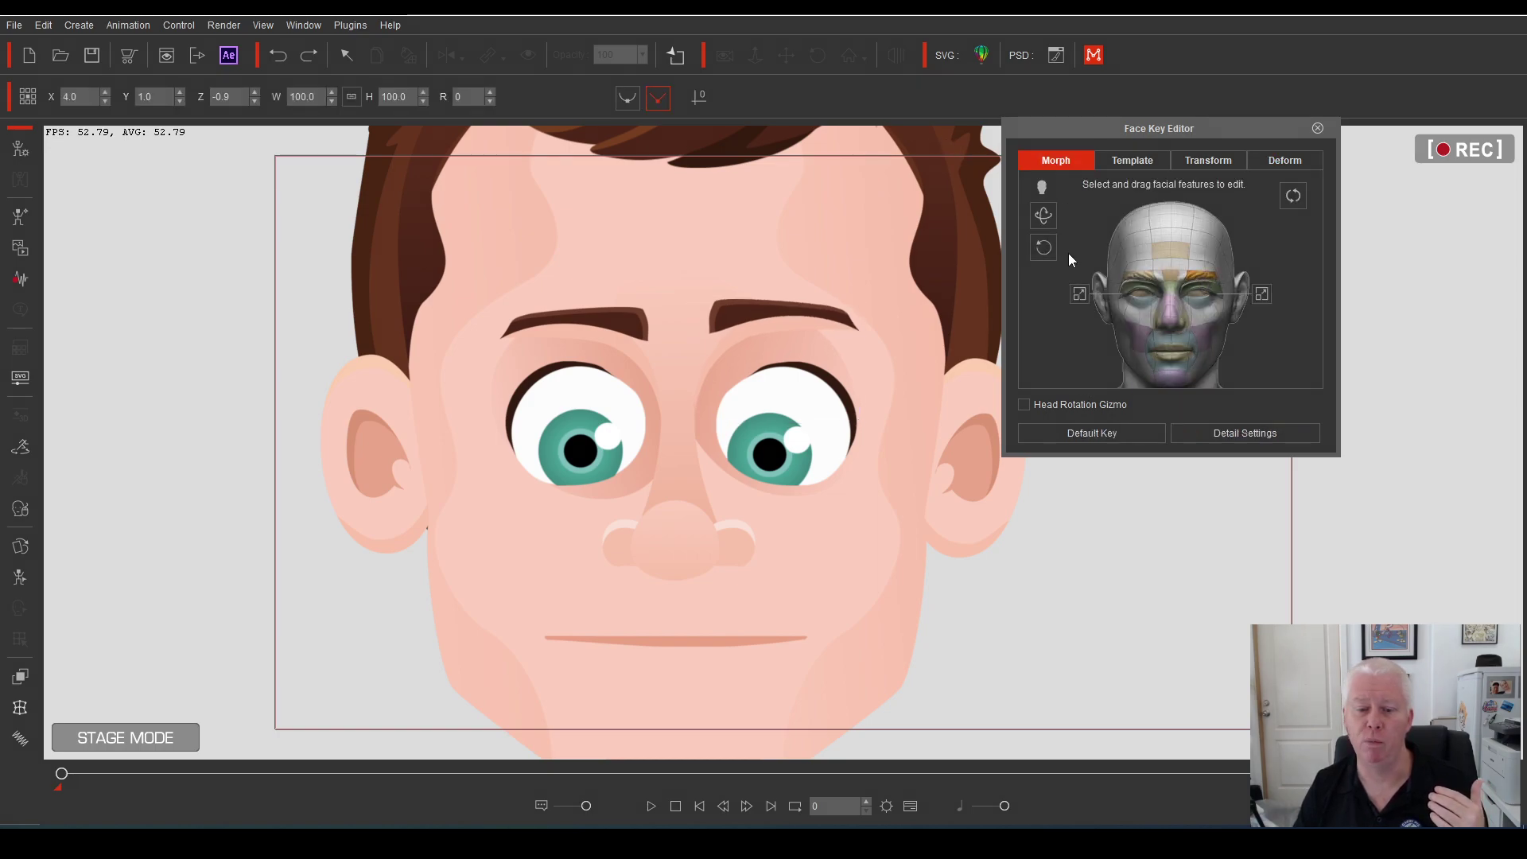
left_click(800, 330)
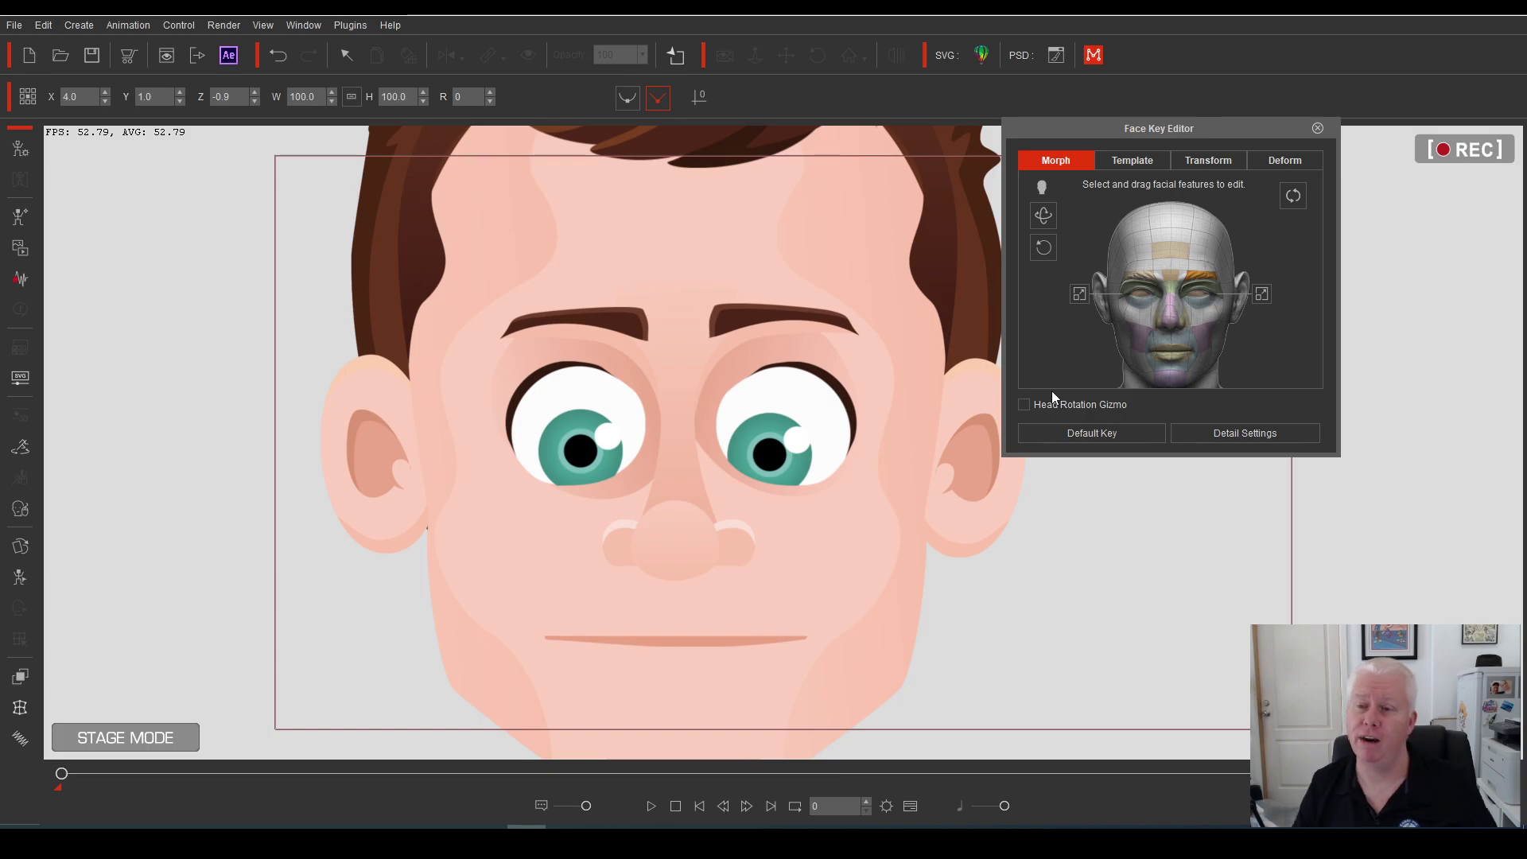
In Detail Settings' Brow tab, max out Brow Raise Left and increase Brow Rotate Left Up
left_click(1122, 161)
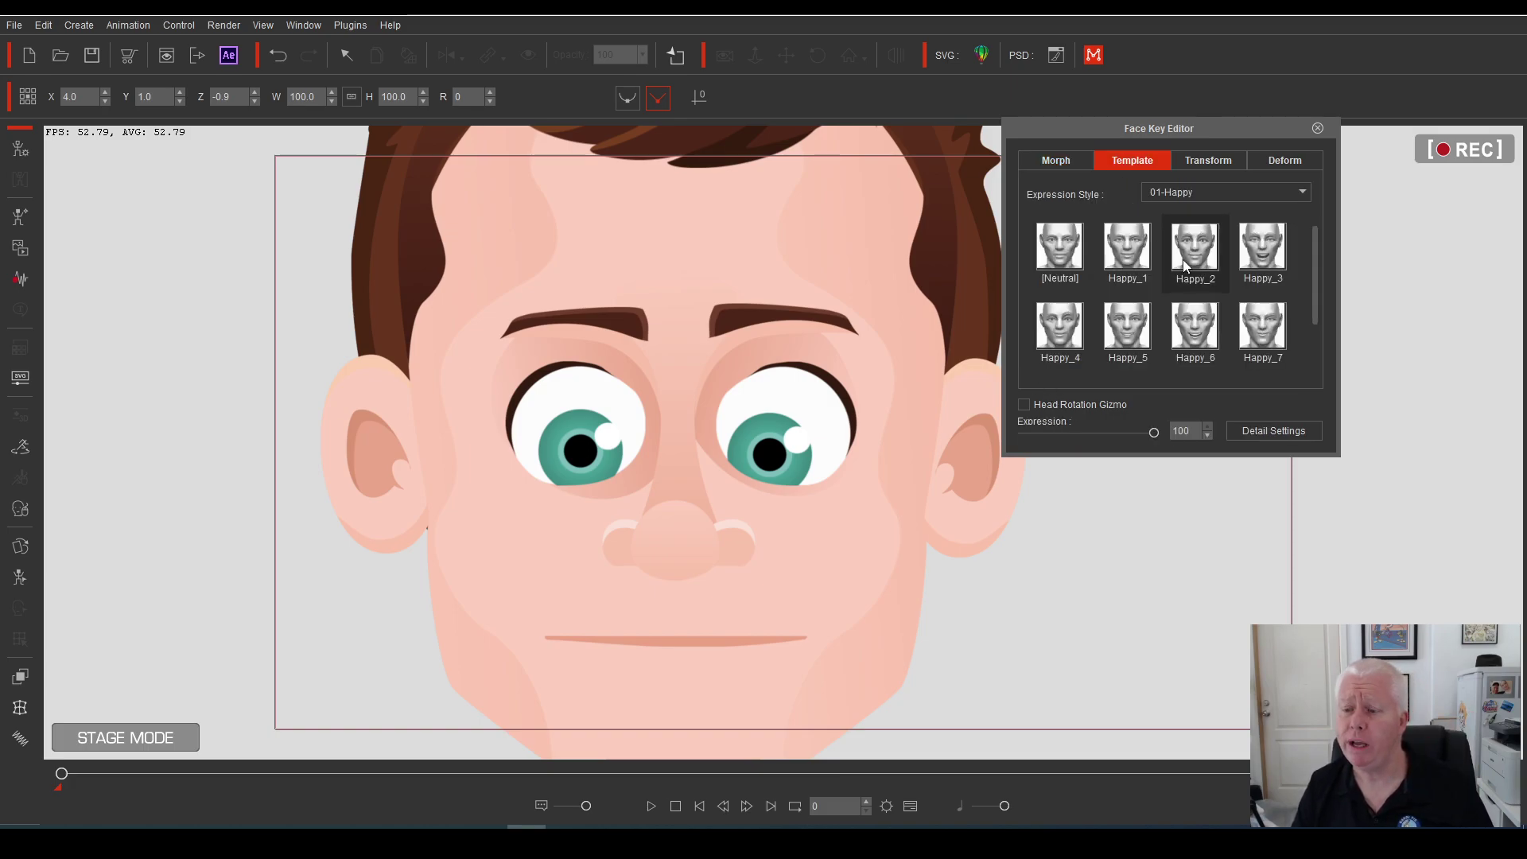
left_click(1255, 433)
left_click_drag(1430, 132, 1055, 97)
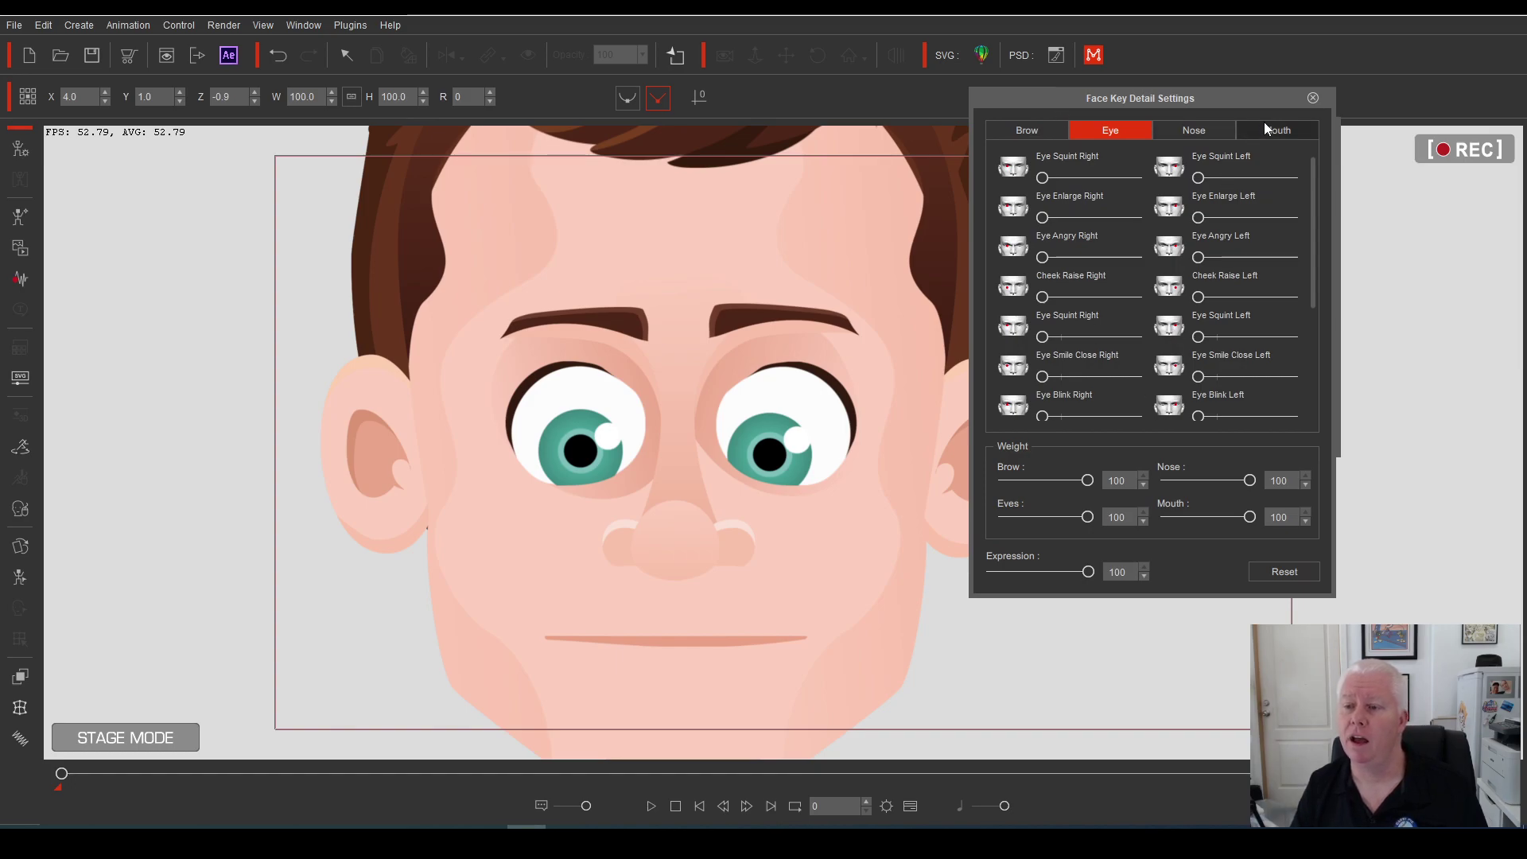
left_click(1025, 129)
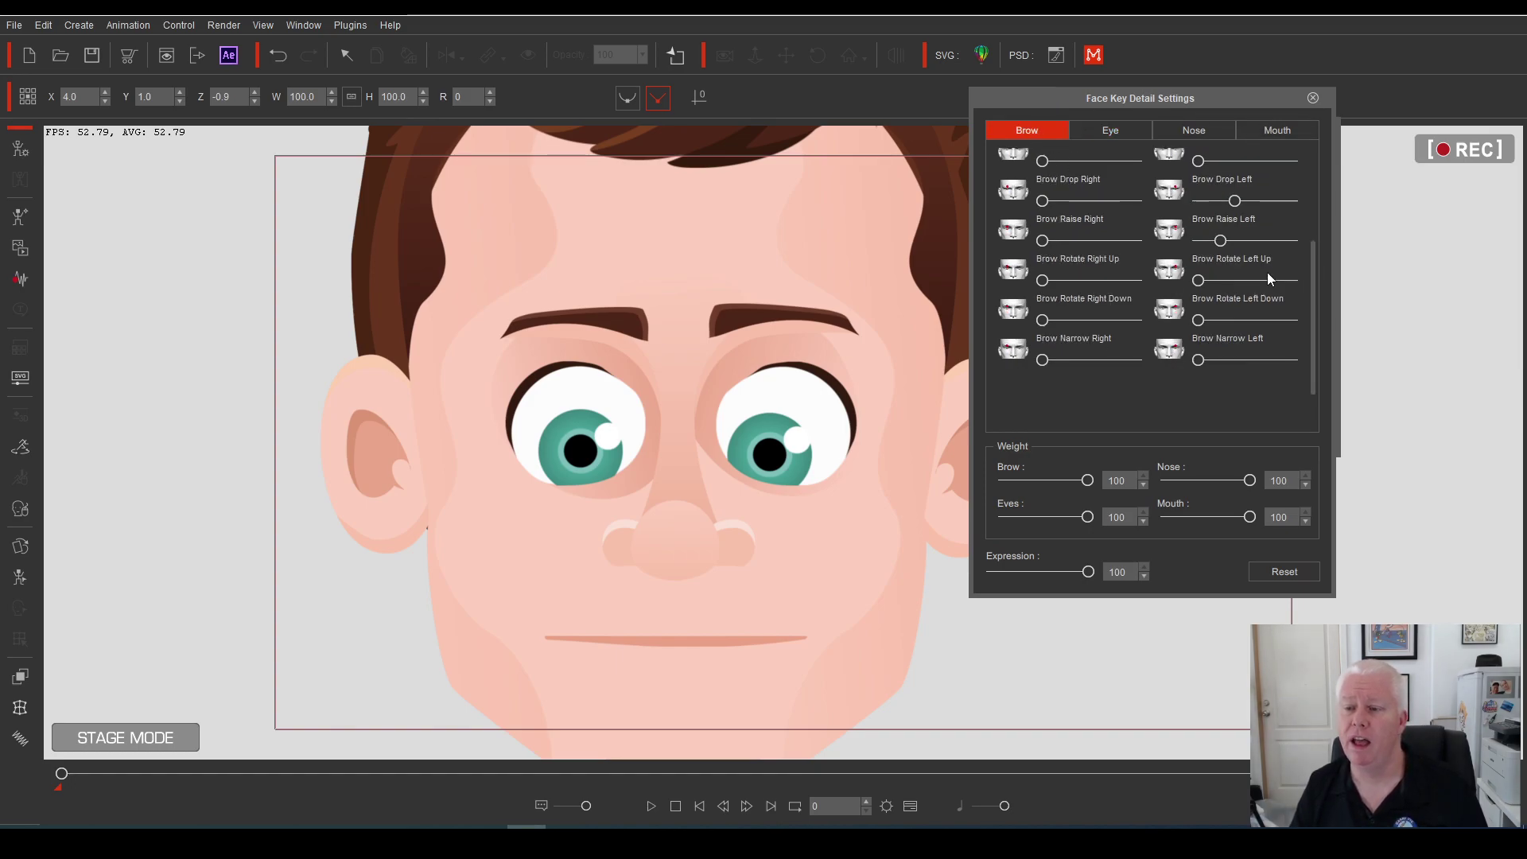
left_click_drag(1224, 257, 1298, 253)
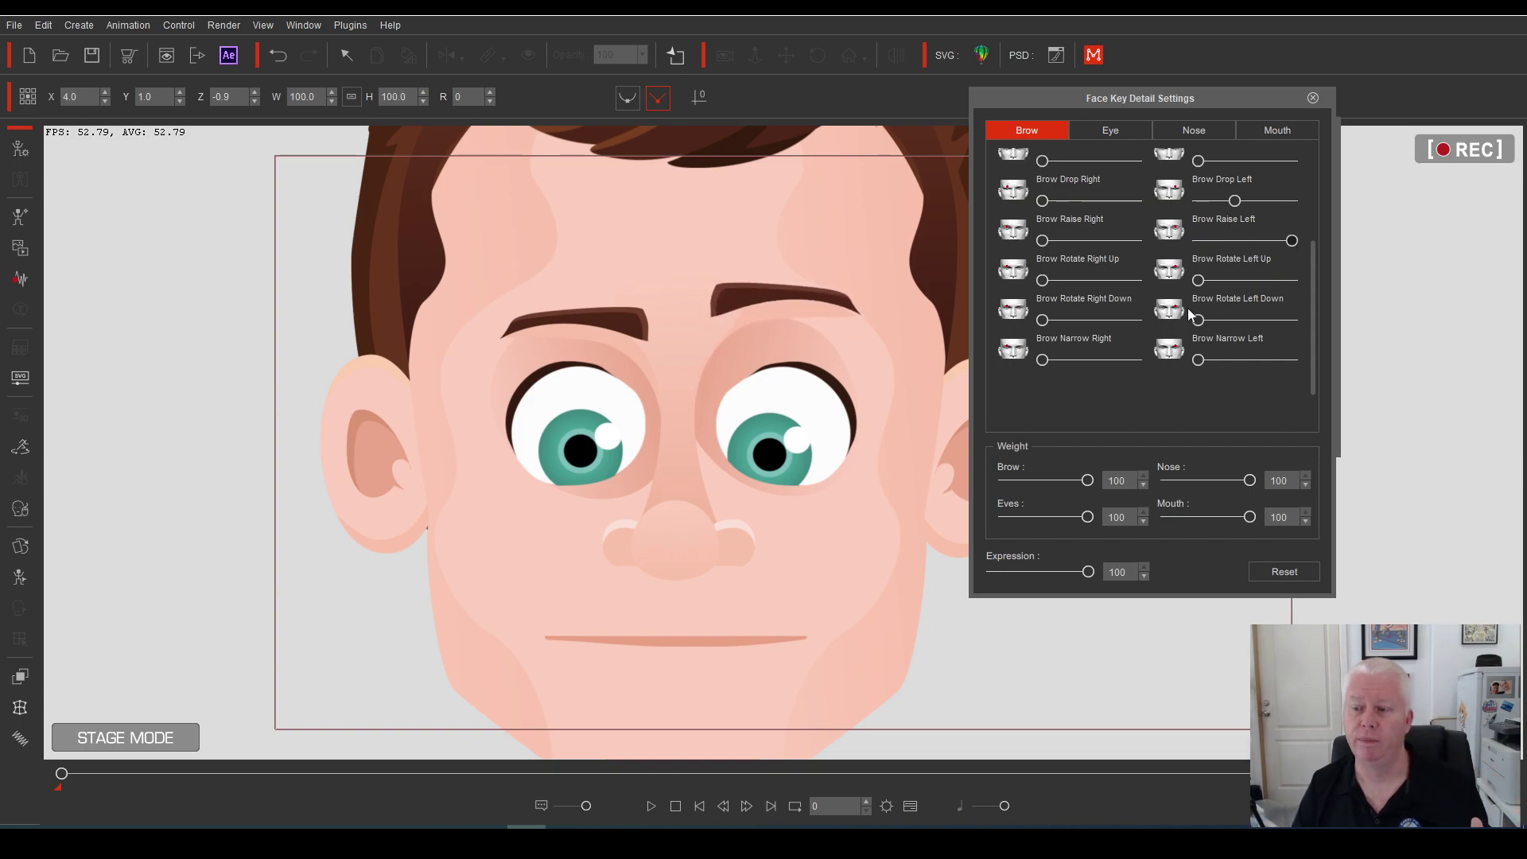
left_click_drag(1199, 281, 1275, 282)
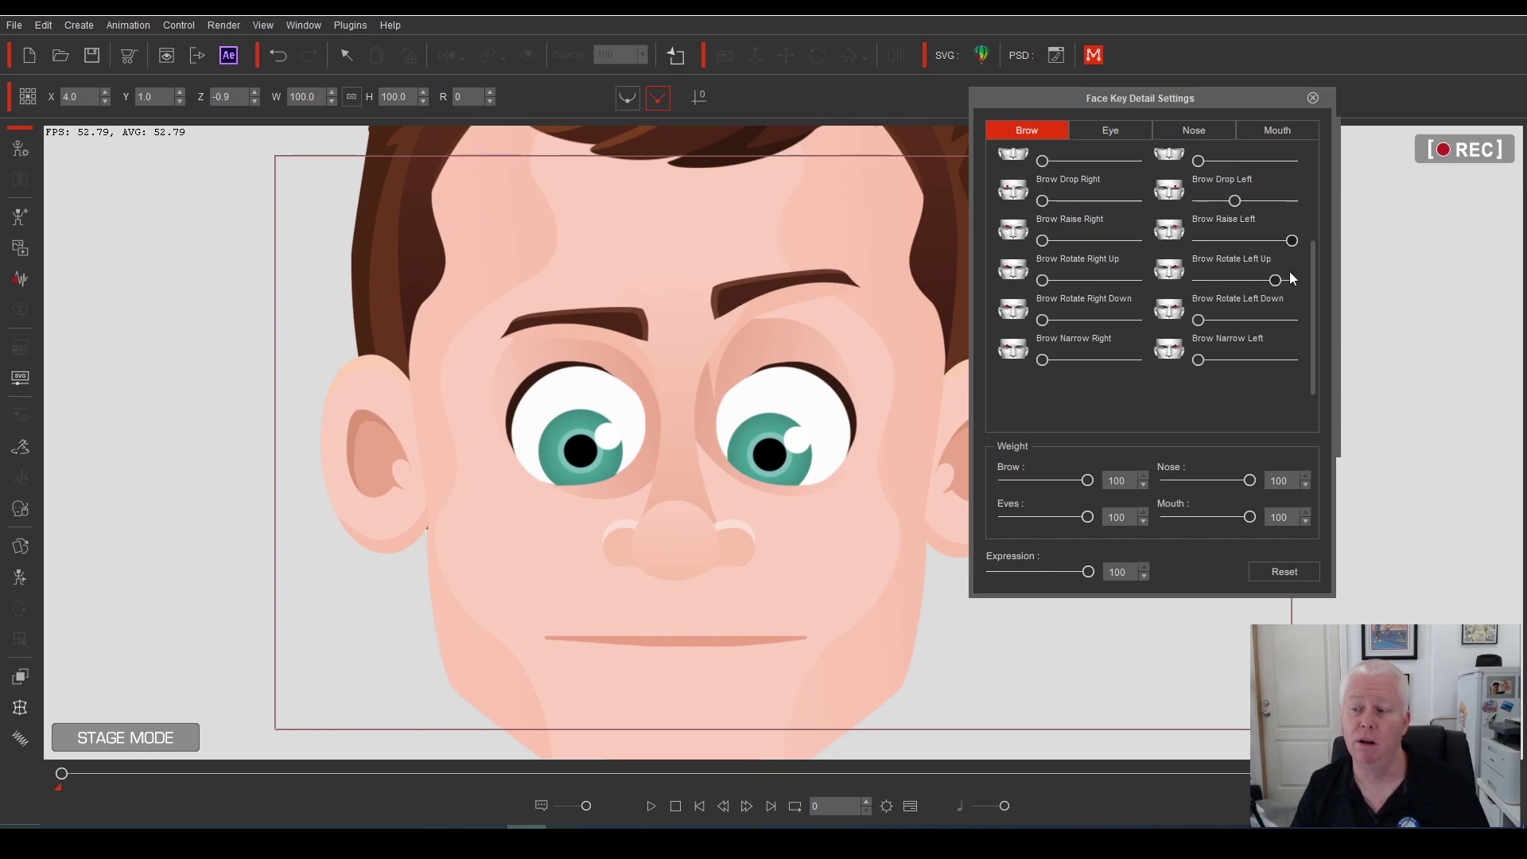
left_click_drag(1291, 240, 1277, 323)
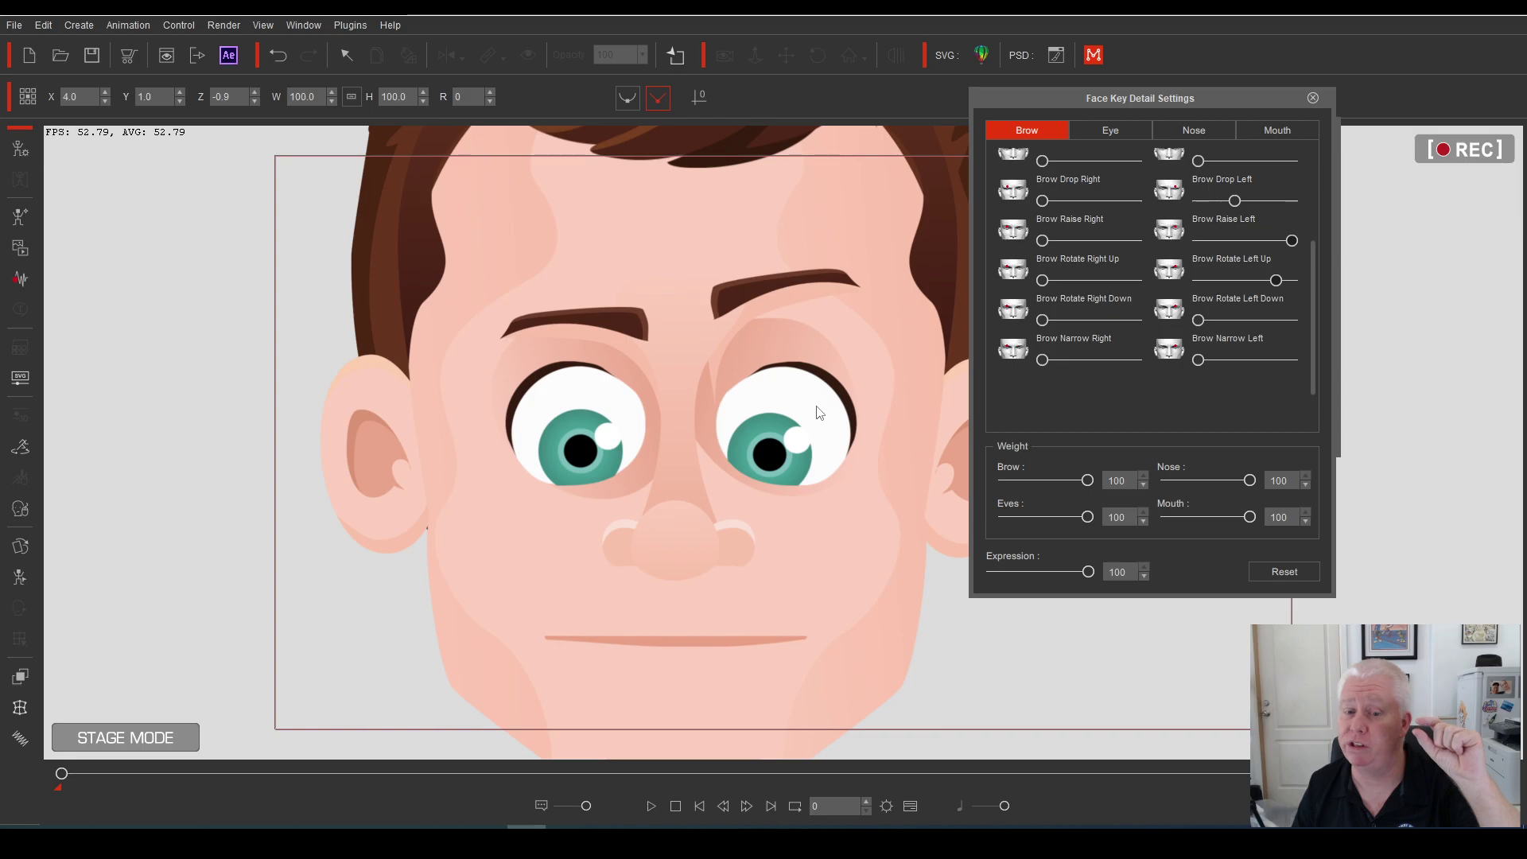
Warp the left brow area by dragging the left points of a 3×3 Deform grid, then close the Face Key Editor
left_click(1313, 99)
left_click(1279, 161)
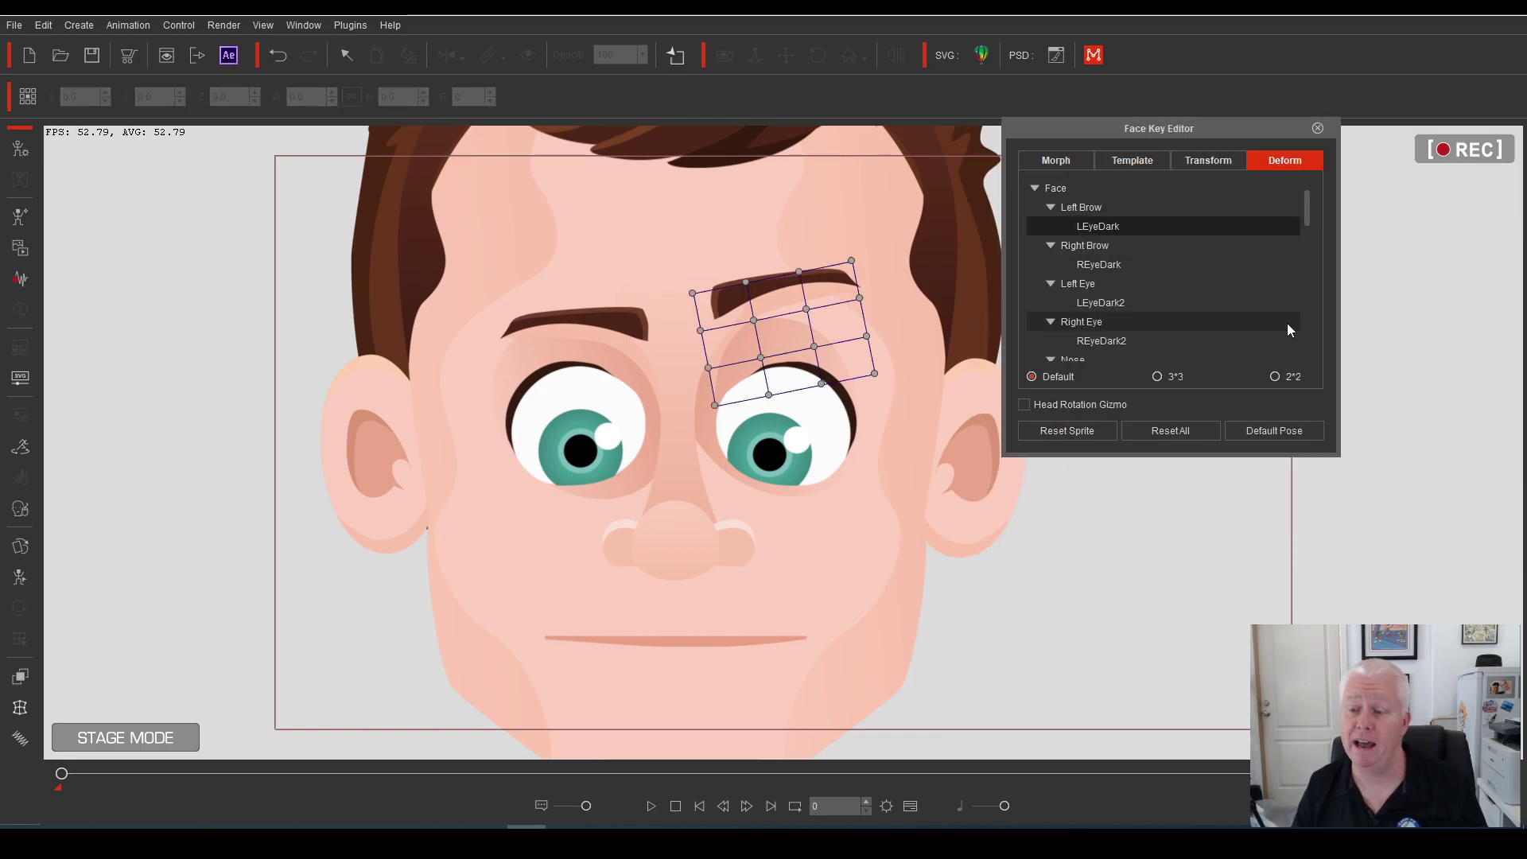
left_click(1157, 378)
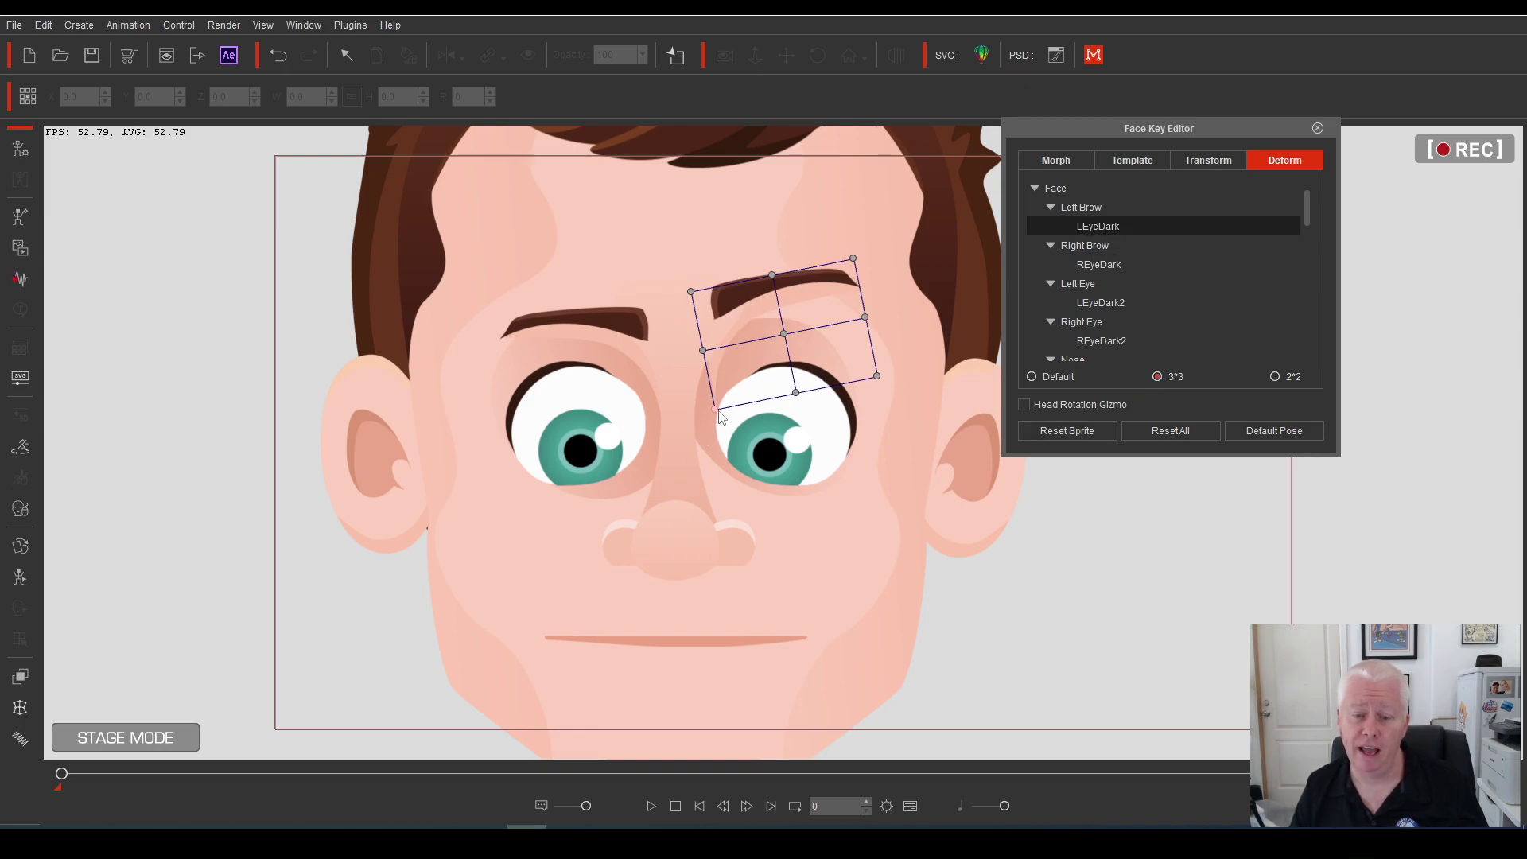
left_click_drag(715, 409, 684, 421)
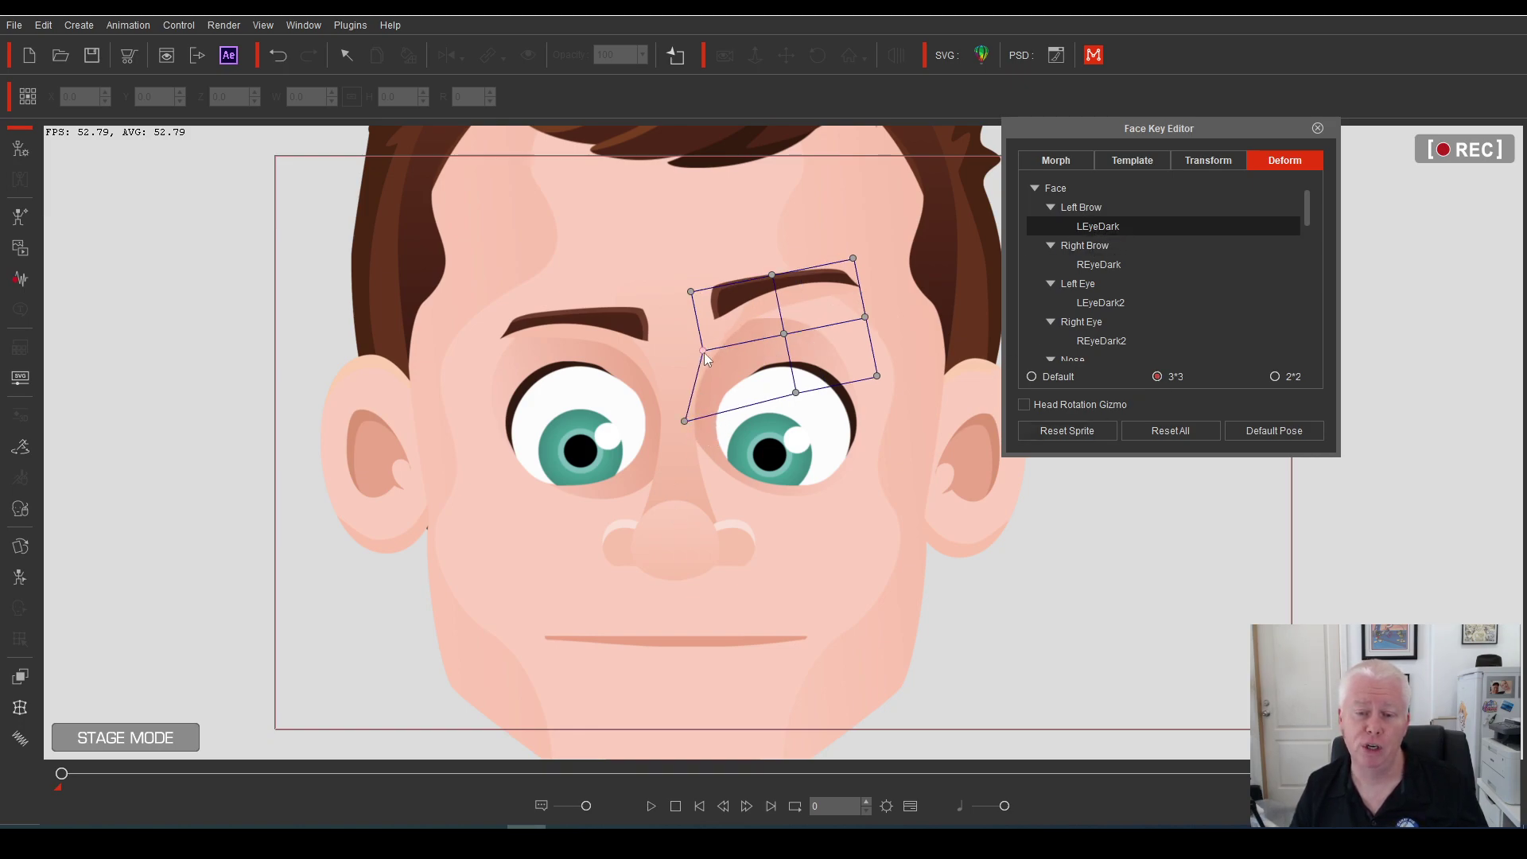
left_click_drag(703, 351, 685, 344)
left_click_drag(686, 423, 694, 424)
left_click(1318, 129)
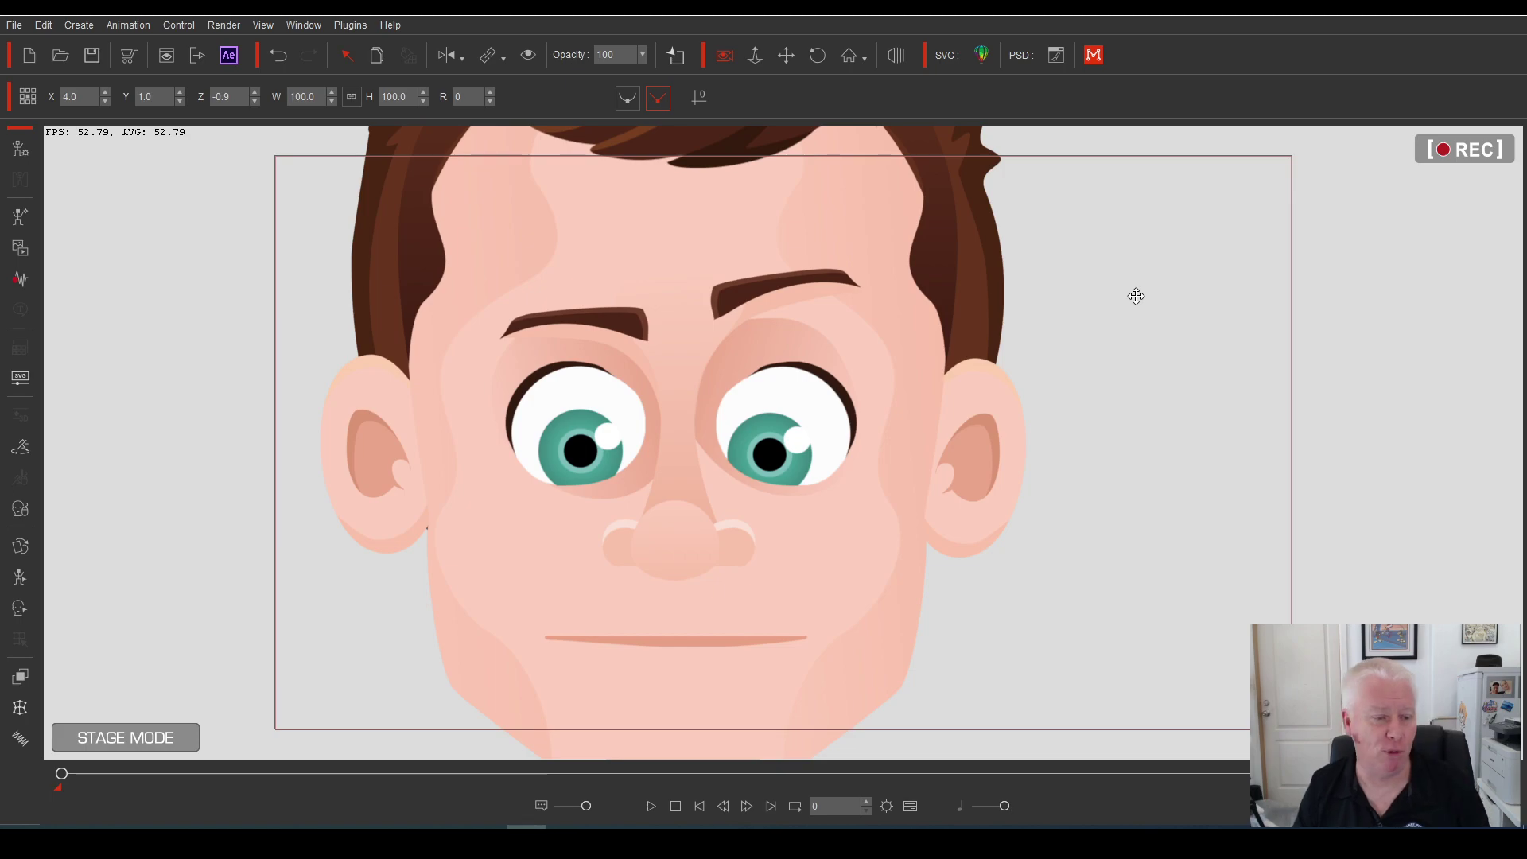
Put the Normal Glasses sprite back on Melvin's face, then open SVG Color Adjustment
left_click(21, 547)
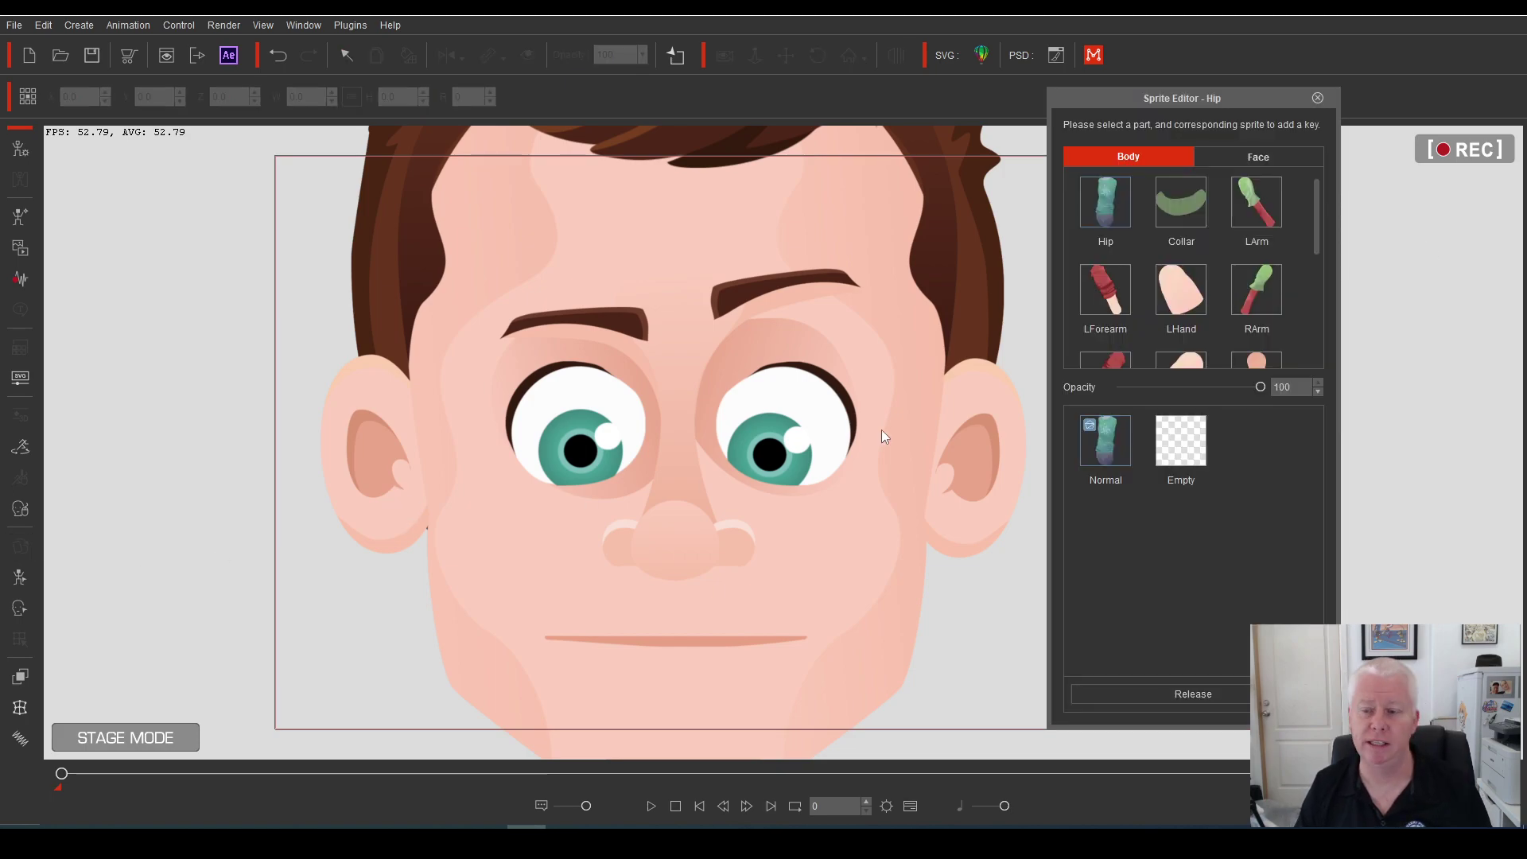
left_click(1272, 156)
left_click_drag(1323, 191, 1309, 322)
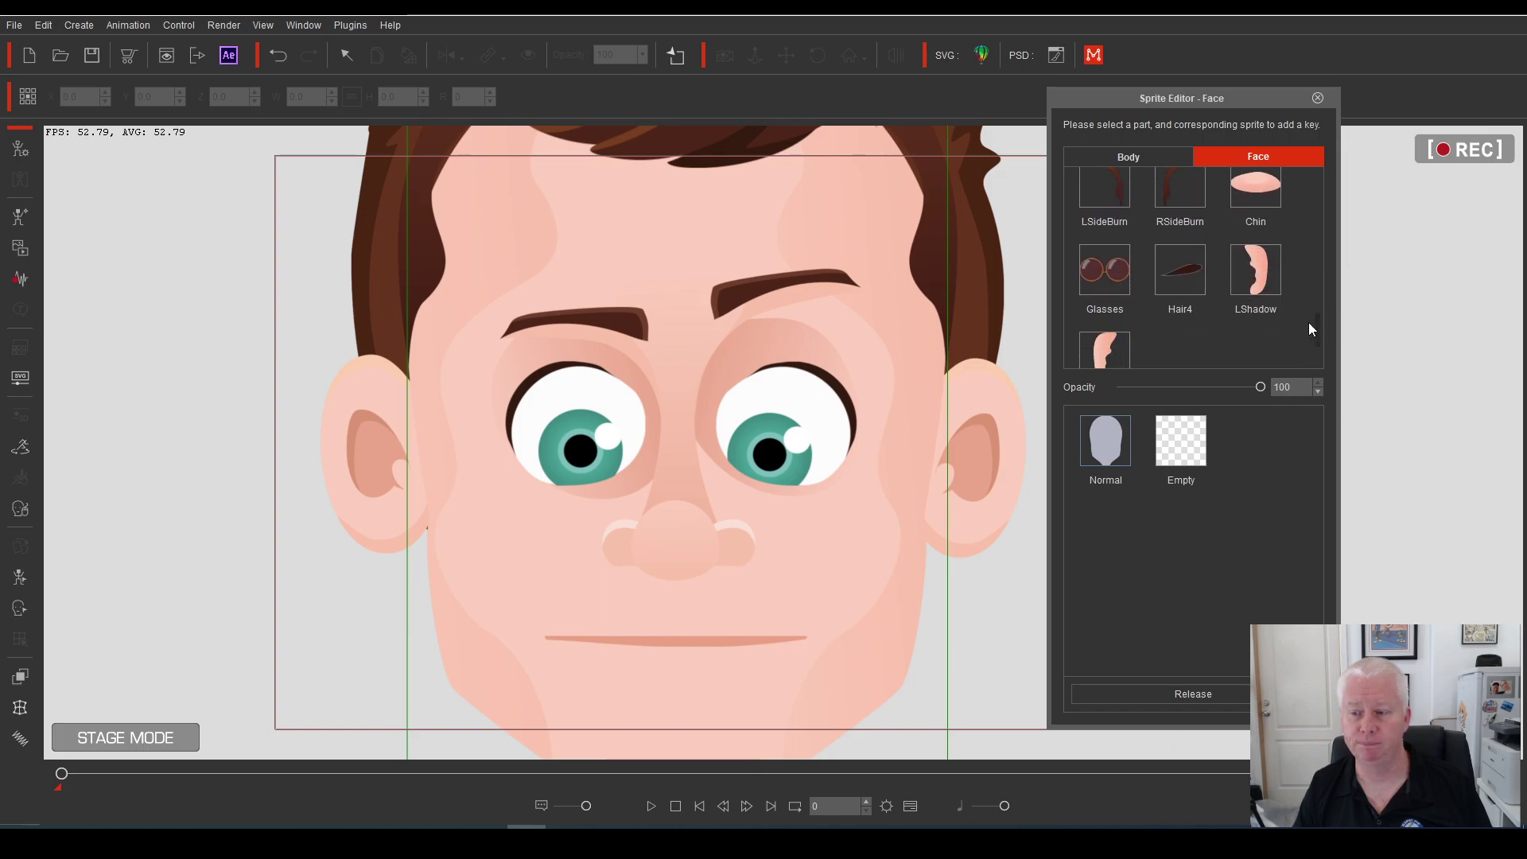
left_click(1105, 269)
left_click(1098, 459)
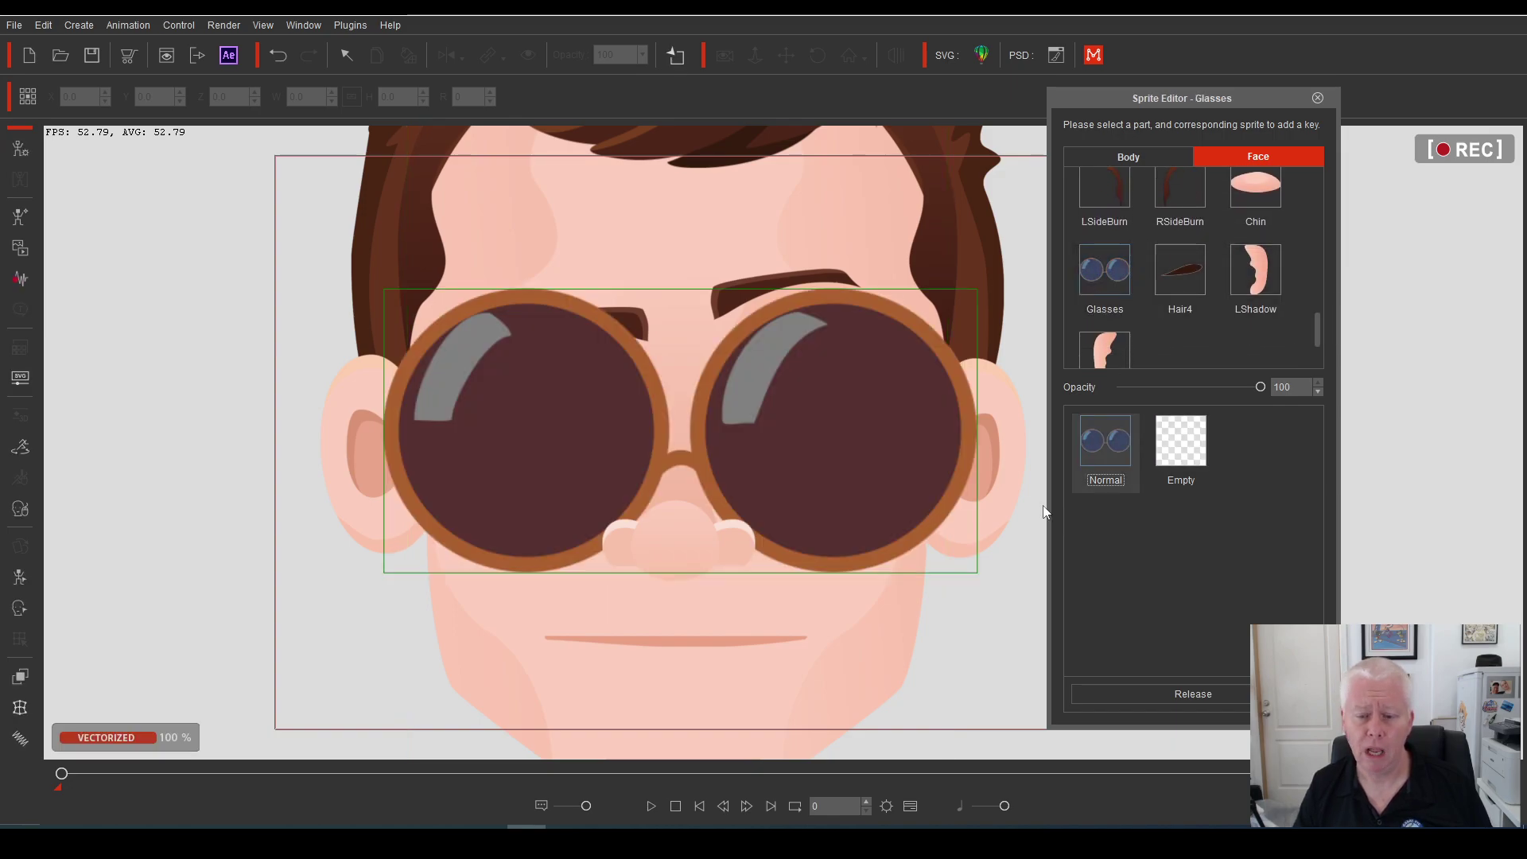
scroll(787, 474, "down", 3)
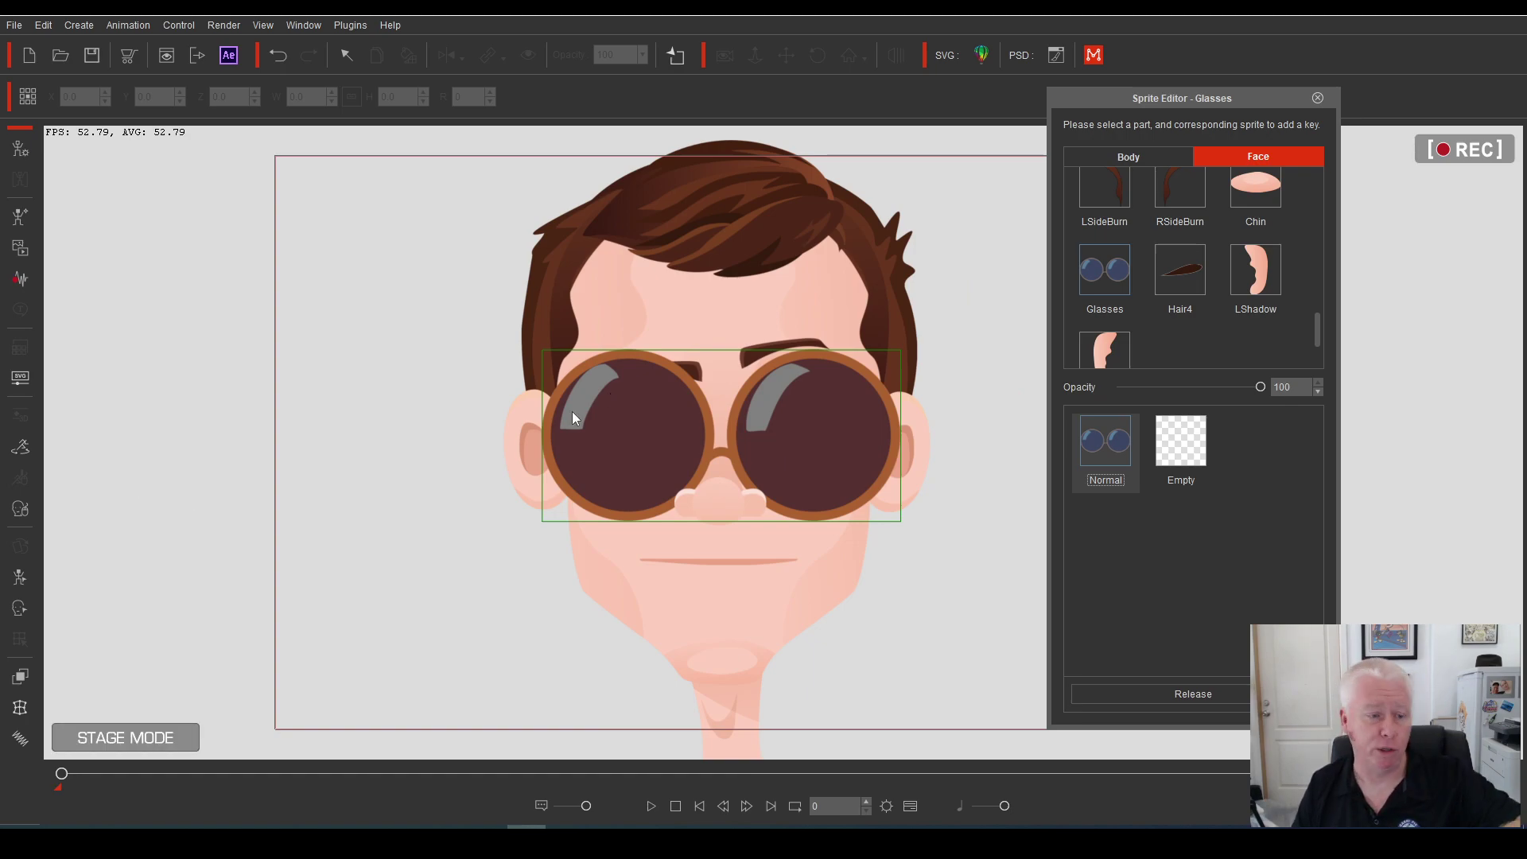
left_click(20, 377)
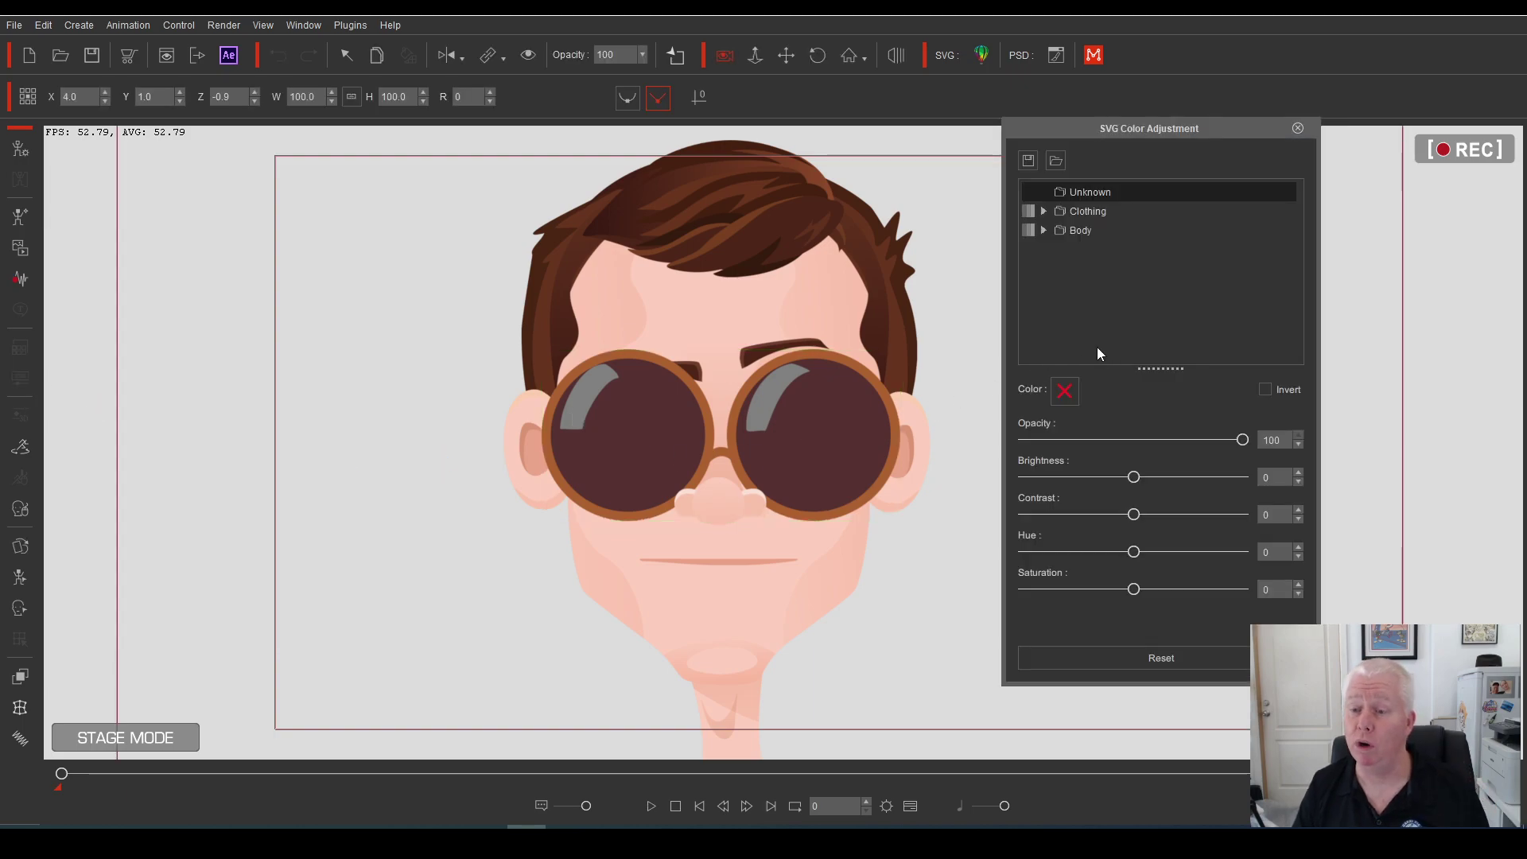
Recolour the glasses frame dark red with brightness -33 and contrast 76
left_click(1043, 210)
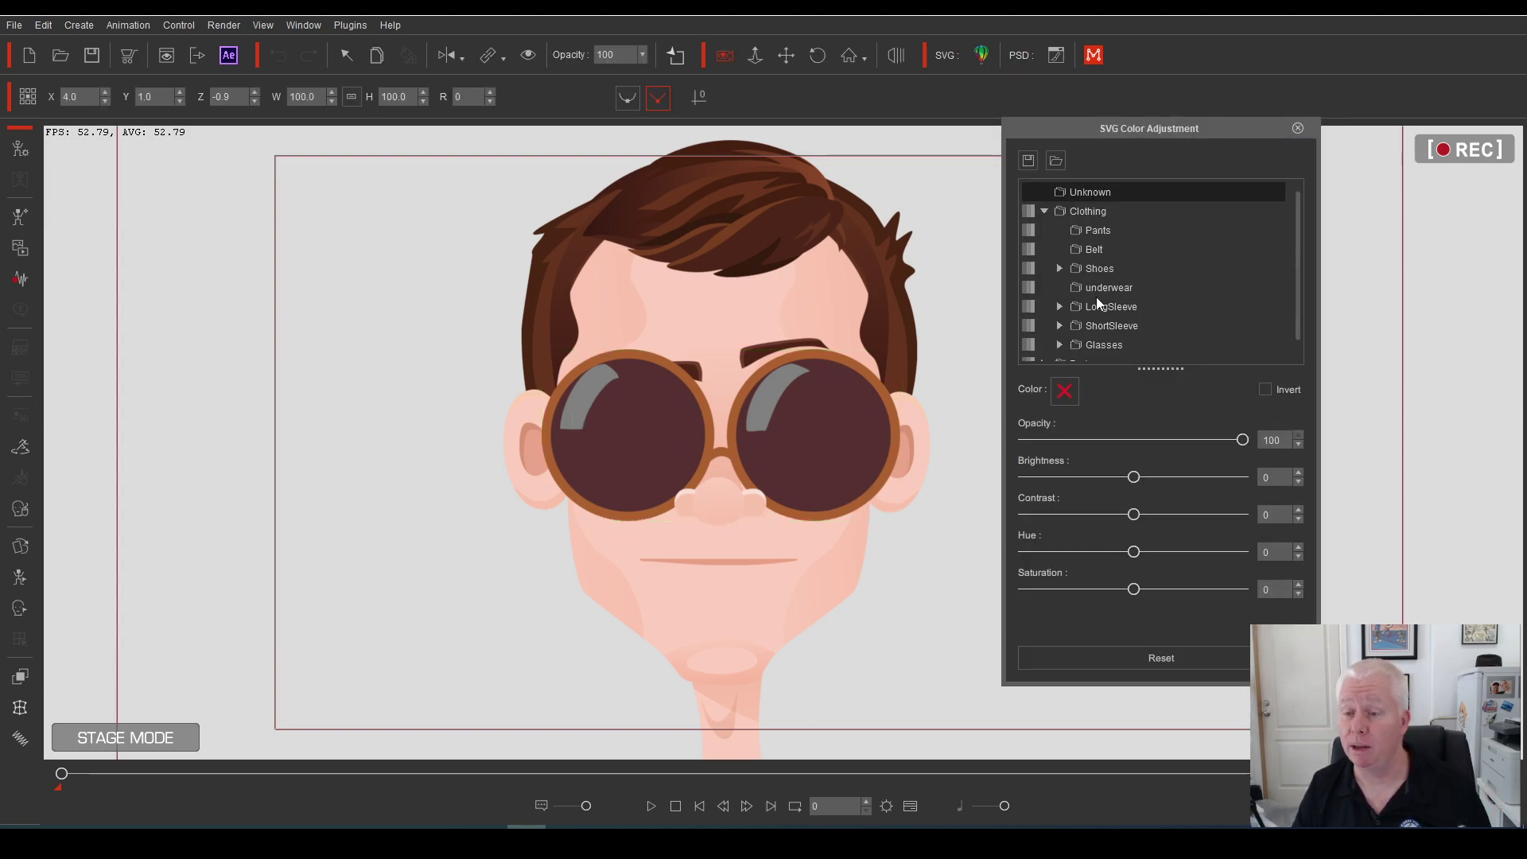
scroll(1082, 322, "down", 1)
left_click(1099, 334)
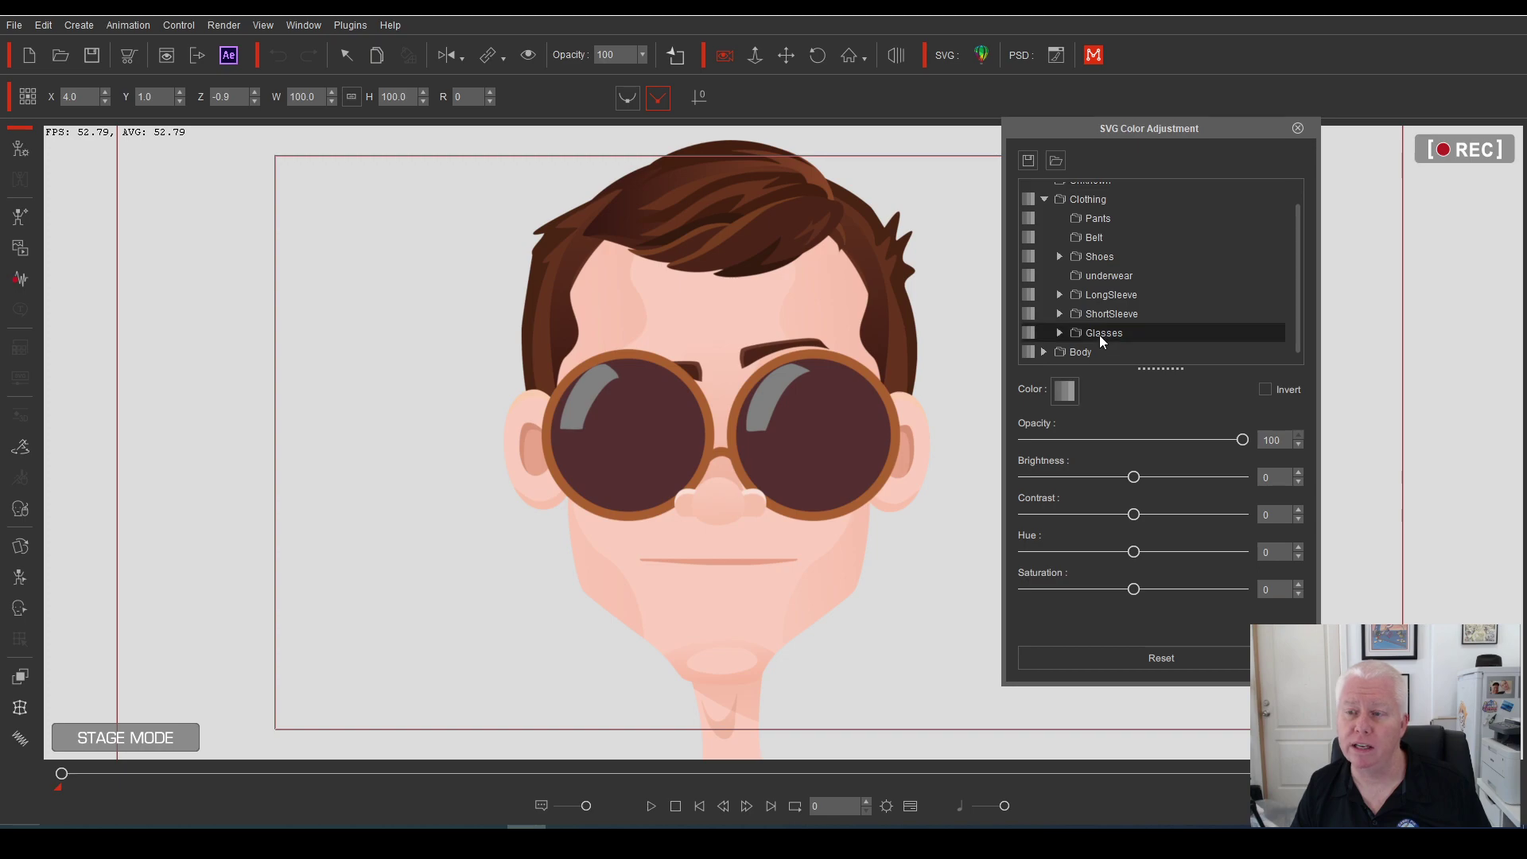
left_click(1060, 332)
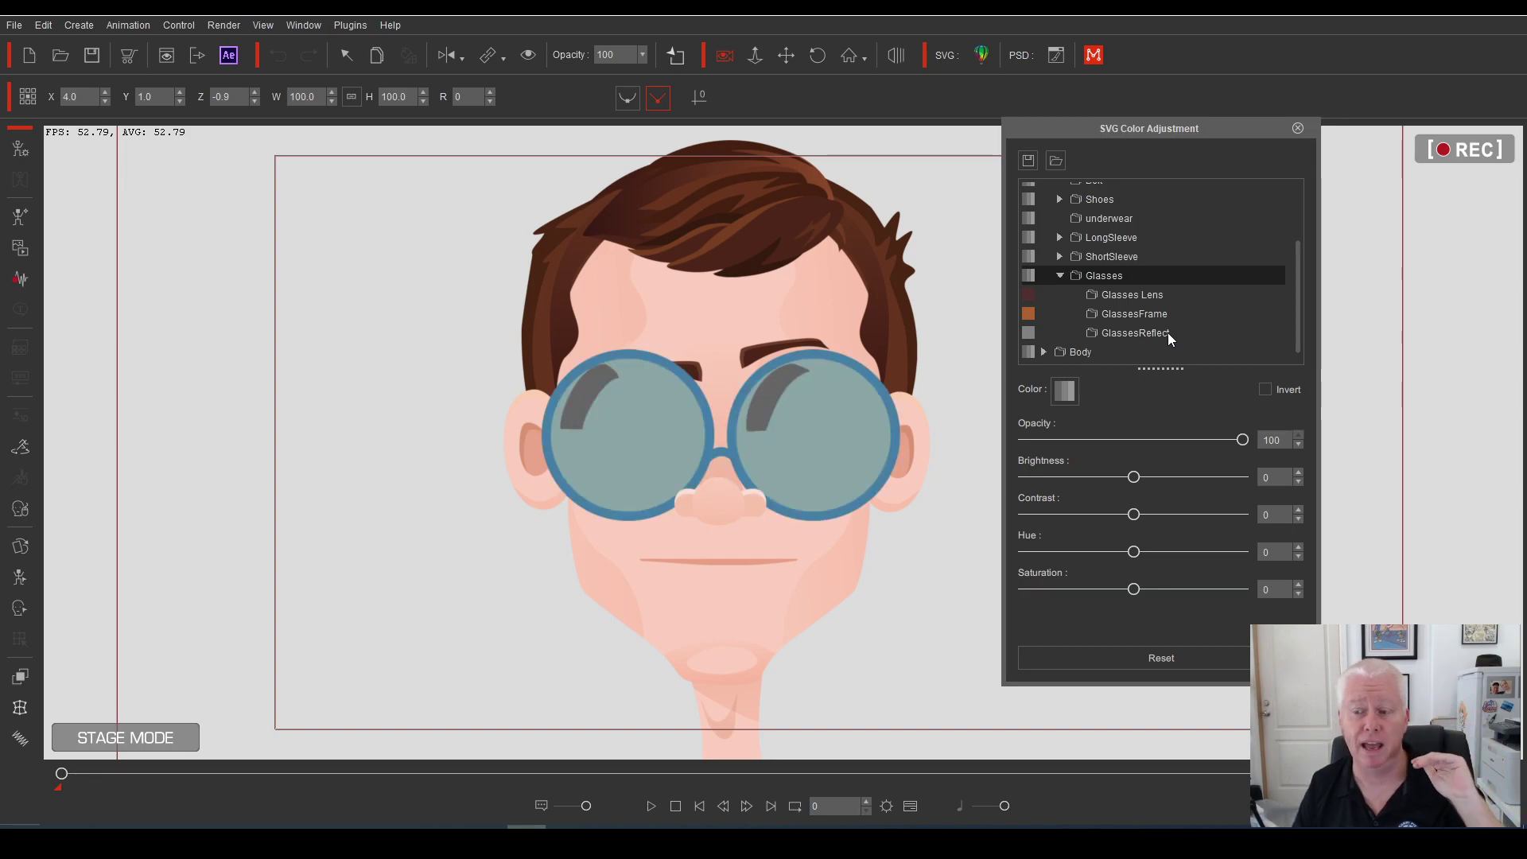
left_click(1153, 315)
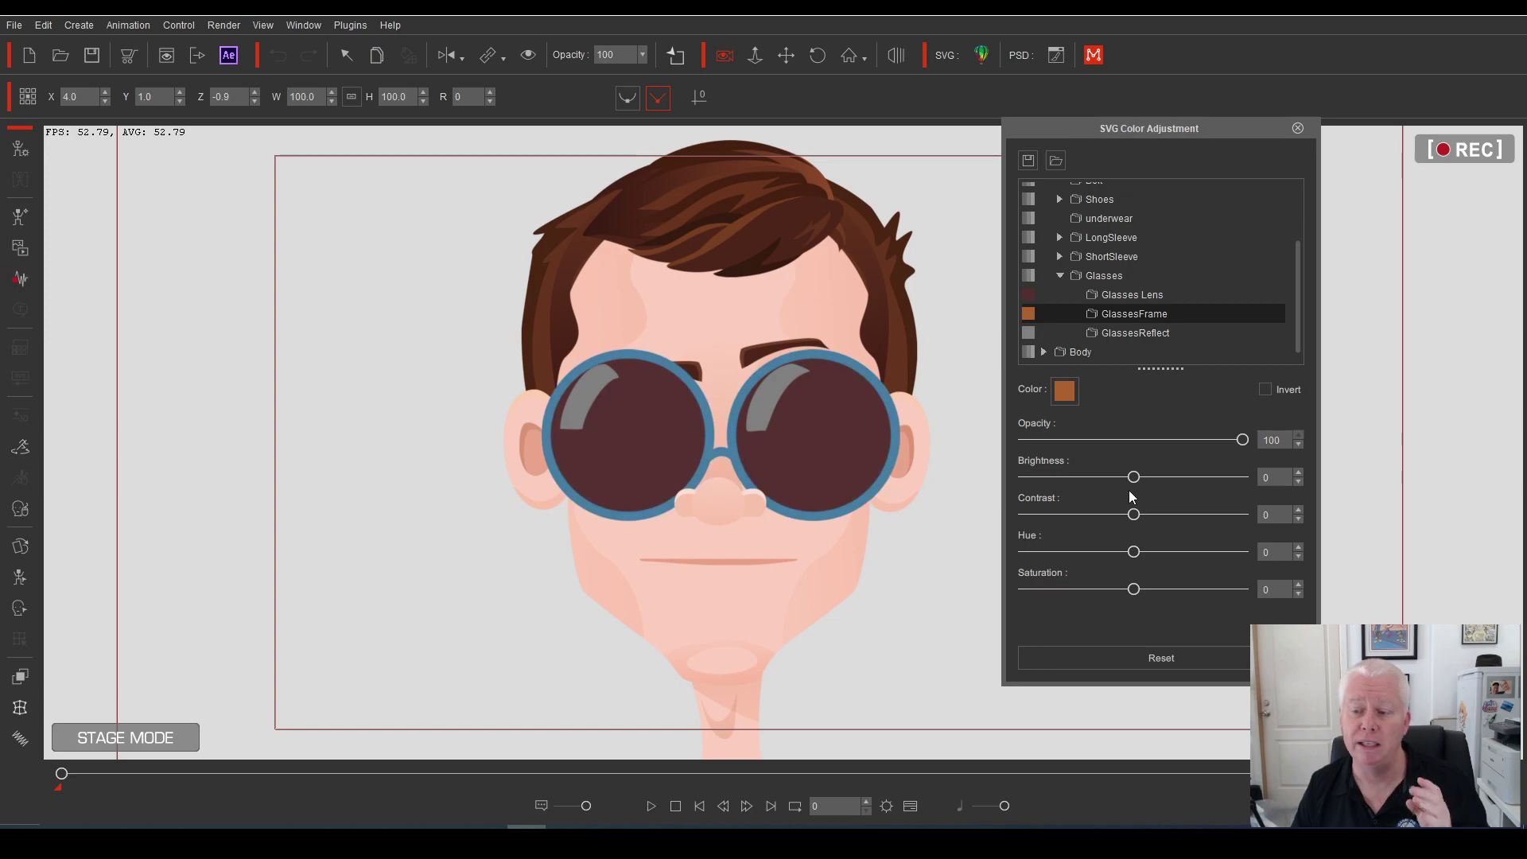
left_click_drag(1133, 476, 1038, 477)
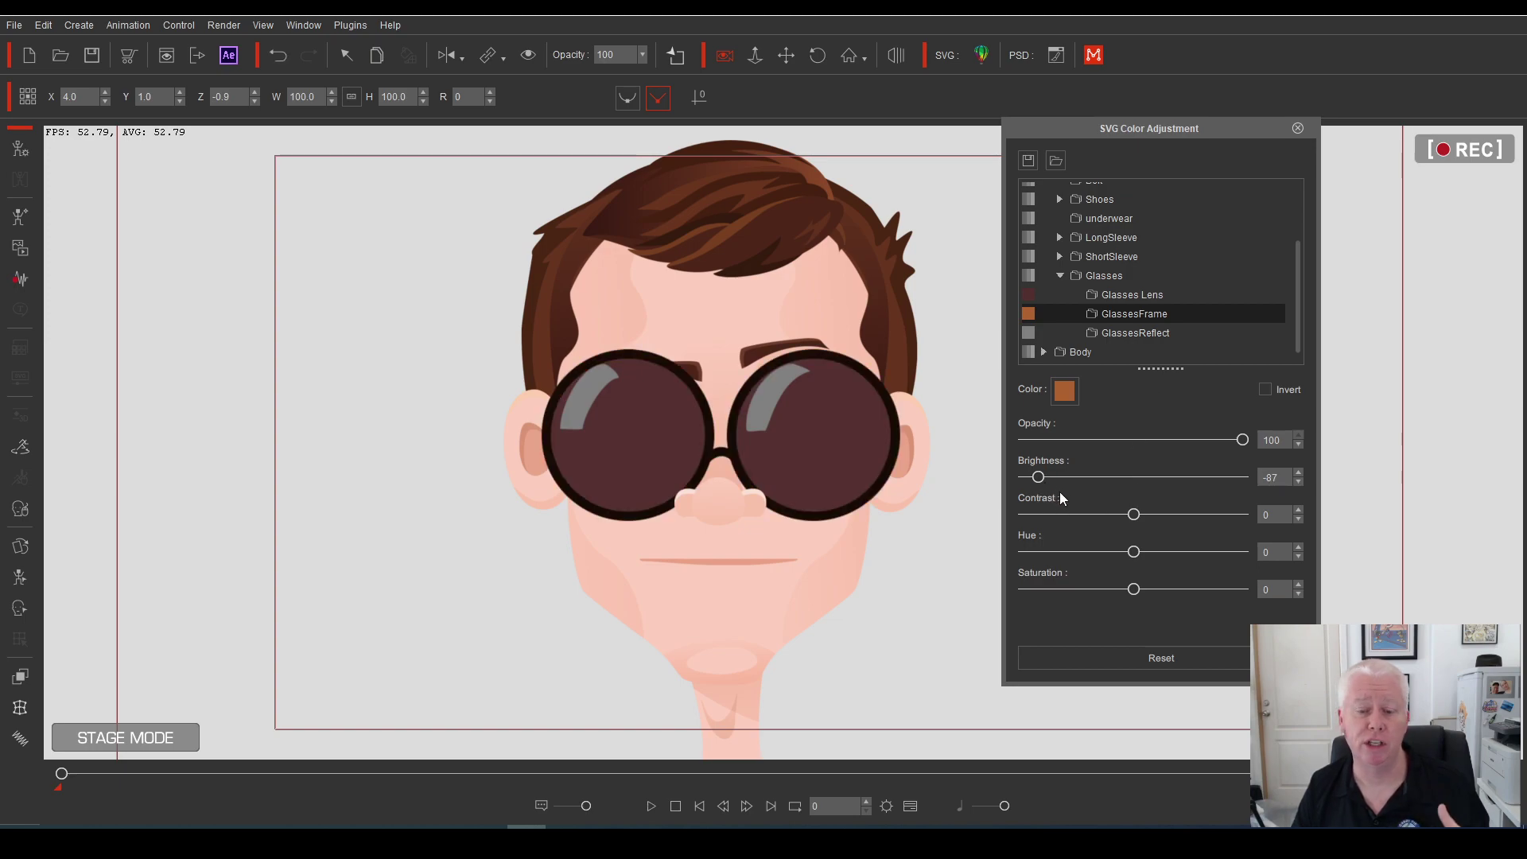
left_click(1099, 477)
left_click(1217, 514)
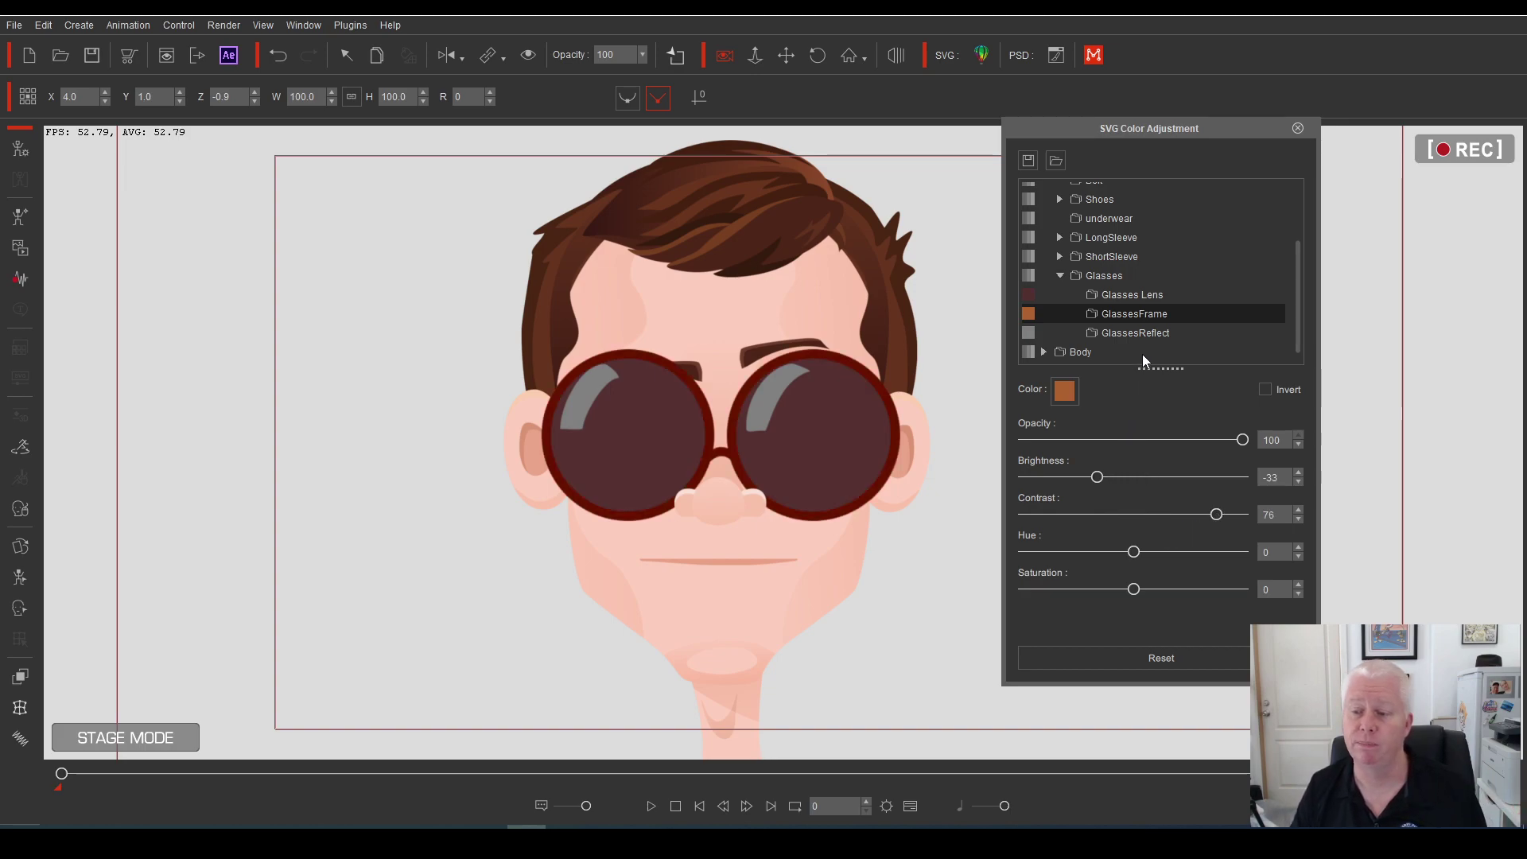
Set the glasses lenses to 82 opacity and bring up their colour chooser
left_click(1142, 294)
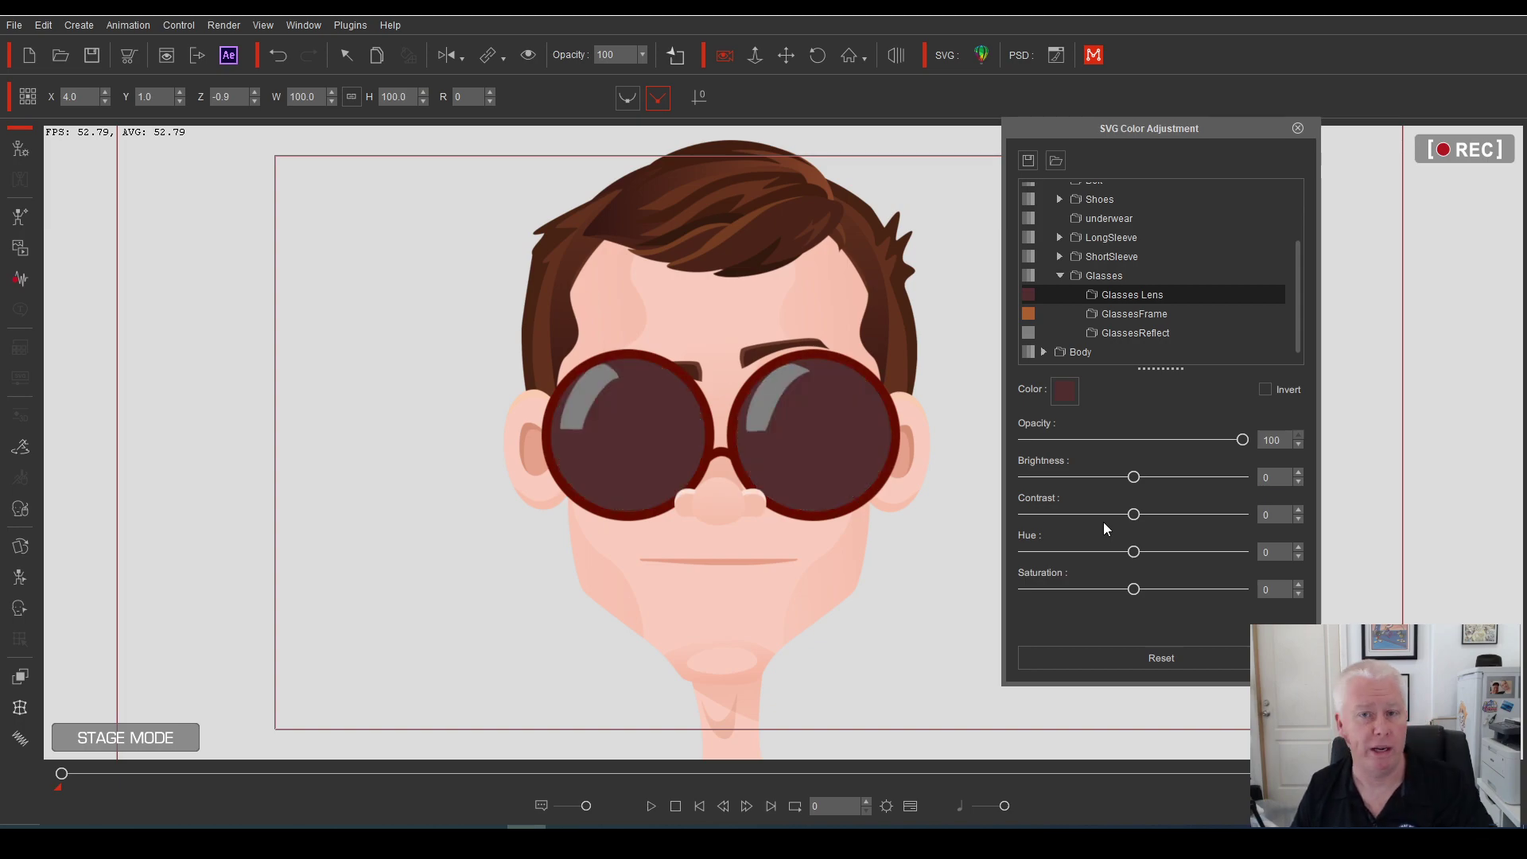
left_click(1204, 439)
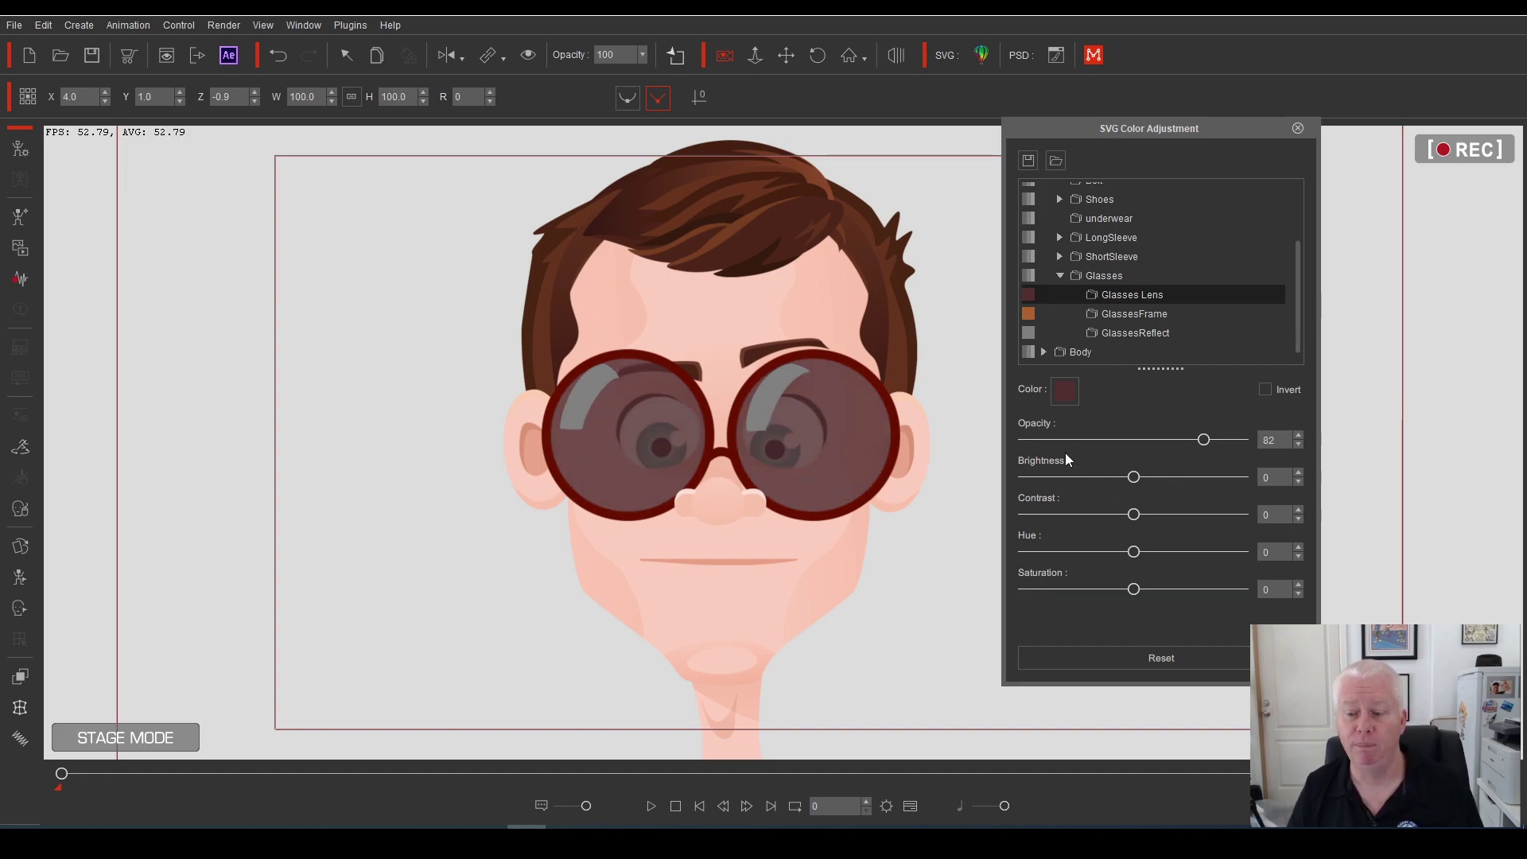
left_click_drag(1038, 438, 1070, 443)
left_click(1204, 438)
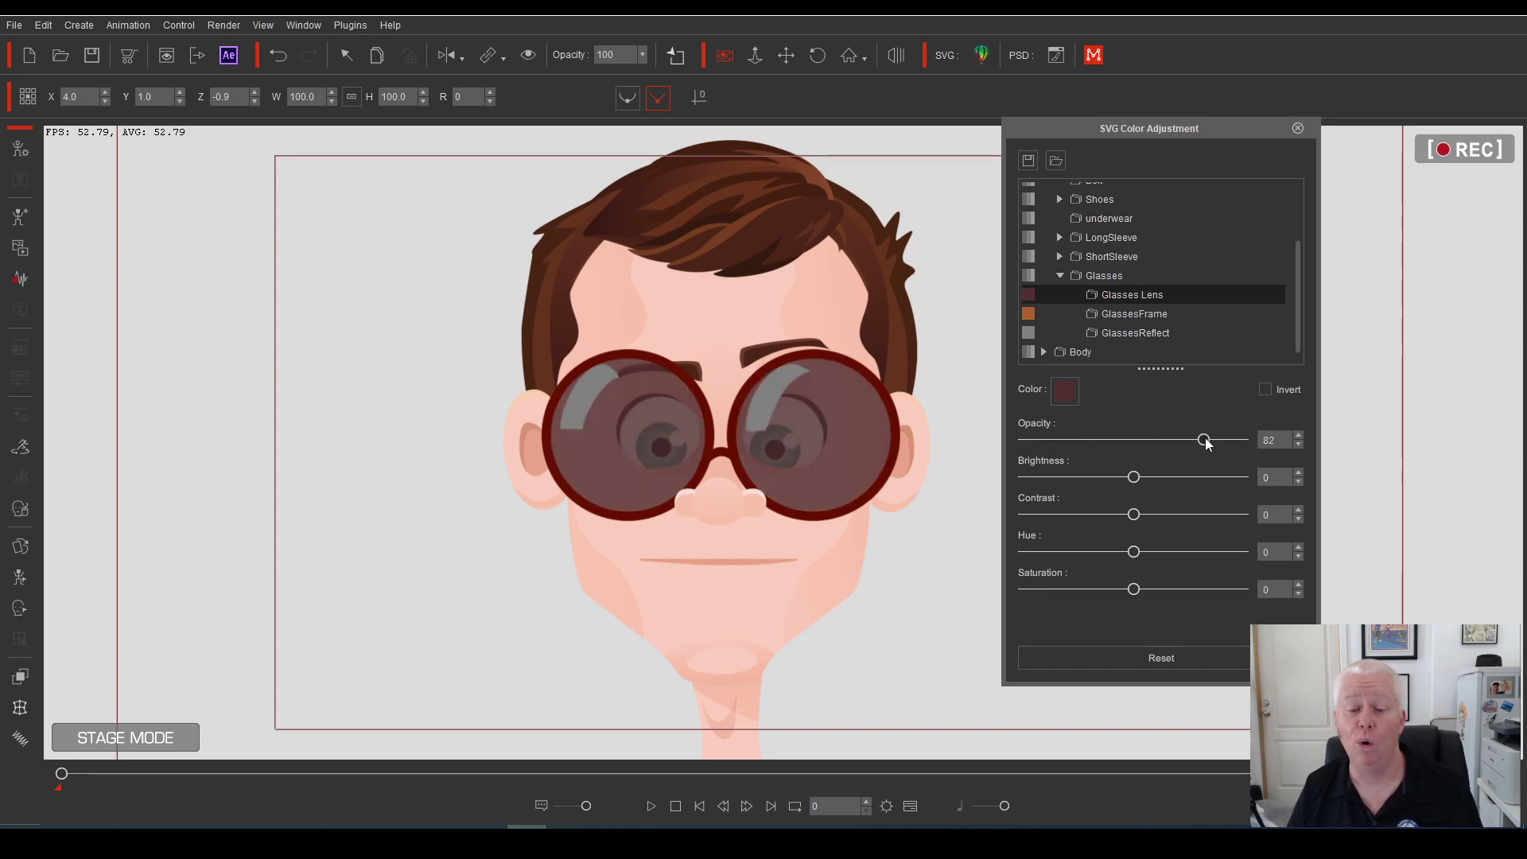
left_click(1066, 390)
Tint the lenses orange and lower their opacity to 58
left_click(899, 289)
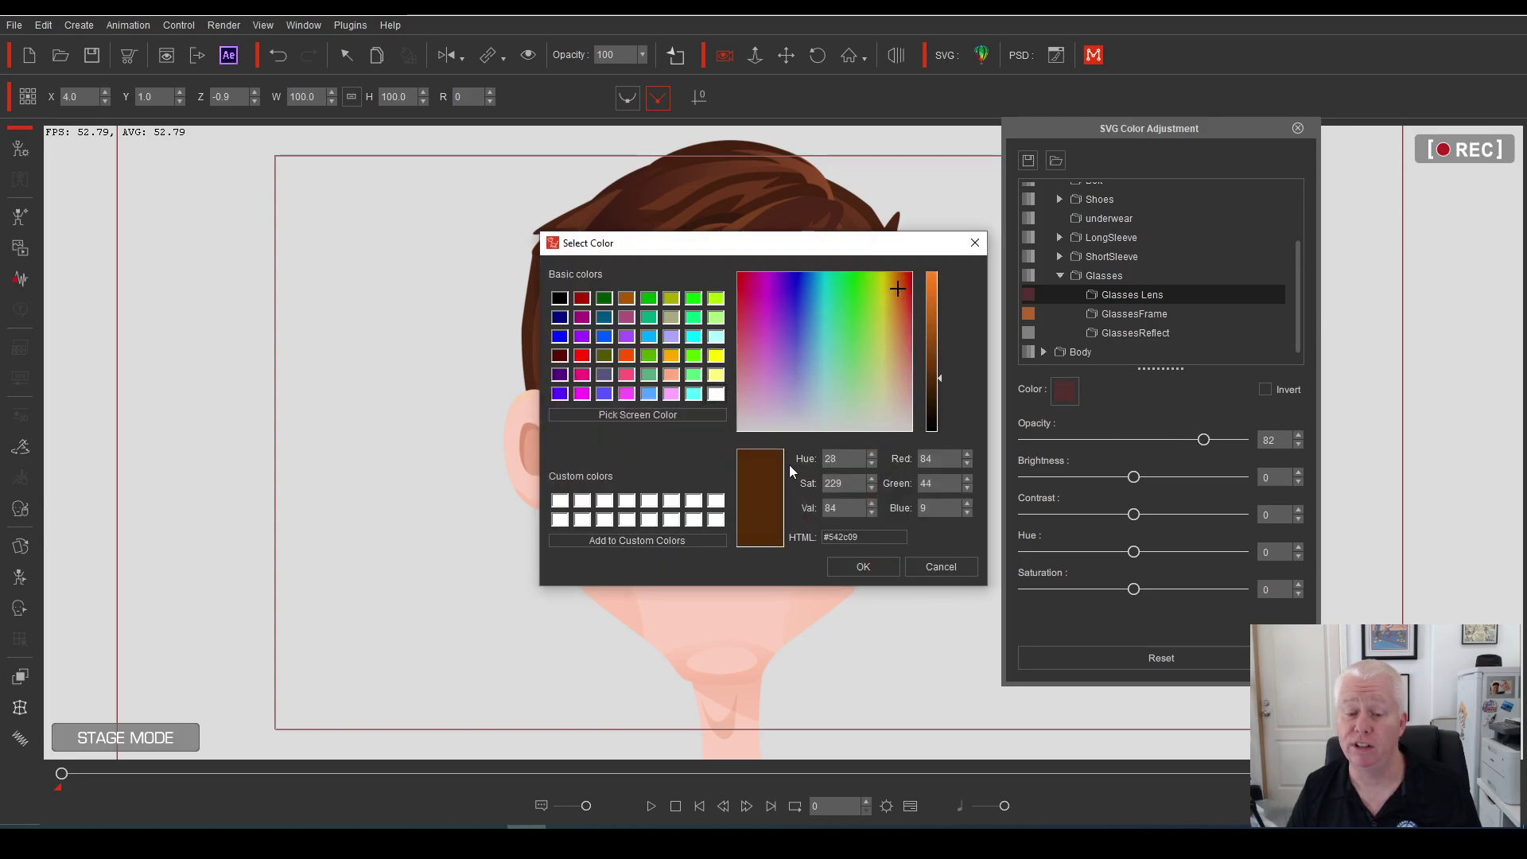
left_click(930, 280)
left_click(853, 568)
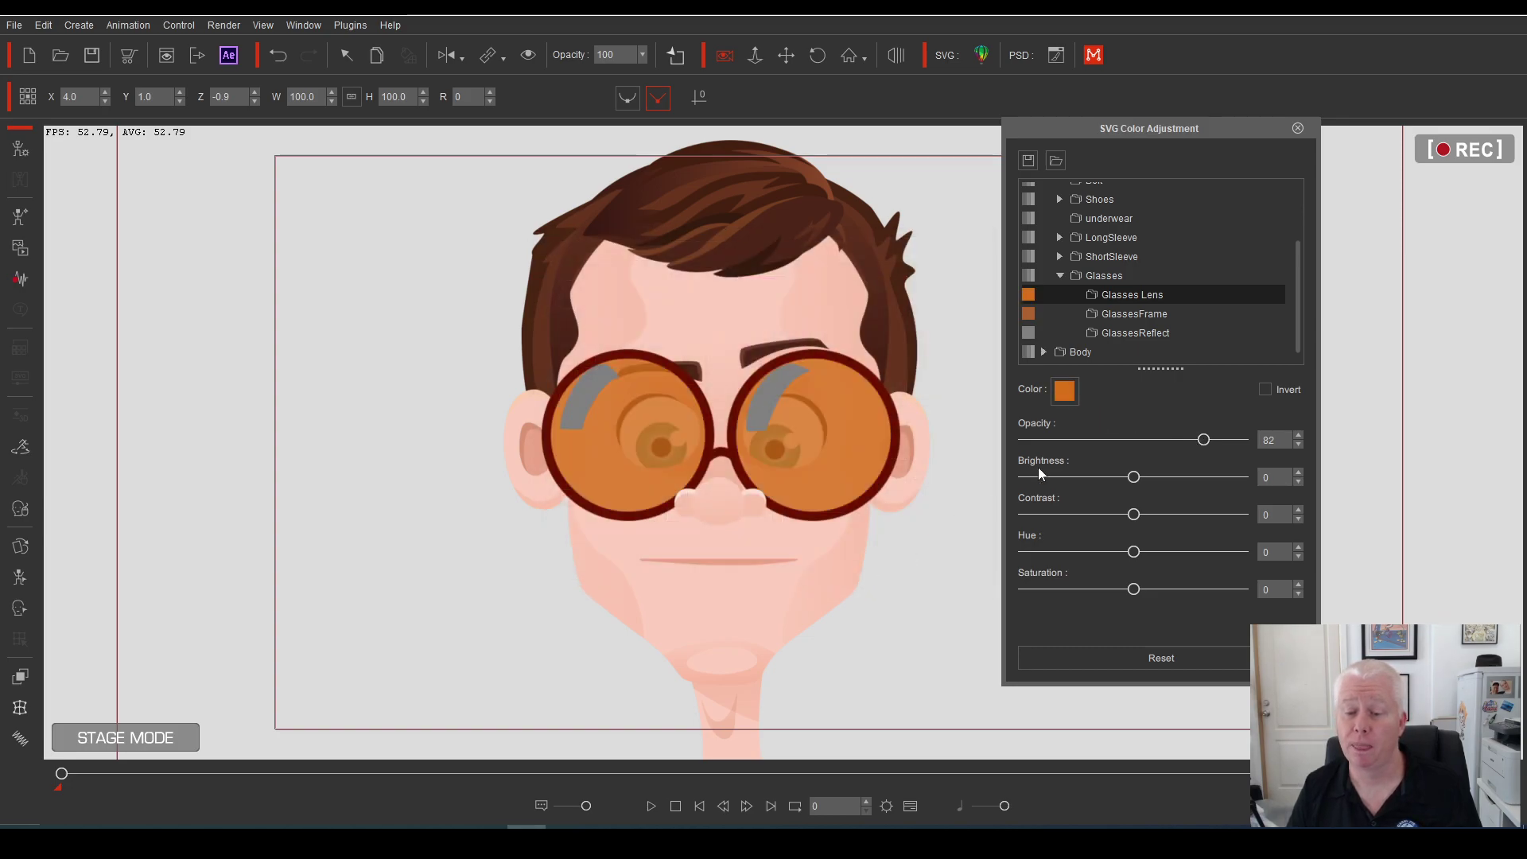
left_click(1152, 439)
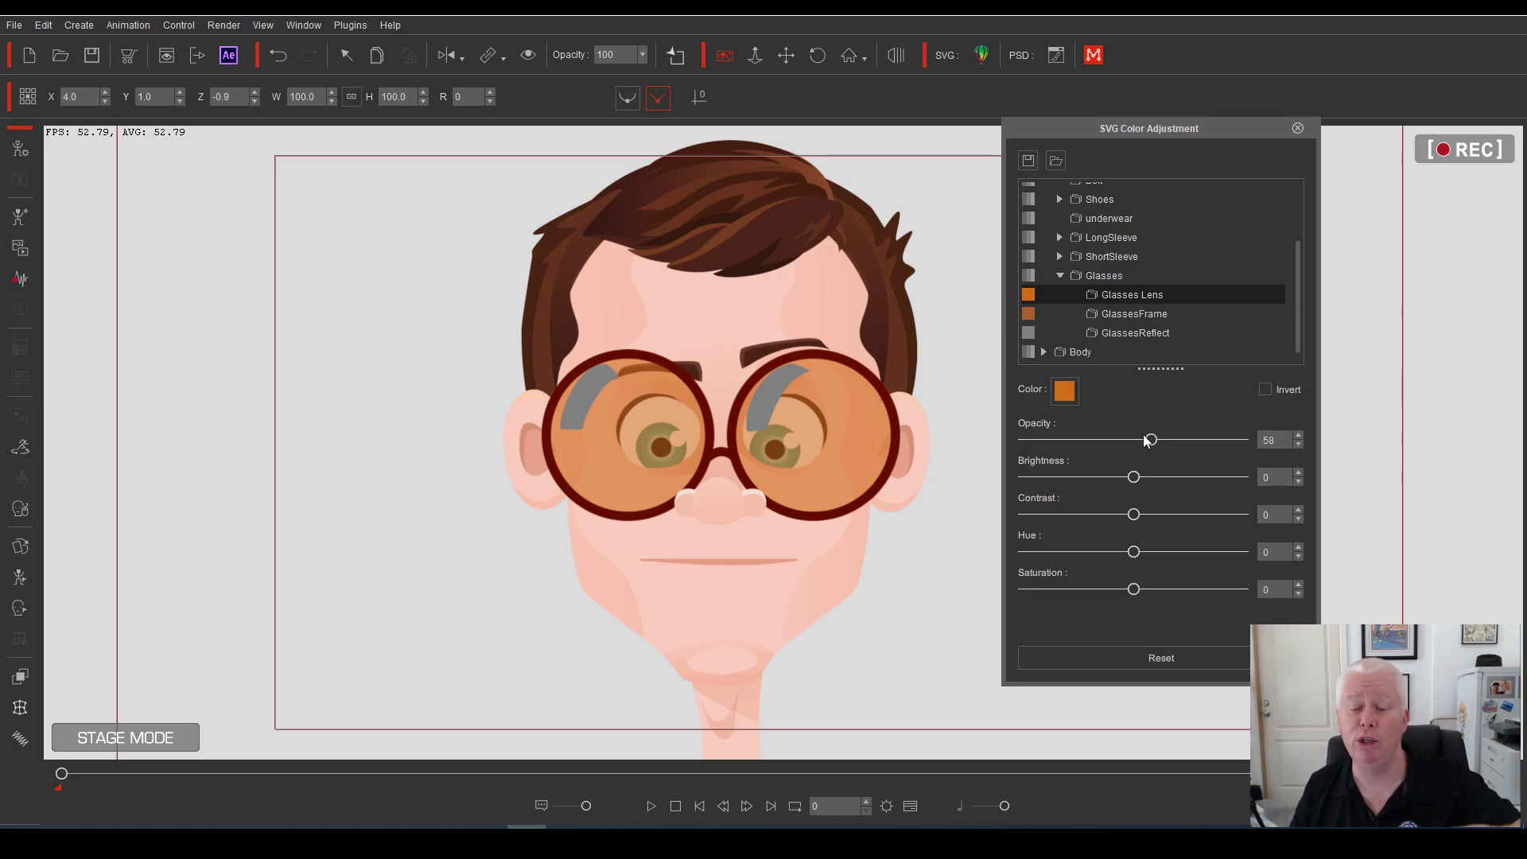
Raise the GlassesReflect brightness to 80, then open the Face Key Editor
left_click(762, 394)
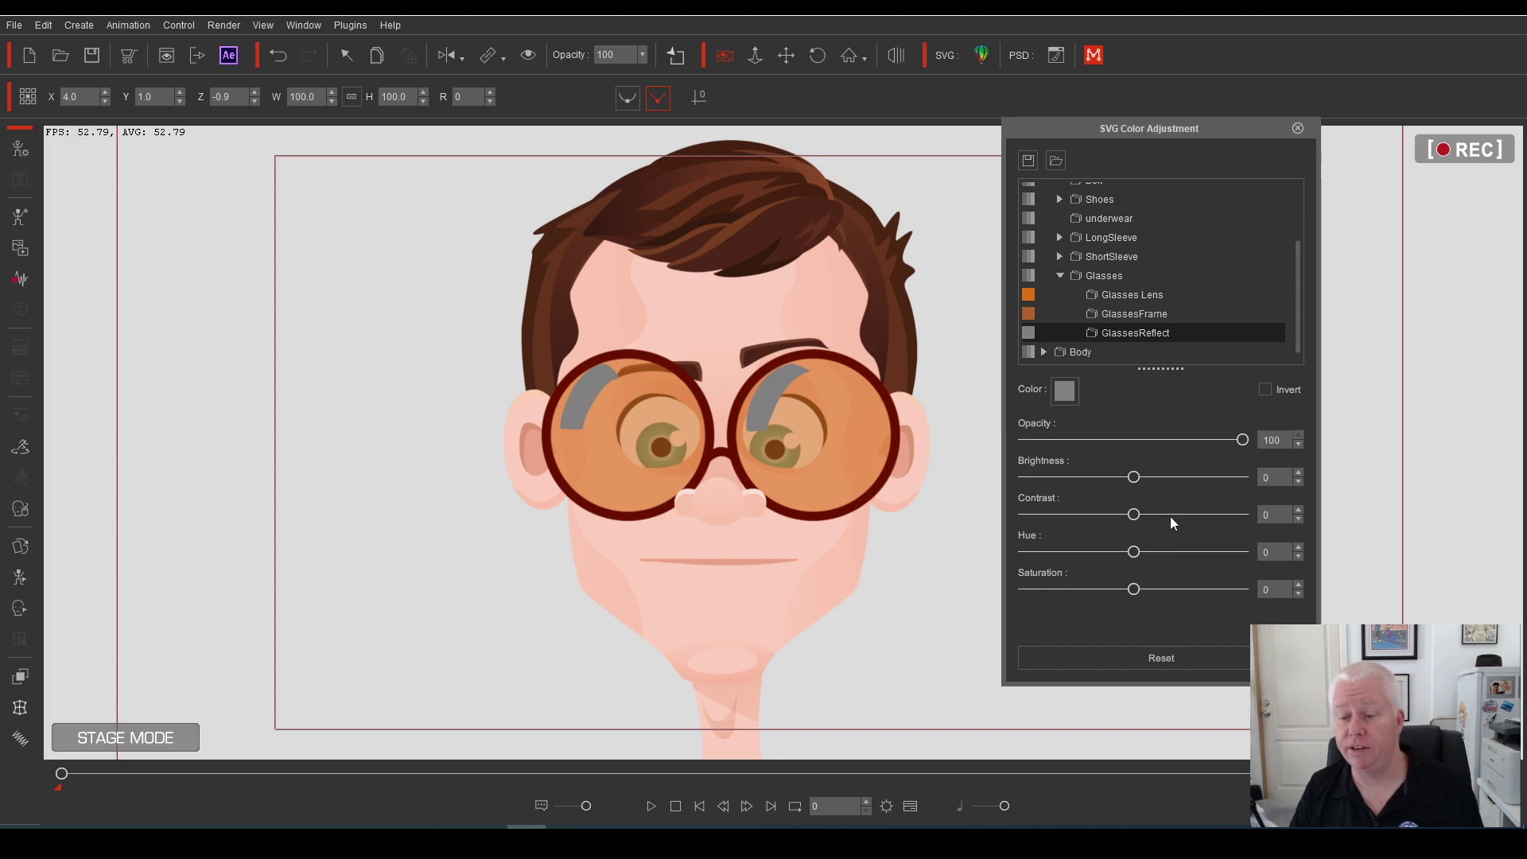
left_click_drag(1134, 476, 1129, 440)
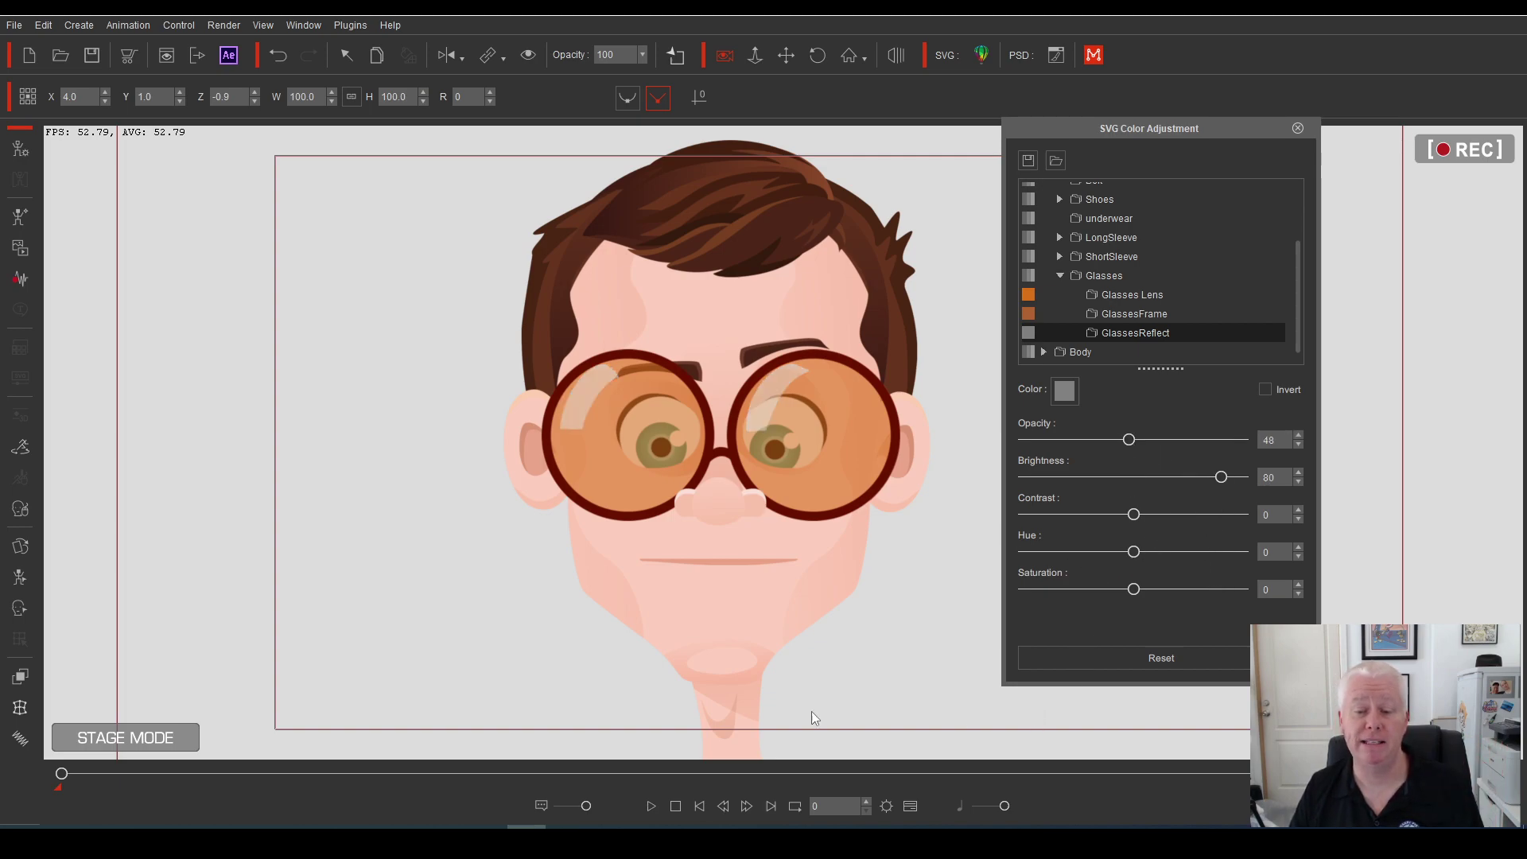
left_click(20, 607)
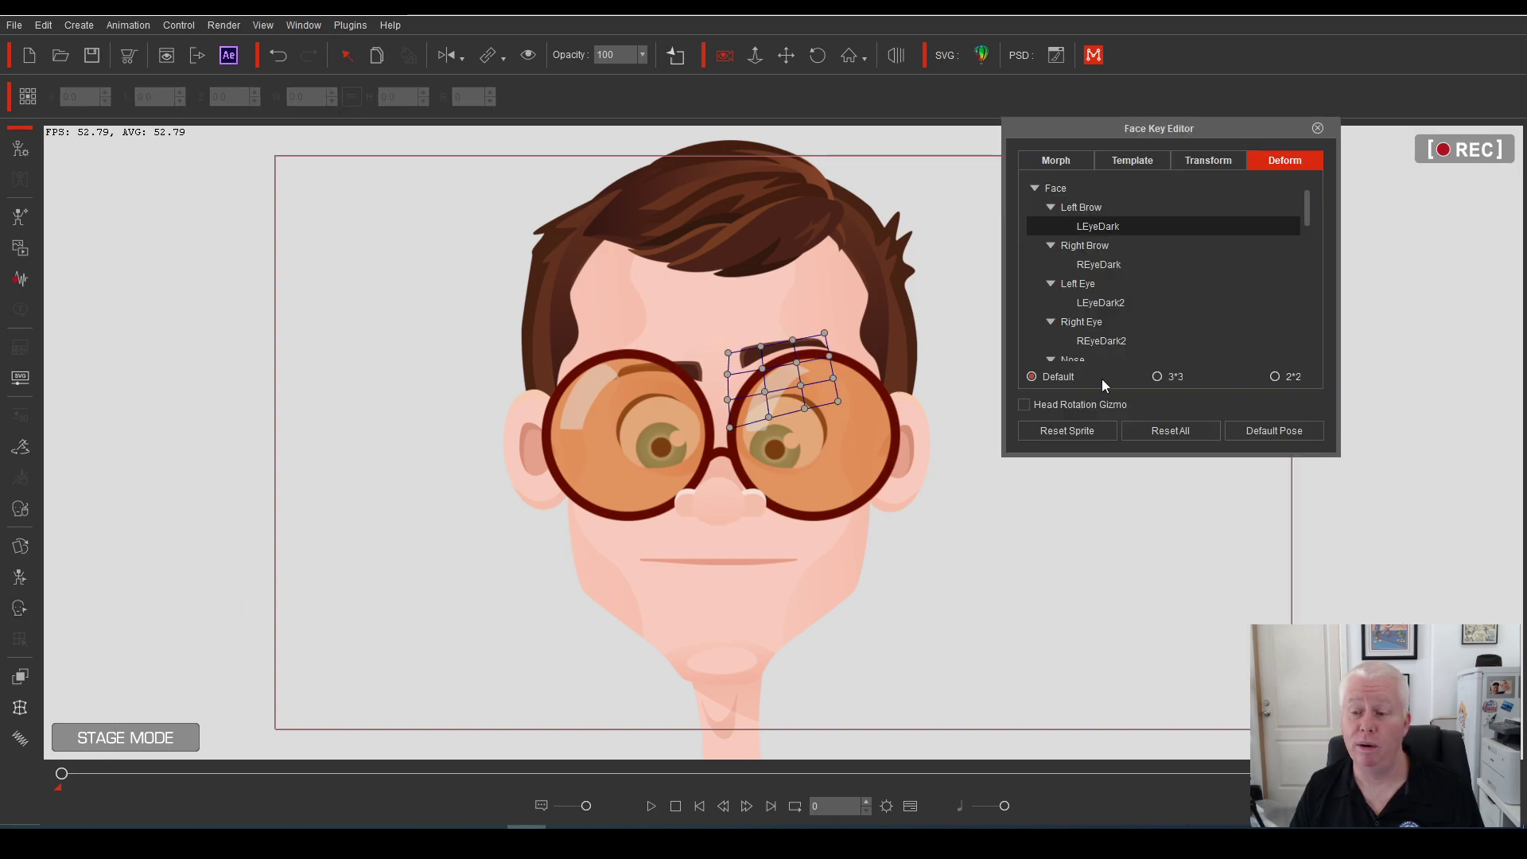
Turn Melvin's head both ways with the rotation gizmo to preview the glasses, then close the editor
left_click(1023, 404)
left_click_drag(770, 528, 467, 460)
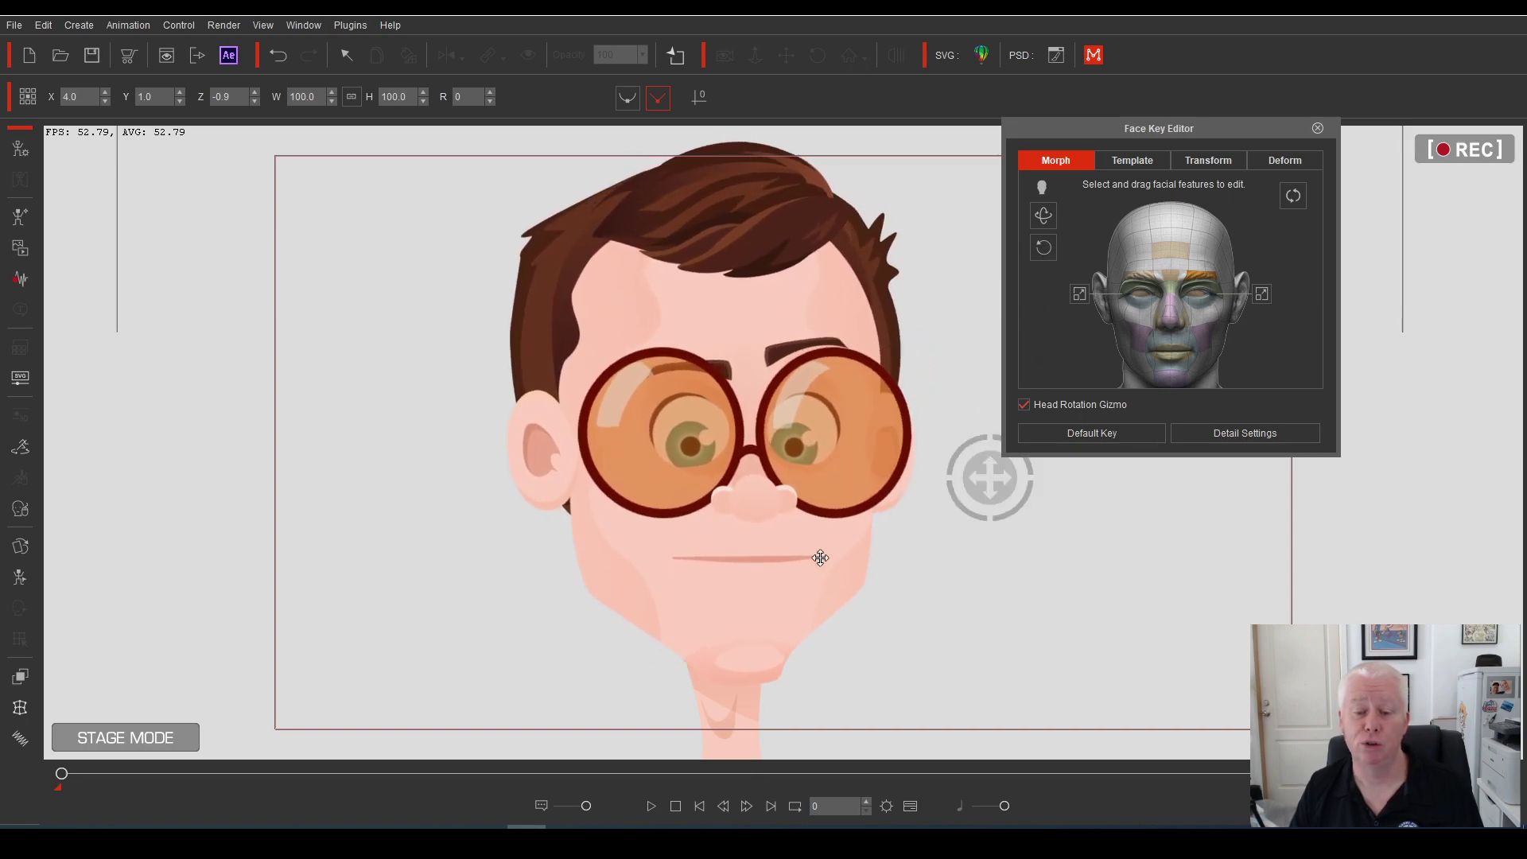
left_click_drag(924, 517, 734, 443)
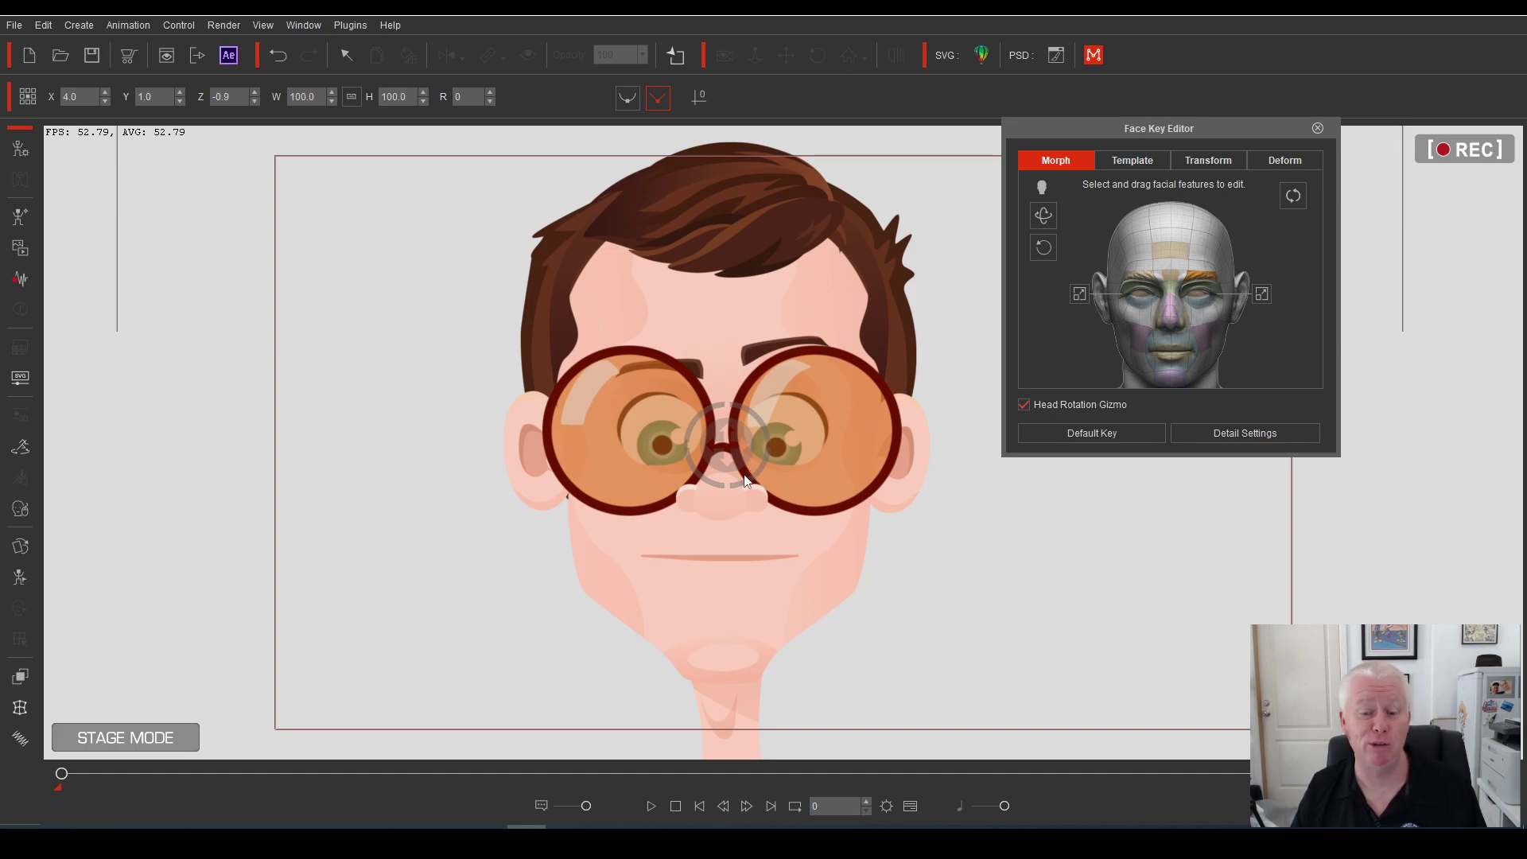
left_click(1318, 129)
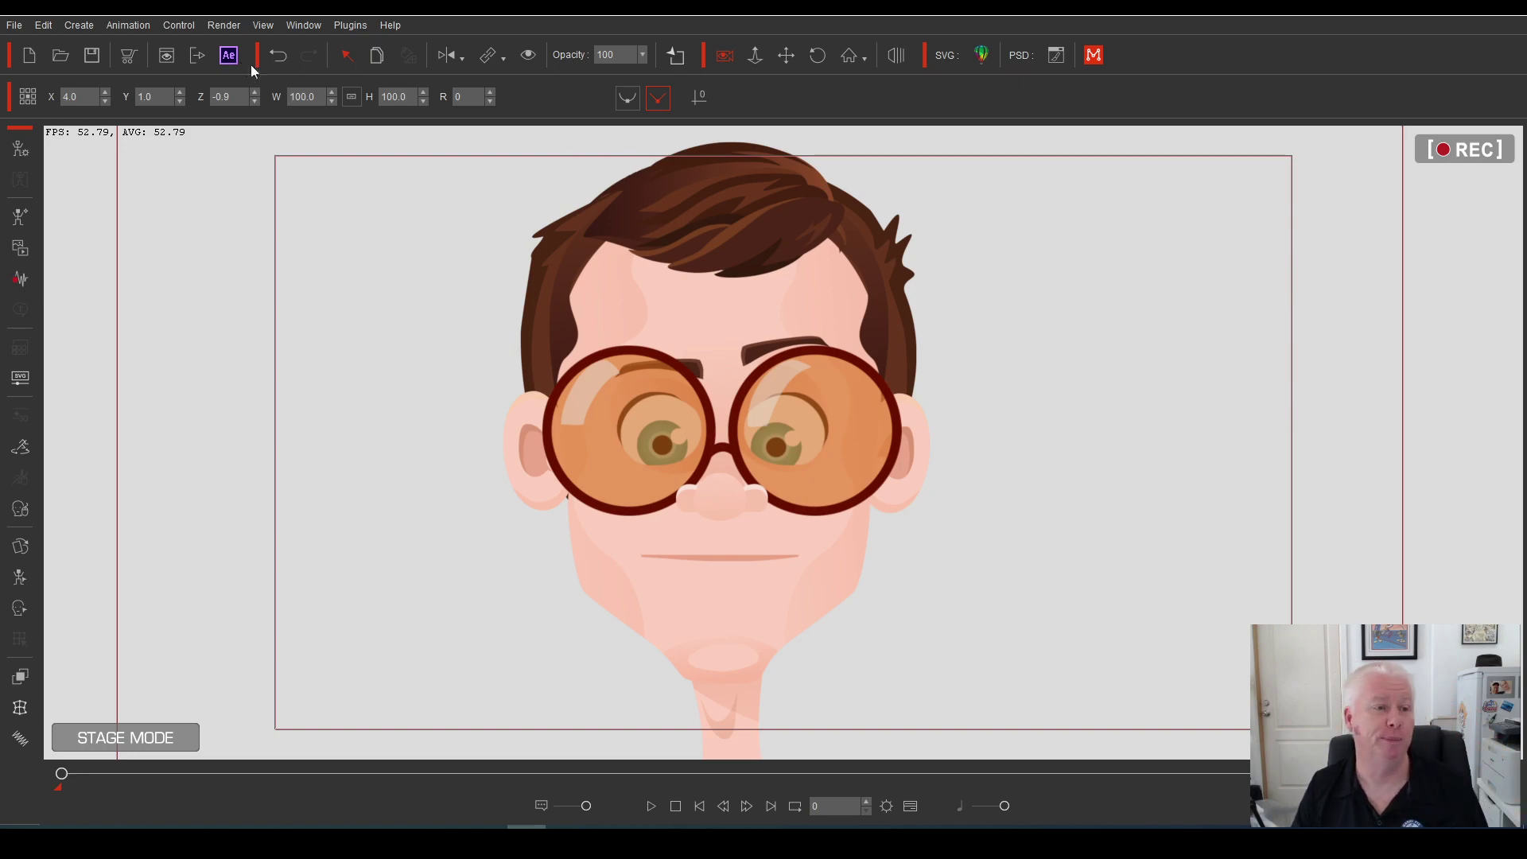
Start a new project, discarding the old one without saving
left_click(14, 25)
left_click(39, 50)
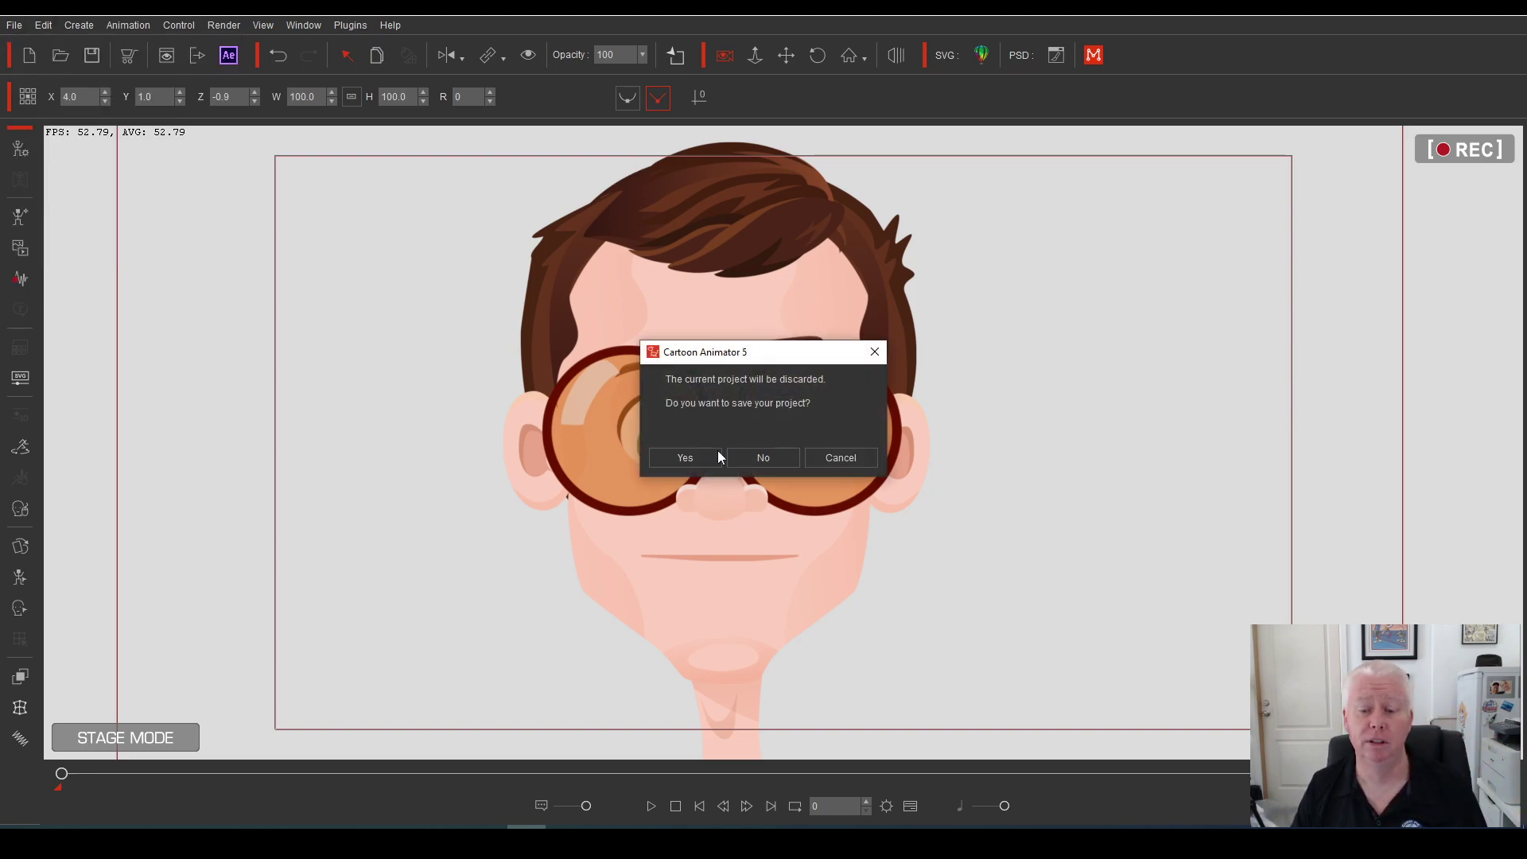
left_click(727, 459)
Place T9 Melvin from the Content Manager onto the stage and return to record mode
left_click(307, 26)
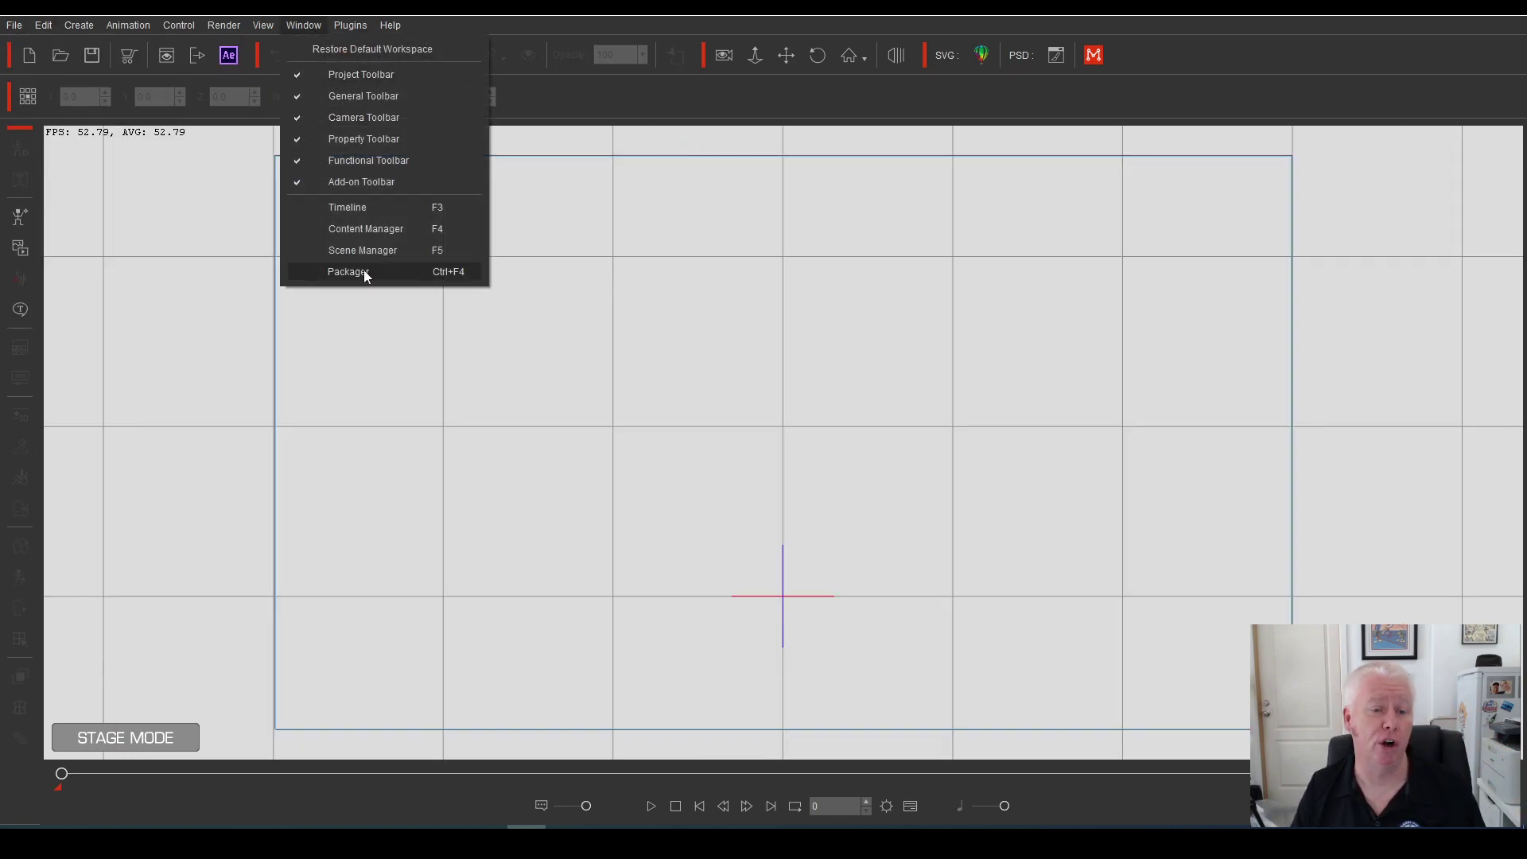
left_click(365, 229)
left_click_drag(1419, 550, 705, 400)
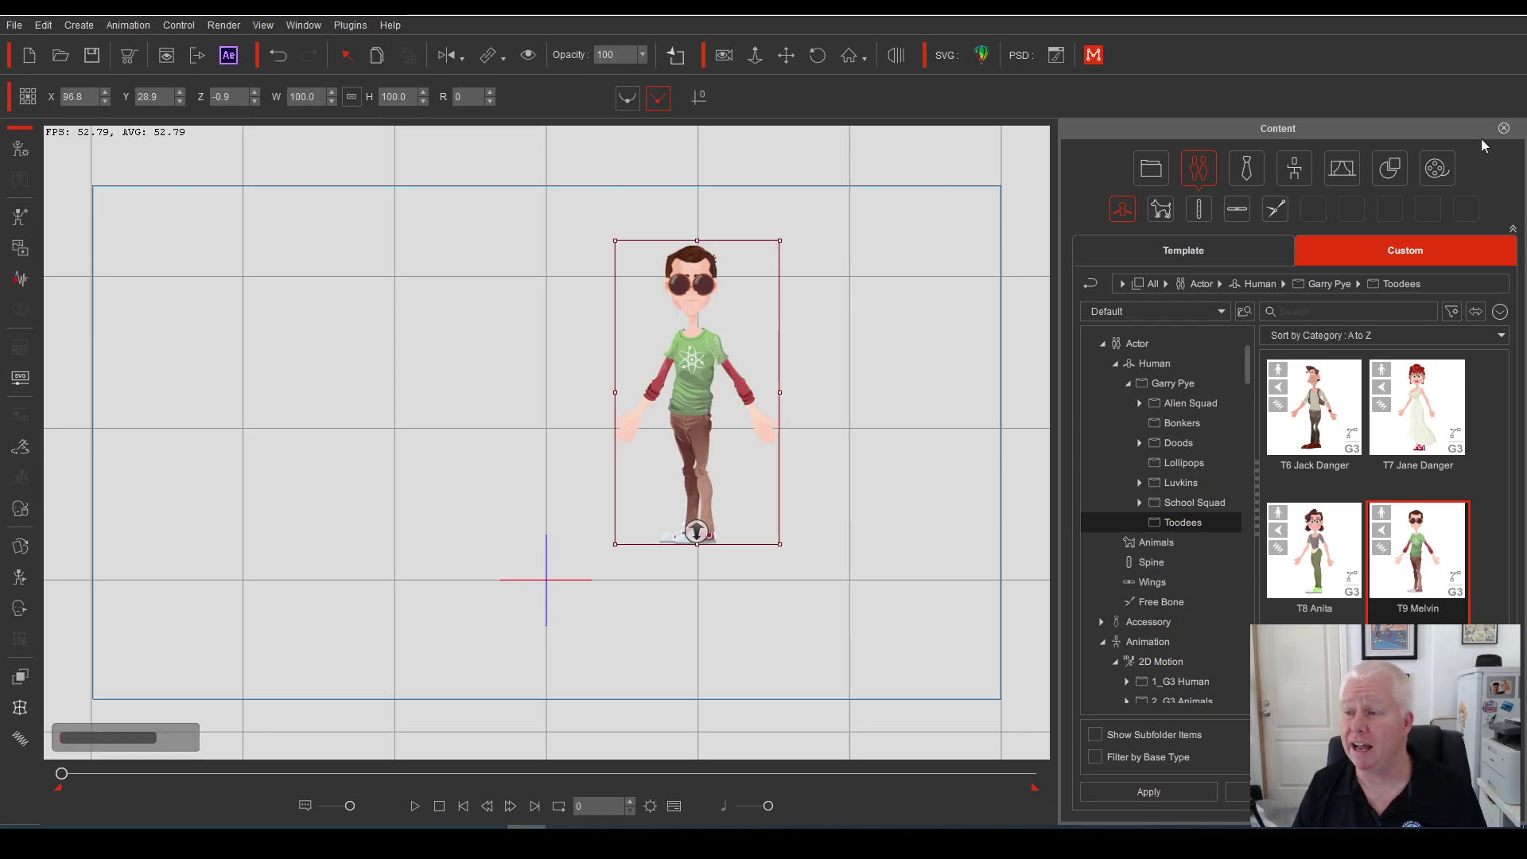
left_click(1503, 128)
left_click(724, 55)
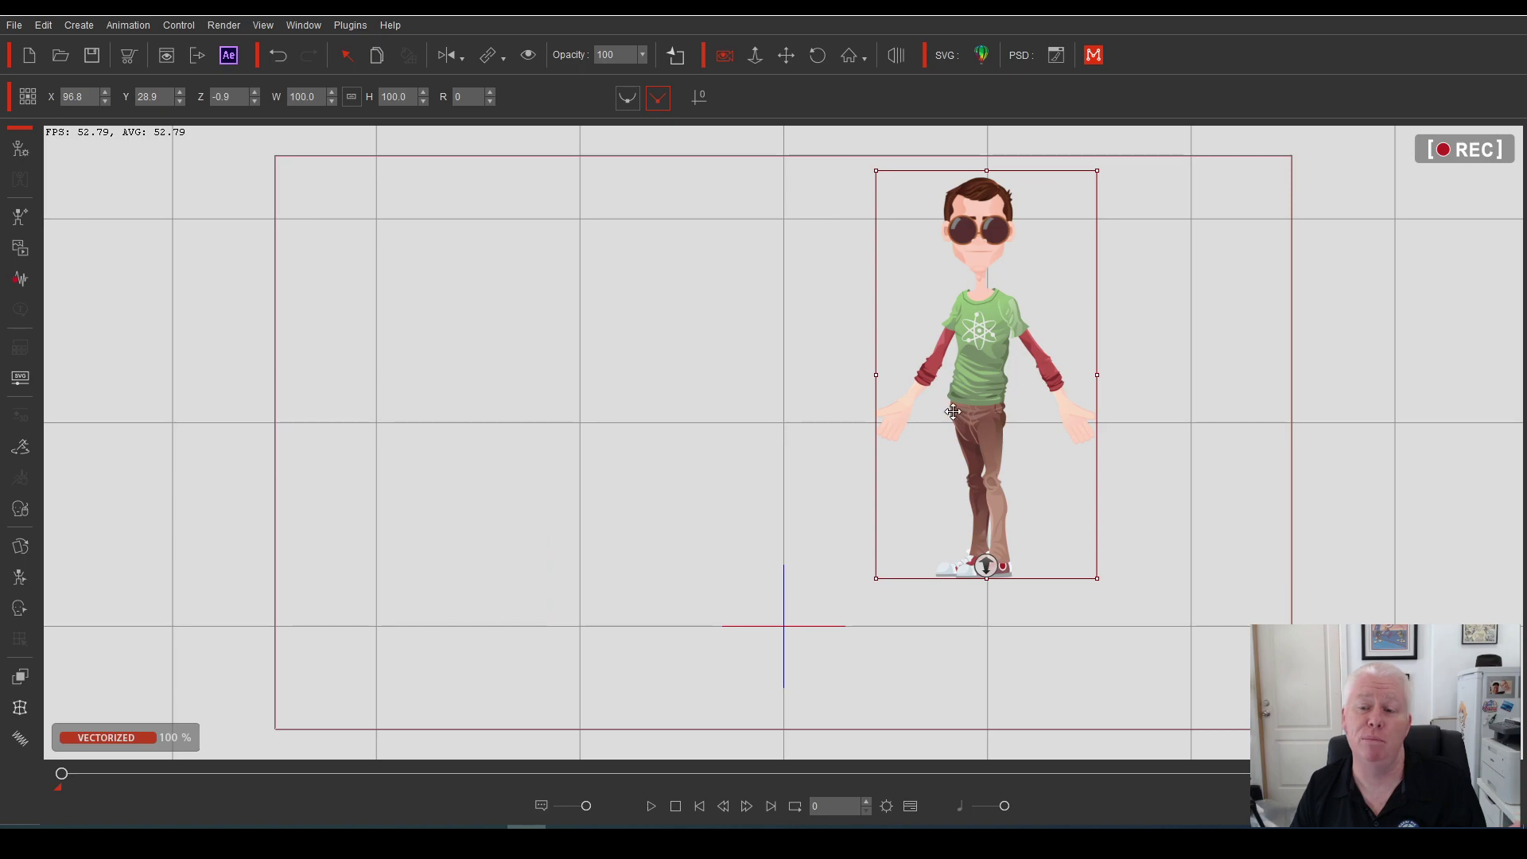
Zoom and pan the camera to centre Melvin, then select him
left_click(755, 55)
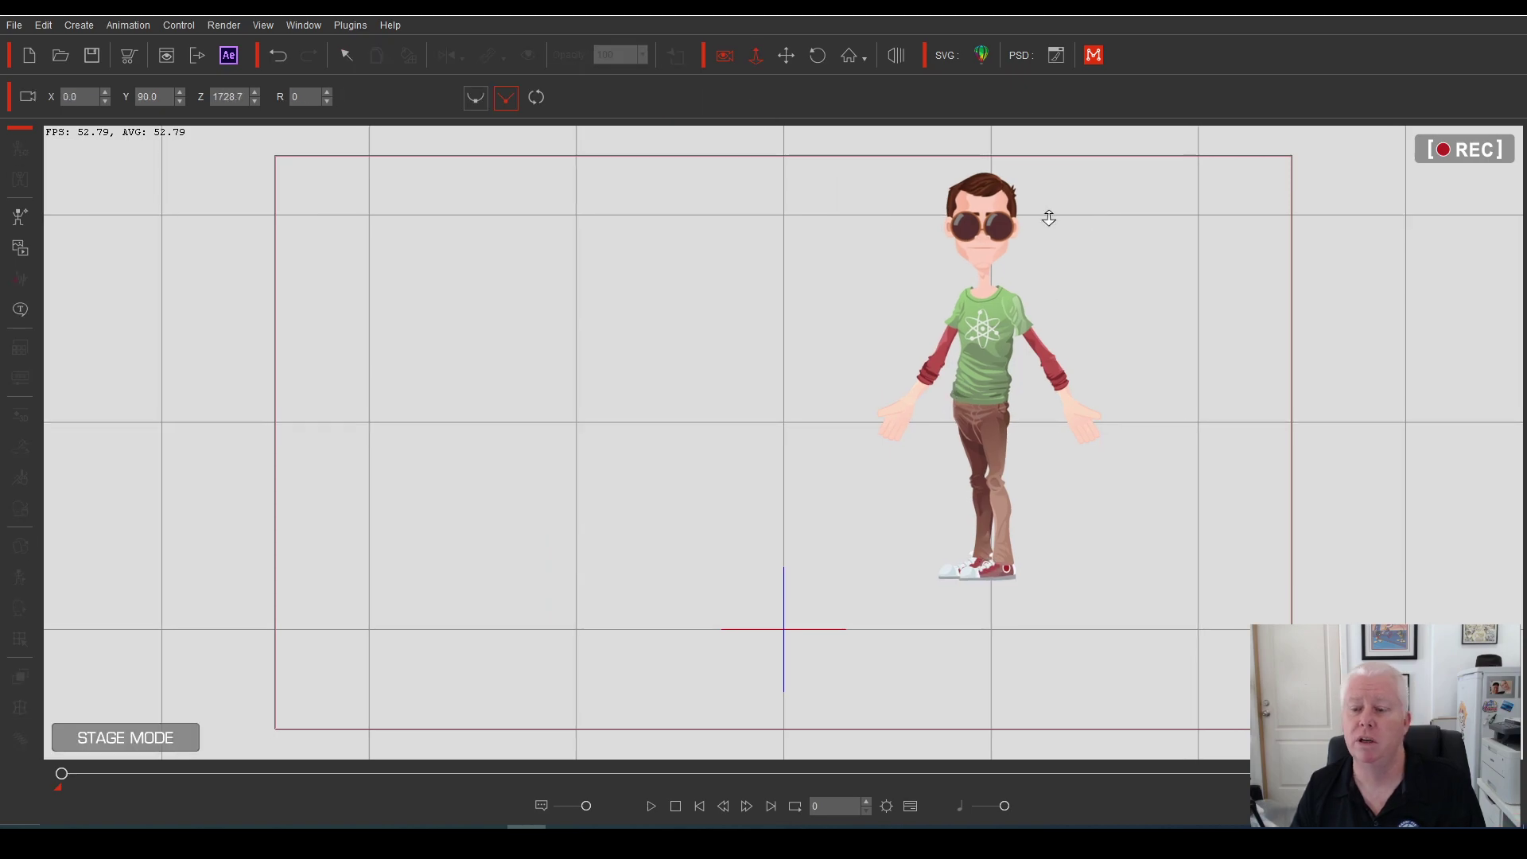
scroll(1047, 215, "up", 2)
left_click(786, 54)
left_click_drag(729, 435, 703, 420)
left_click(347, 55)
left_click(682, 271)
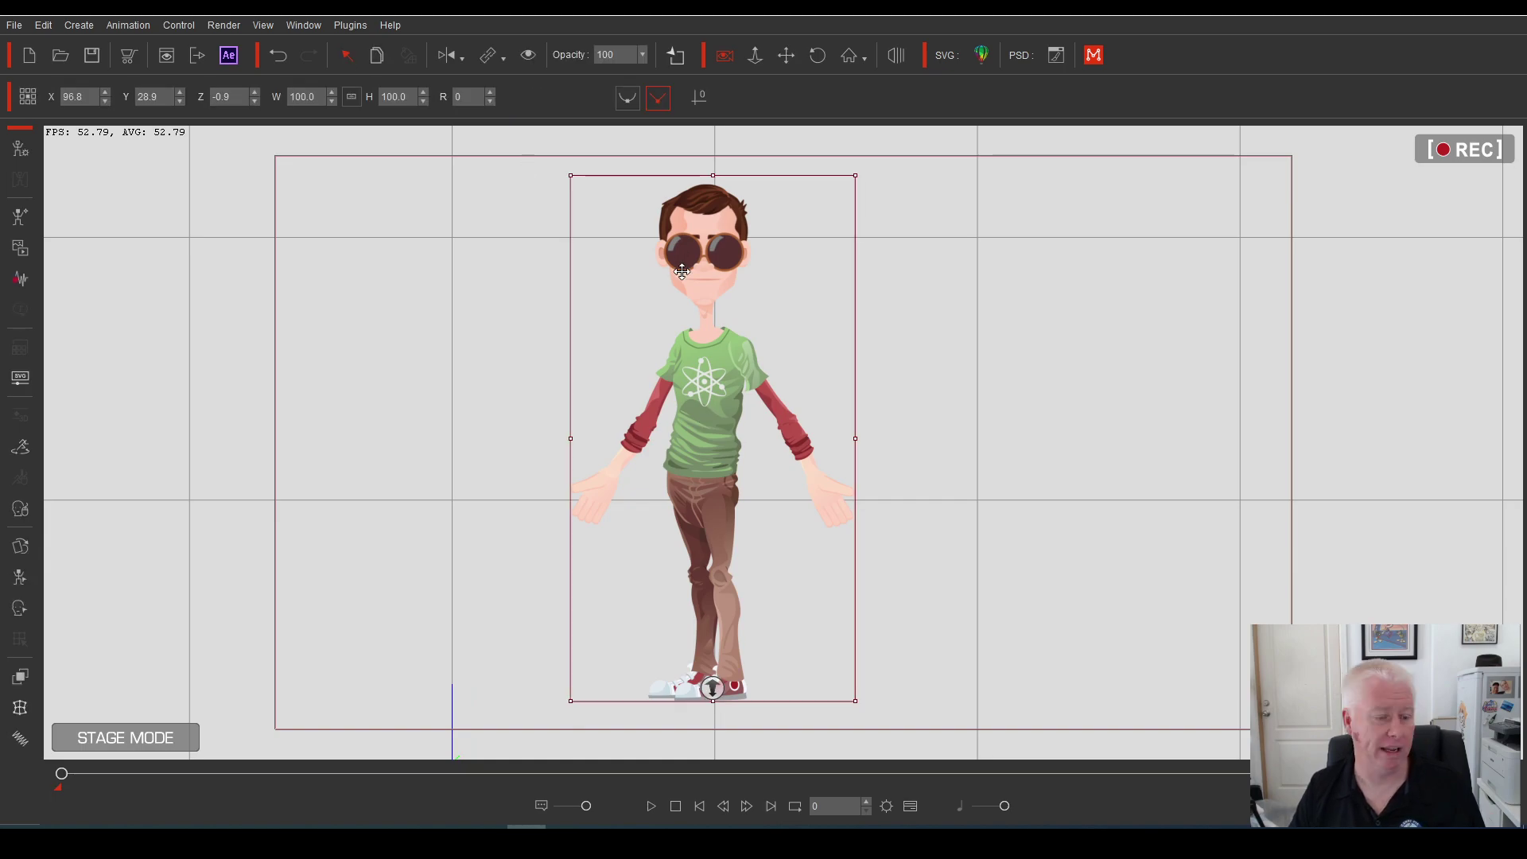
Replace Melvin's Glasses with the Empty sprite and close the Sprite Editor
left_click(21, 546)
left_click(1285, 158)
left_click_drag(1319, 203, 1323, 337)
left_click(1123, 202)
left_click(1183, 449)
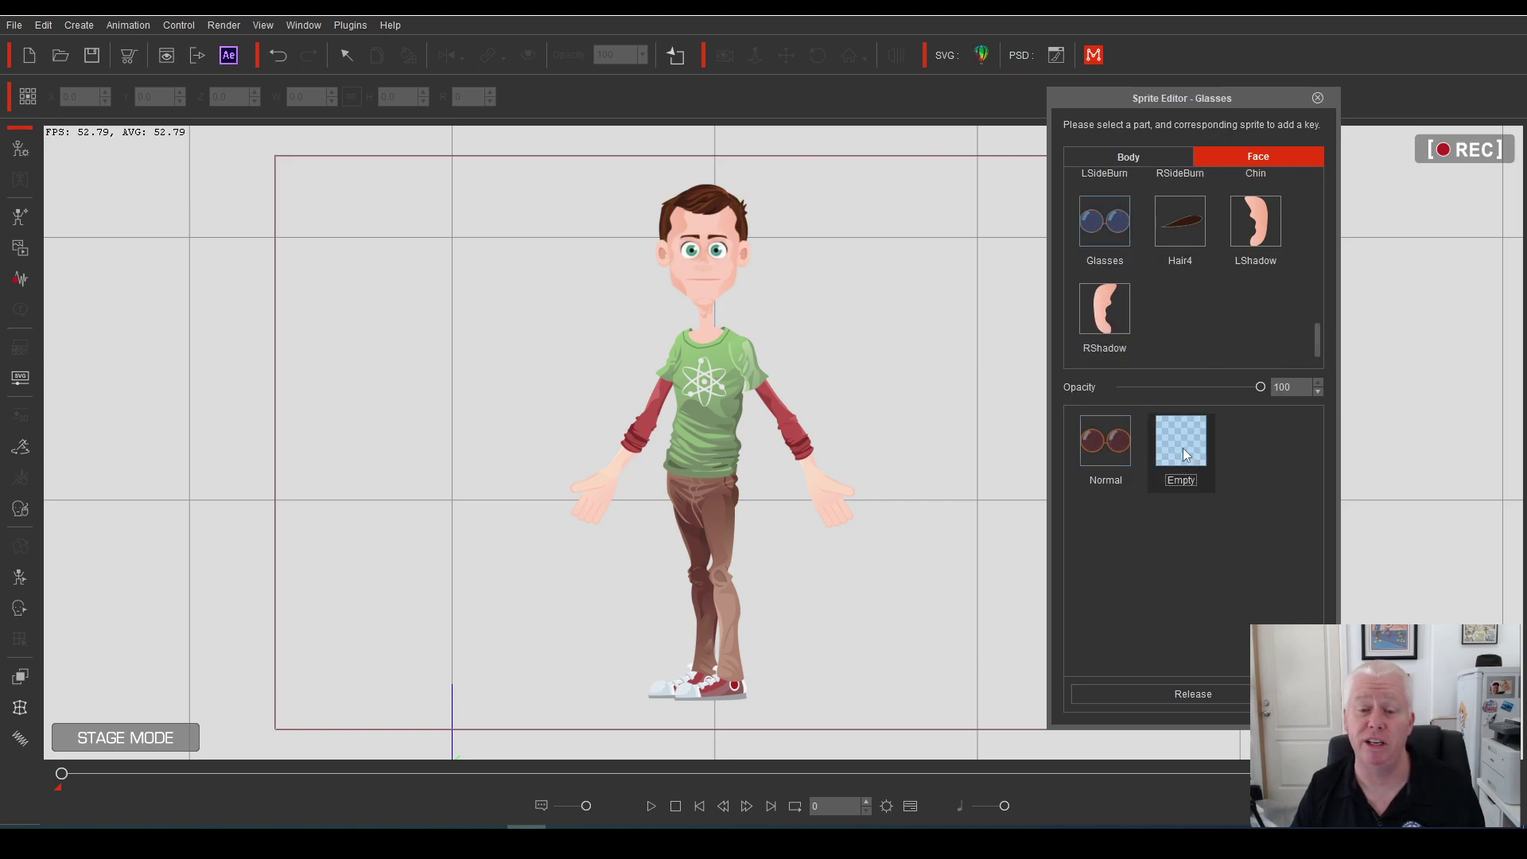
left_click(1317, 97)
Browse the Content Manager to the G3 Human Motions-Cartoon Moves Walk folder
left_click(305, 25)
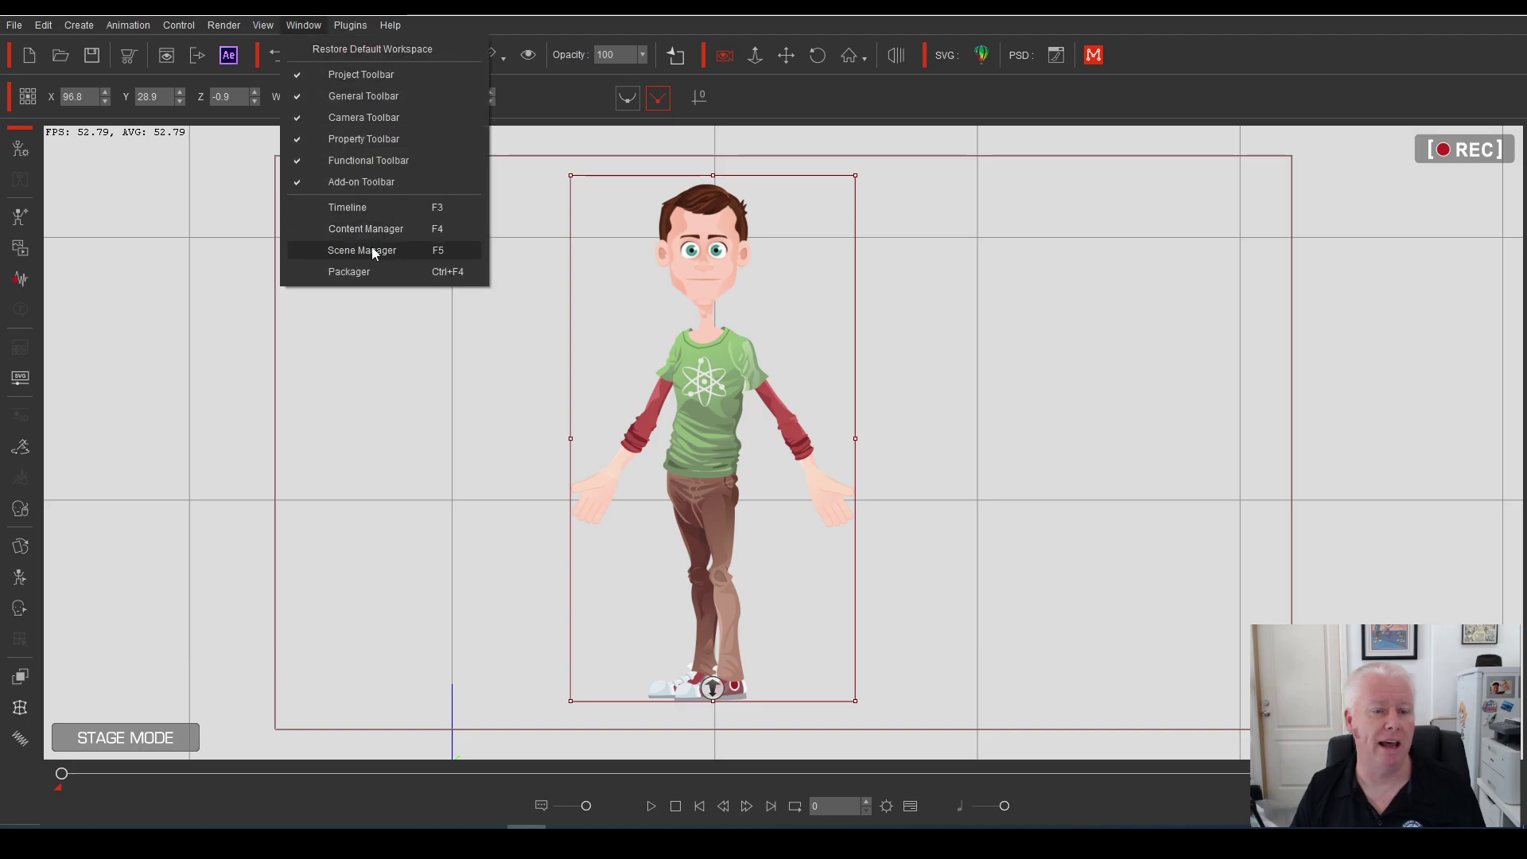
left_click(366, 229)
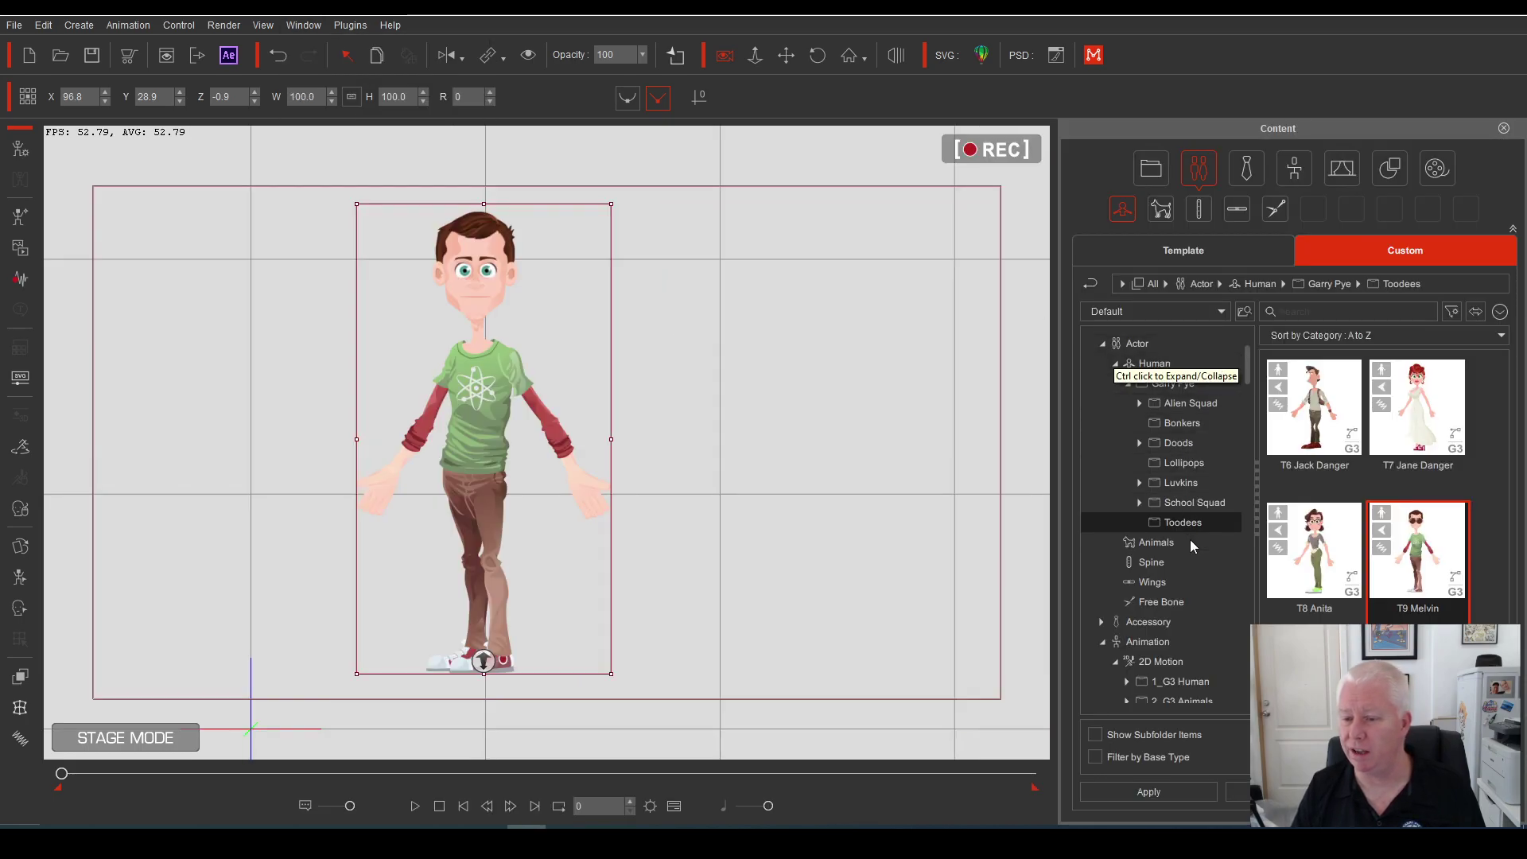
scroll(1172, 604, "down", 6)
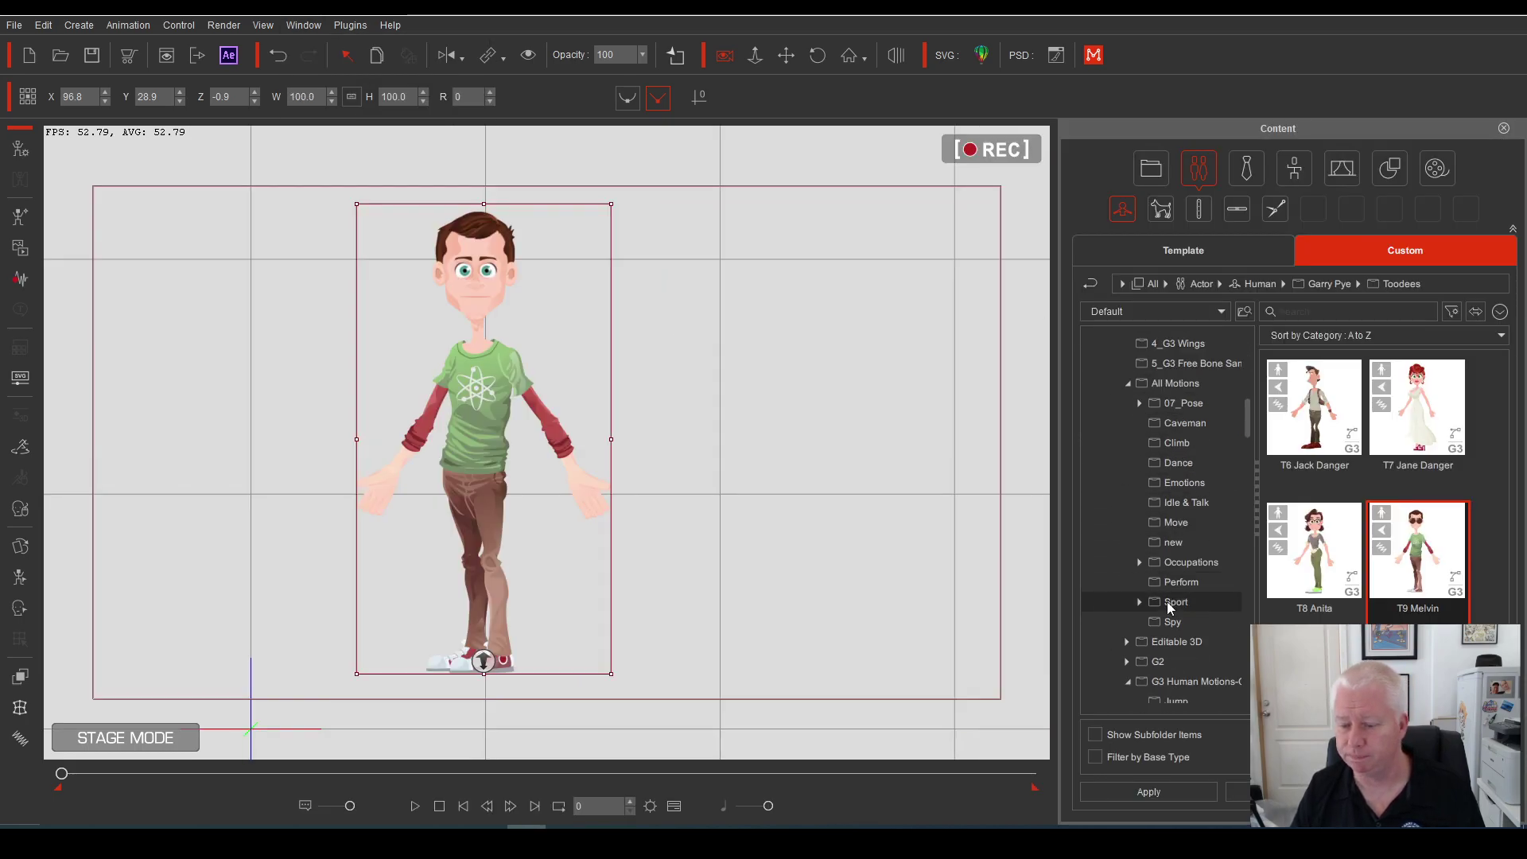
left_click(1180, 682)
scroll(1183, 653, "down", 3)
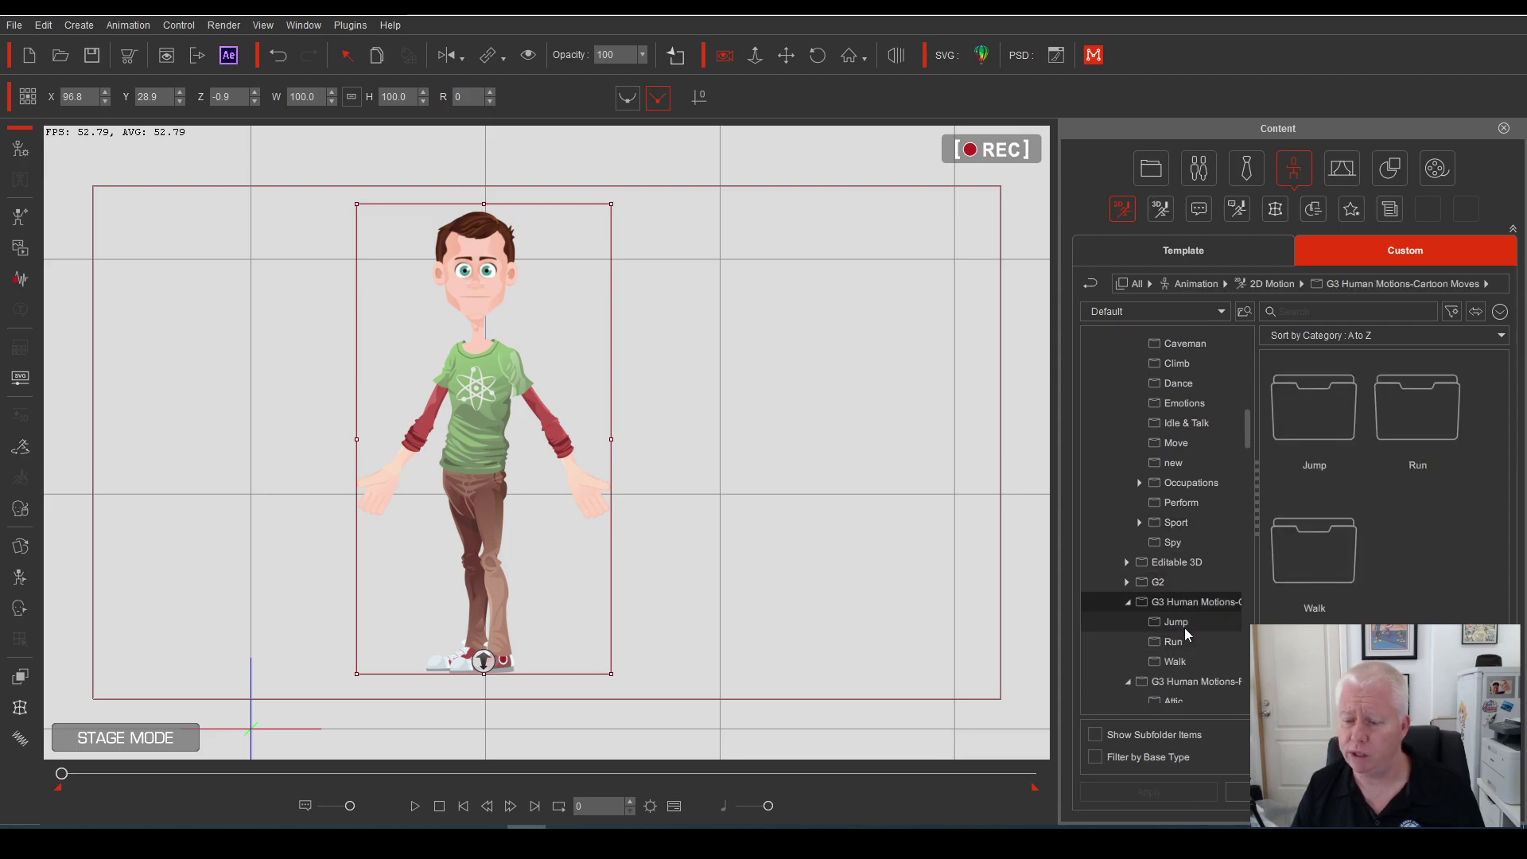
left_click(1176, 662)
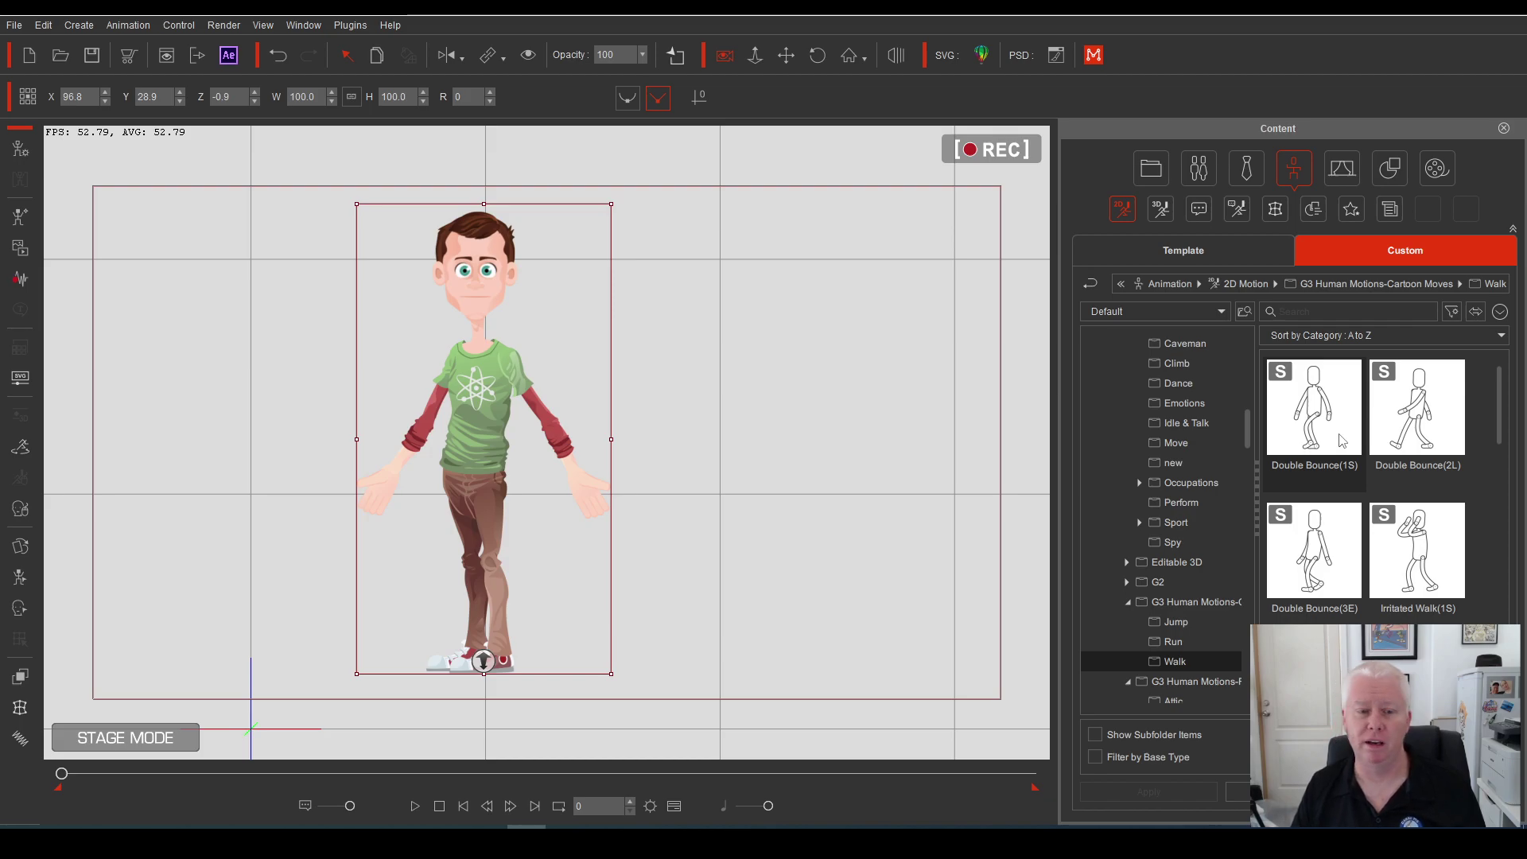
left_click_drag(535, 355, 676, 353)
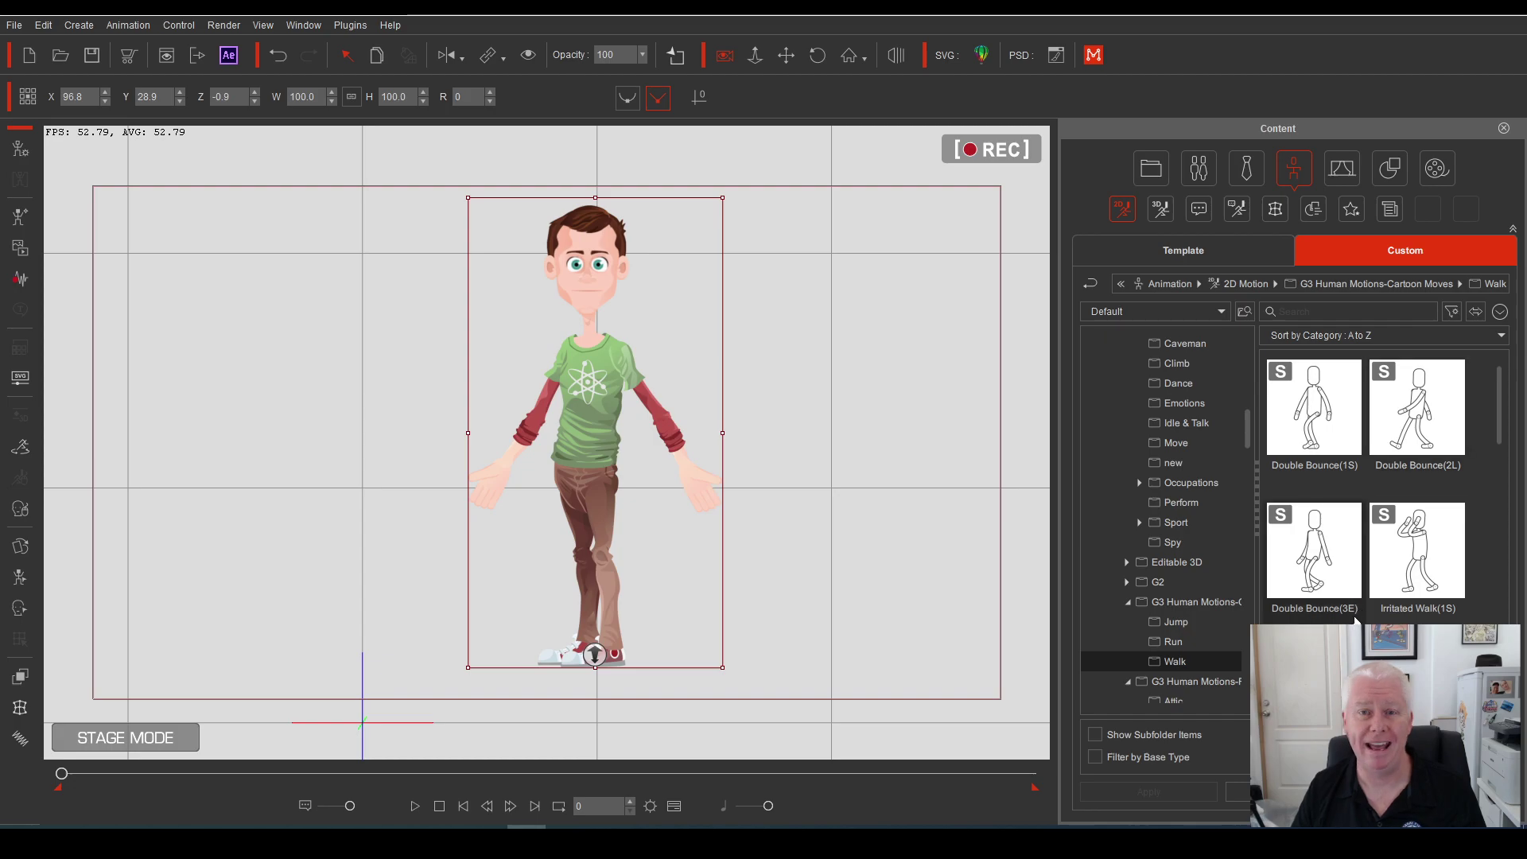
Apply the Double Bounce(1S), (2L) and (3E) walks to Melvin, rewind to frame 0, and reselect him
left_click(1312, 423)
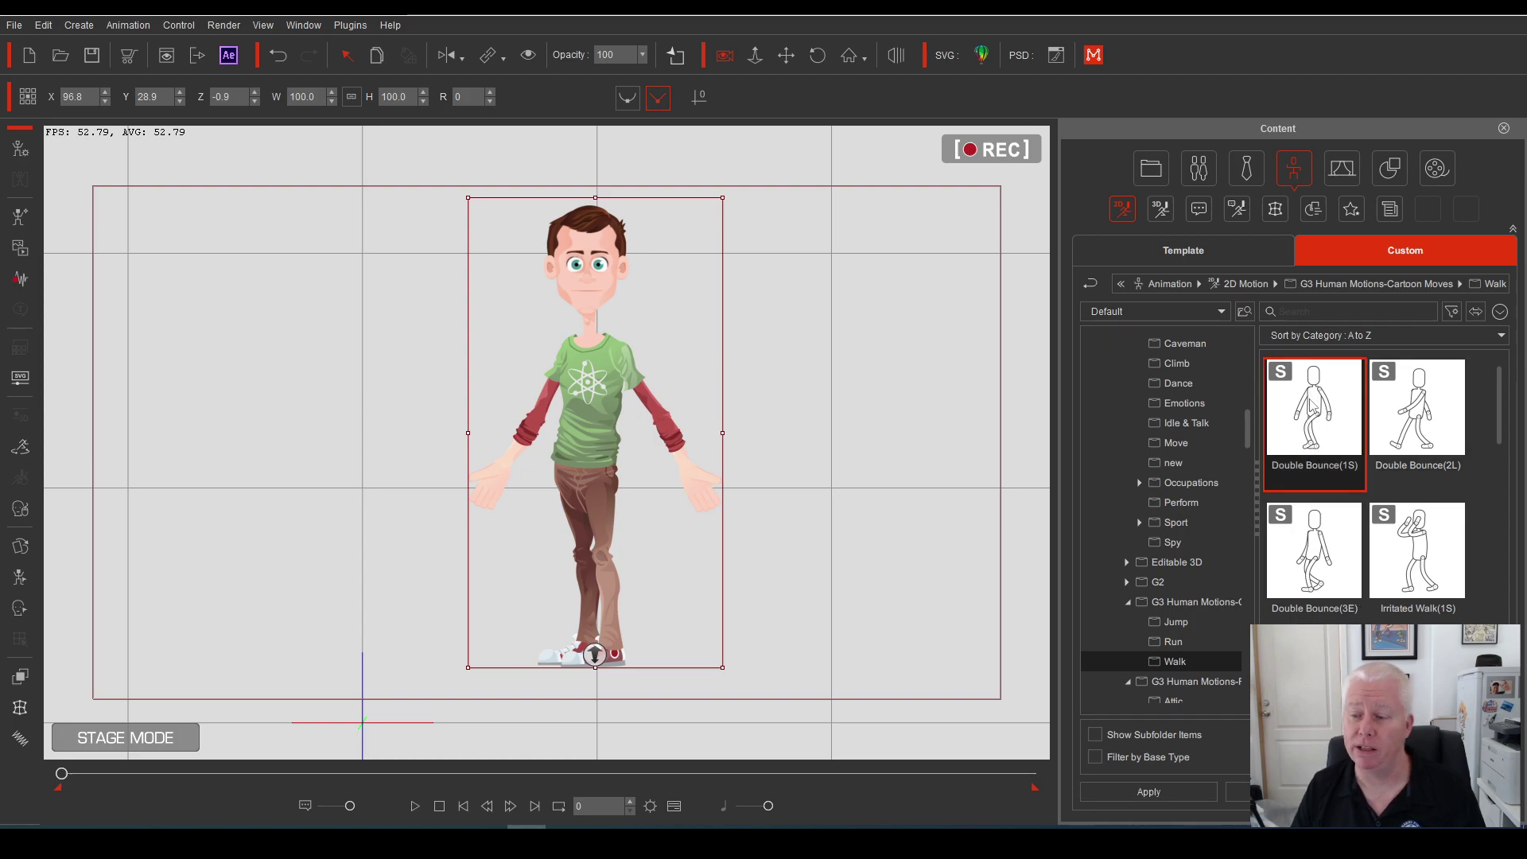
left_click_drag(1312, 396, 640, 426)
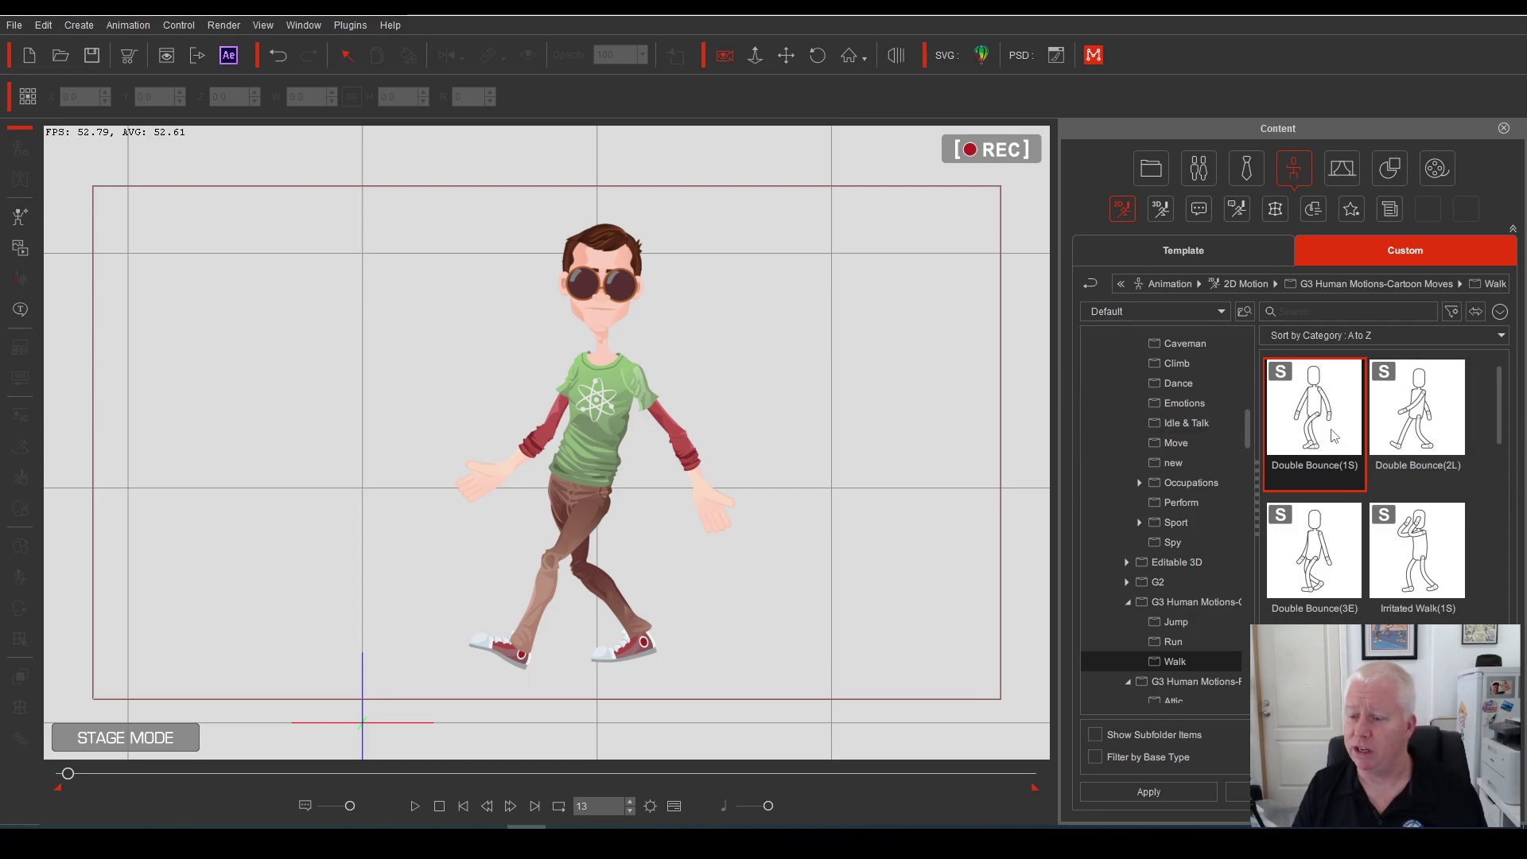
left_click(1417, 414)
left_click_drag(1339, 517, 640, 428)
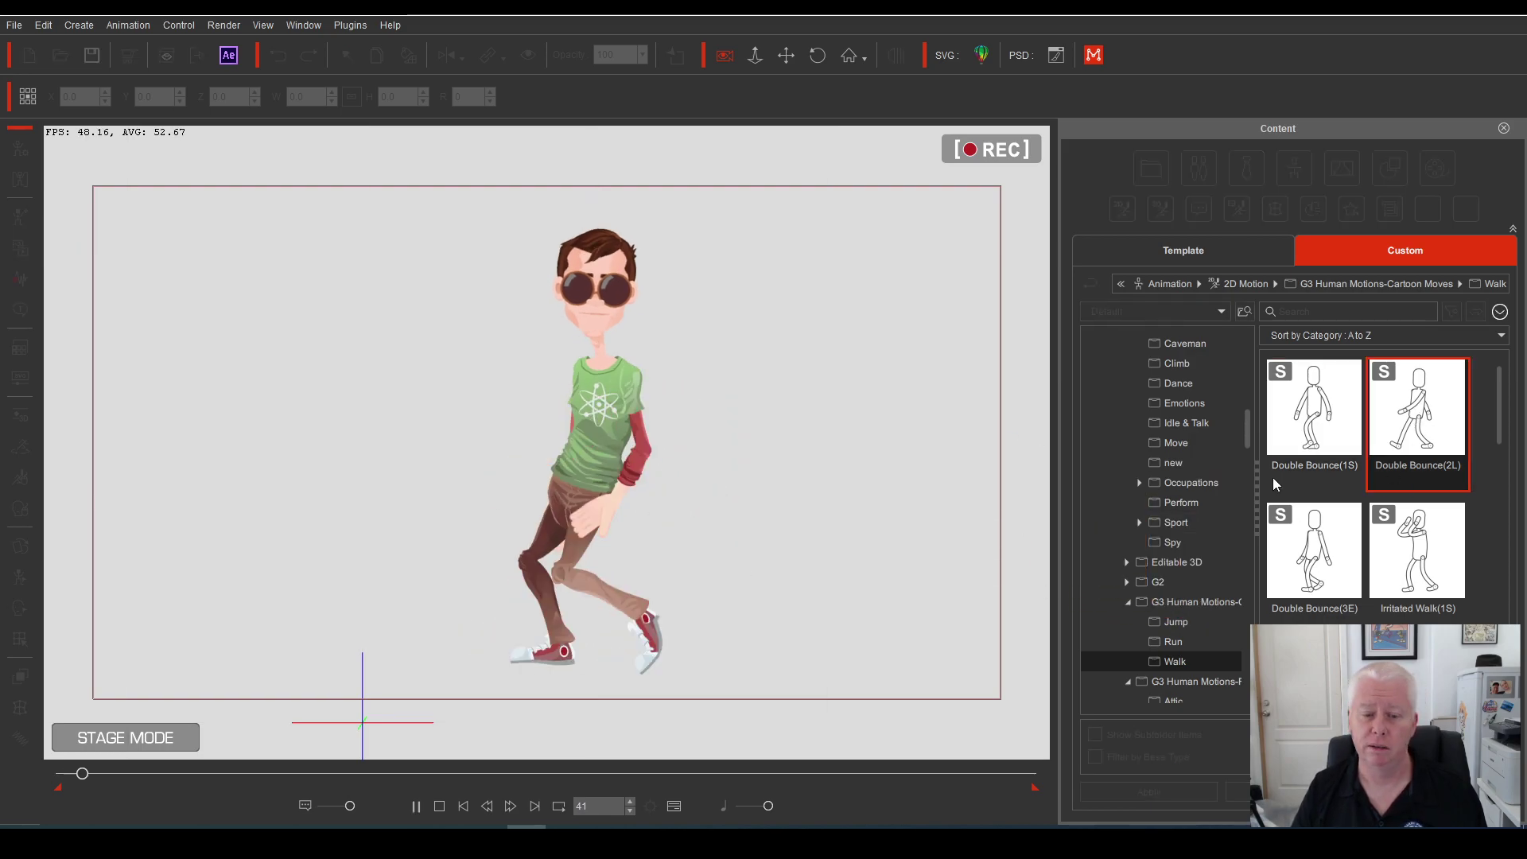
left_click_drag(1282, 518, 716, 513)
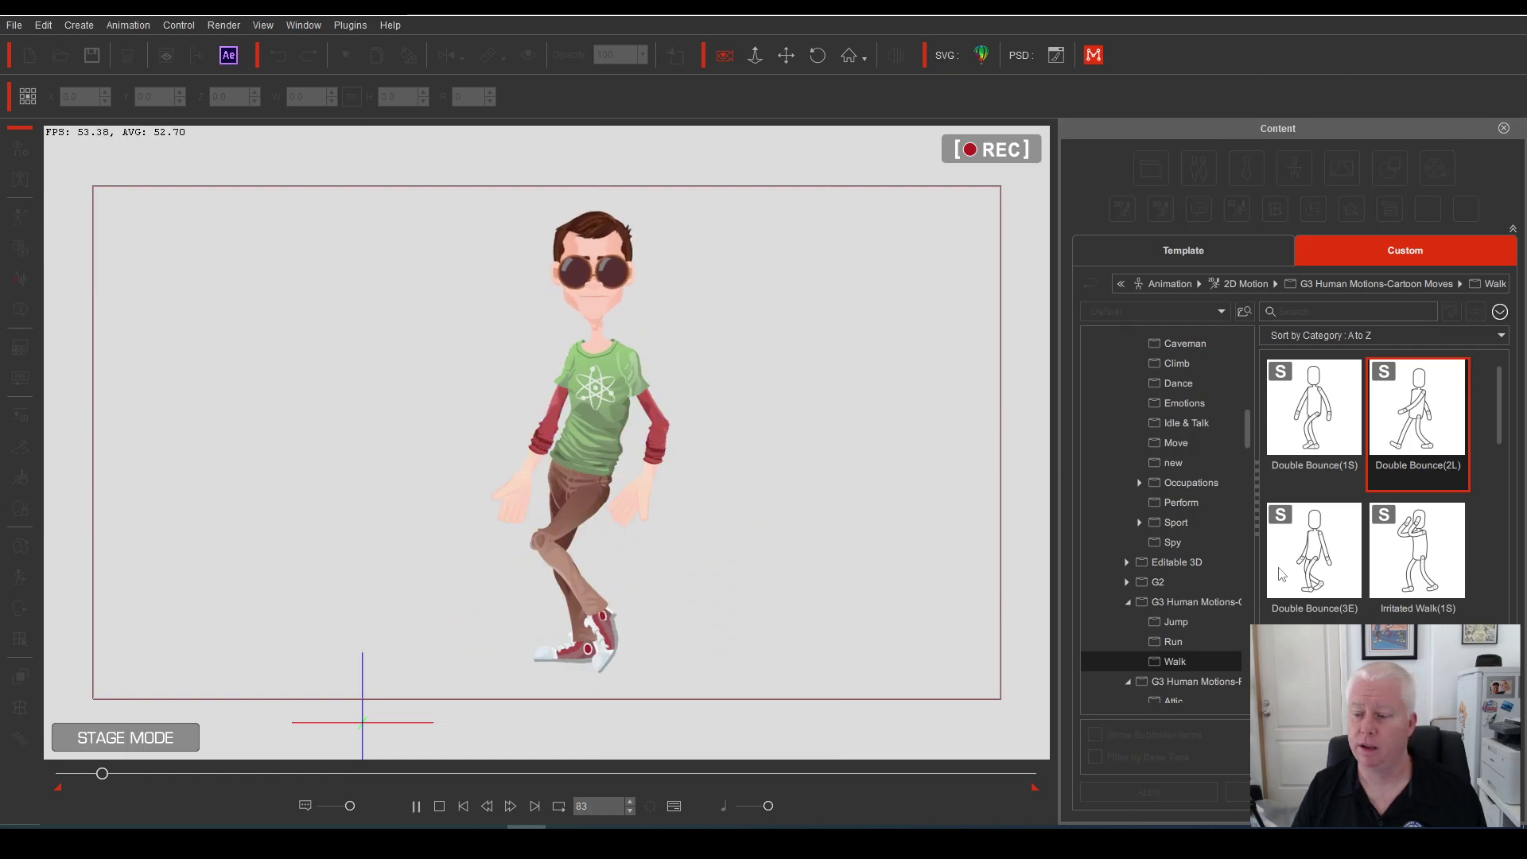
left_click_drag(1326, 559, 602, 402)
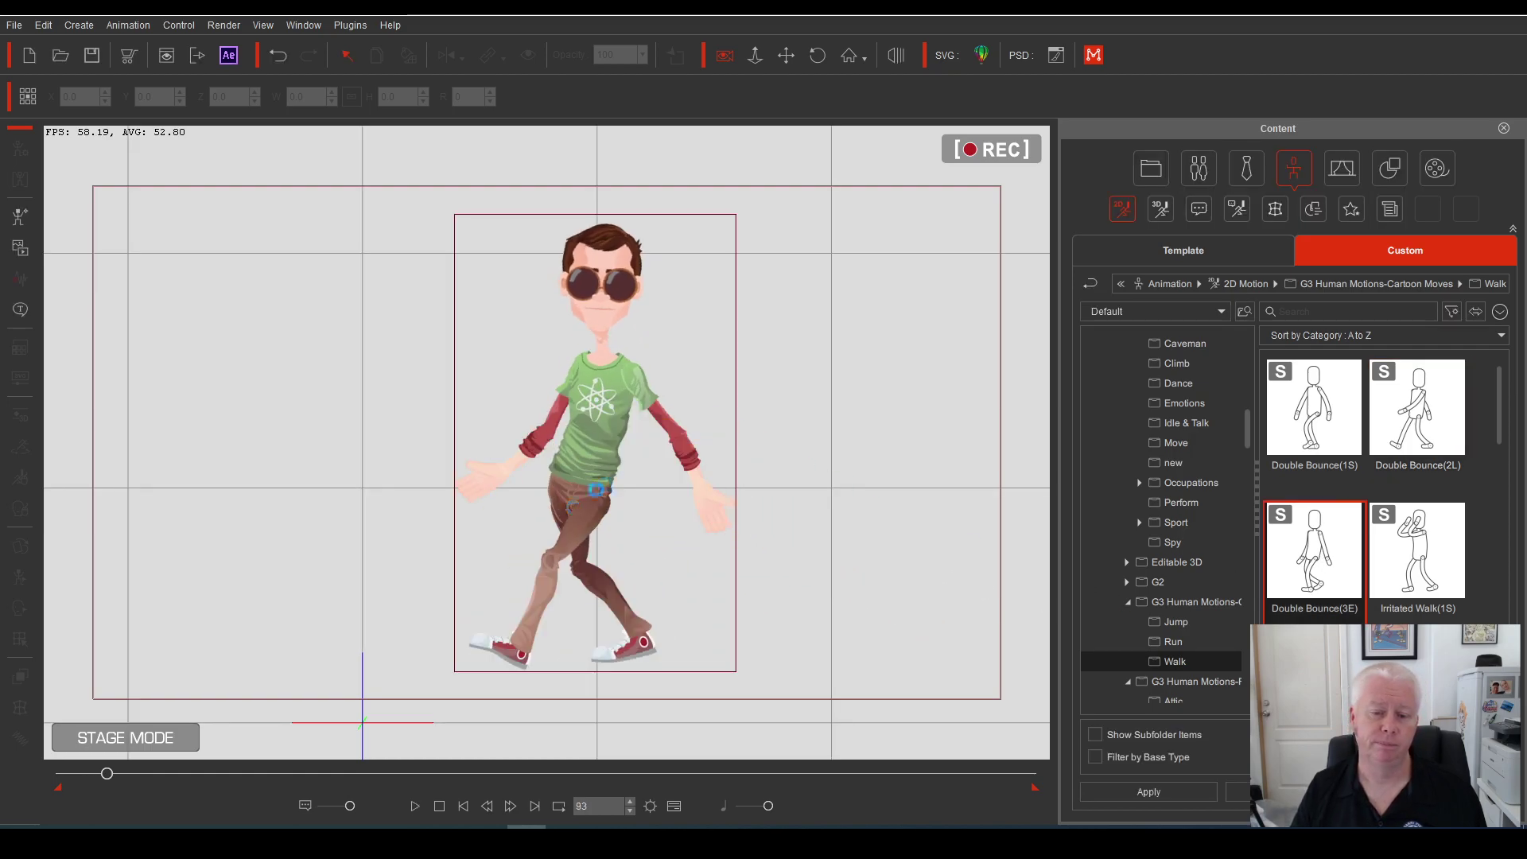
left_click_drag(107, 773, 61, 773)
left_click(578, 245)
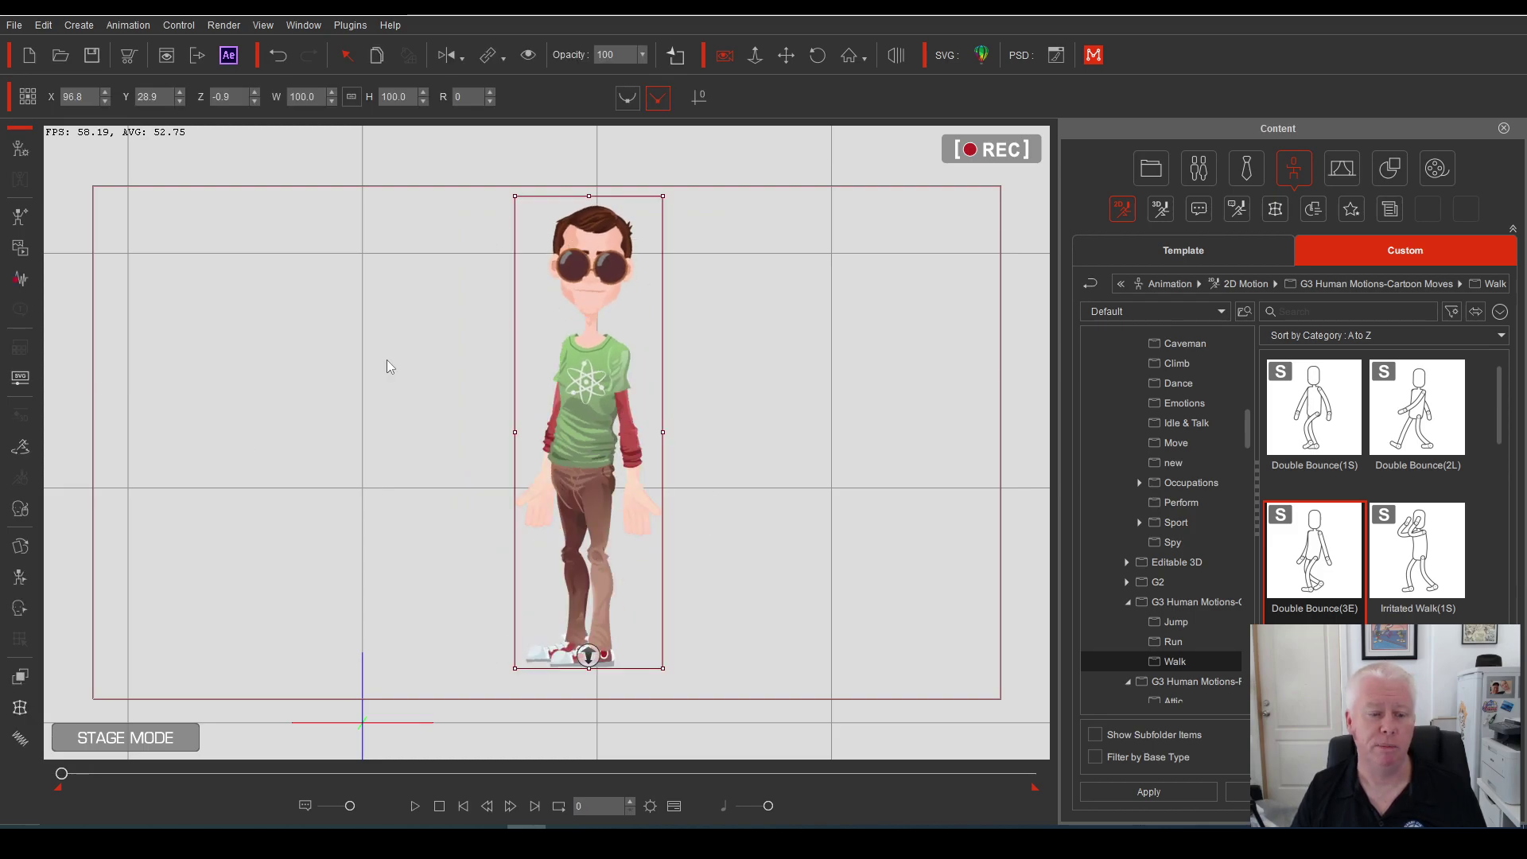
With the timeline shown, set Melvin's Glasses to the Empty sprite at frame 12
left_click(21, 549)
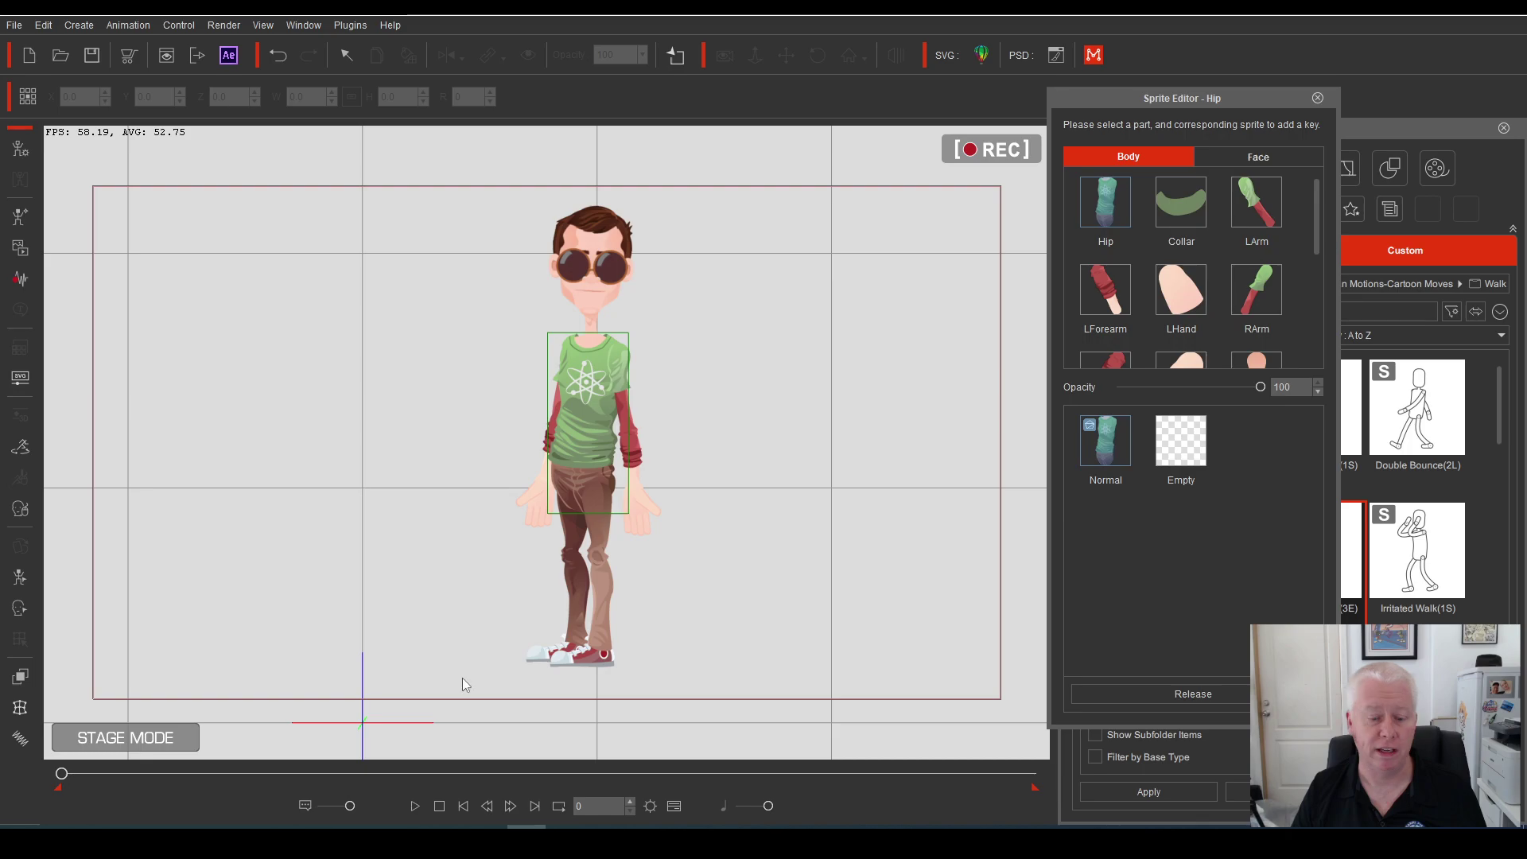
left_click(668, 808)
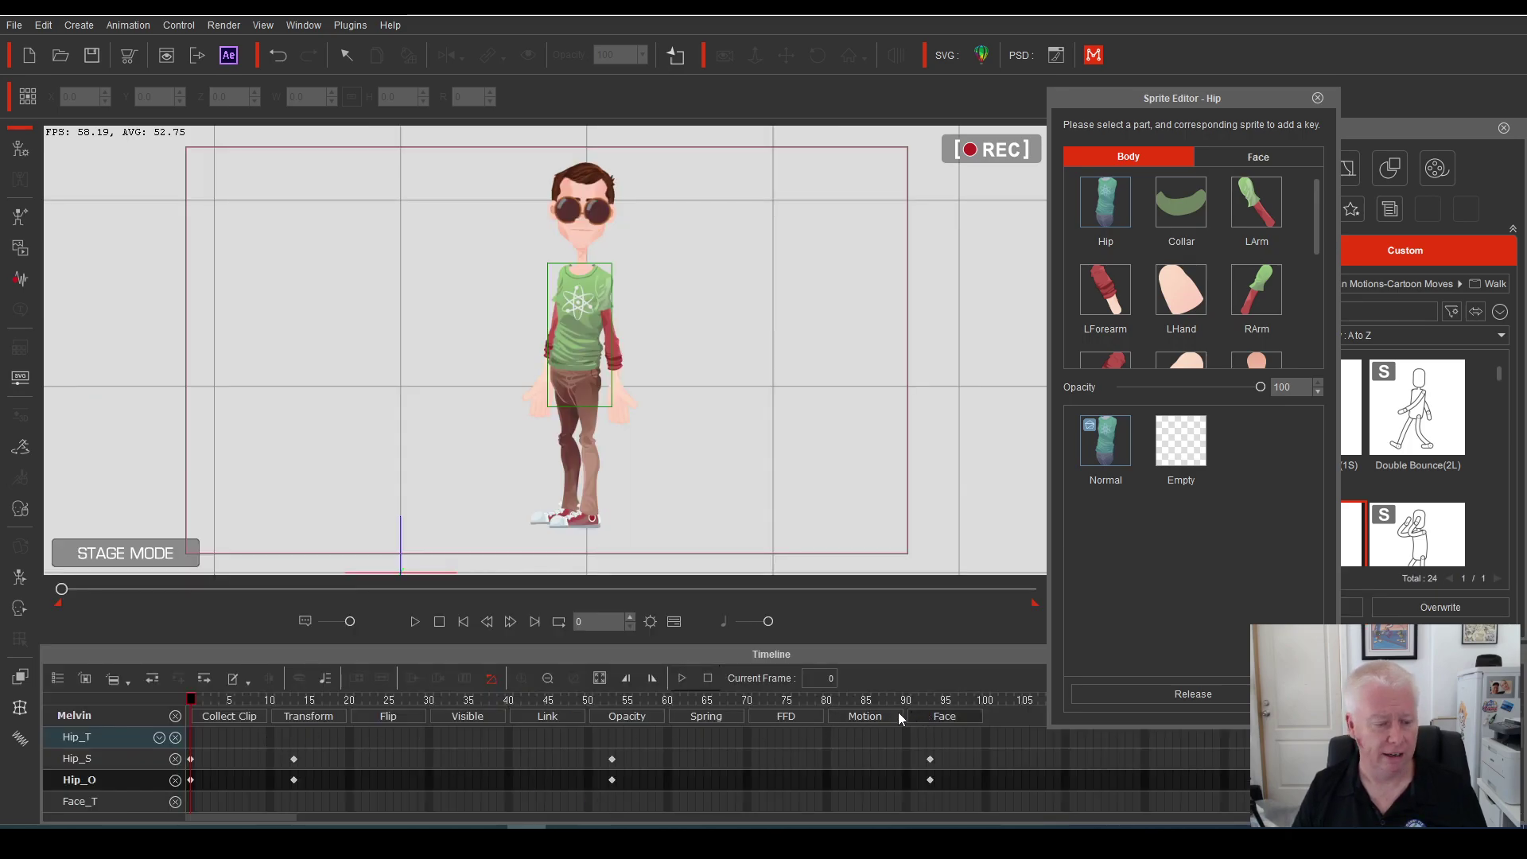
left_click_drag(191, 696, 171, 748)
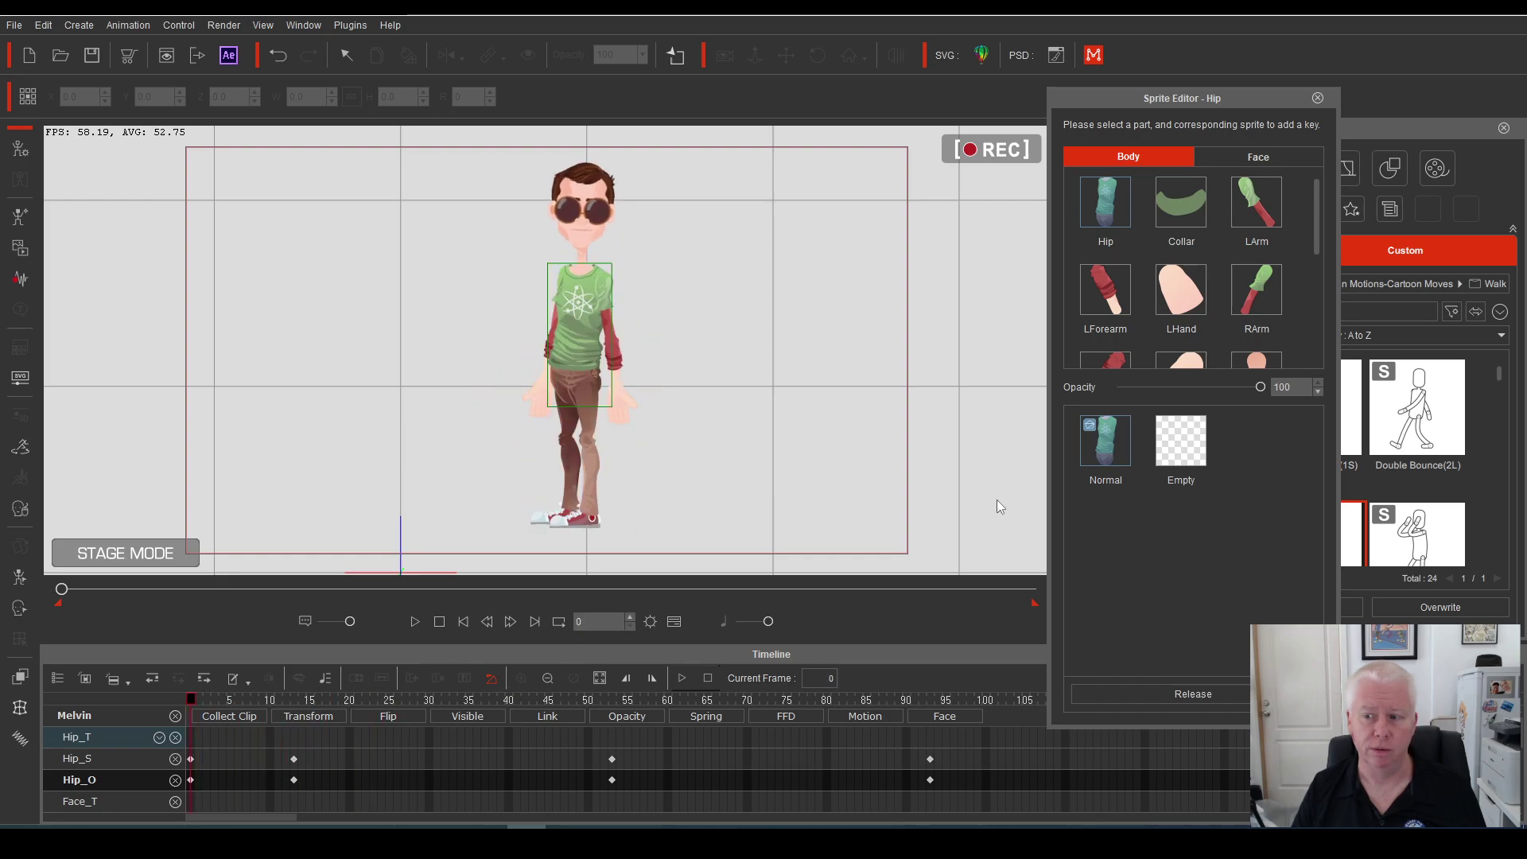
left_click(1291, 156)
left_click_drag(1314, 204, 1311, 340)
left_click(1105, 259)
left_click(1182, 442)
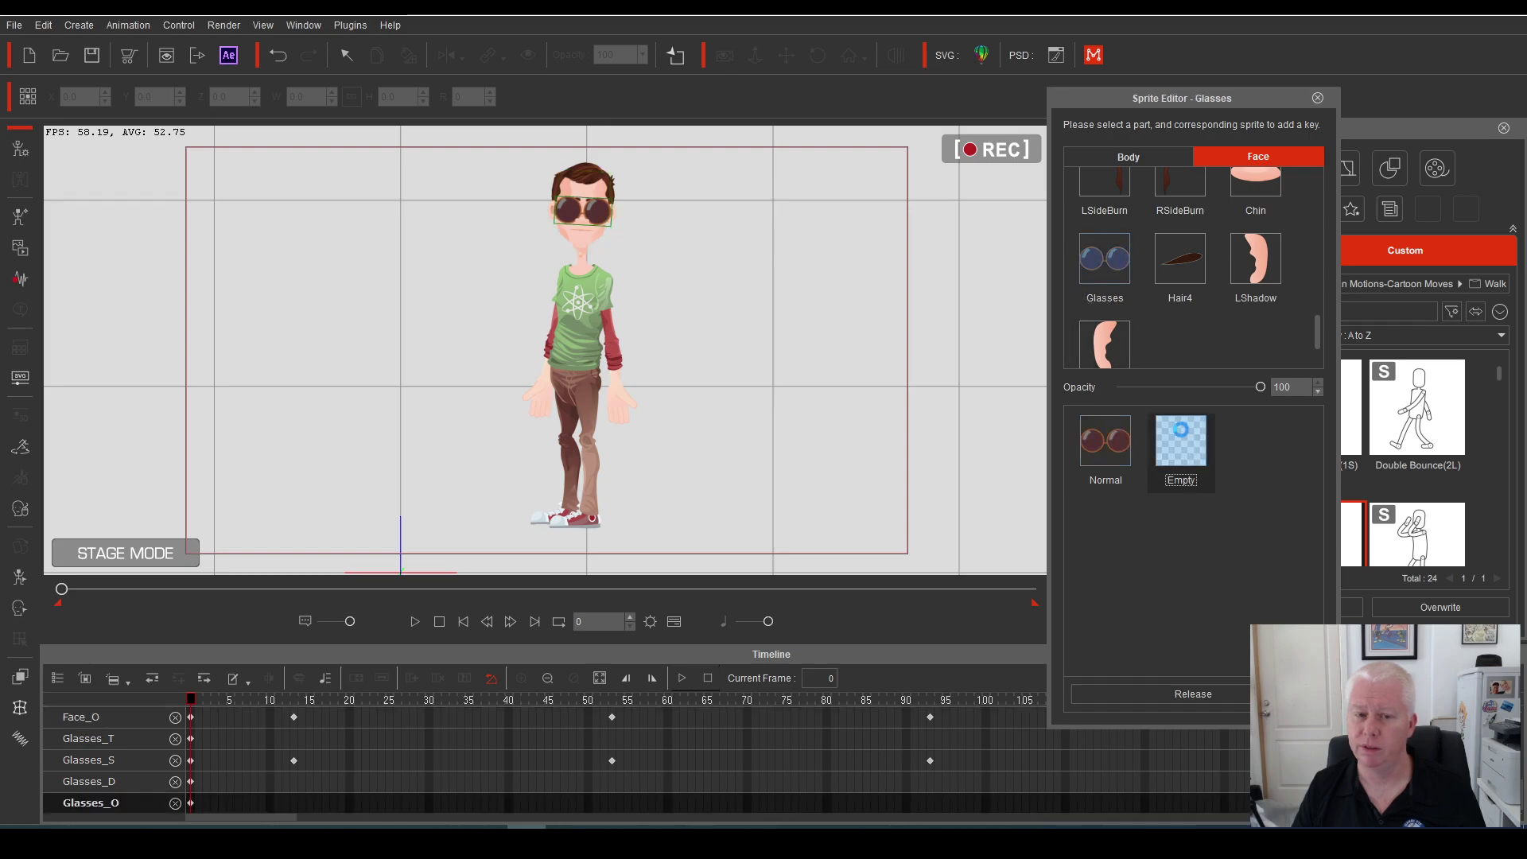
Set the Glasses to Empty at the frame 13, 53 and 93 keys, then rewind and close the Sprite Editor
left_click_drag(211, 702, 294, 713)
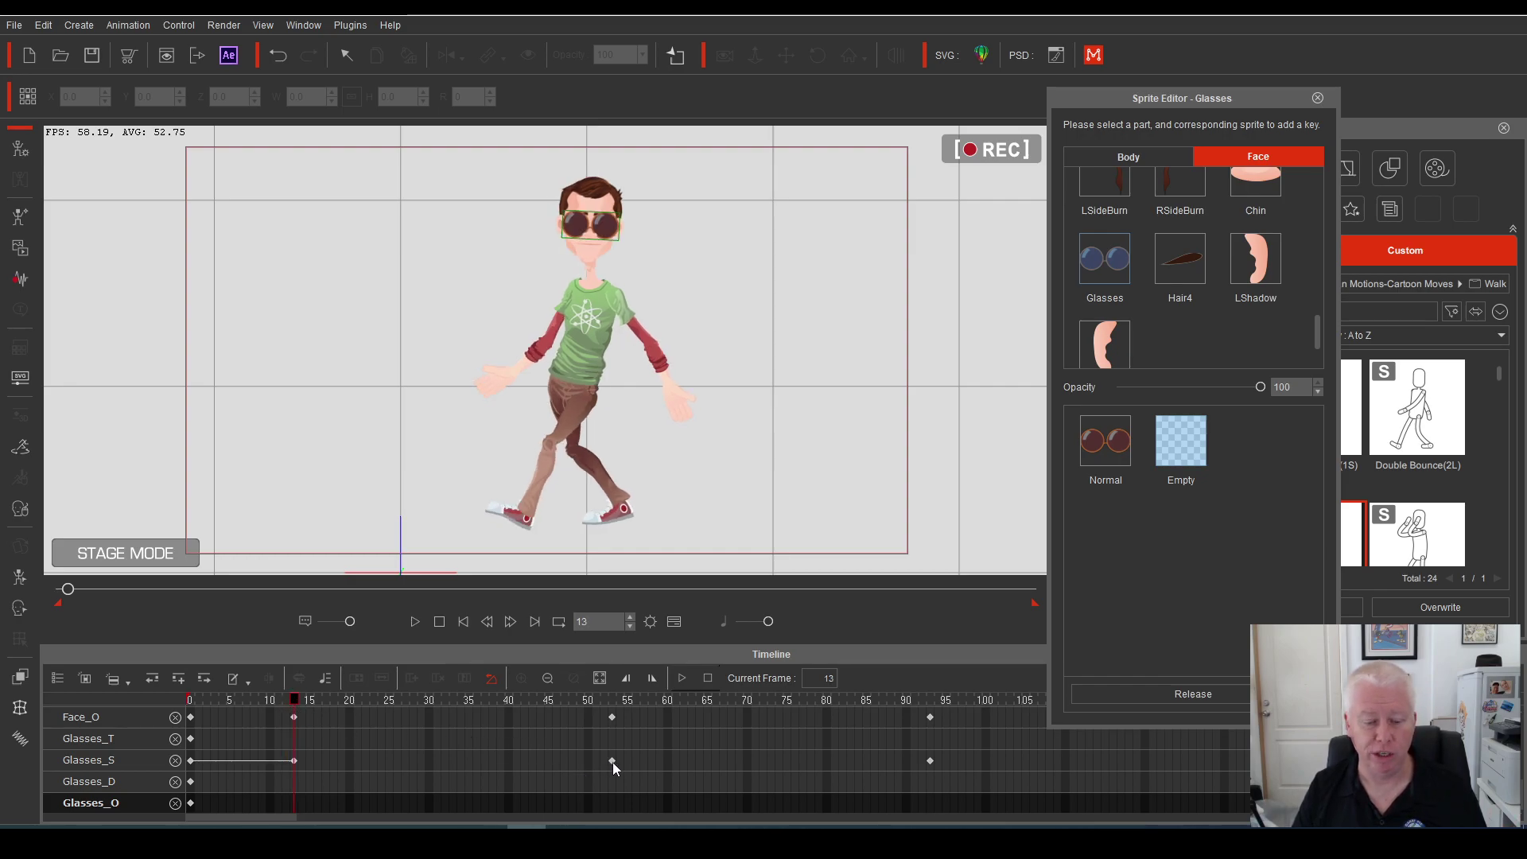
left_click(1182, 442)
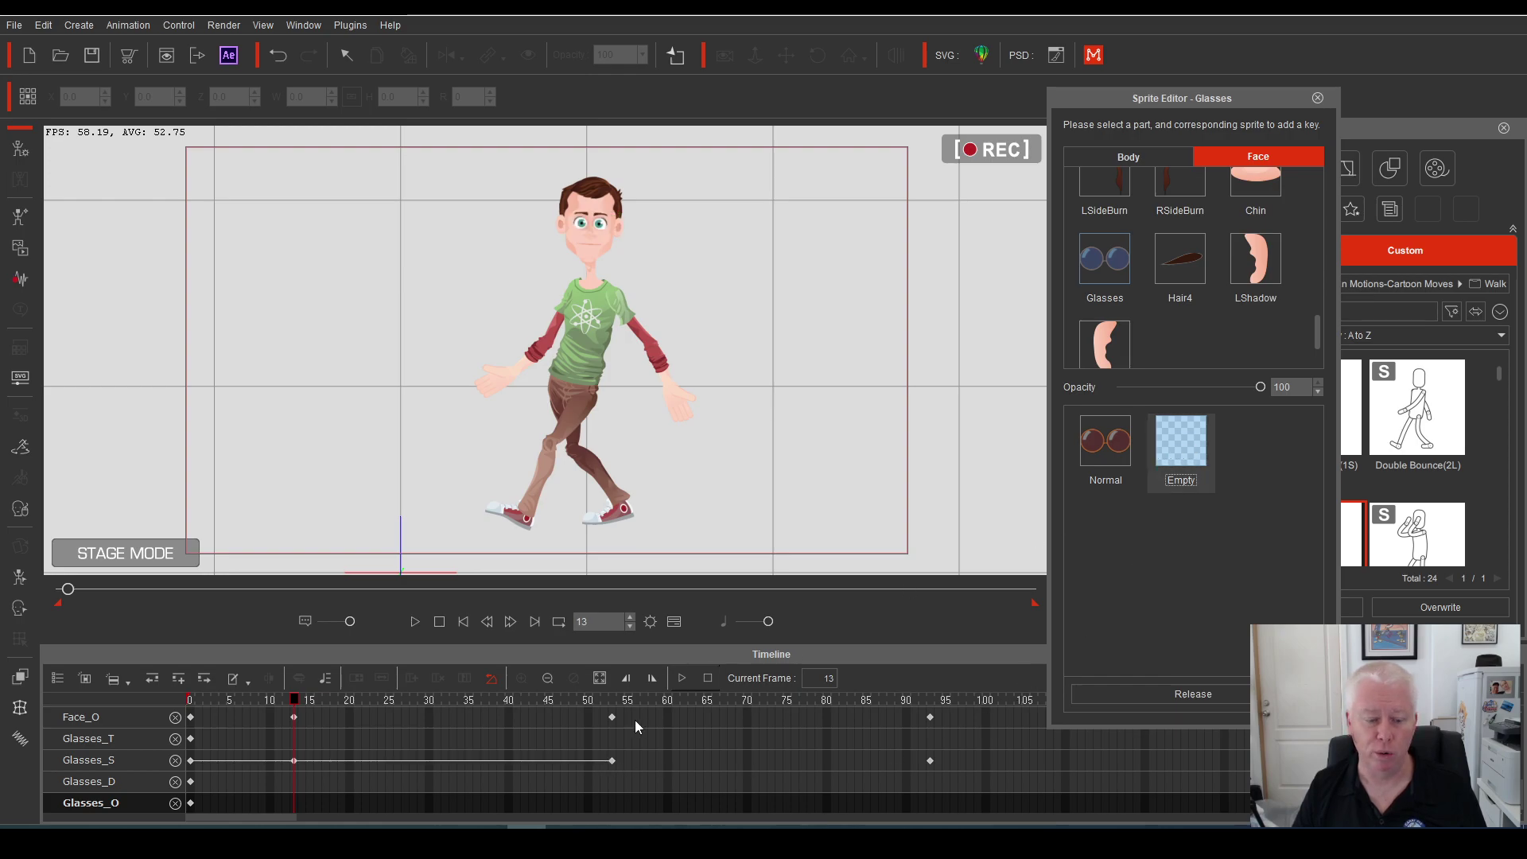
left_click(612, 761)
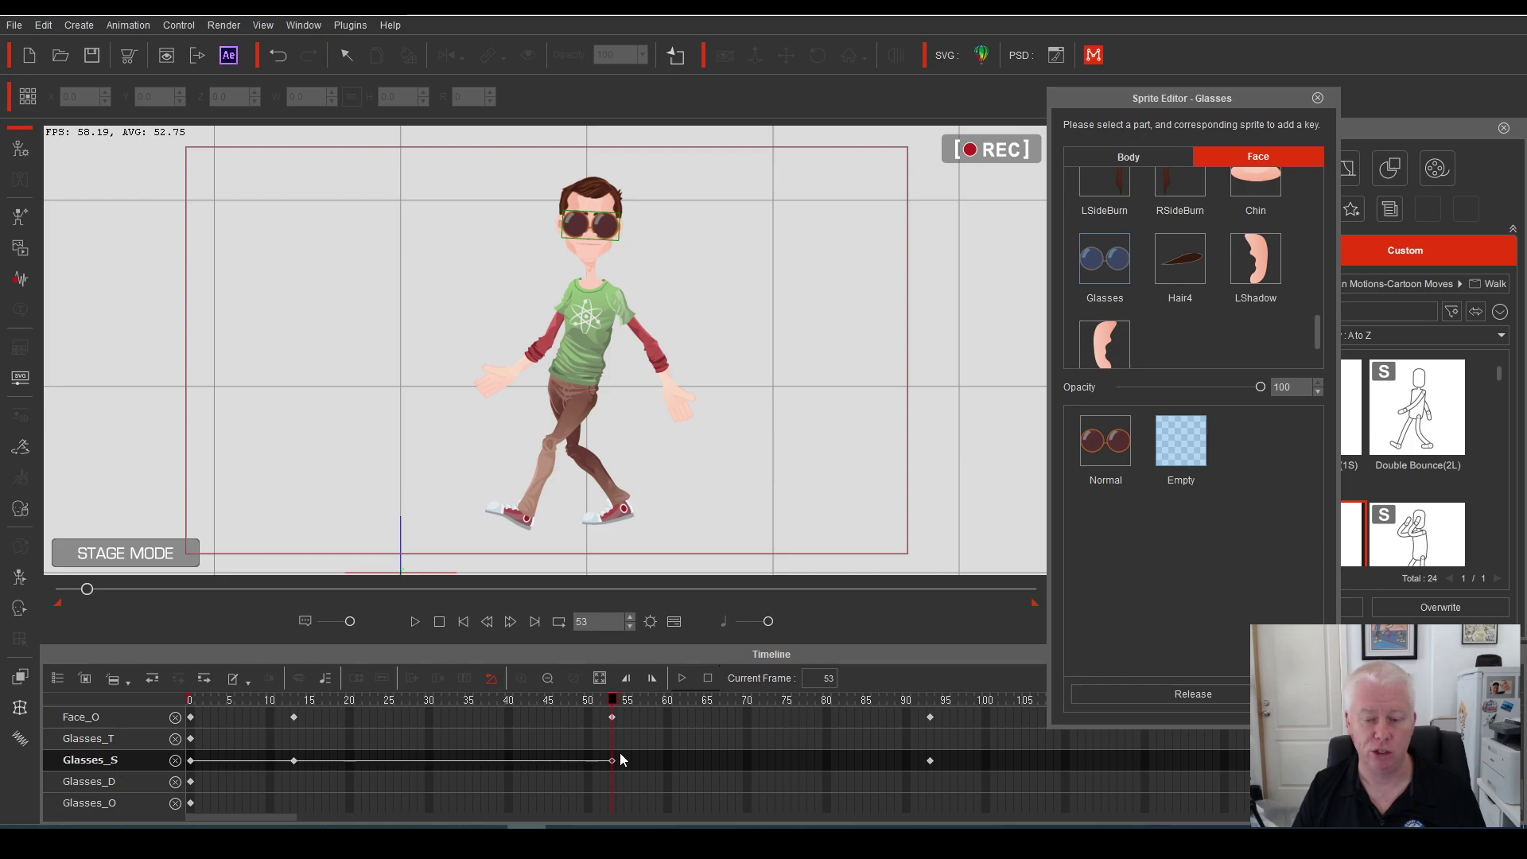
left_click(1190, 445)
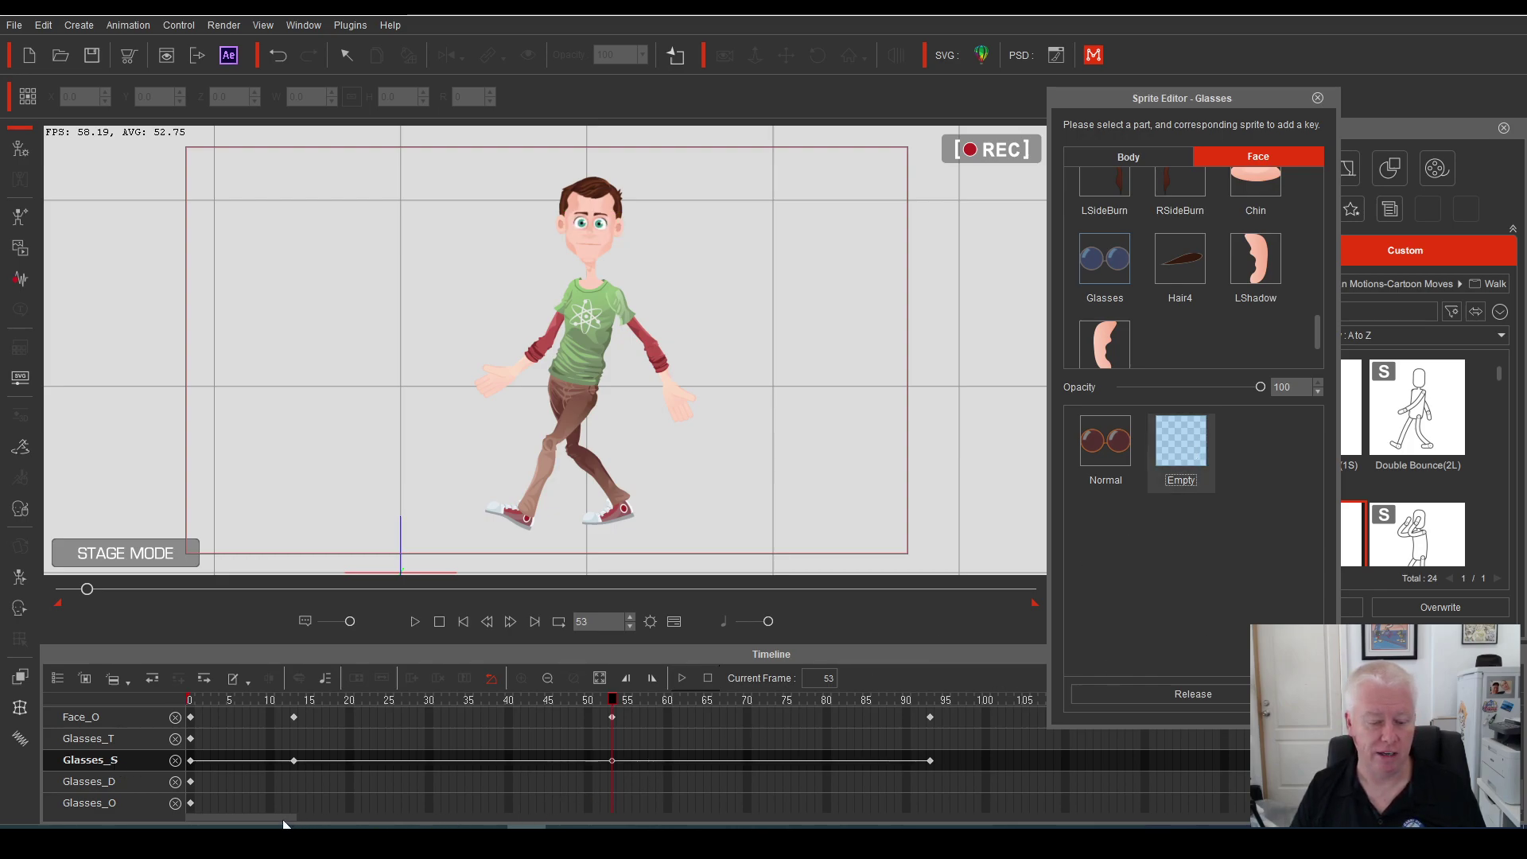
scroll(719, 797, "right", 3)
left_click(691, 762)
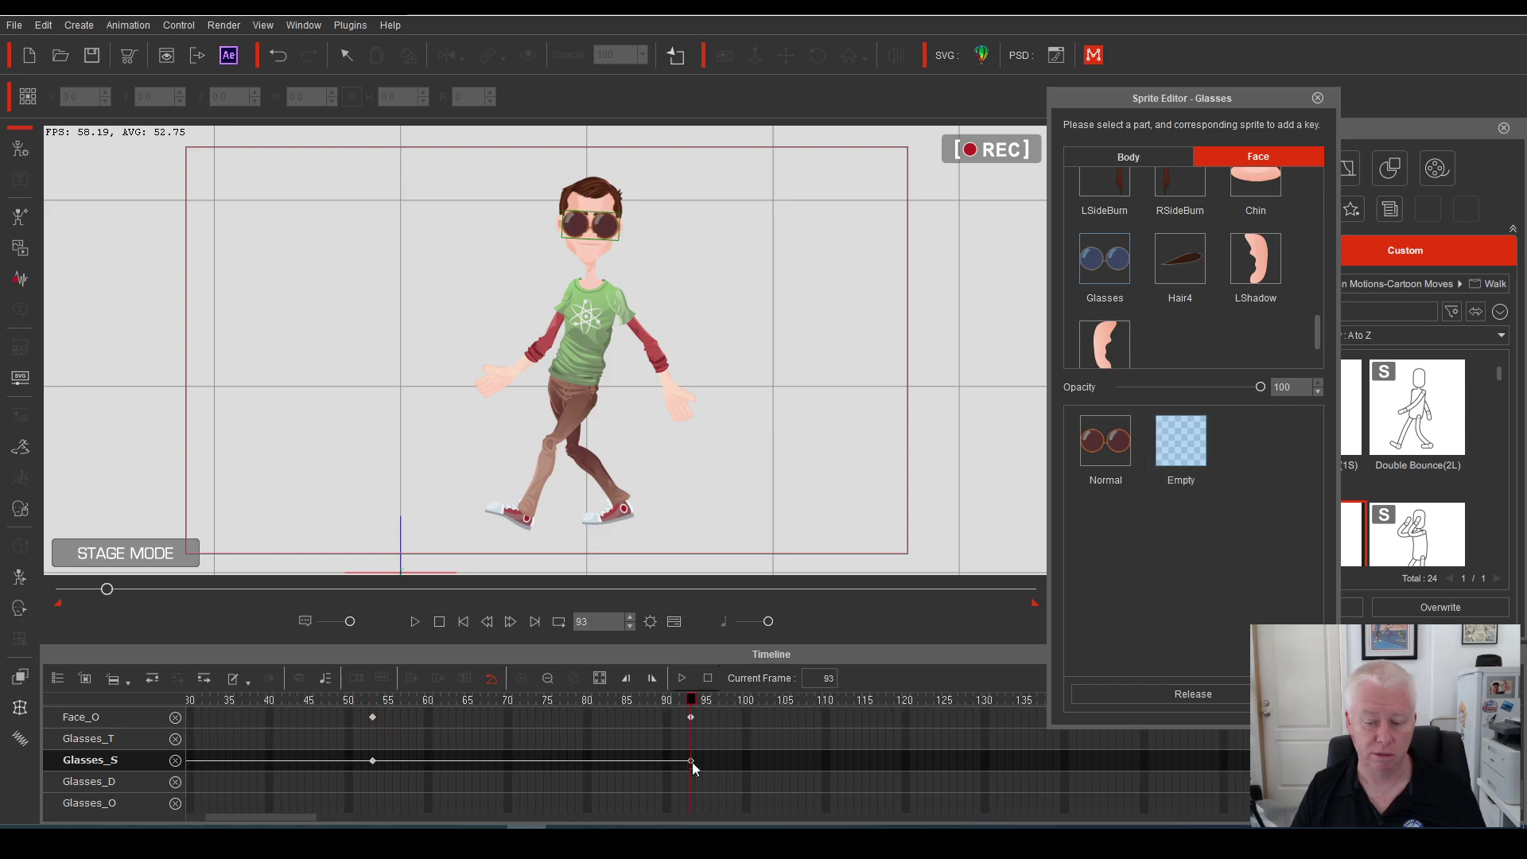
left_click(1190, 447)
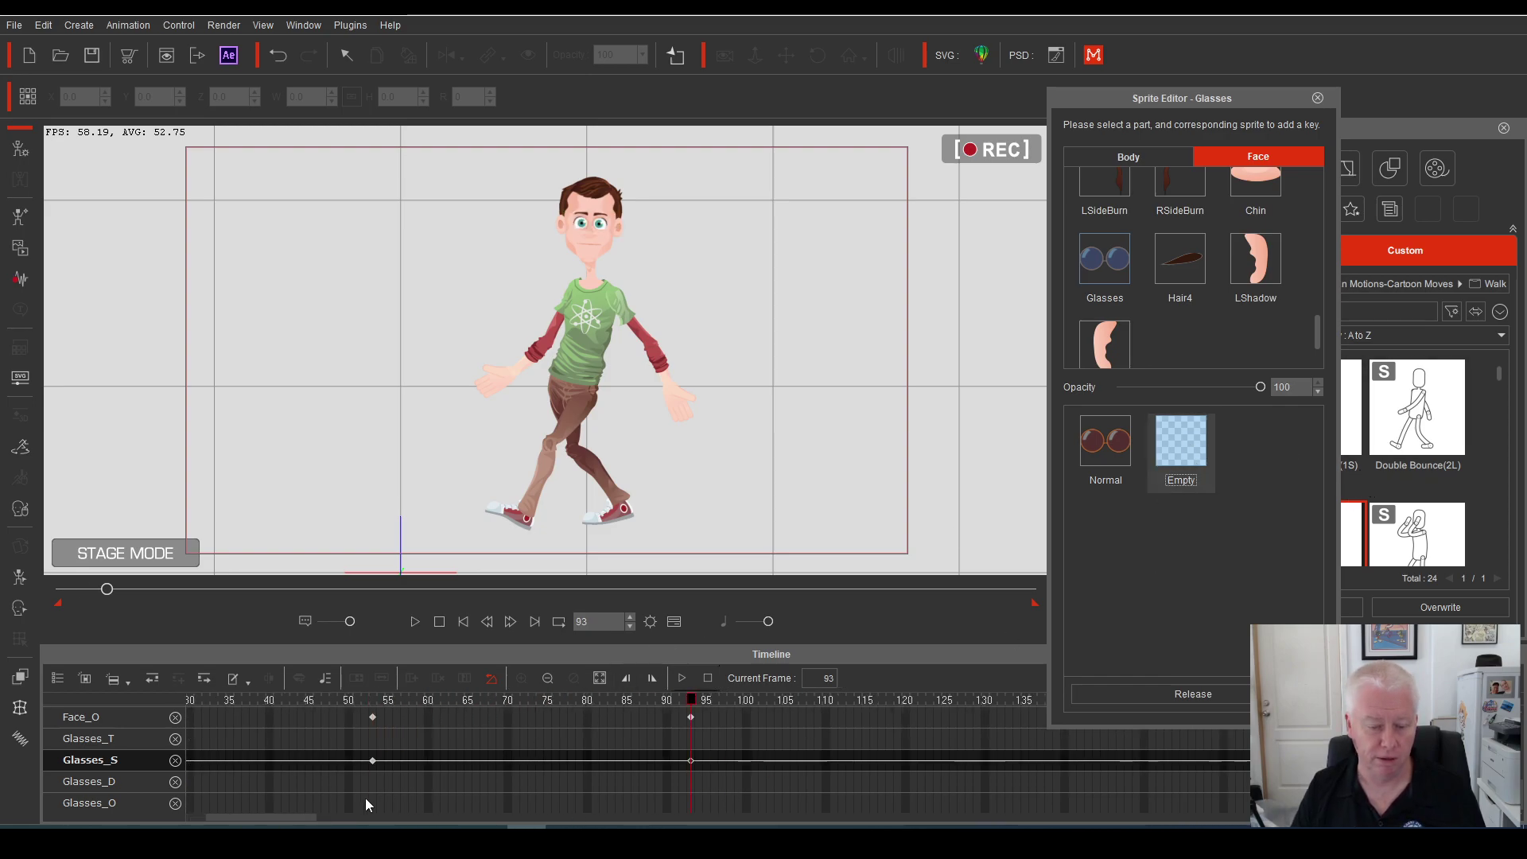
scroll(224, 816, "left", 3)
left_click_drag(265, 699, 146, 711)
left_click(1318, 99)
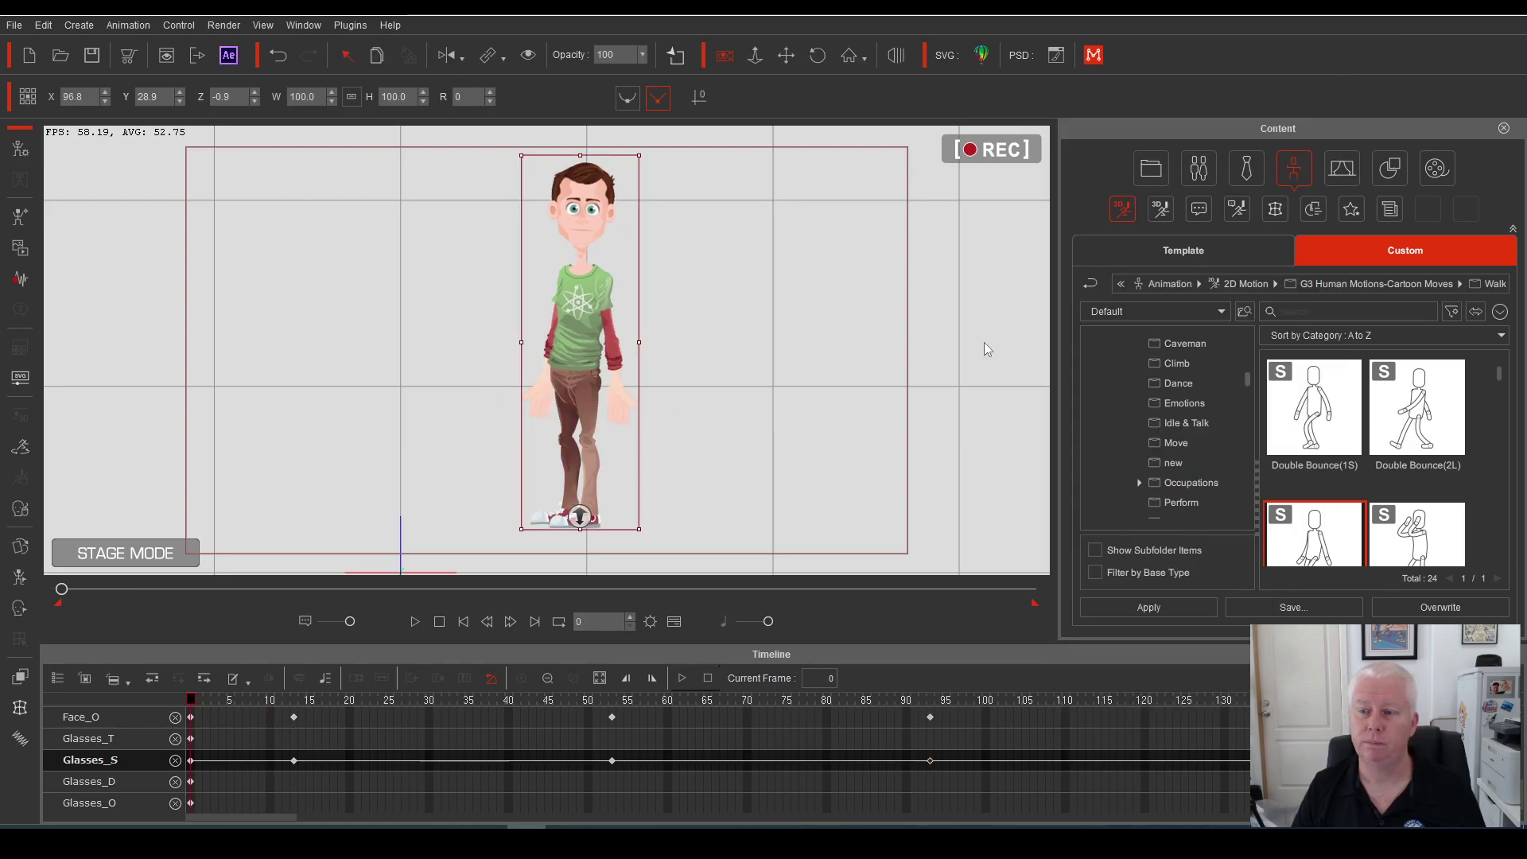
Play the walk to confirm the glasses stay hidden, then rewind
key("space")
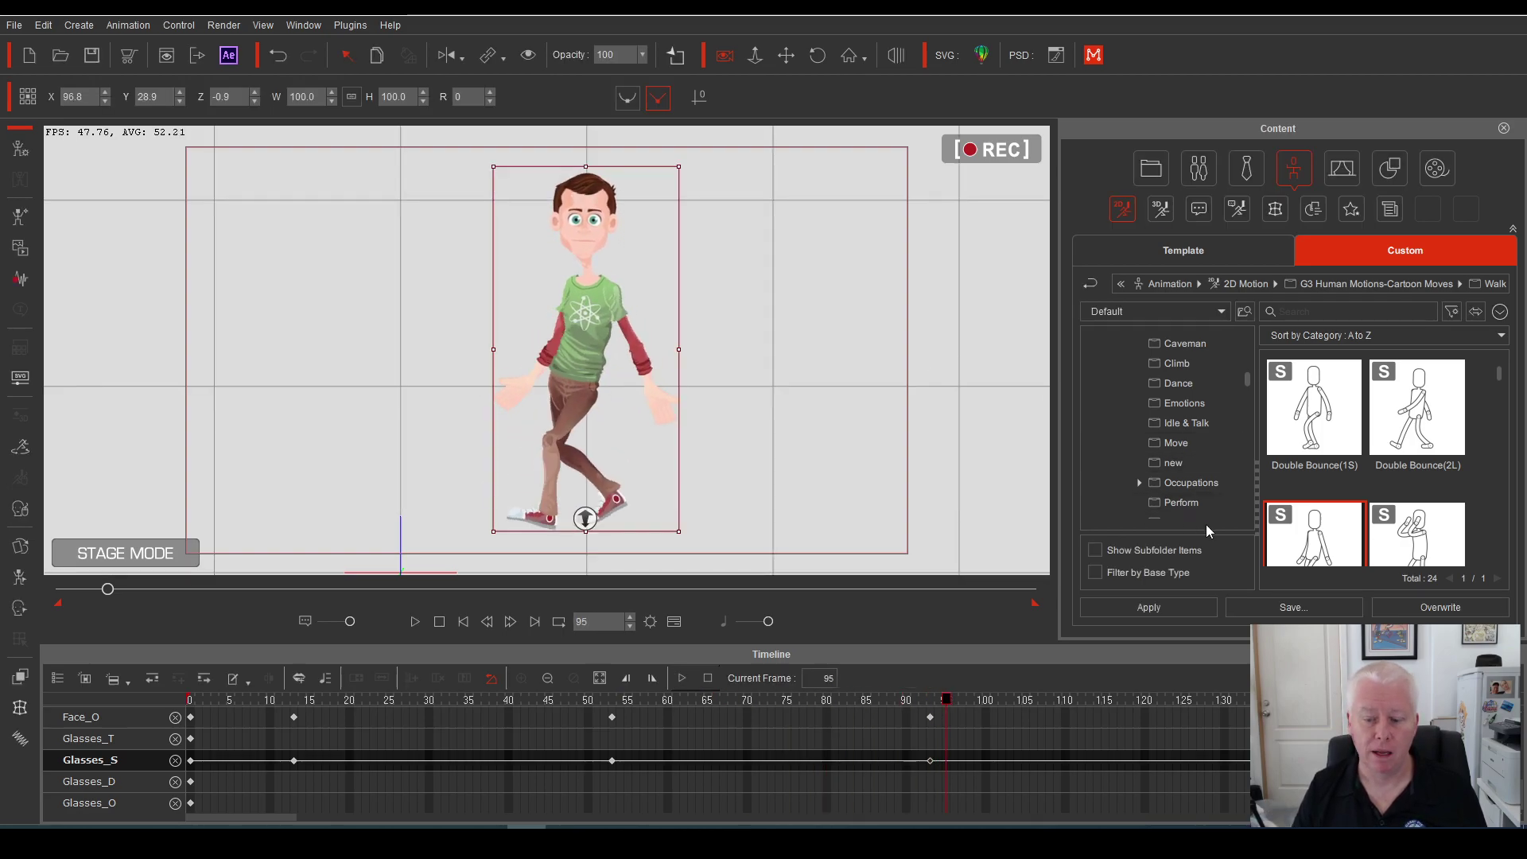
left_click(763, 211)
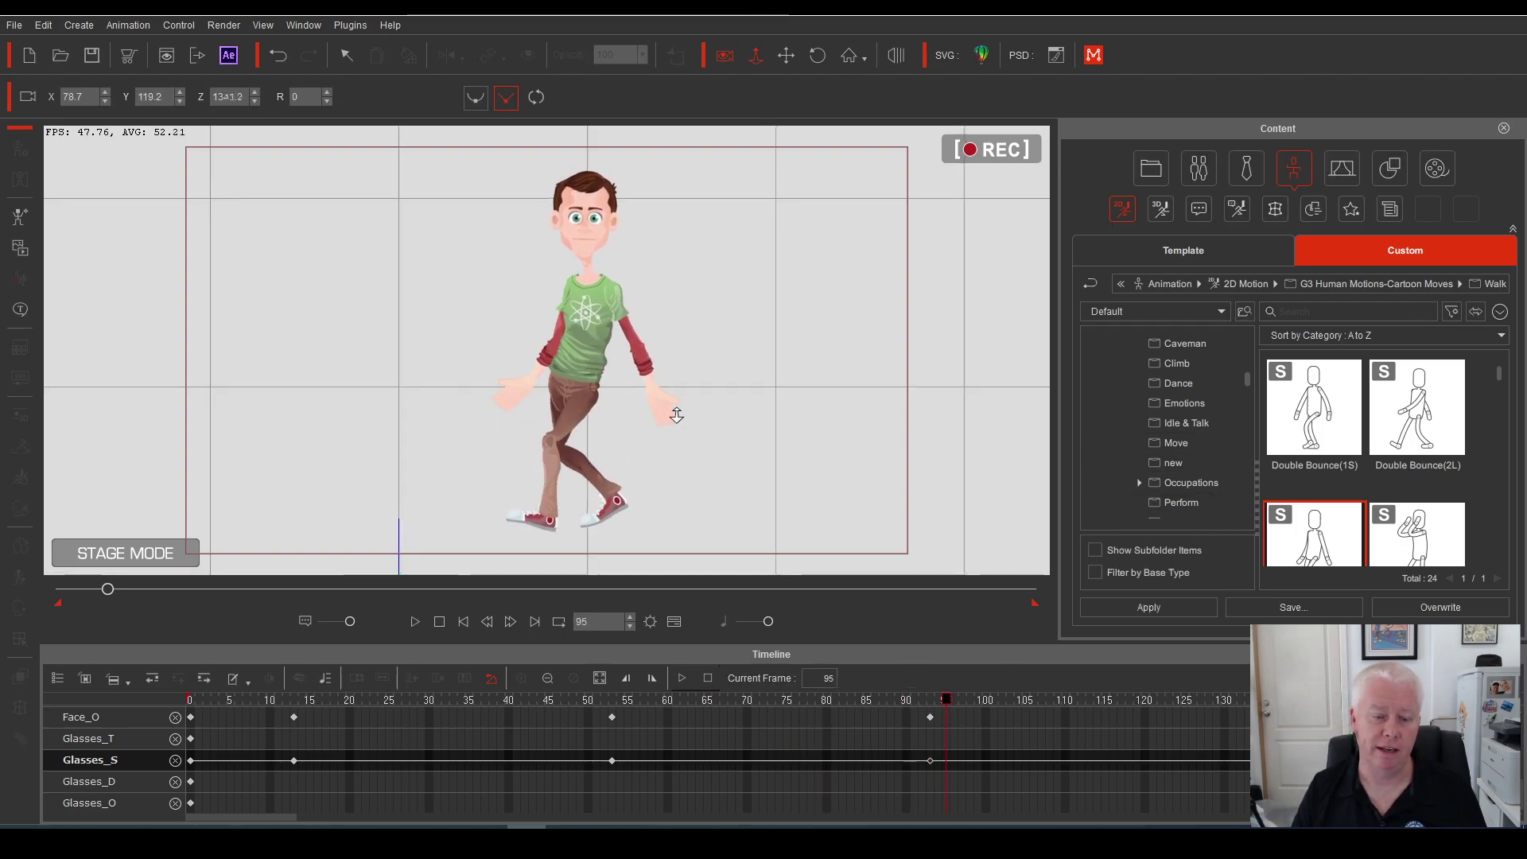
key("ctrl+z")
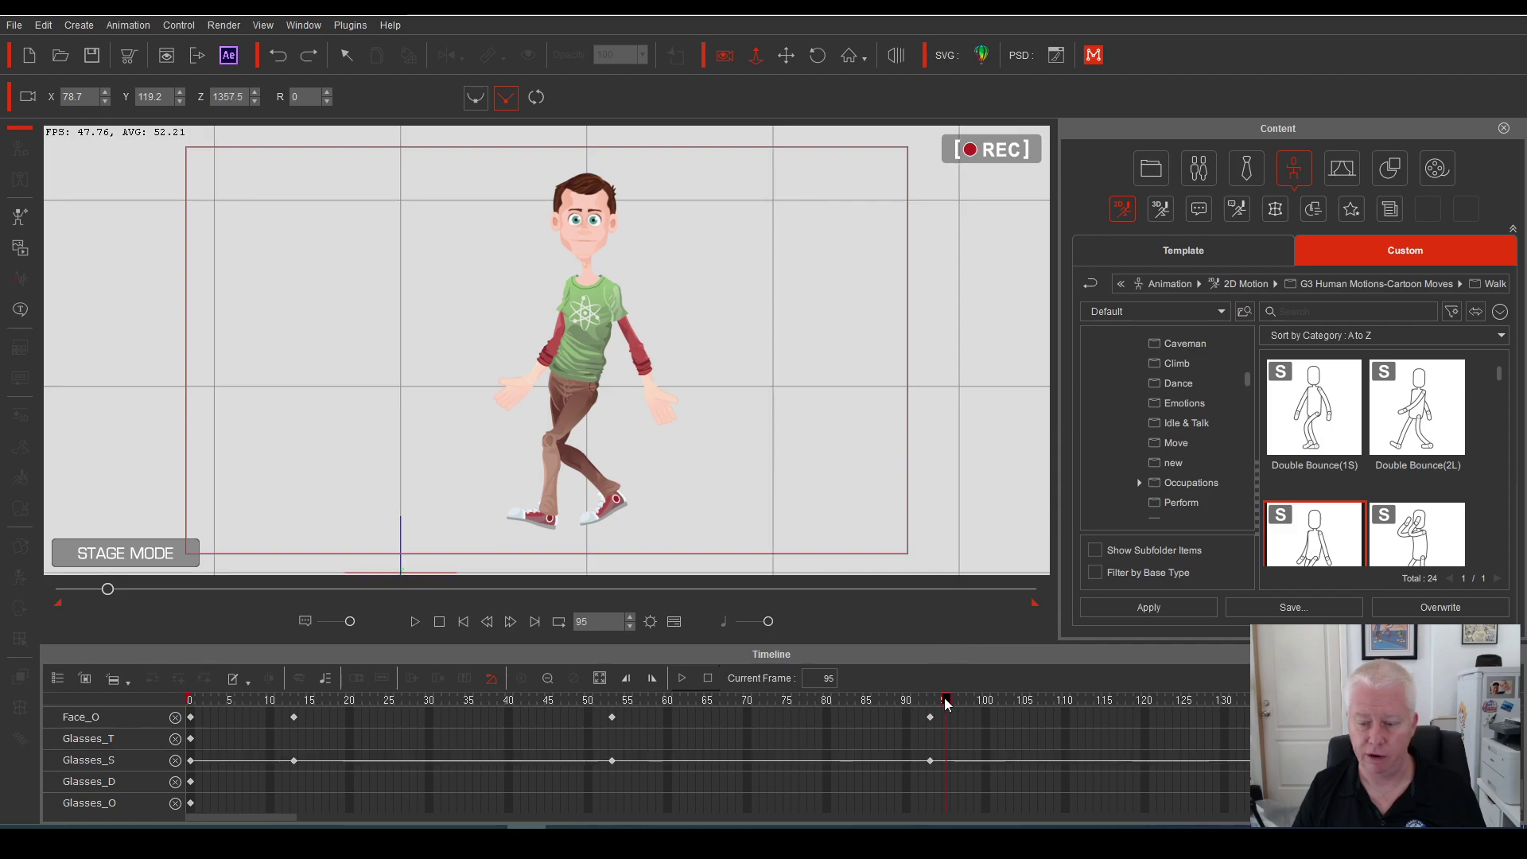
Zoom and pan the camera to a close-up of Melvin's face, then select him
left_click_drag(708, 404, 704, 131)
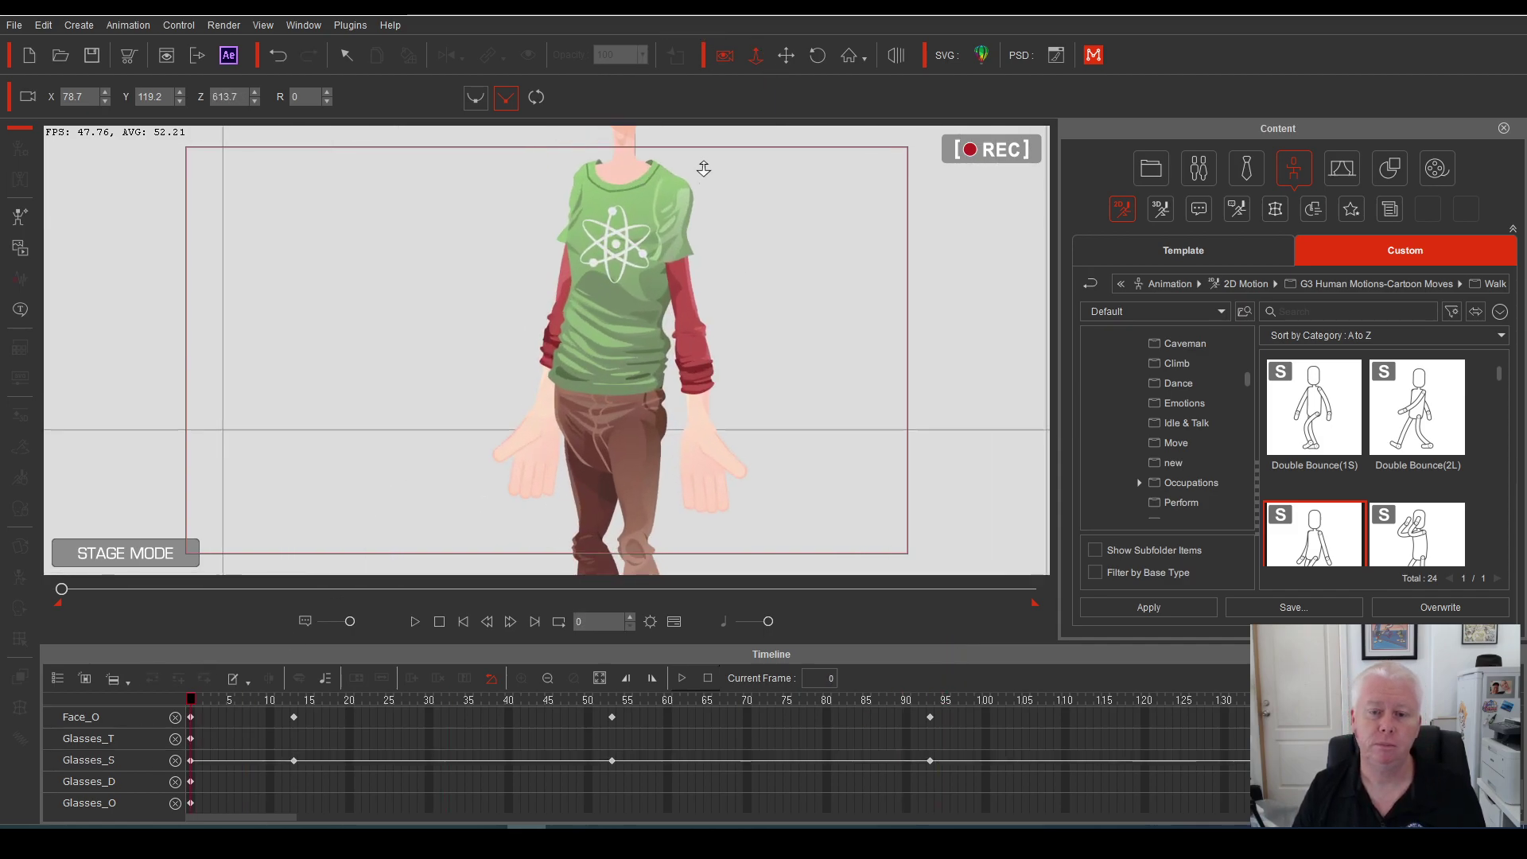
left_click(786, 55)
left_click_drag(676, 199, 672, 569)
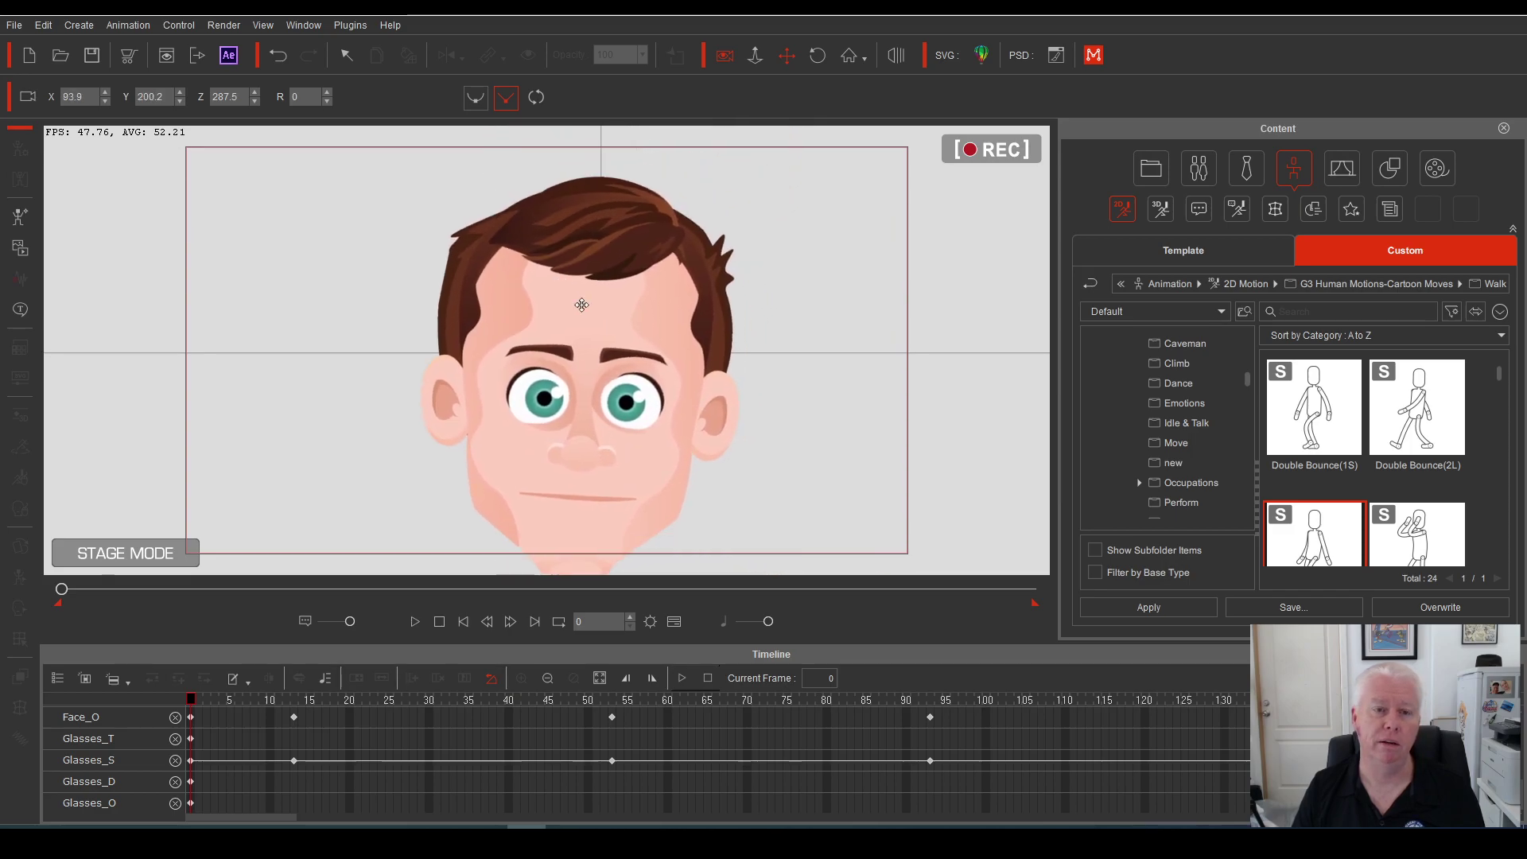
left_click_drag(461, 226, 444, 194)
left_click(342, 57)
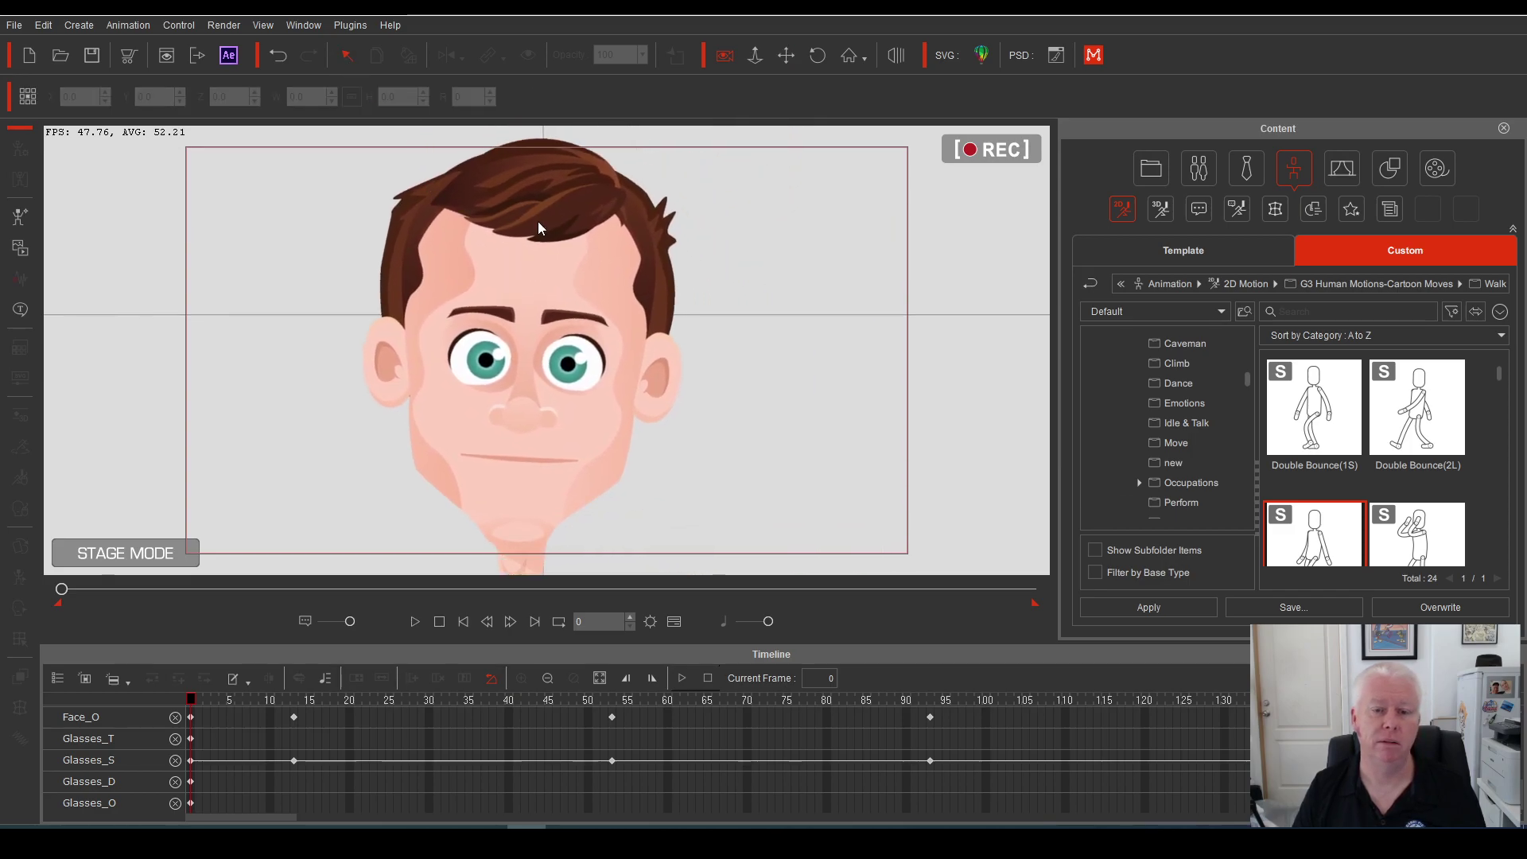
left_click(539, 261)
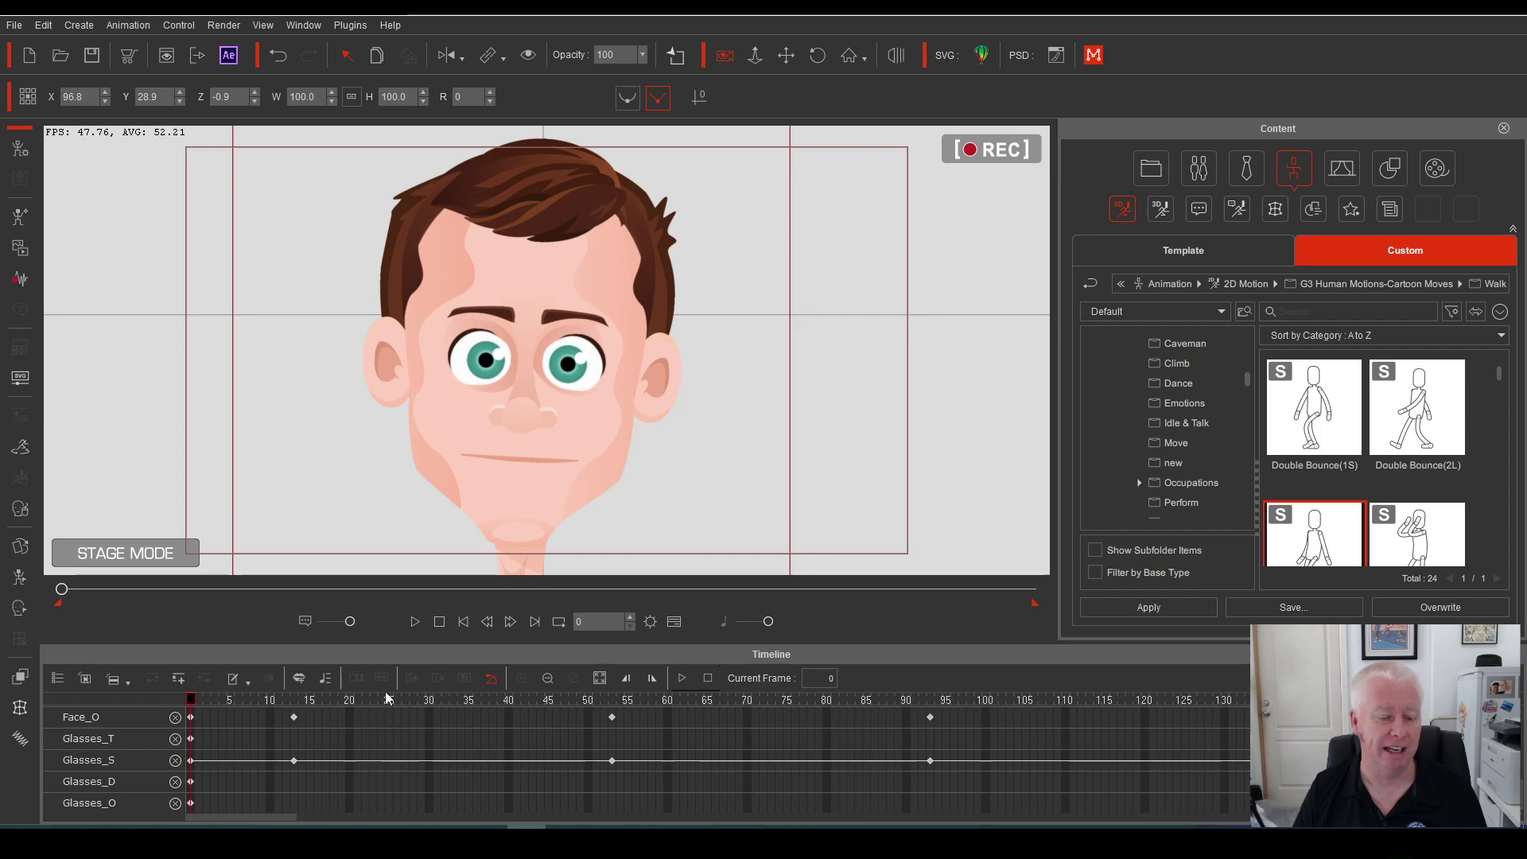
Preview the animation twice in the close-up and rewind to frame 0
key("space")
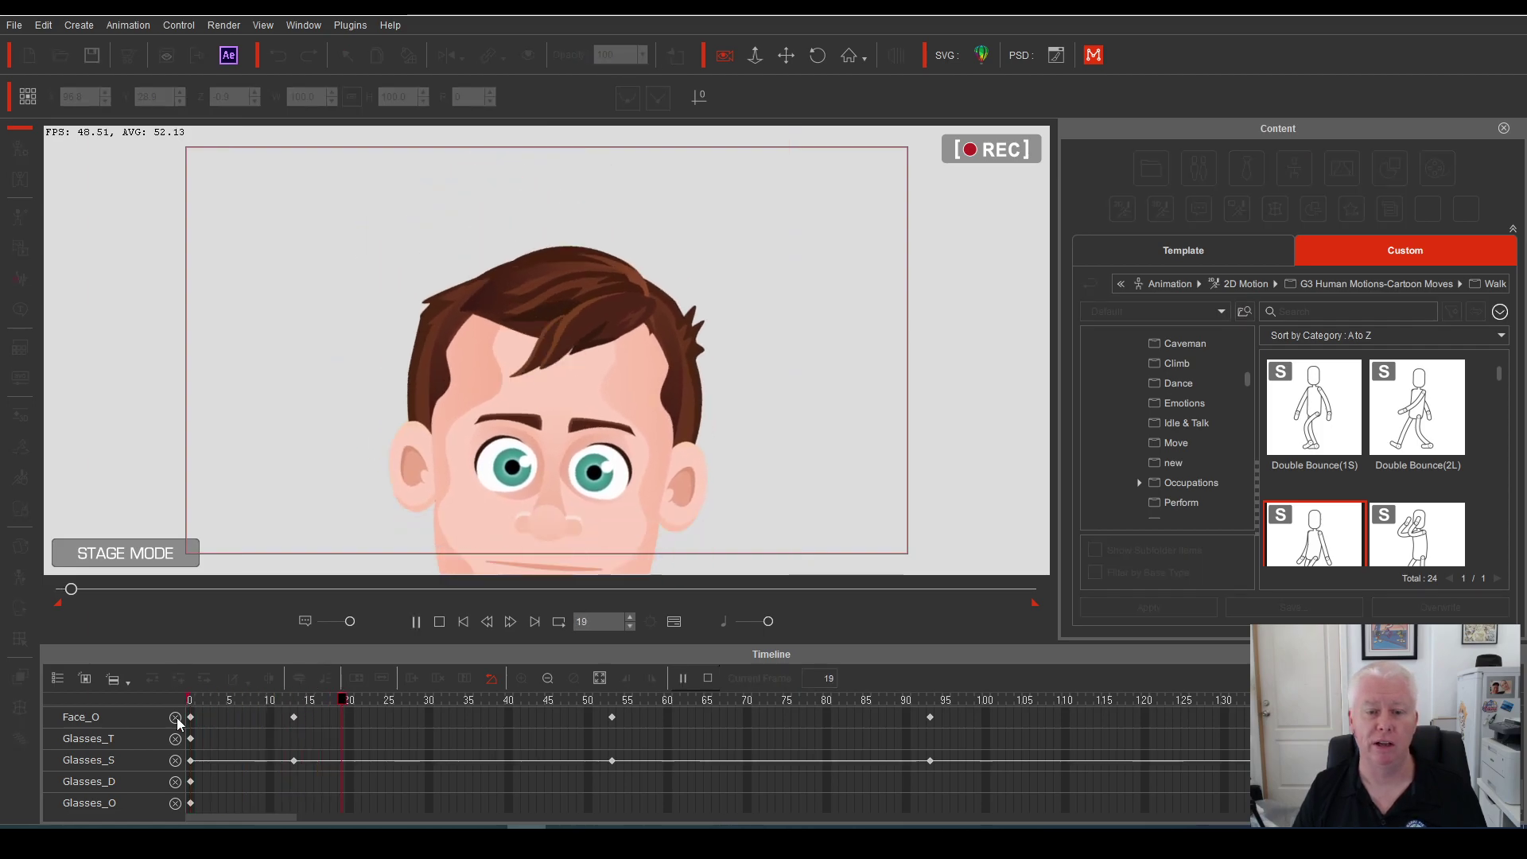
key("space")
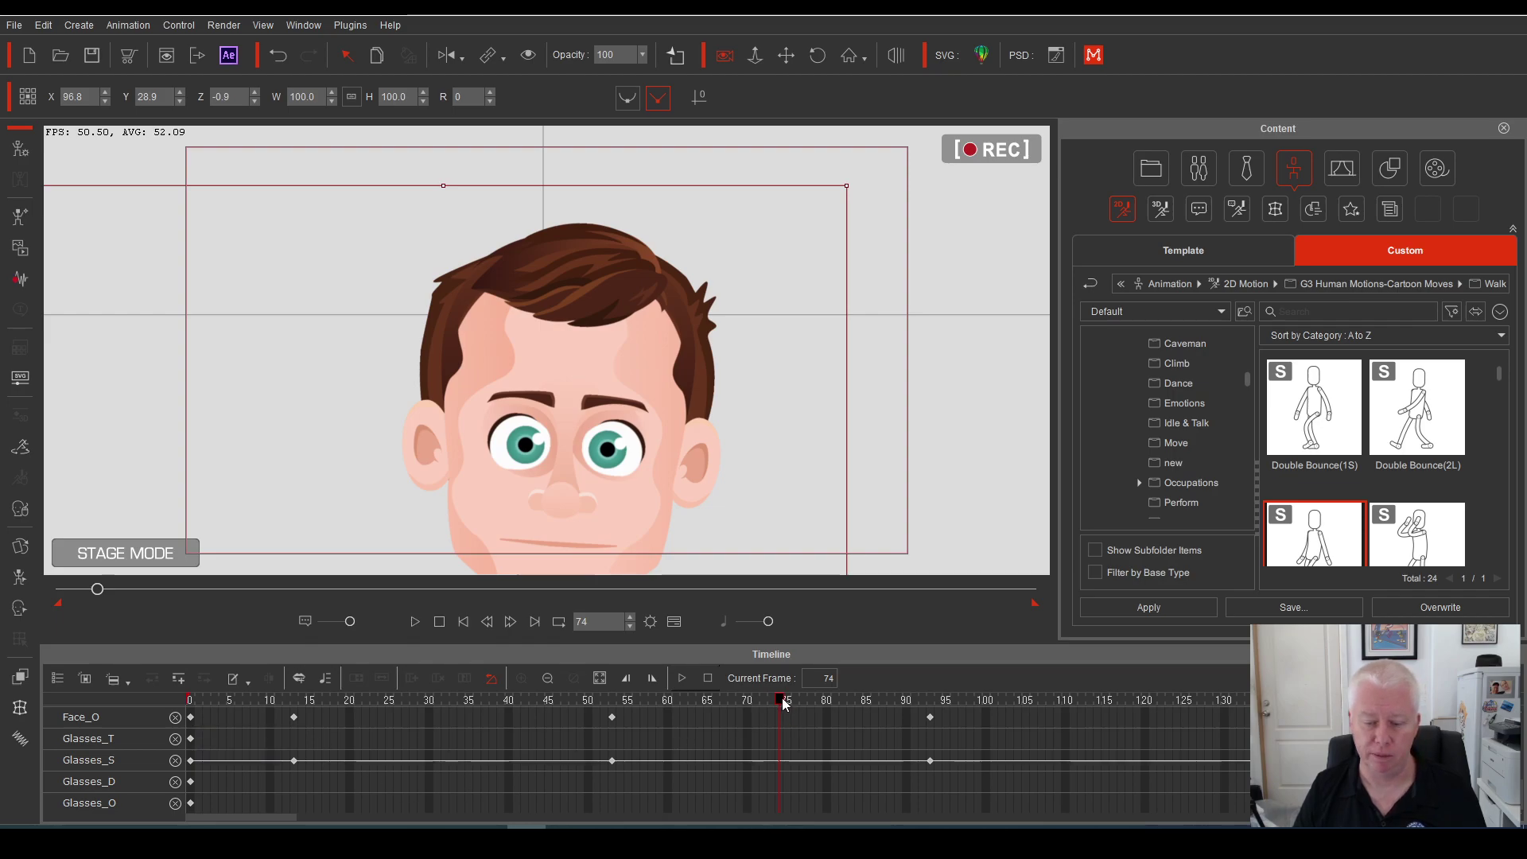
key("space")
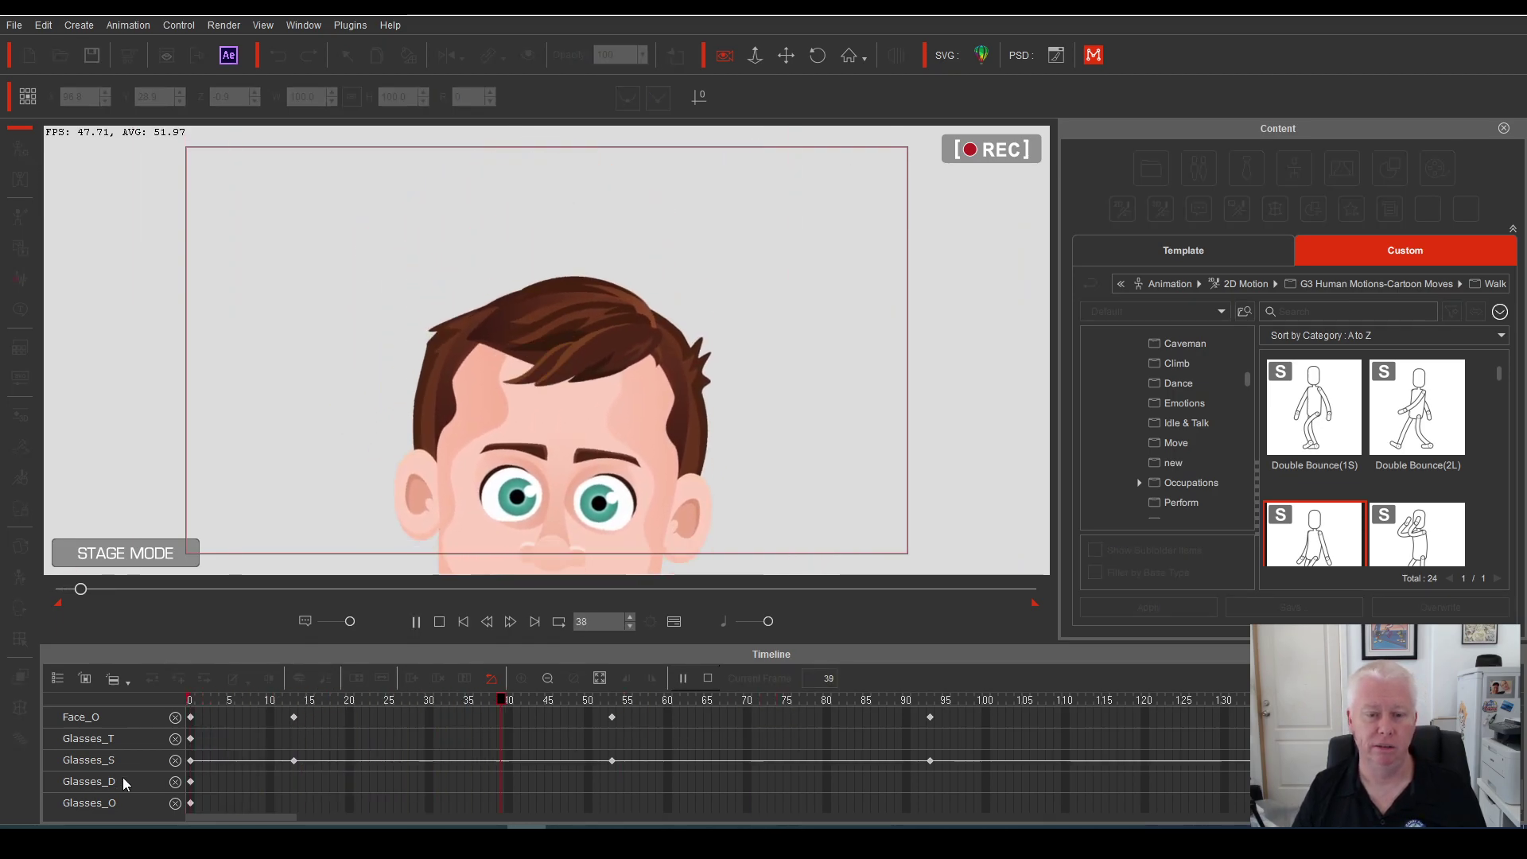
key("space")
key("Home")
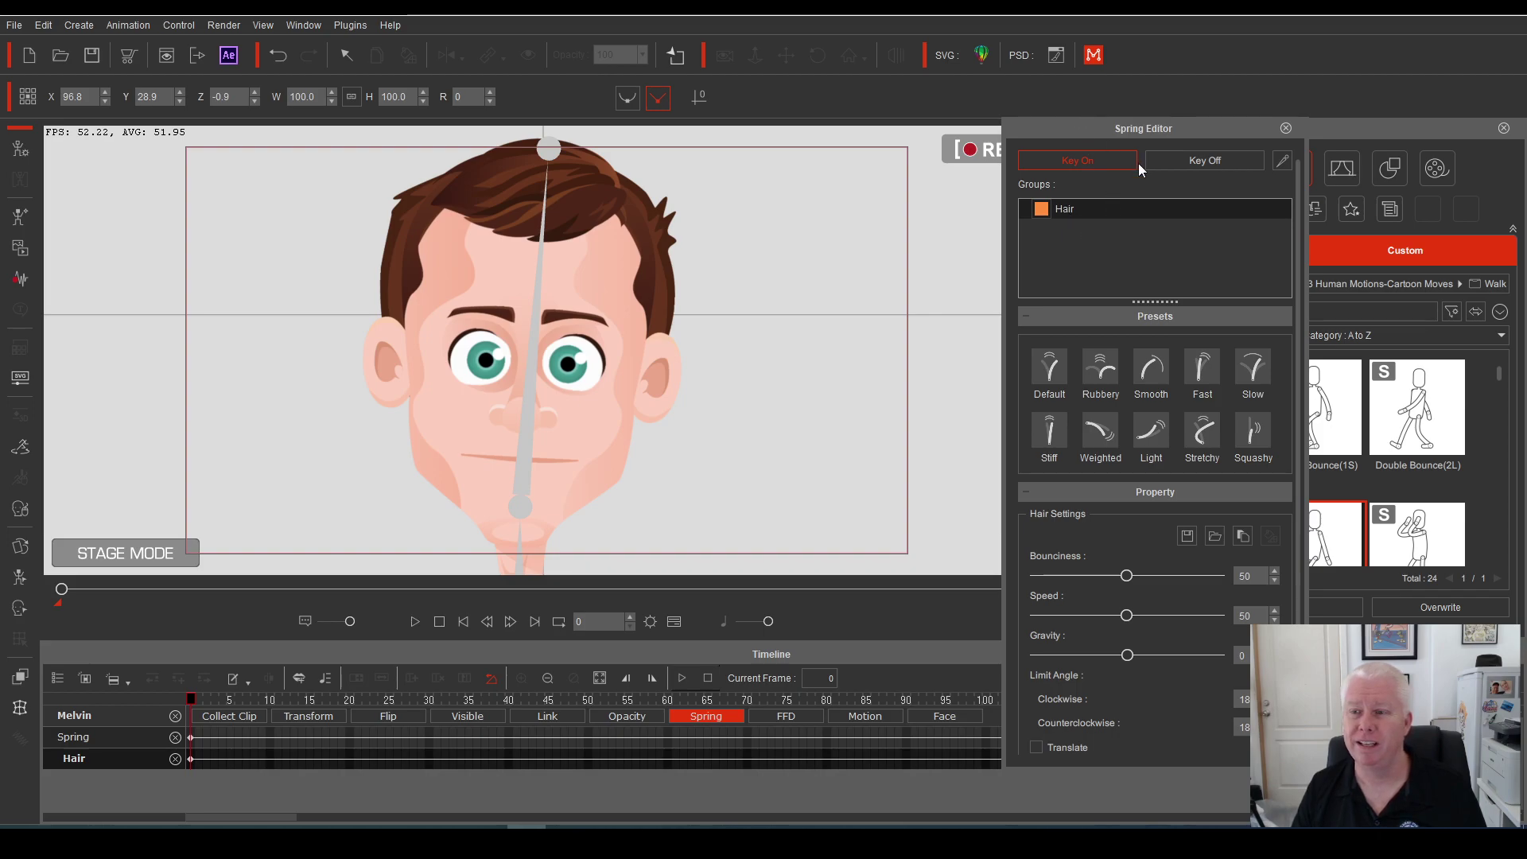
Apply the Stiff spring preset to Melvin's hair and preview the walk through frame 94
left_click_drag(1166, 132, 1041, 133)
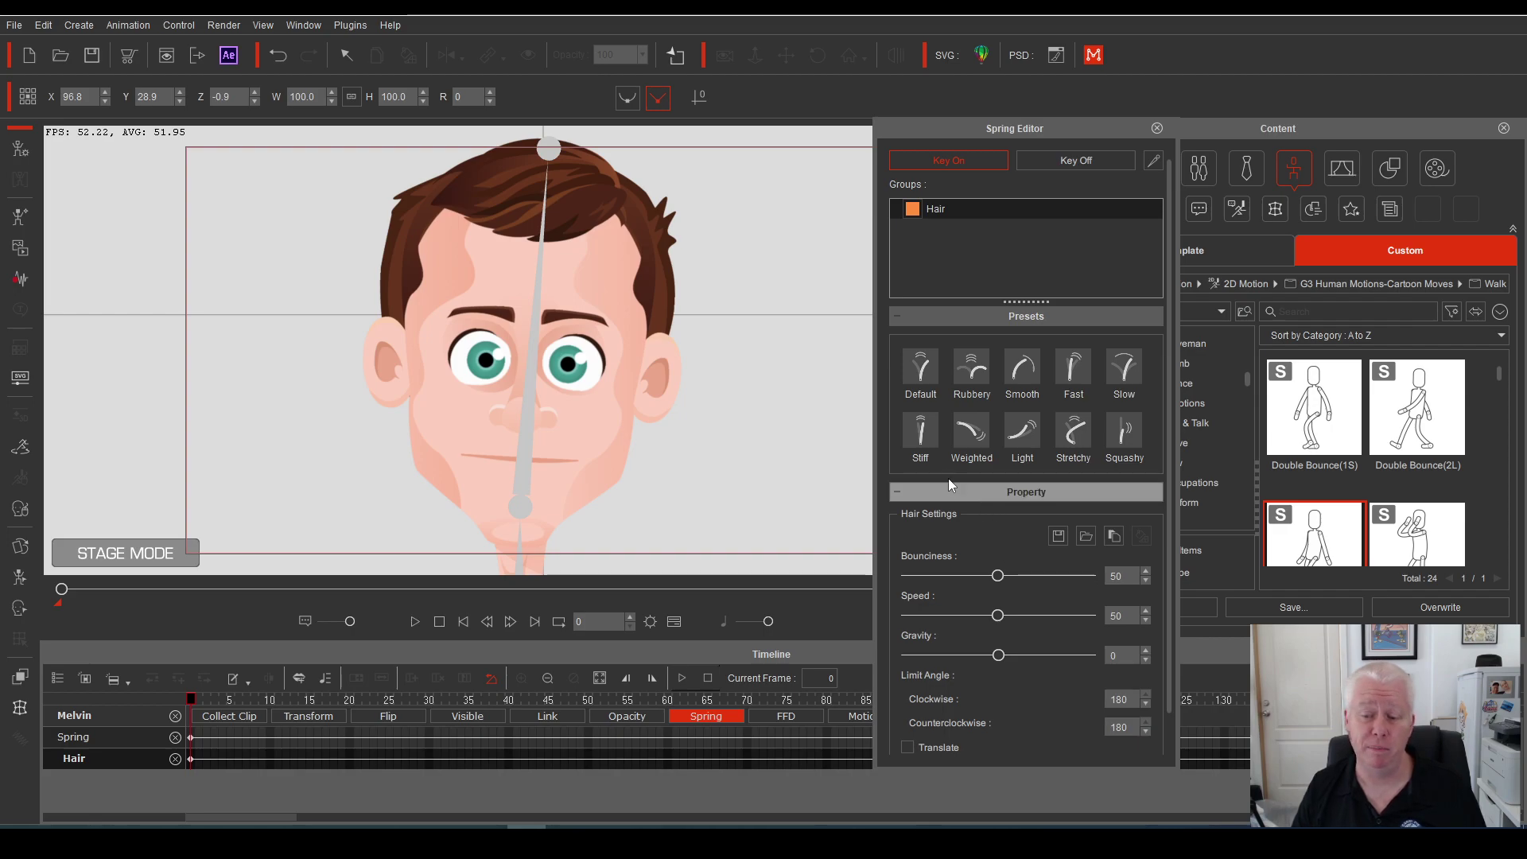
left_click(924, 429)
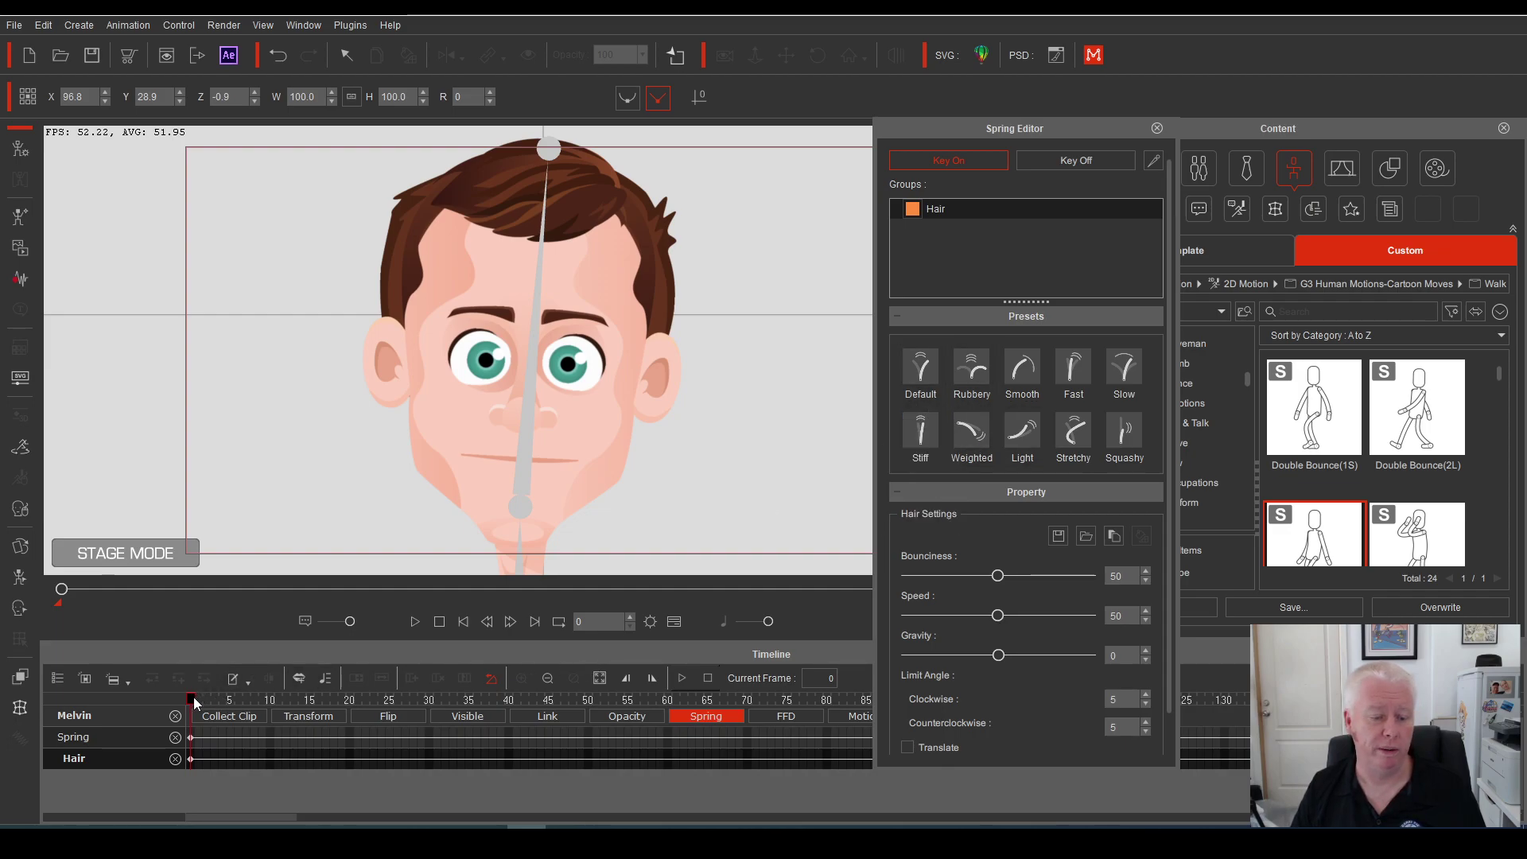
left_click(415, 623)
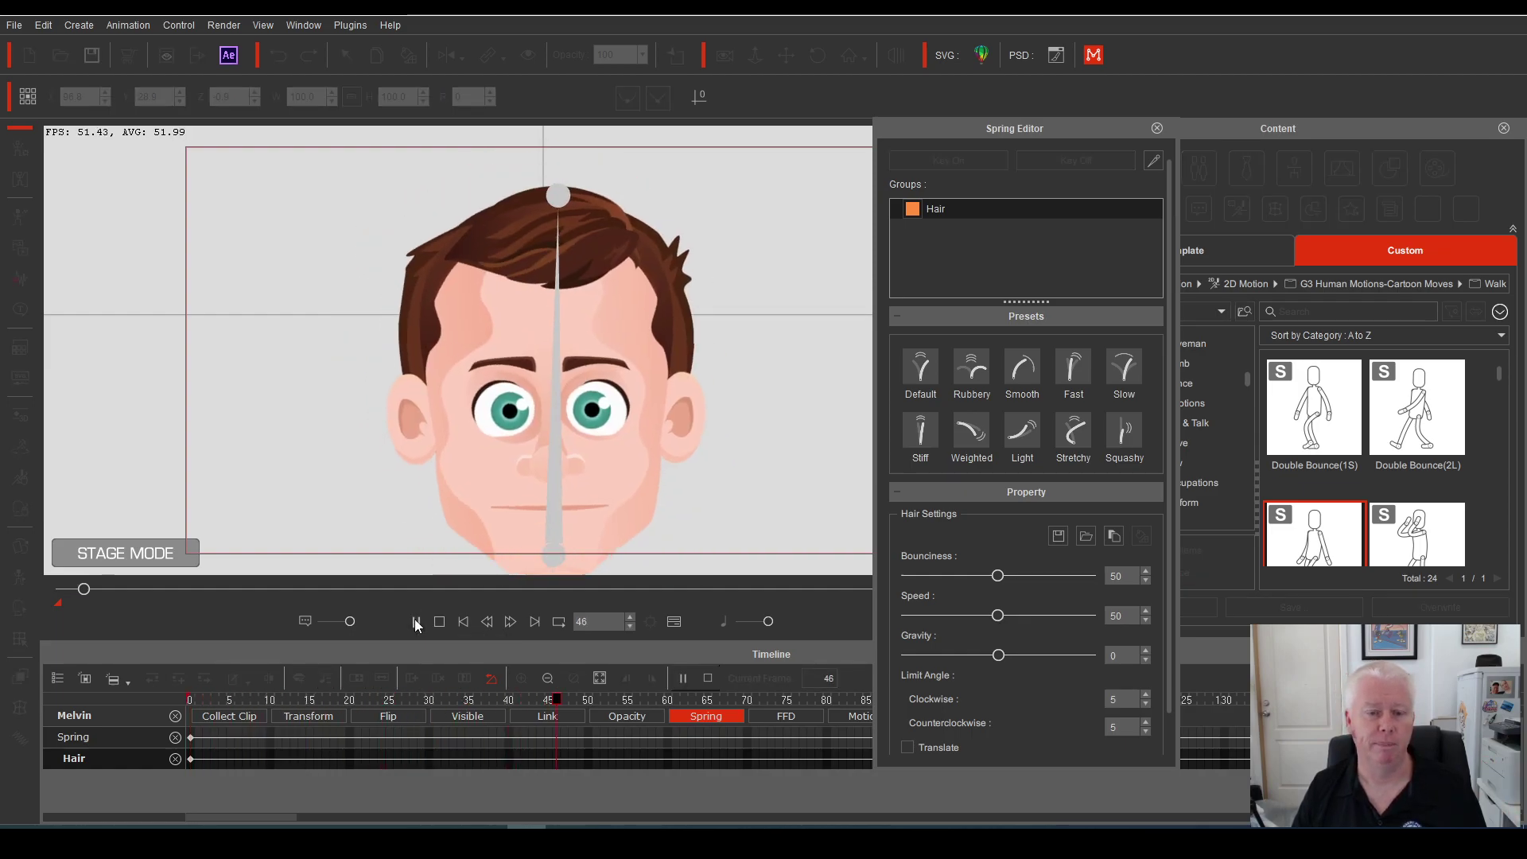
left_click(413, 619)
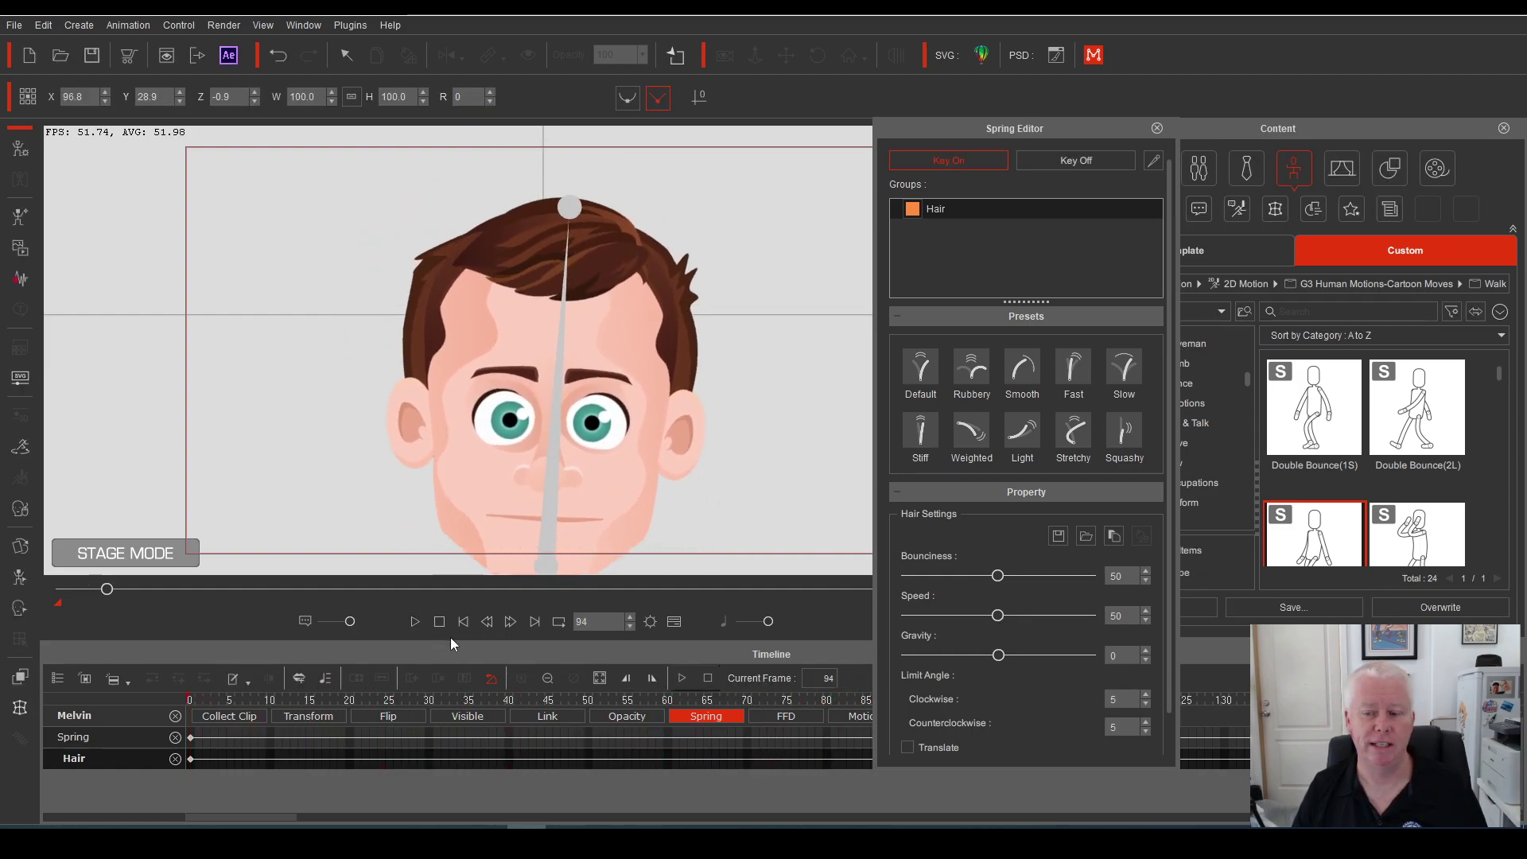